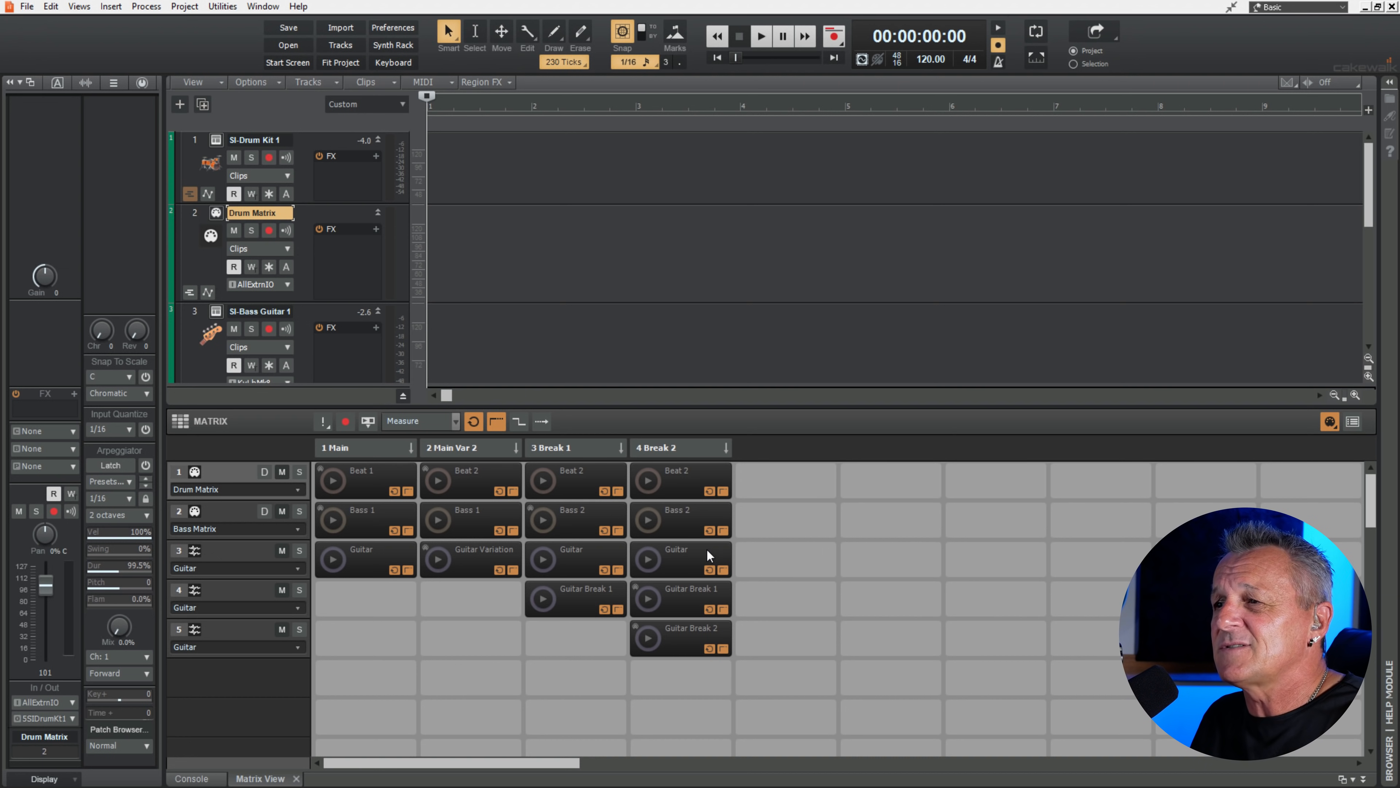
# Move the Guitar cell of the Break 2 column to column 7 in the same row and back to its original place.
pyautogui.moveTo(681, 556); pyautogui.dragTo(988, 565)
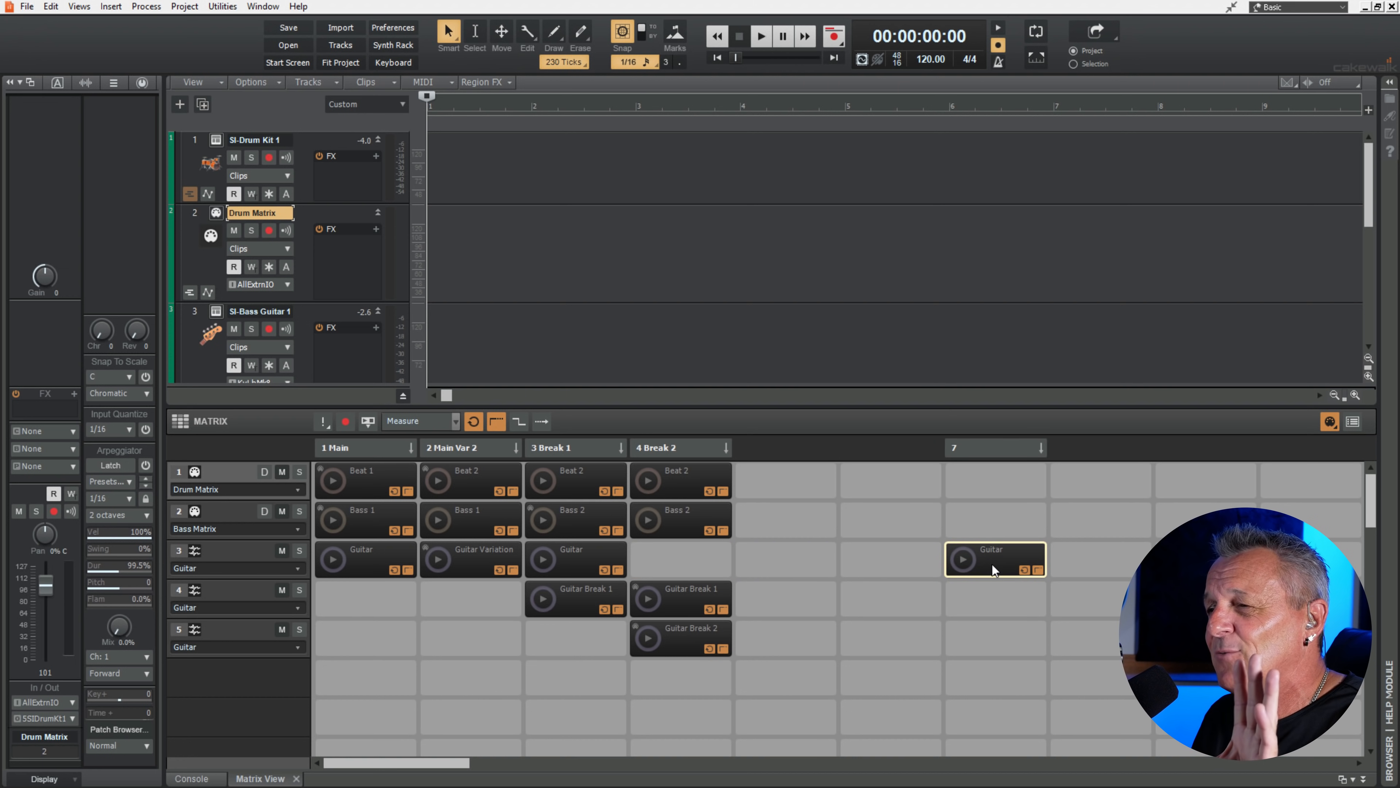
pyautogui.moveTo(992, 565); pyautogui.dragTo(680, 559)
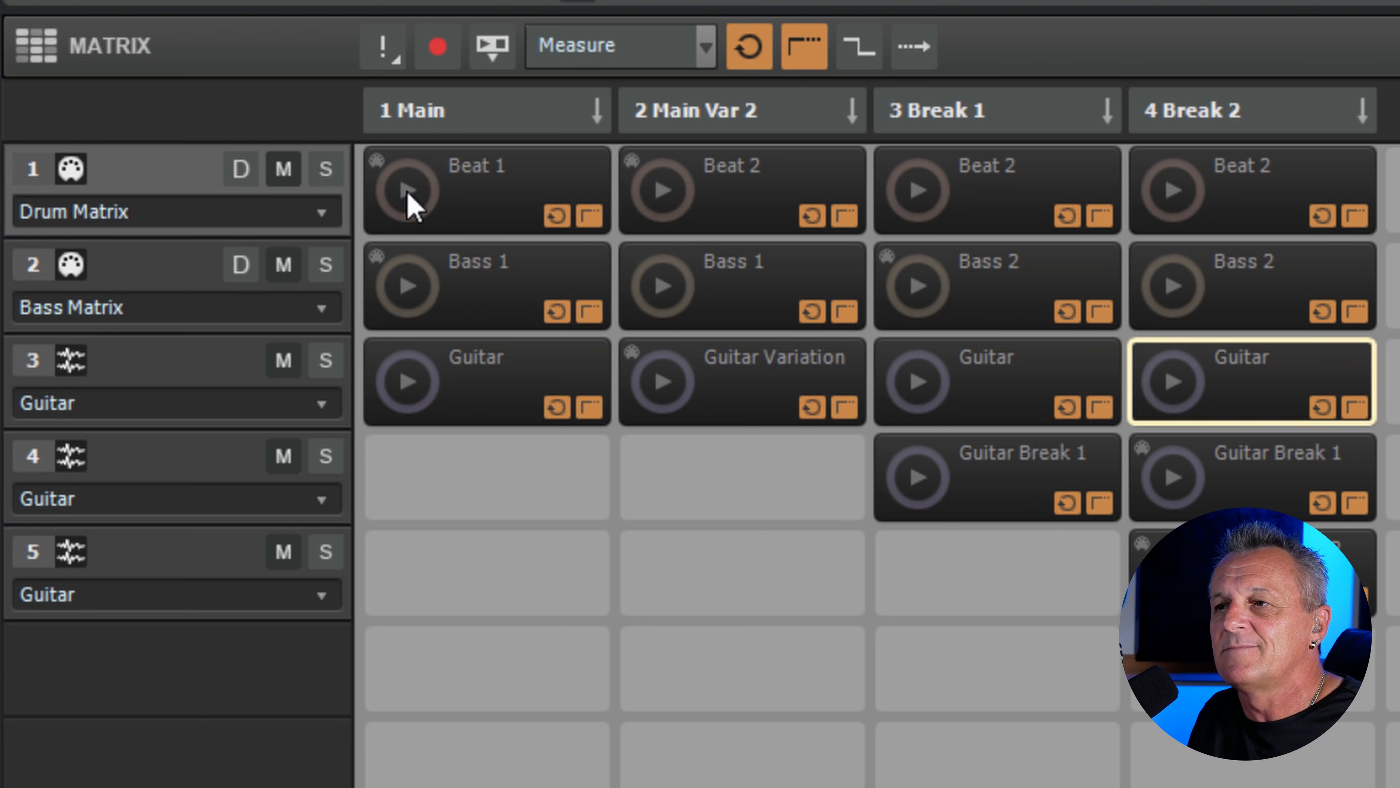
# Trigger single Matrix cells to hear them: Beat 1, Guitar Variation, Beat 1 again, and Beat 2 of Main Var 2.
pyautogui.click(407, 191)
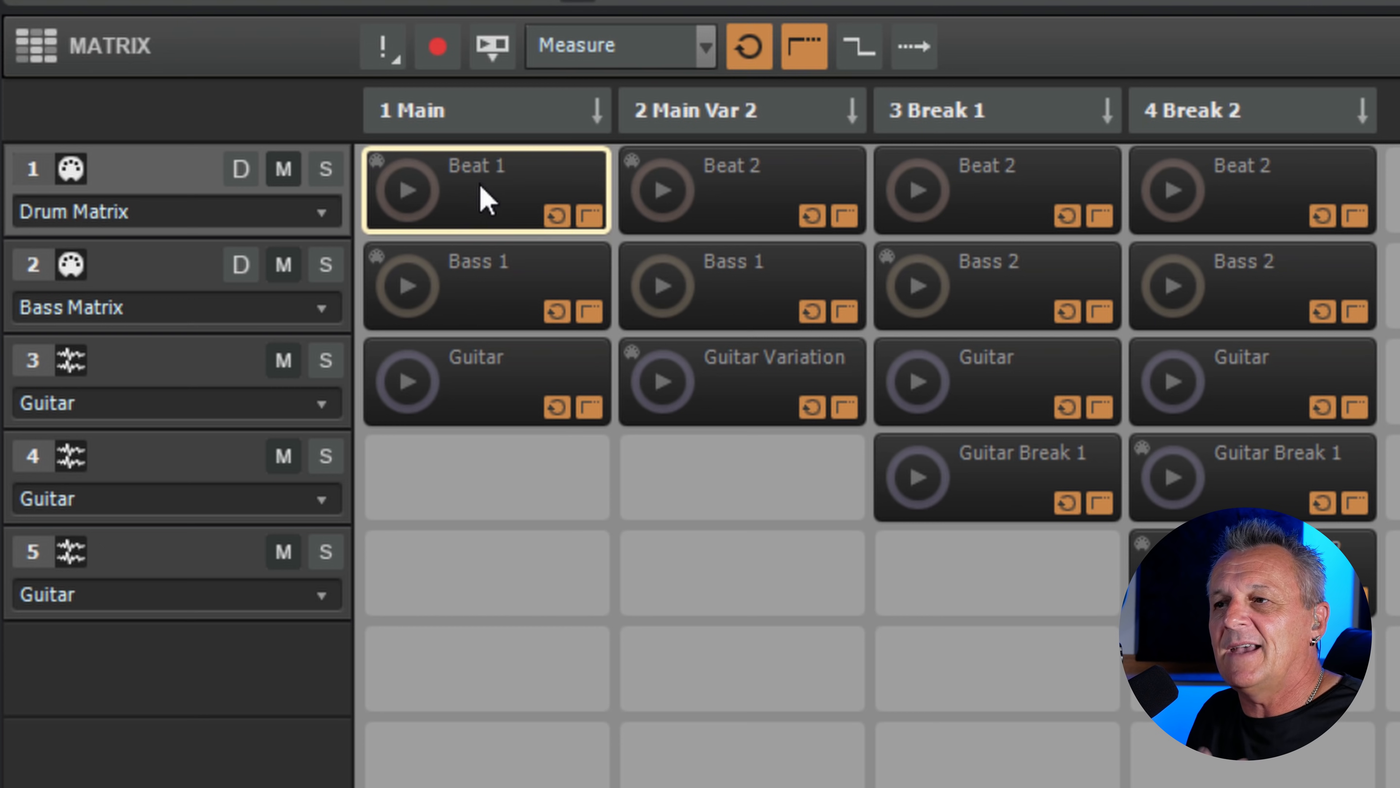
pyautogui.click(662, 381)
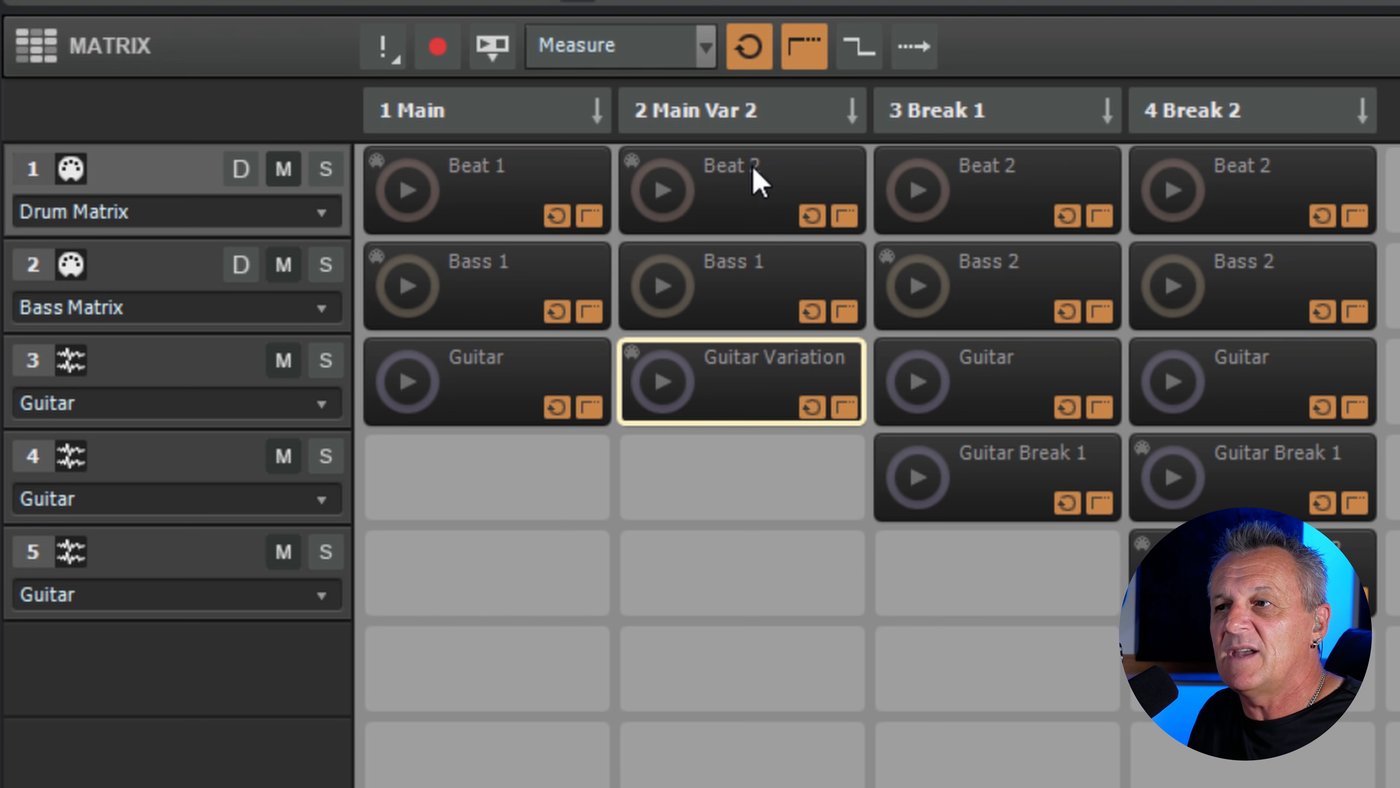
pyautogui.click(408, 191)
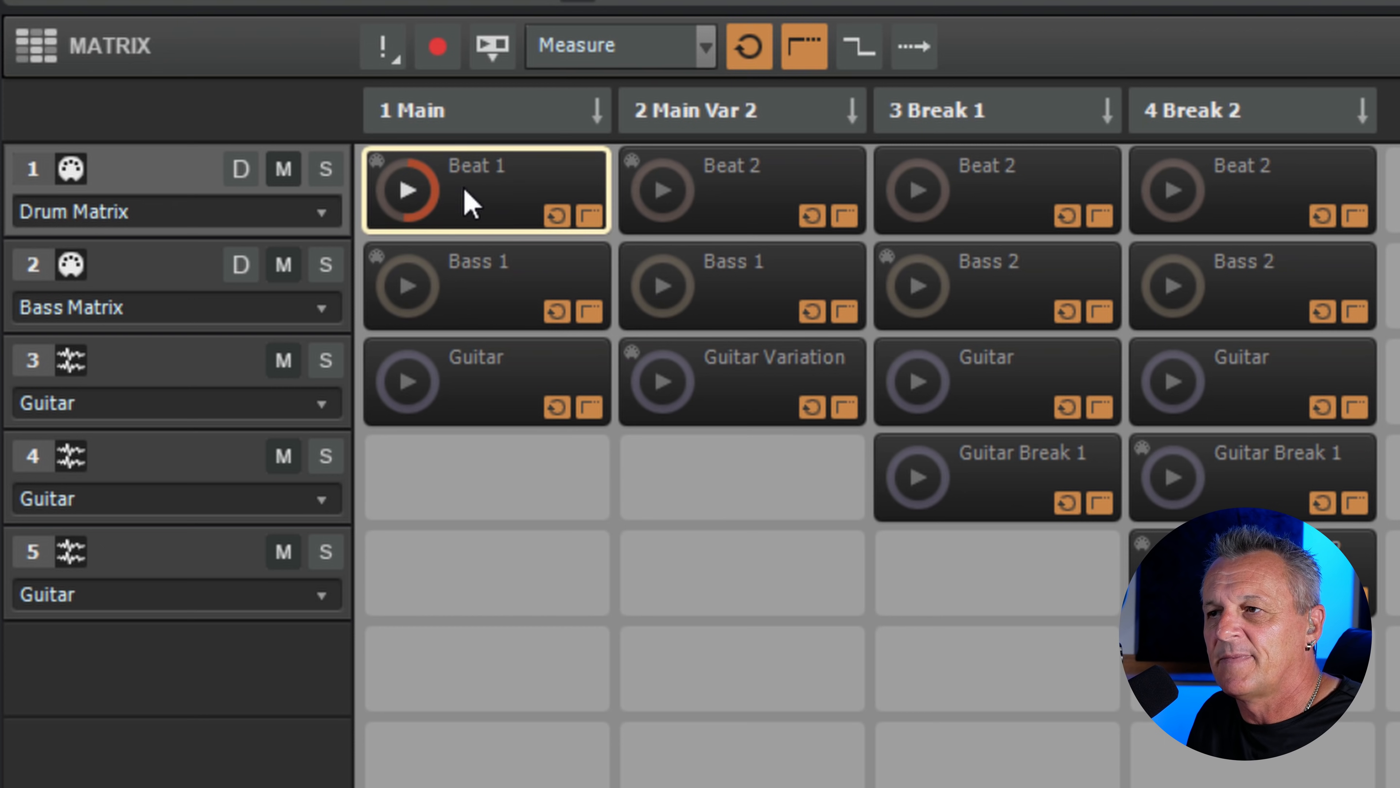
pyautogui.click(666, 190)
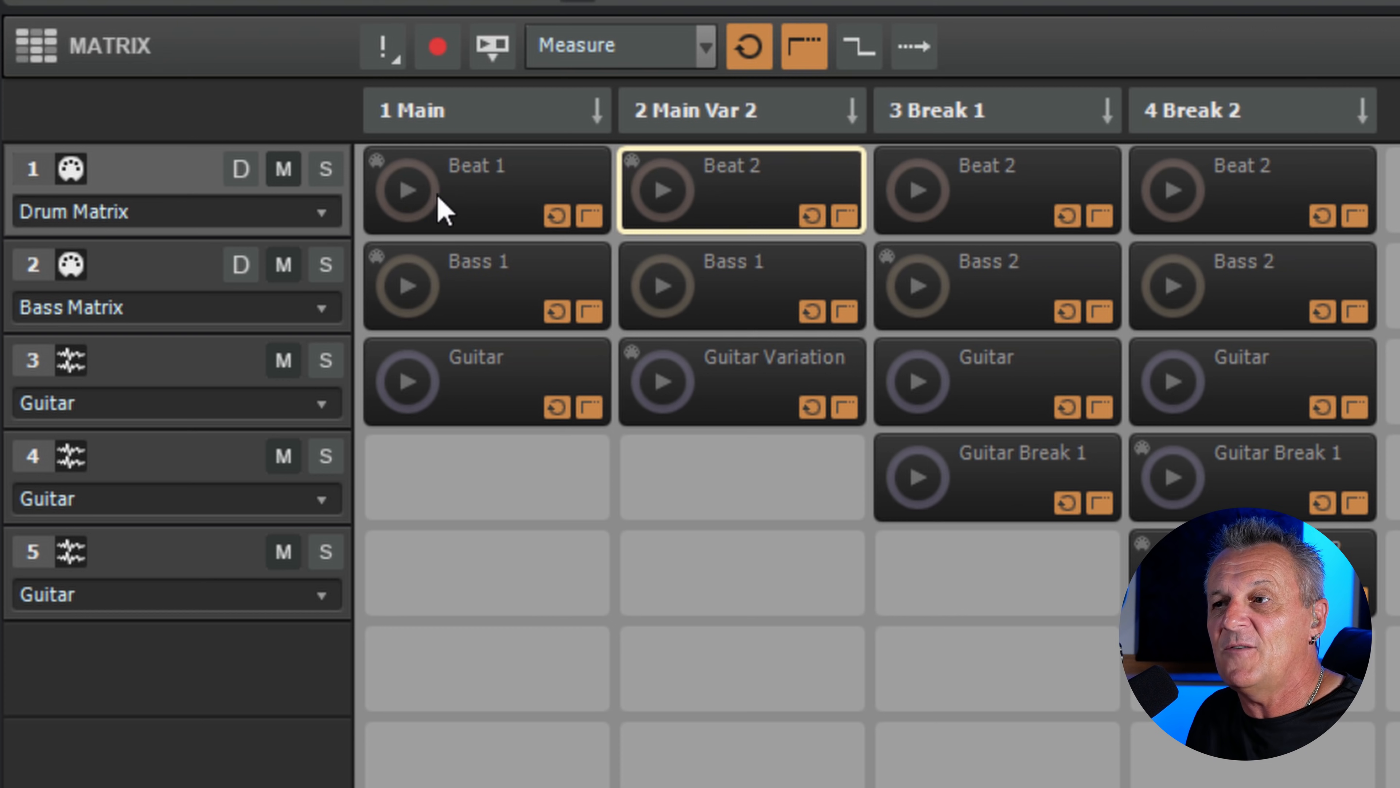
# Play Beat 1 of Main together with Bass 1 and Guitar Variation of Main Var 2, and stop these cells.
pyautogui.click(409, 190)
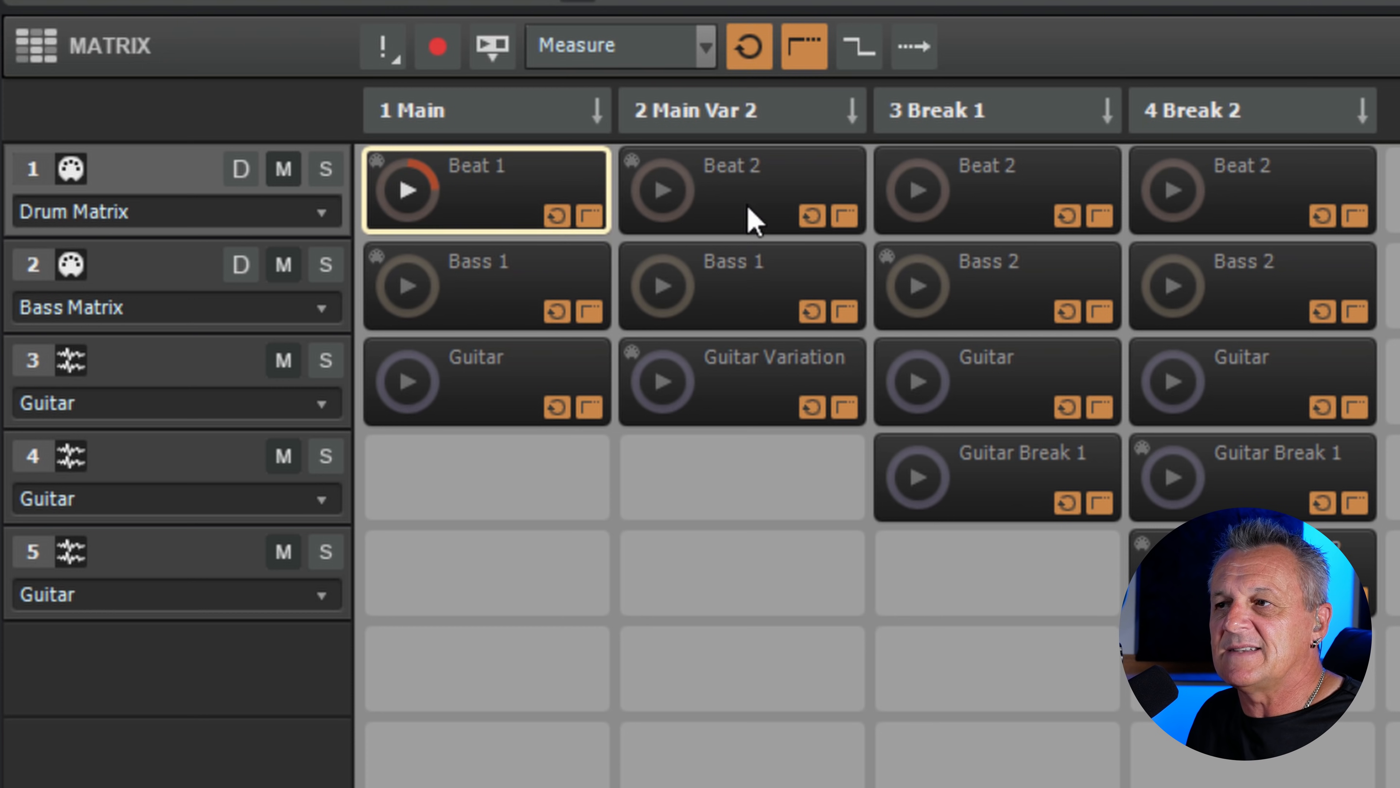
pyautogui.click(662, 289)
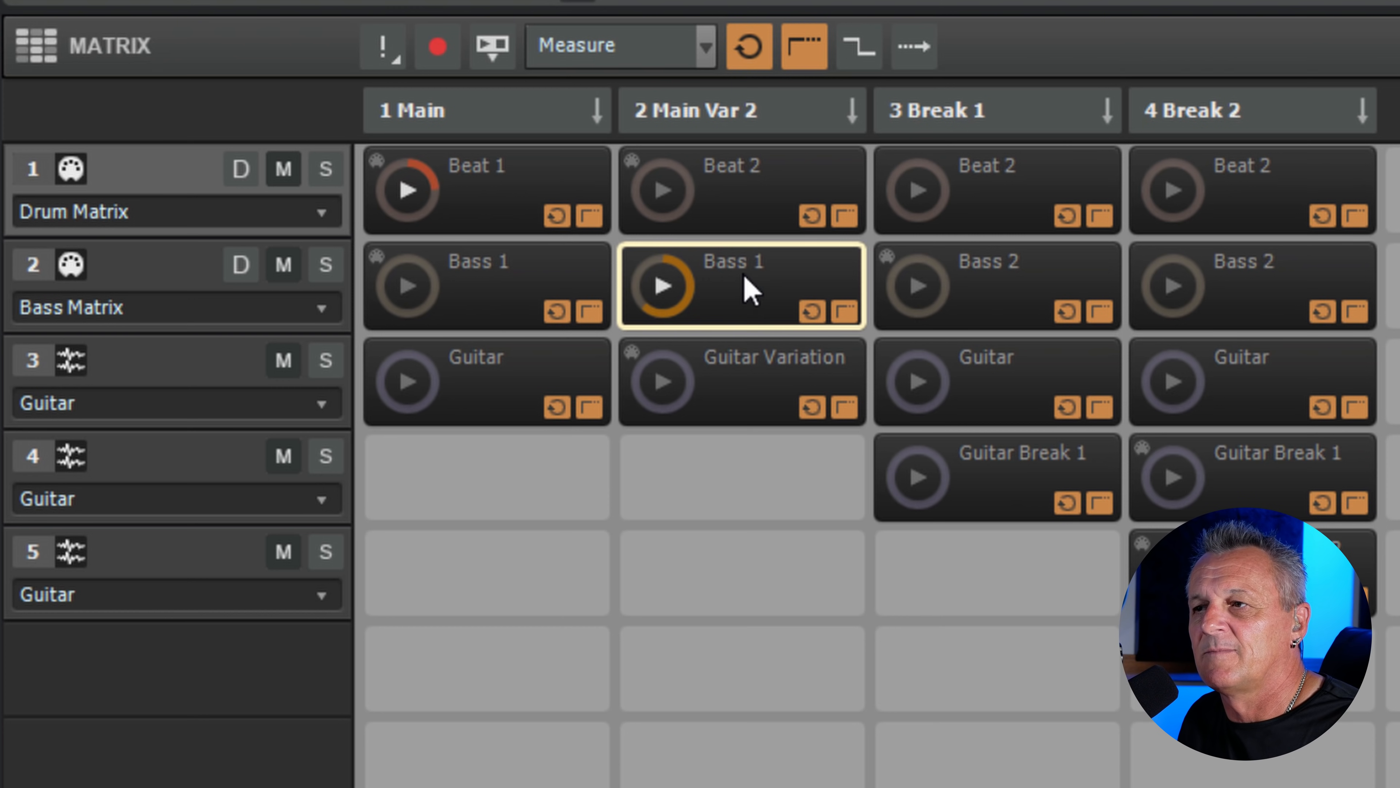
pyautogui.click(663, 383)
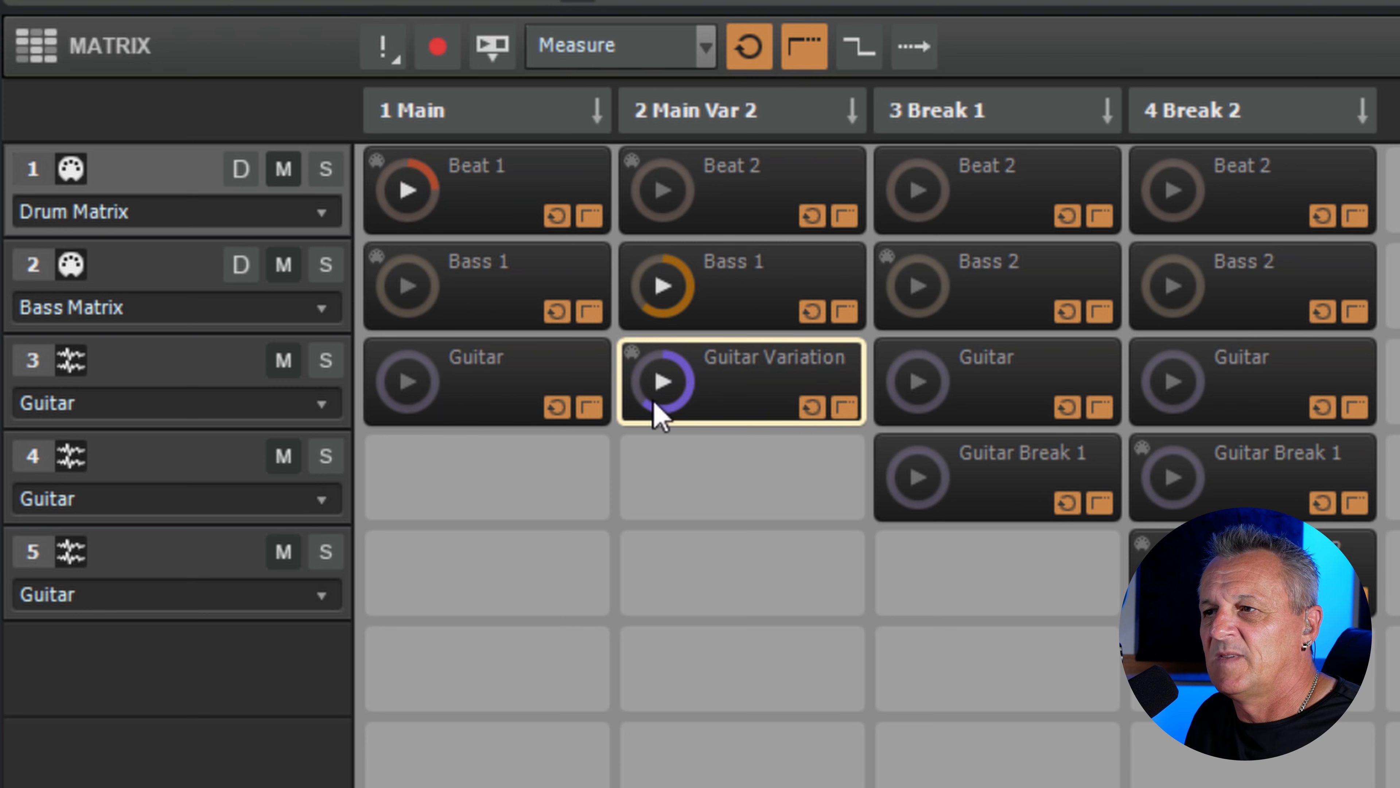
pyautogui.click(666, 290)
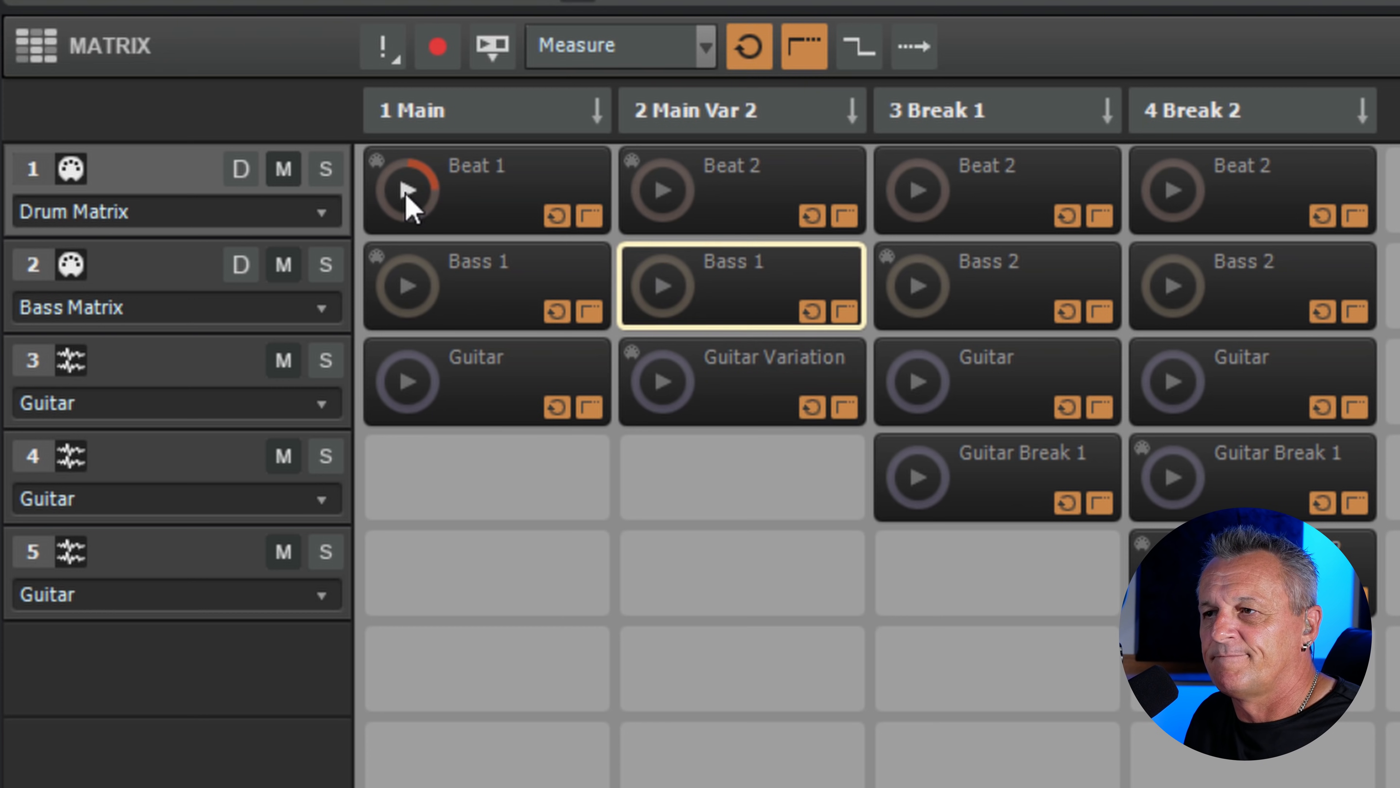
pyautogui.click(406, 191)
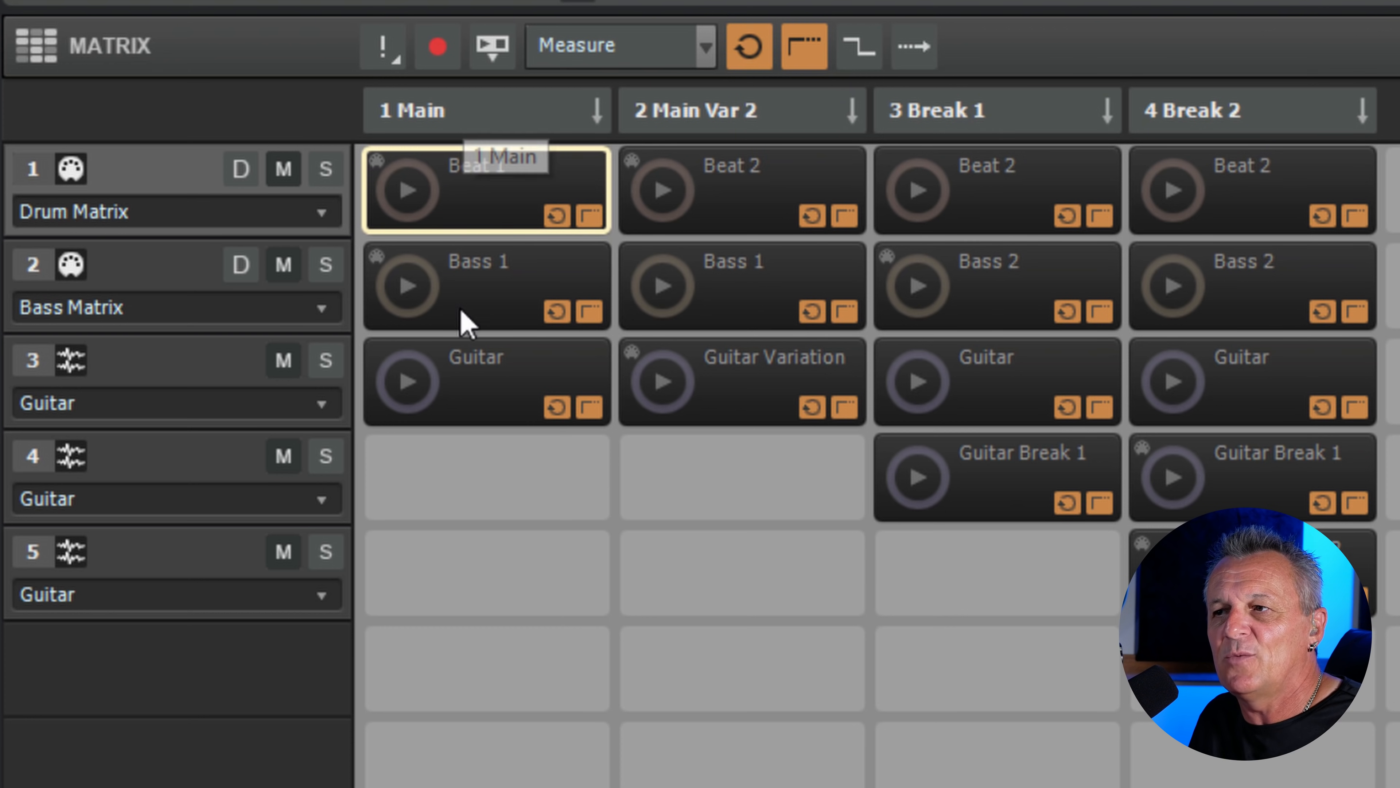
# Trigger whole Matrix columns in the order Main, Break 1, Break 2 and Main, and stop playback.
pyautogui.click(480, 97)
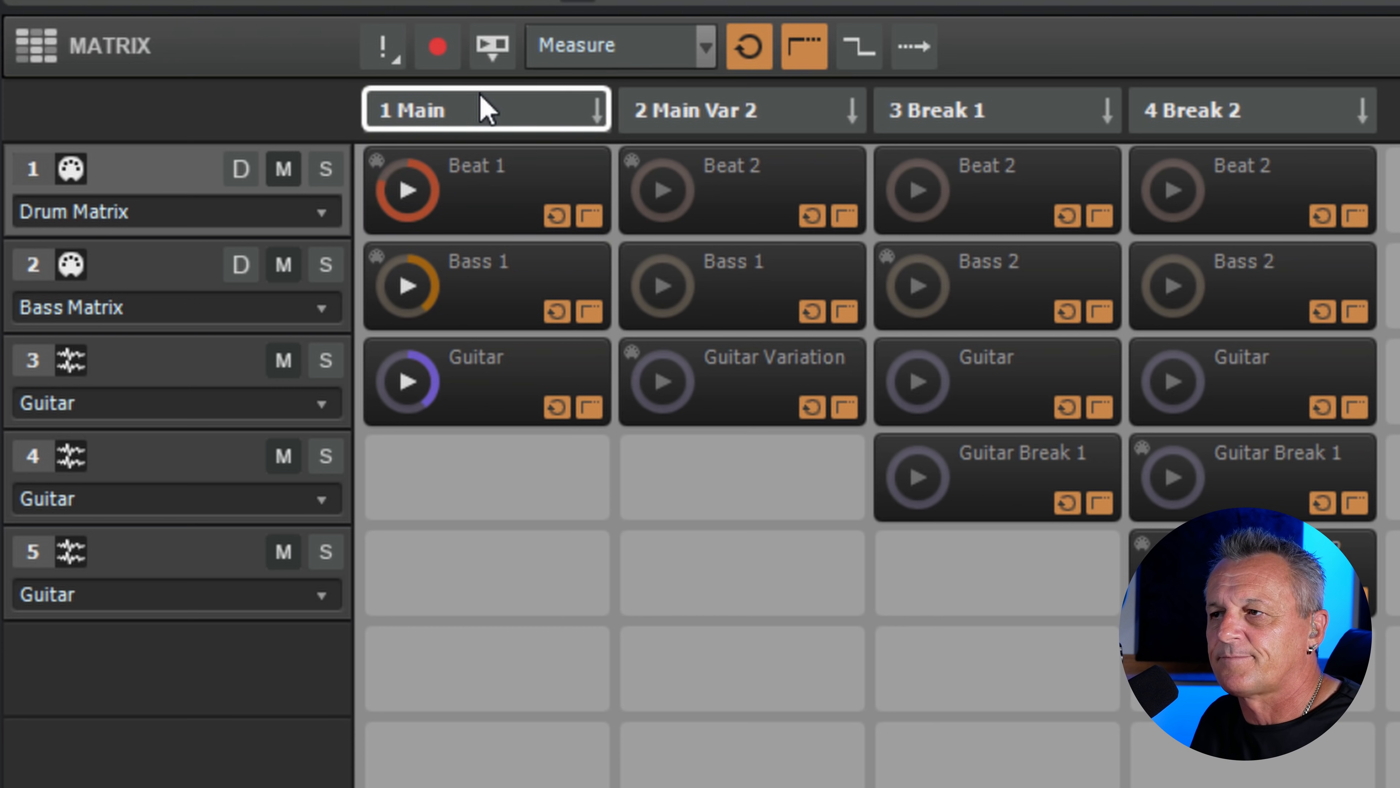
pyautogui.click(987, 112)
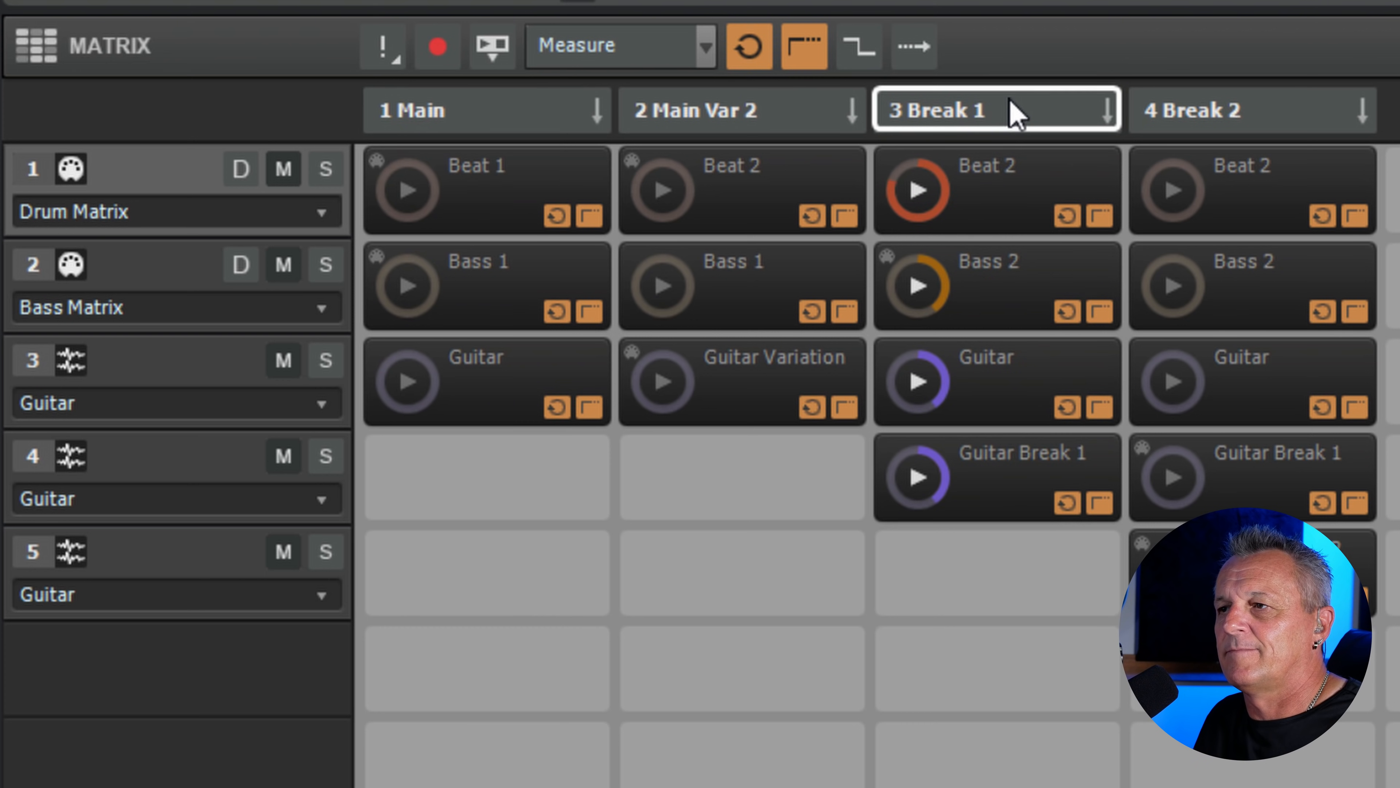
pyautogui.click(1179, 112)
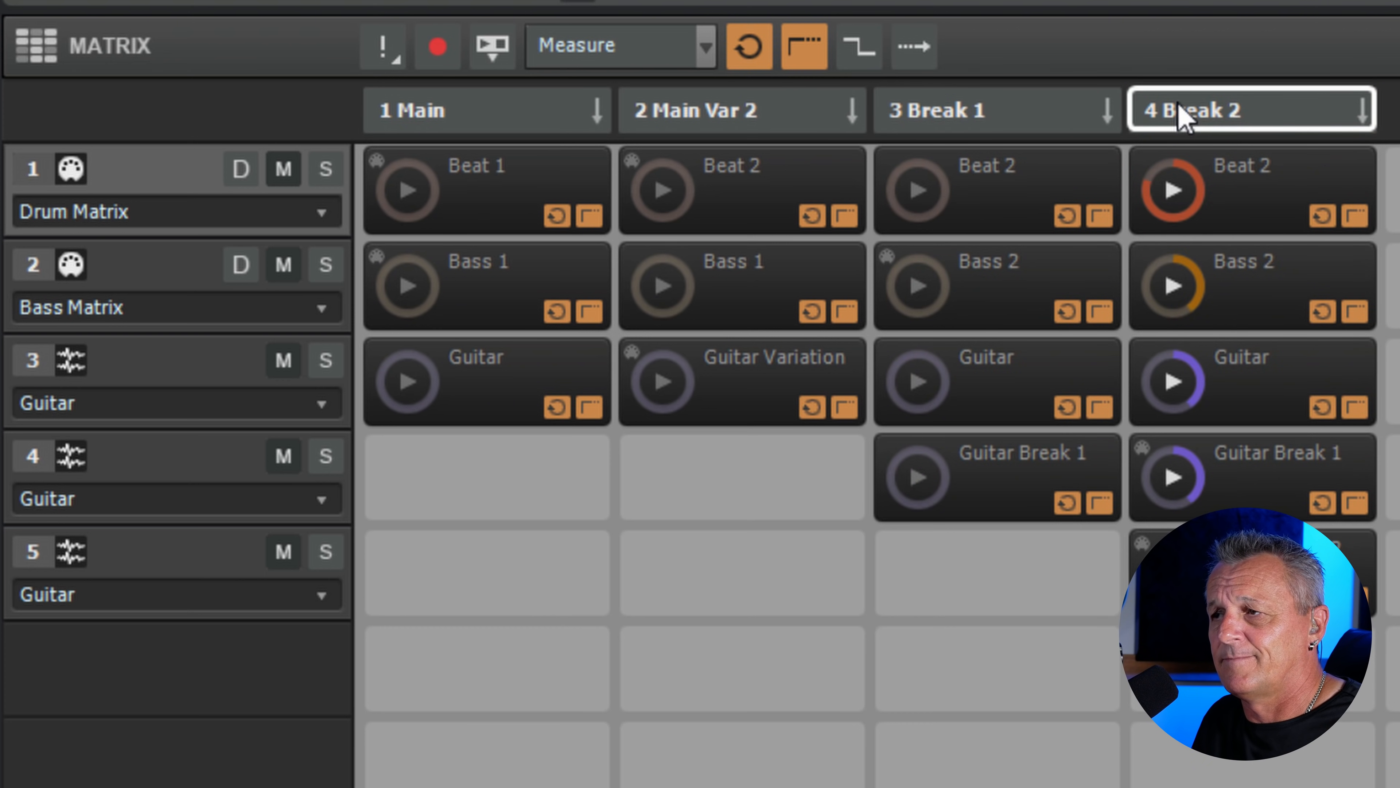
pyautogui.click(486, 117)
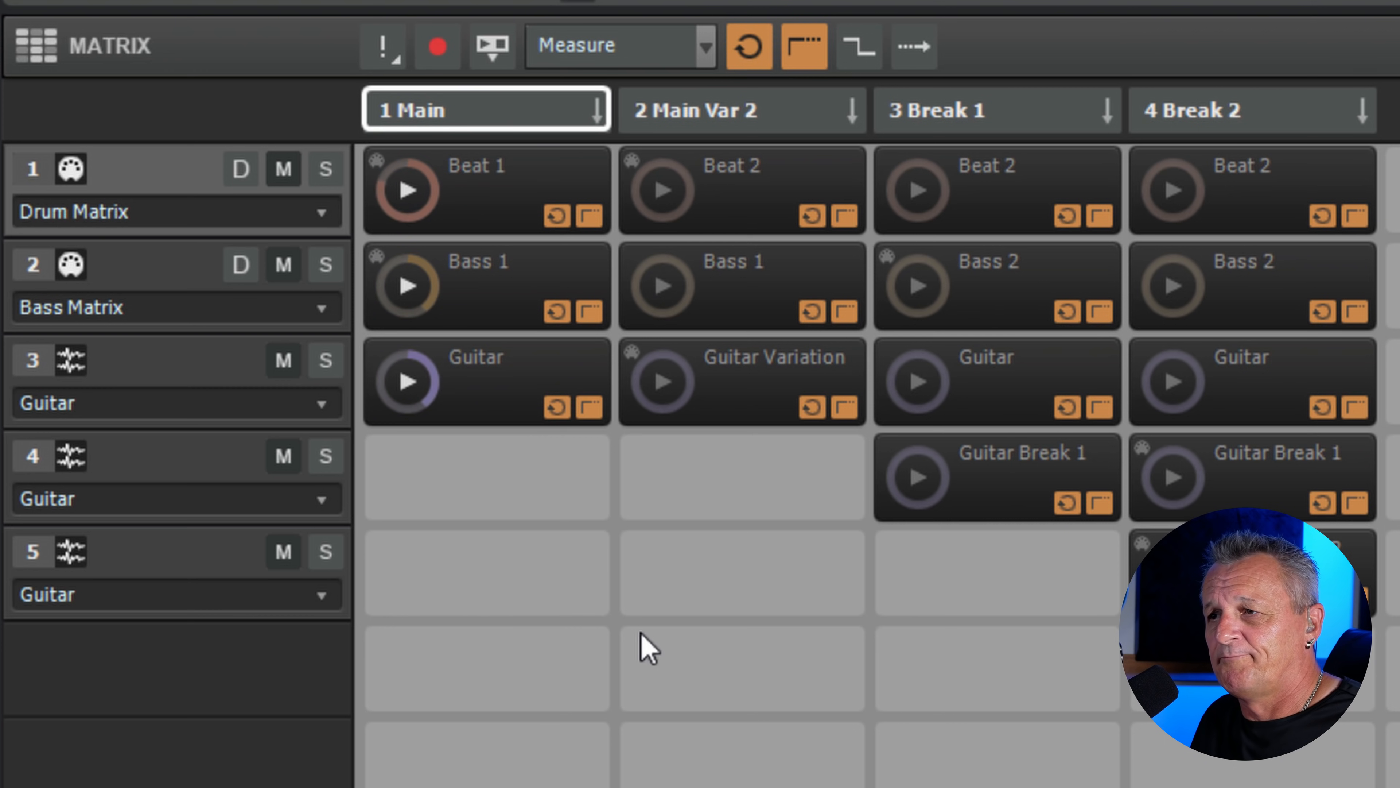
pyautogui.press('space')
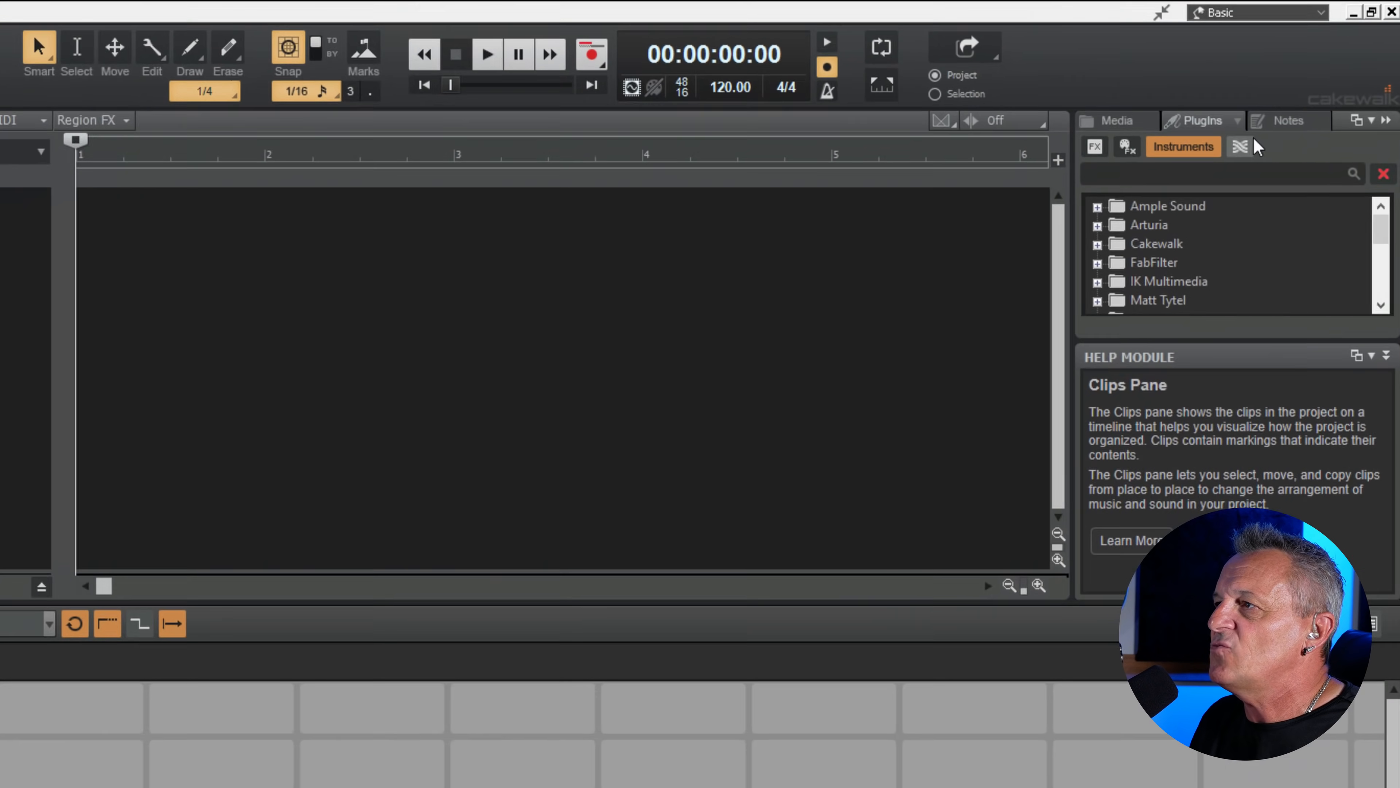
# Insert the Cakewalk SI-Drum Kit as a simple instrument track and expand its track strip.
pyautogui.click(1199, 117)
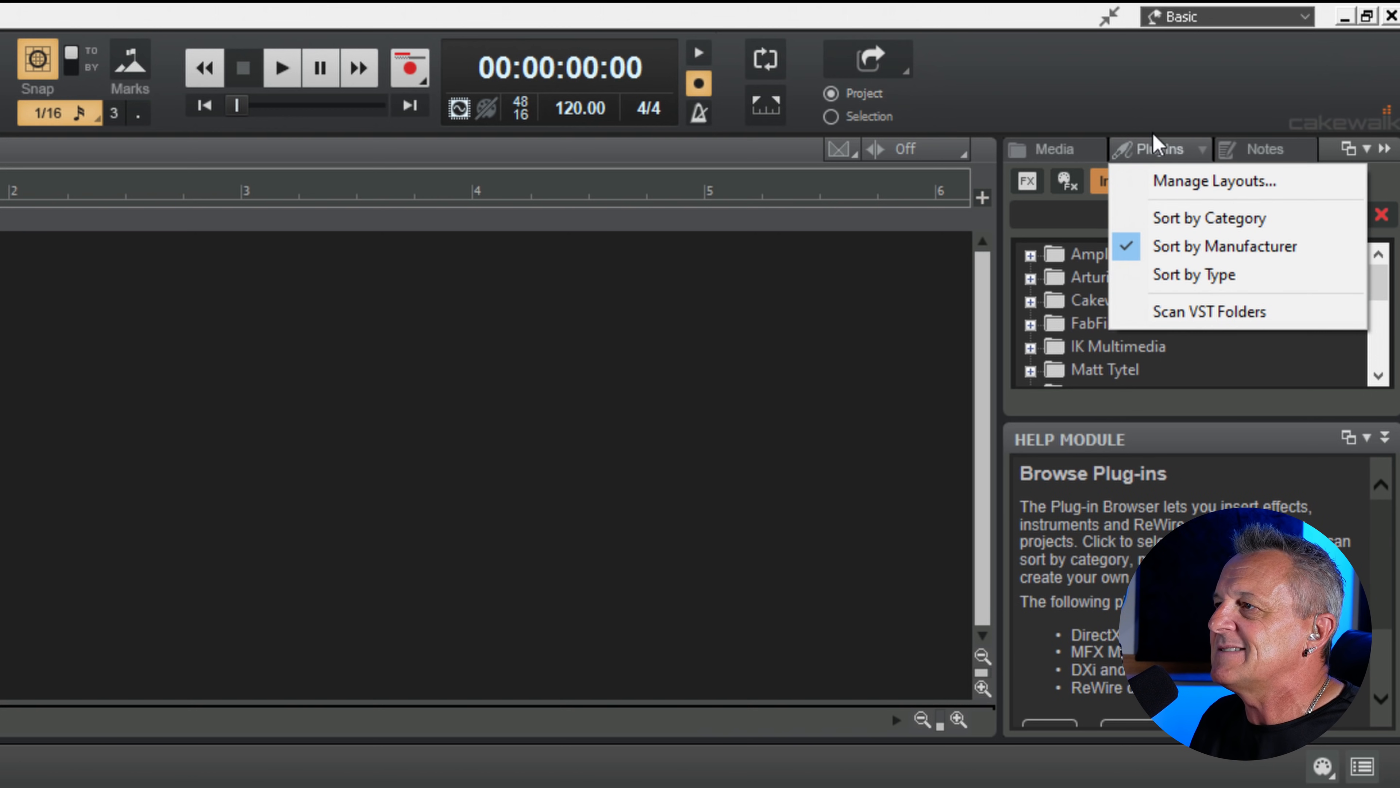
pyautogui.click(1385, 187)
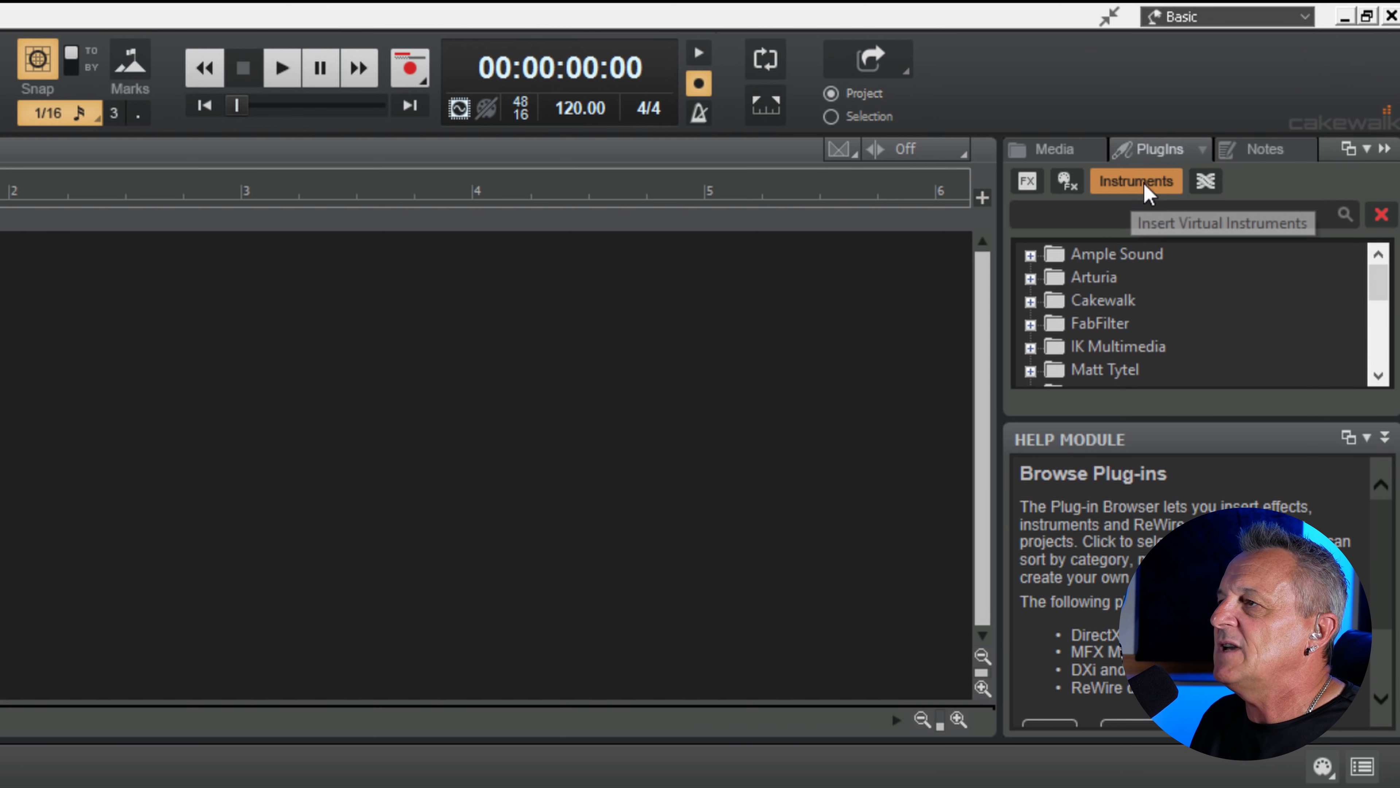
pyautogui.click(1030, 301)
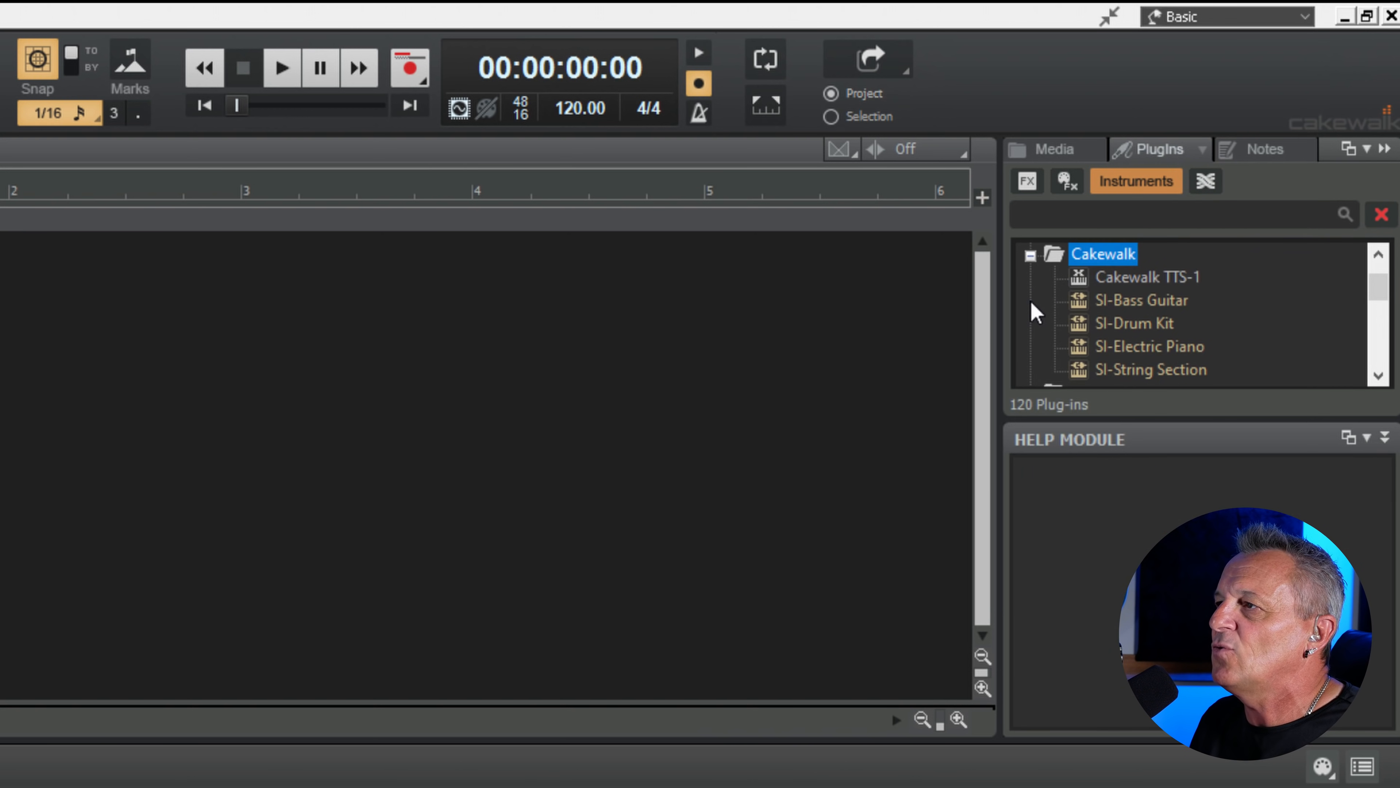
pyautogui.click(1127, 325)
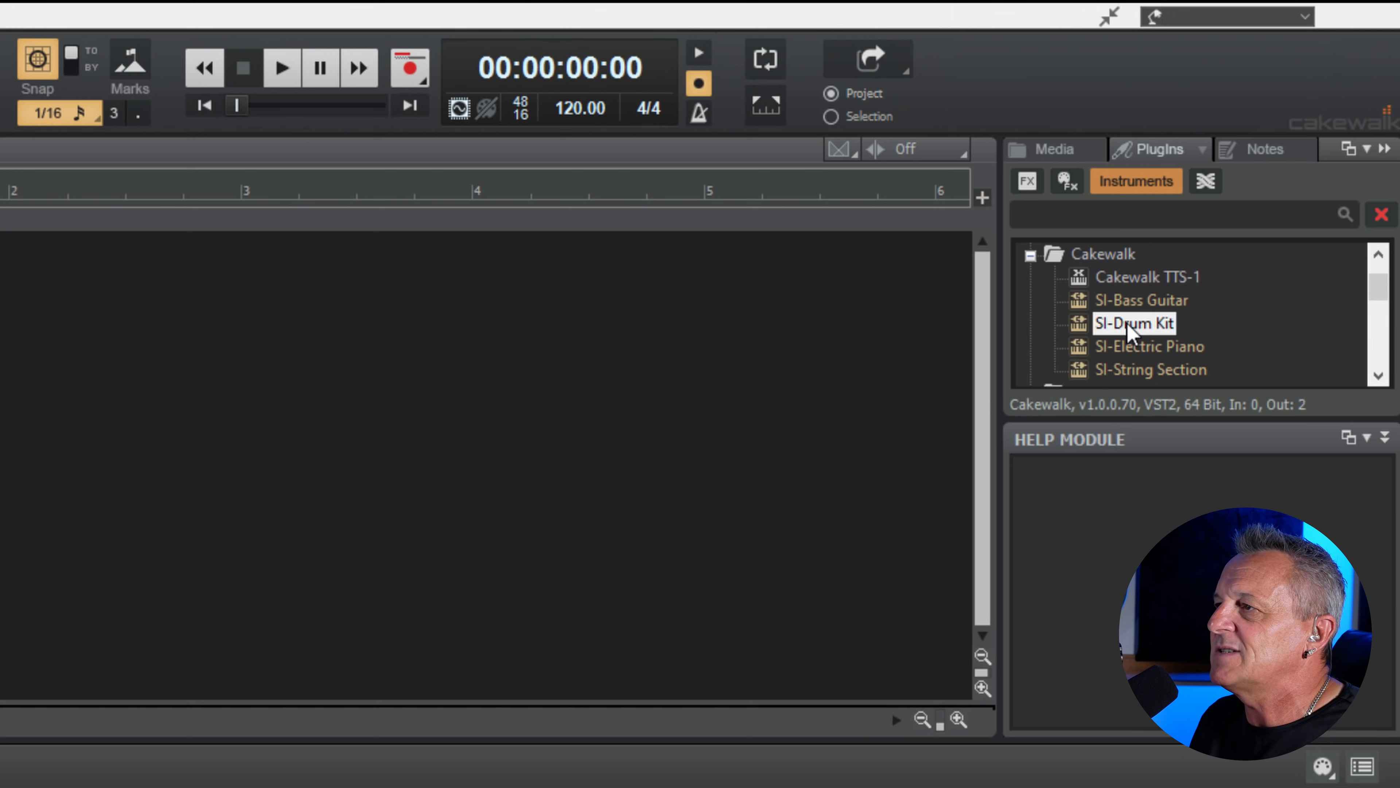
pyautogui.doubleClick(1127, 326)
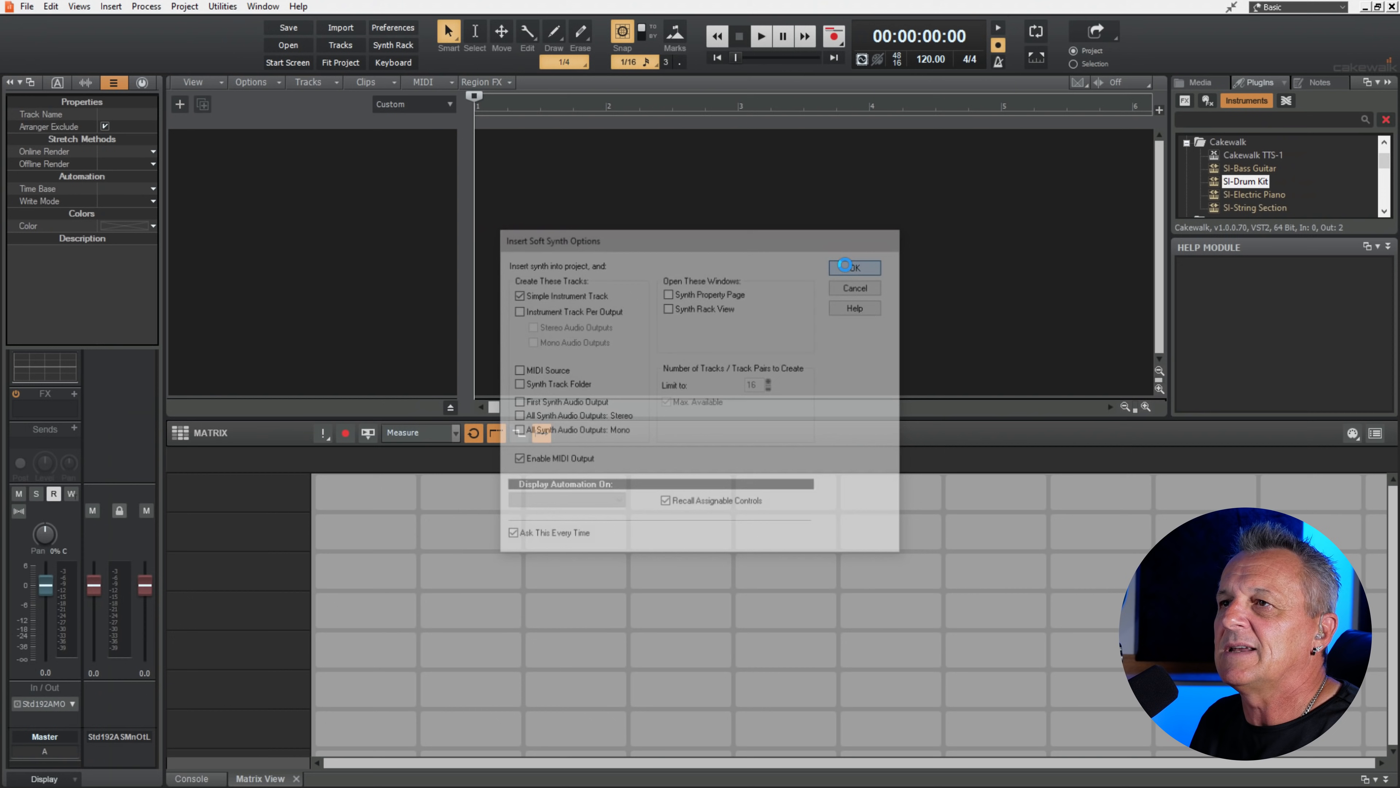
pyautogui.click(827, 175)
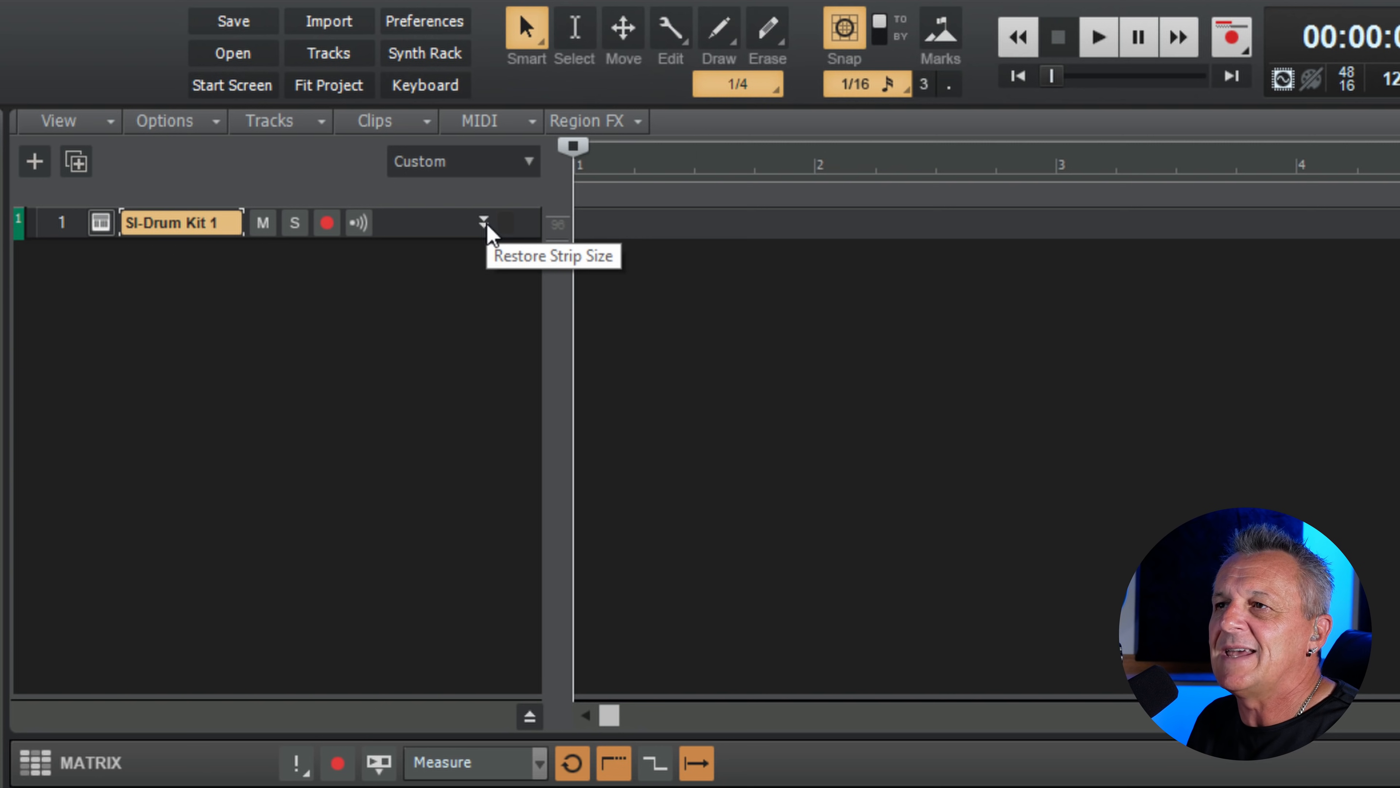
pyautogui.click(484, 222)
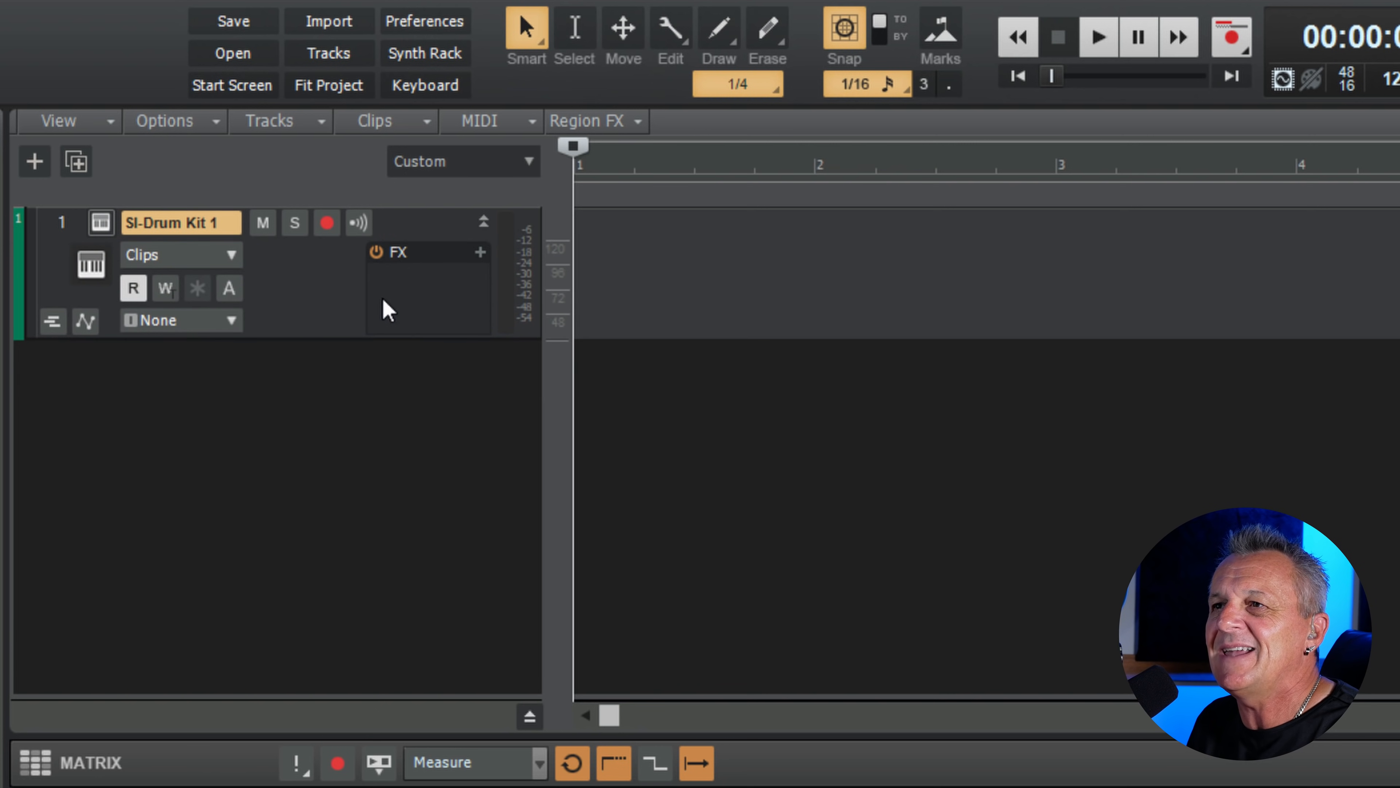
# Open the interface of the SI-Drum Kit 1 instrument and audition its kick, snare, hi-hat and tom pads.
pyautogui.click(101, 222)
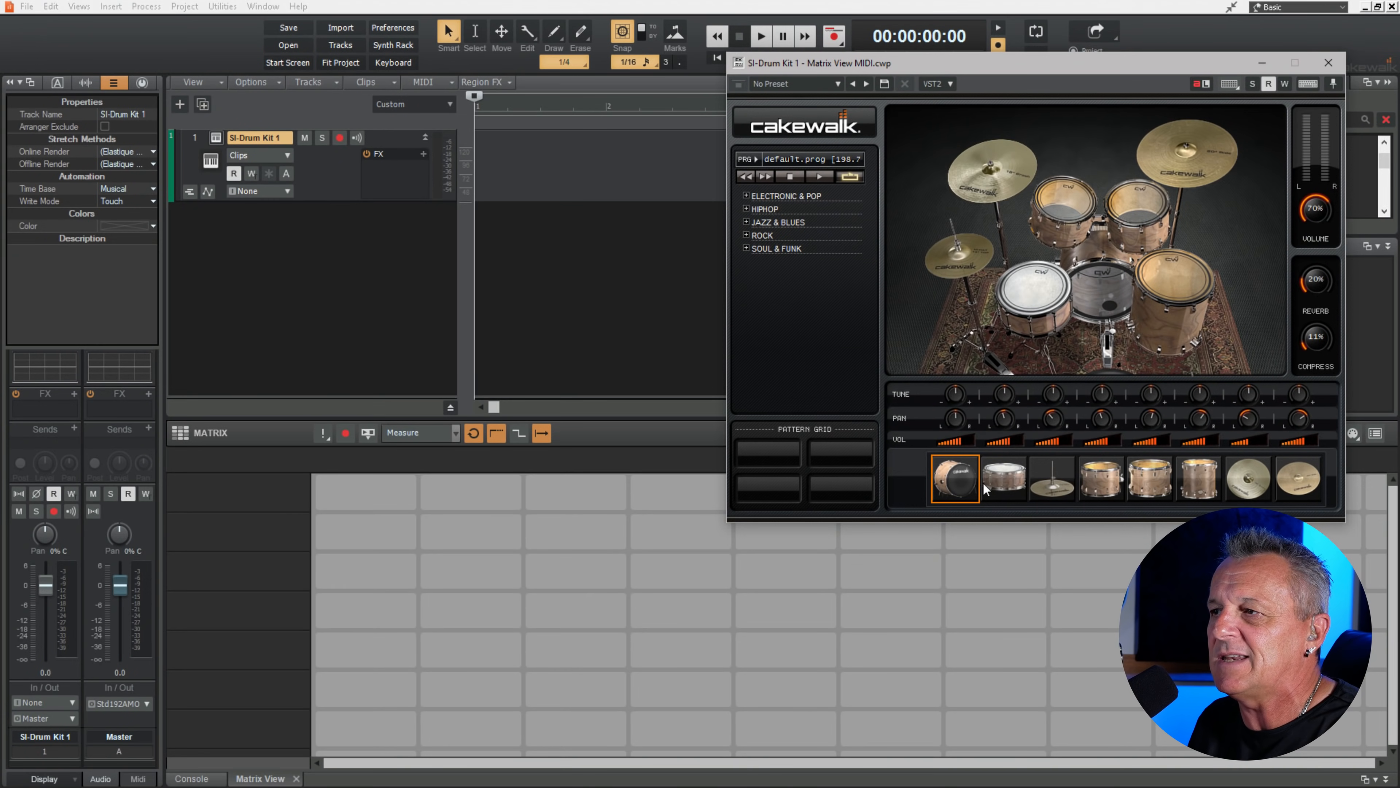
pyautogui.click(963, 484)
pyautogui.click(1004, 479)
pyautogui.click(1052, 480)
pyautogui.click(1100, 479)
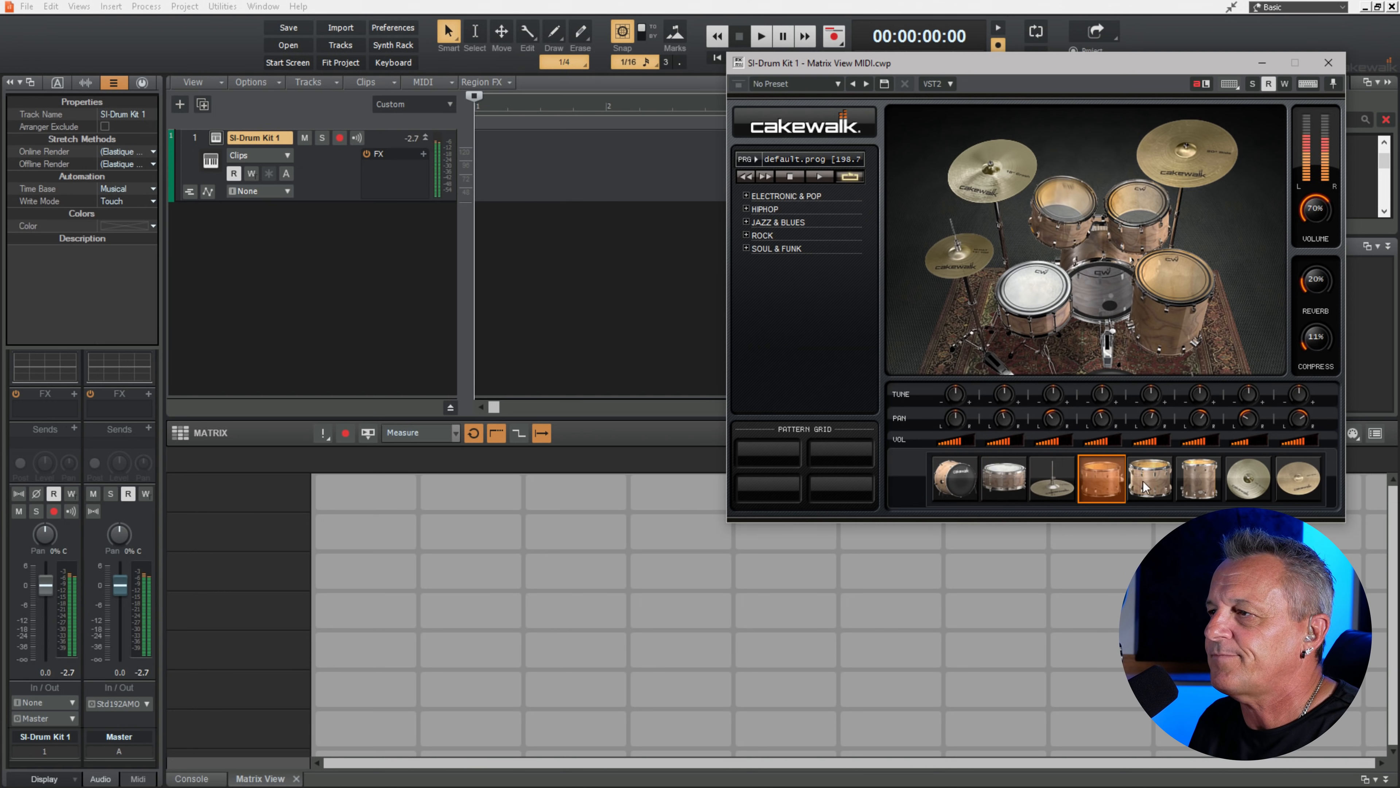
pyautogui.click(1143, 482)
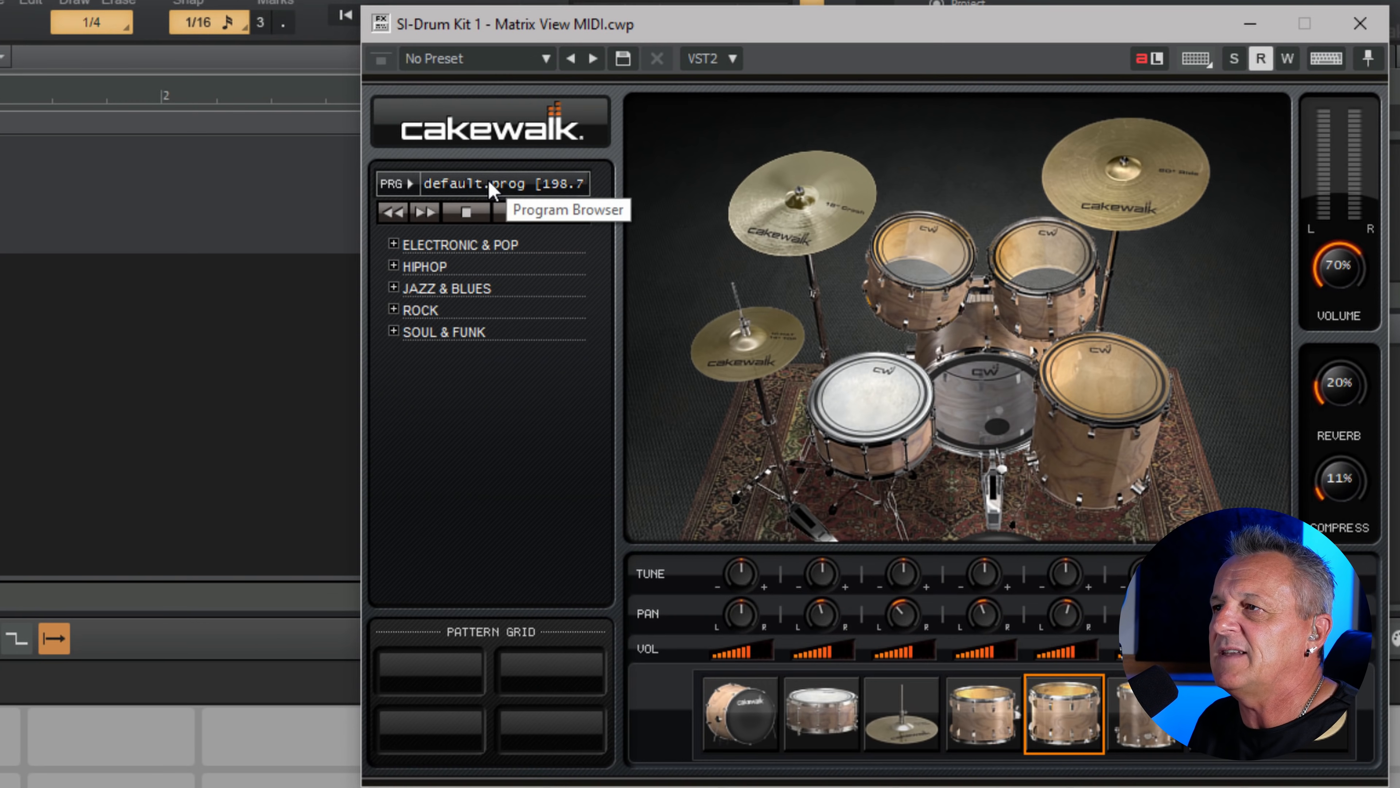
# Load the Garage Kit program in the SI-Drum Kit and audition its drum sounds.
pyautogui.click(489, 182)
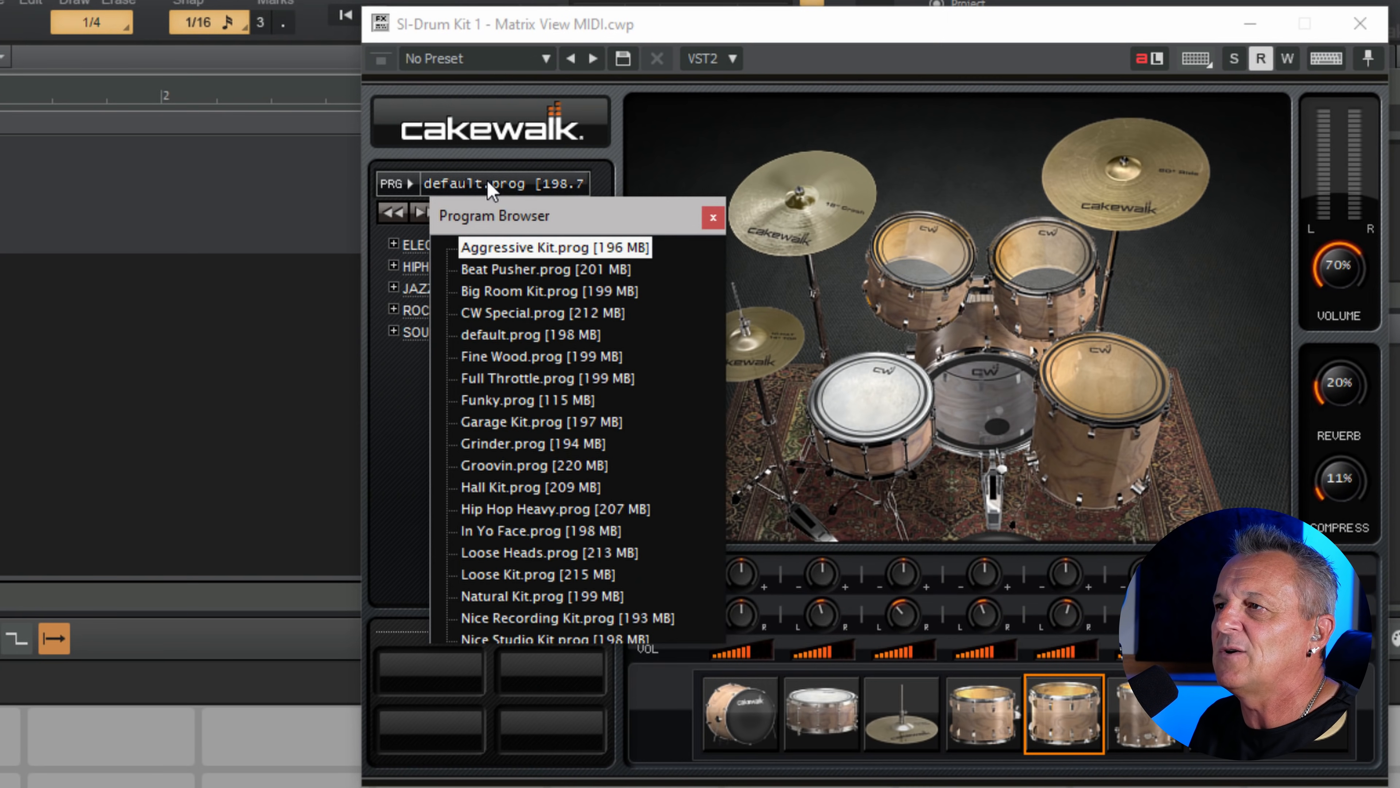
pyautogui.doubleClick(498, 425)
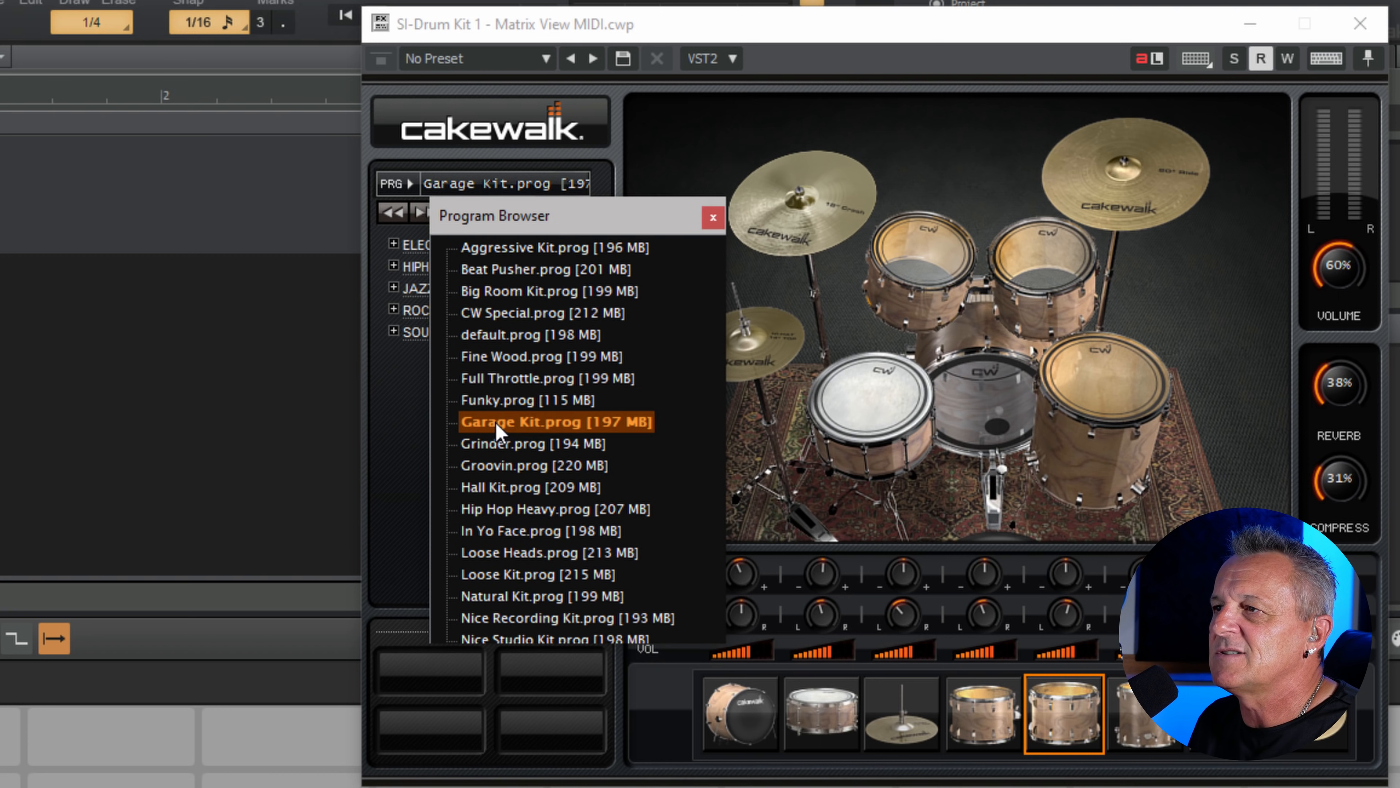
pyautogui.click(713, 217)
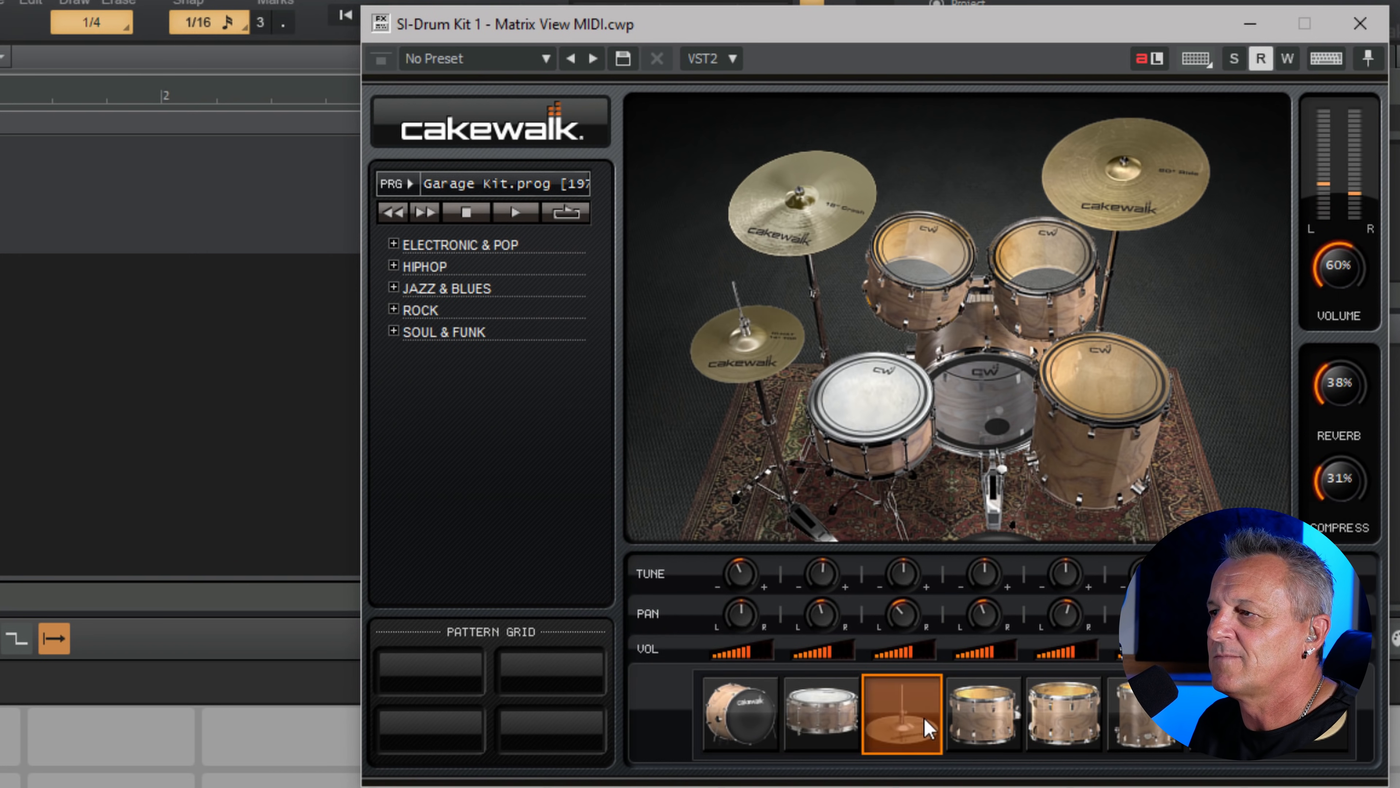
pyautogui.click(1064, 723)
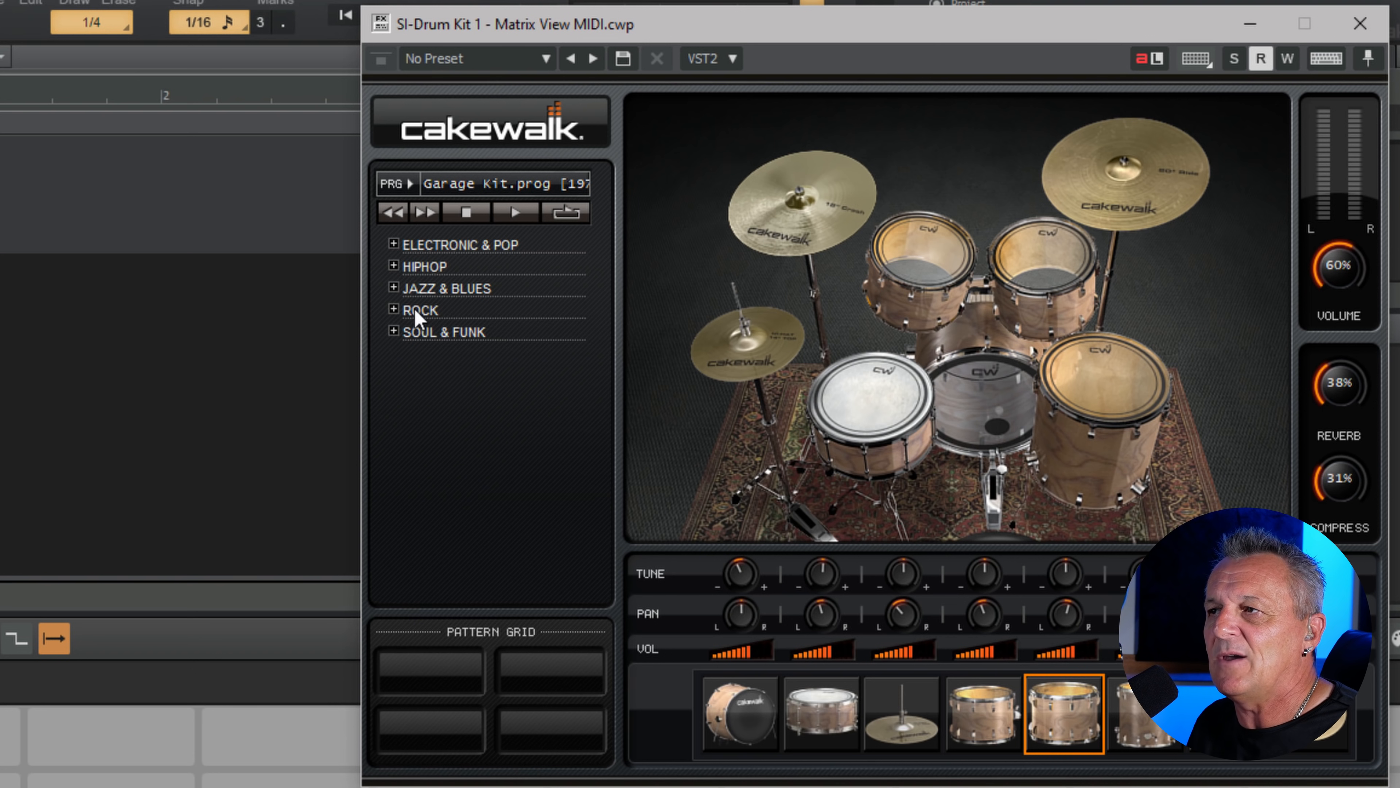
# Add the HIPHOP-01 pattern from the drum kit's HIPHOP patterns to the first cell of the Matrix.
pyautogui.click(393, 266)
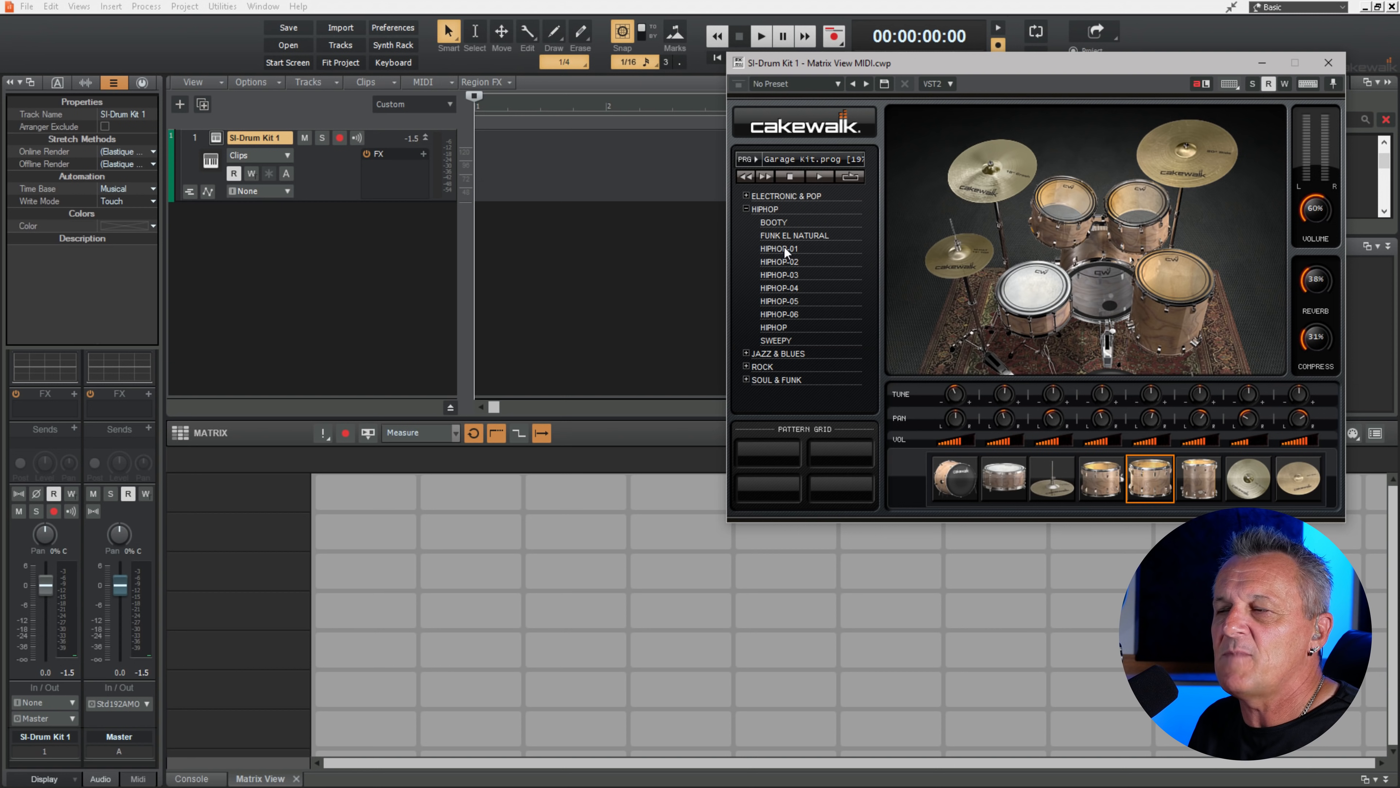
pyautogui.moveTo(785, 247); pyautogui.dragTo(363, 493)
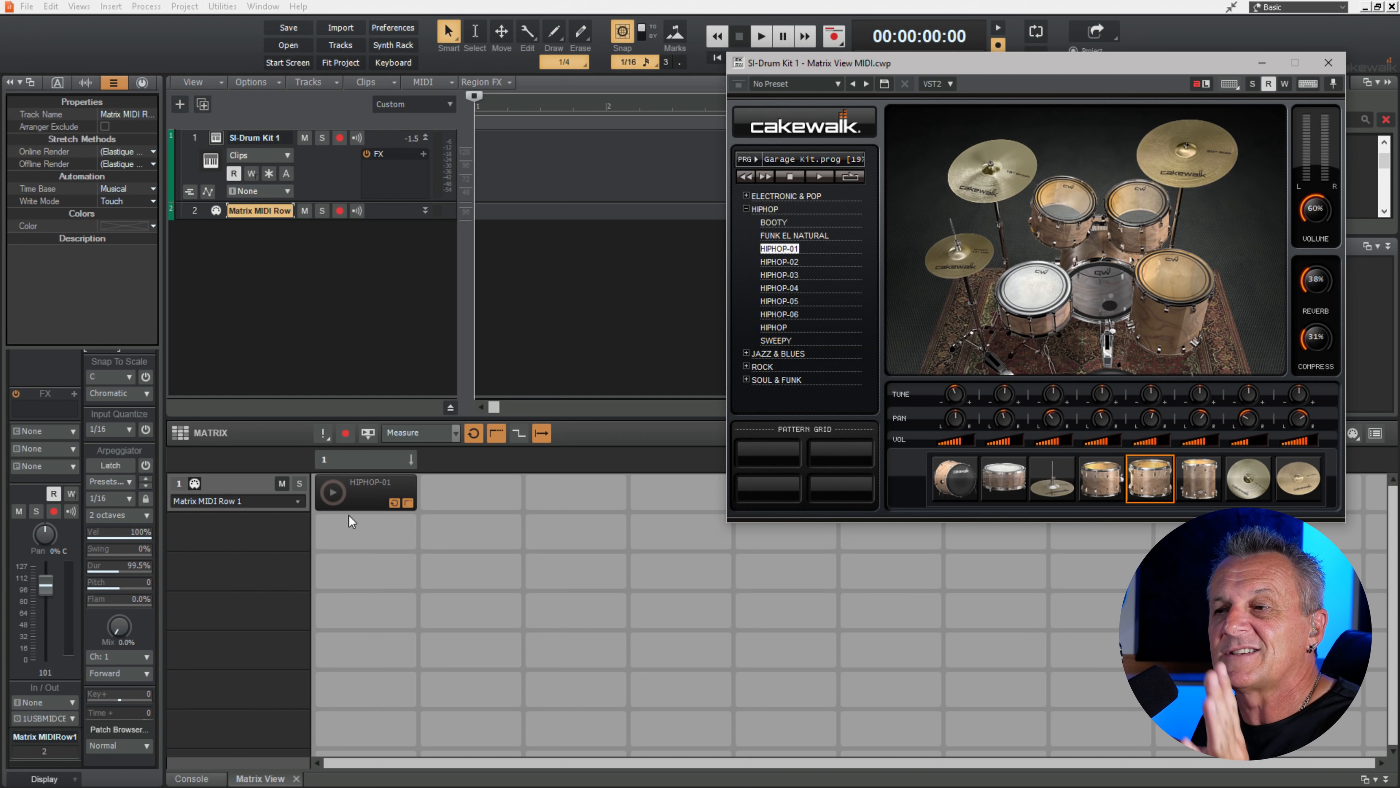
# Place the HIPHOP-01 pattern as a clip near the start of the SI-Drum Kit 1 track and undo the placement.
pyautogui.moveTo(778, 252); pyautogui.dragTo(485, 160)
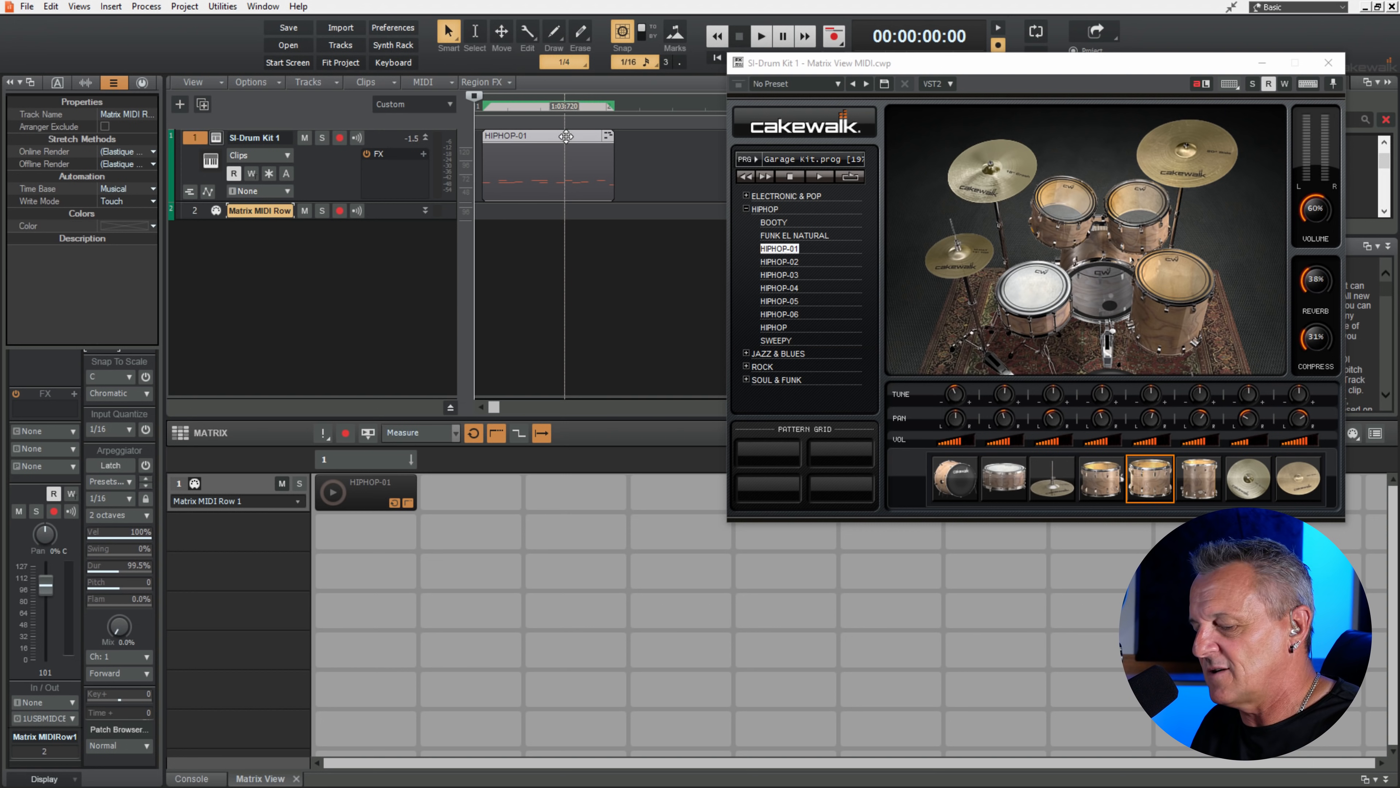
pyautogui.hotkey('ctrl', 'z')
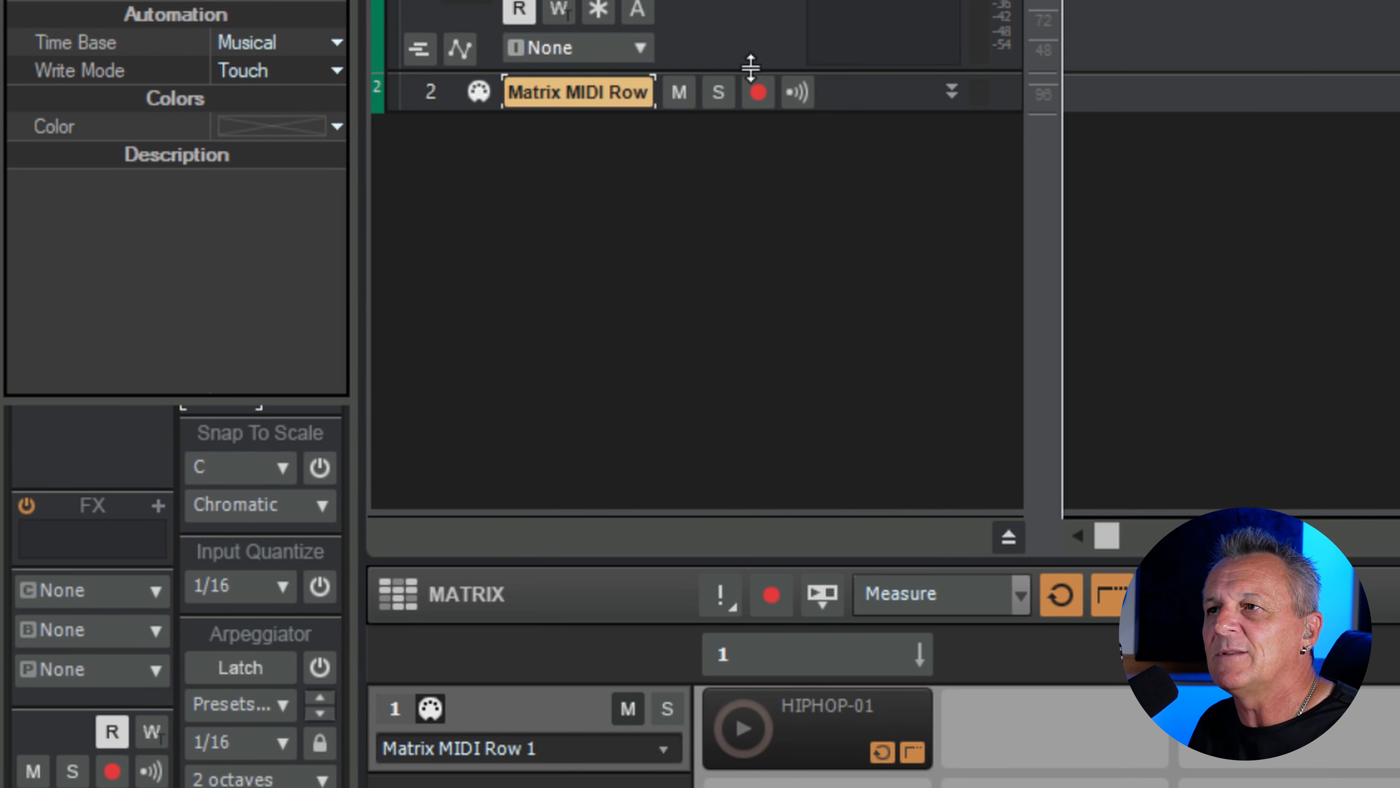
# Rename the Matrix MIDI Row 1 track as Drum Matrix and test-trigger the HIPHOP-01 cell.
pyautogui.click(952, 90)
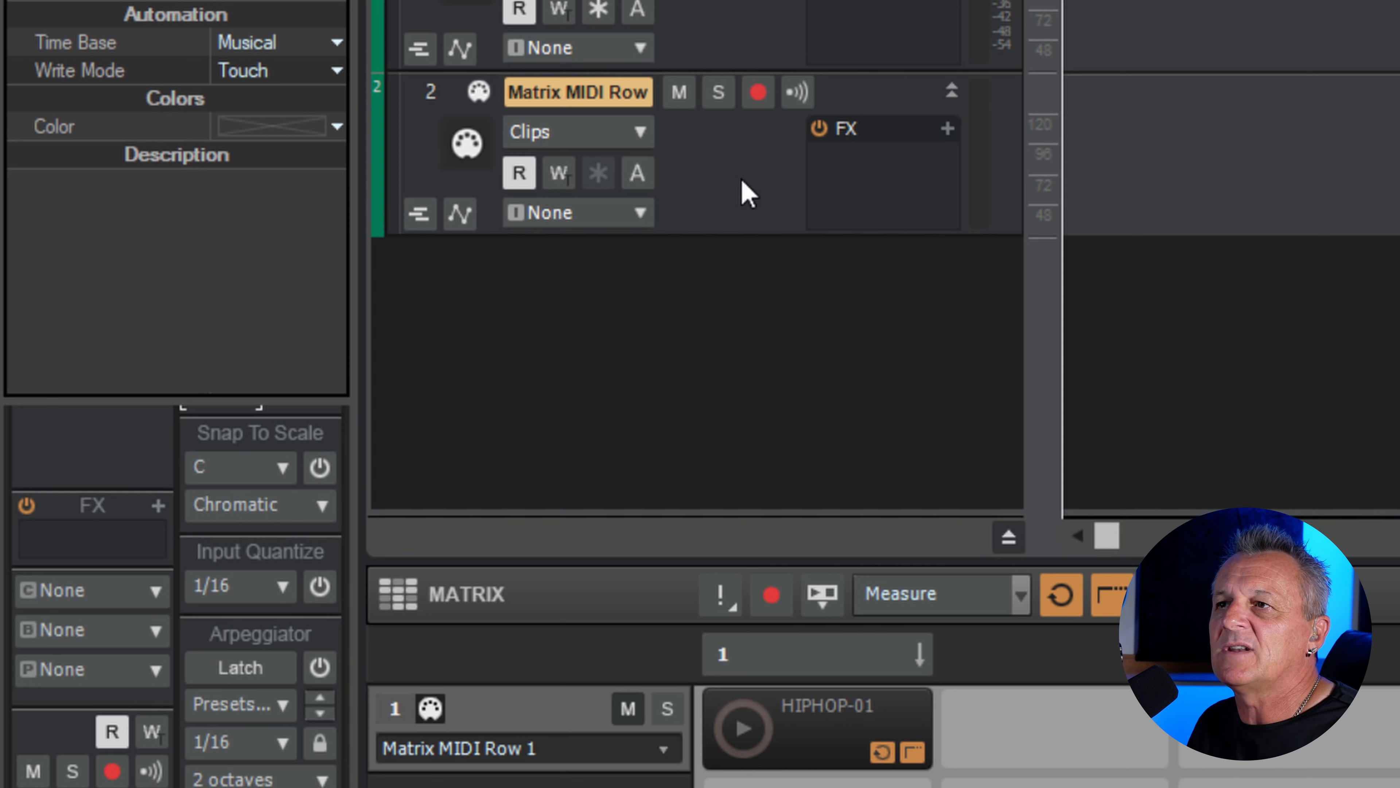
pyautogui.doubleClick(638, 92)
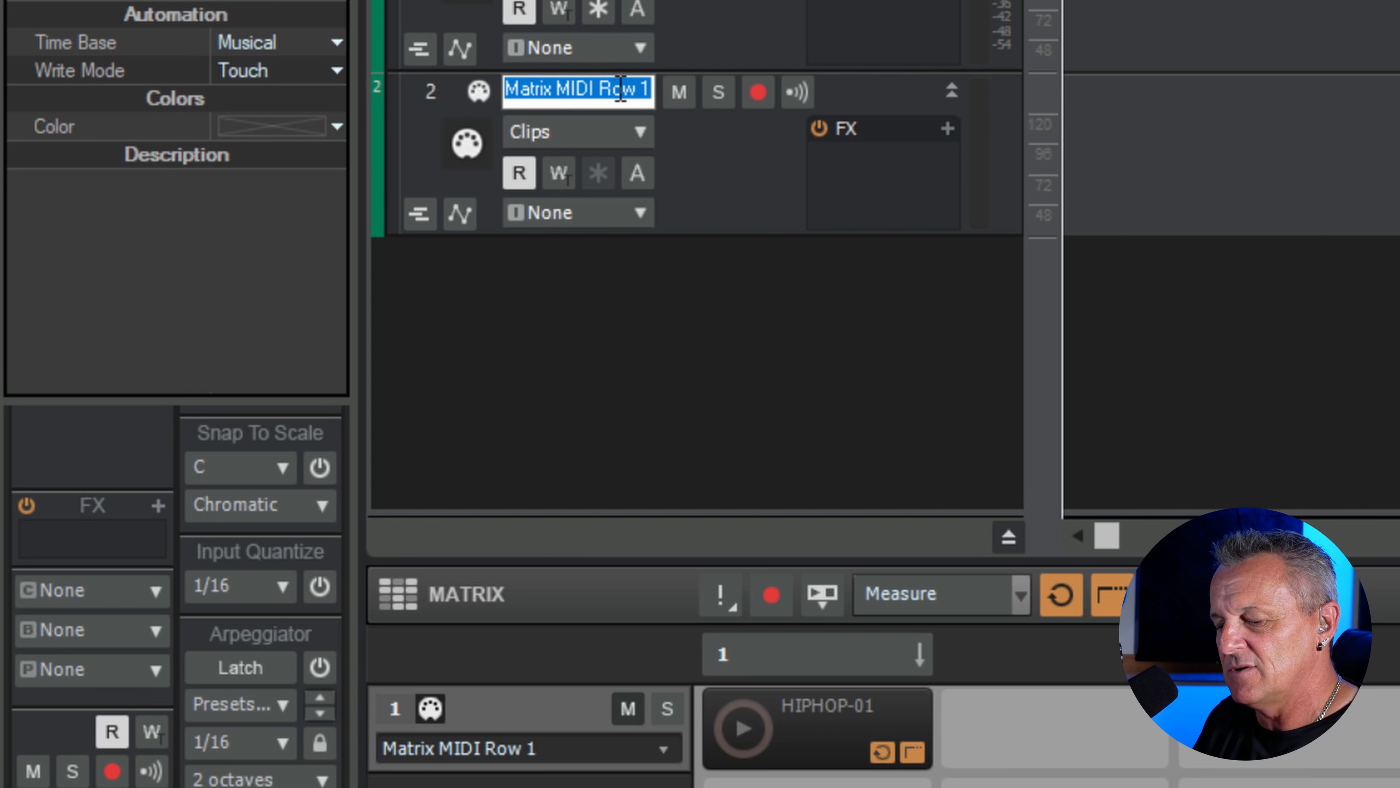
pyautogui.write('Drum Matrix')
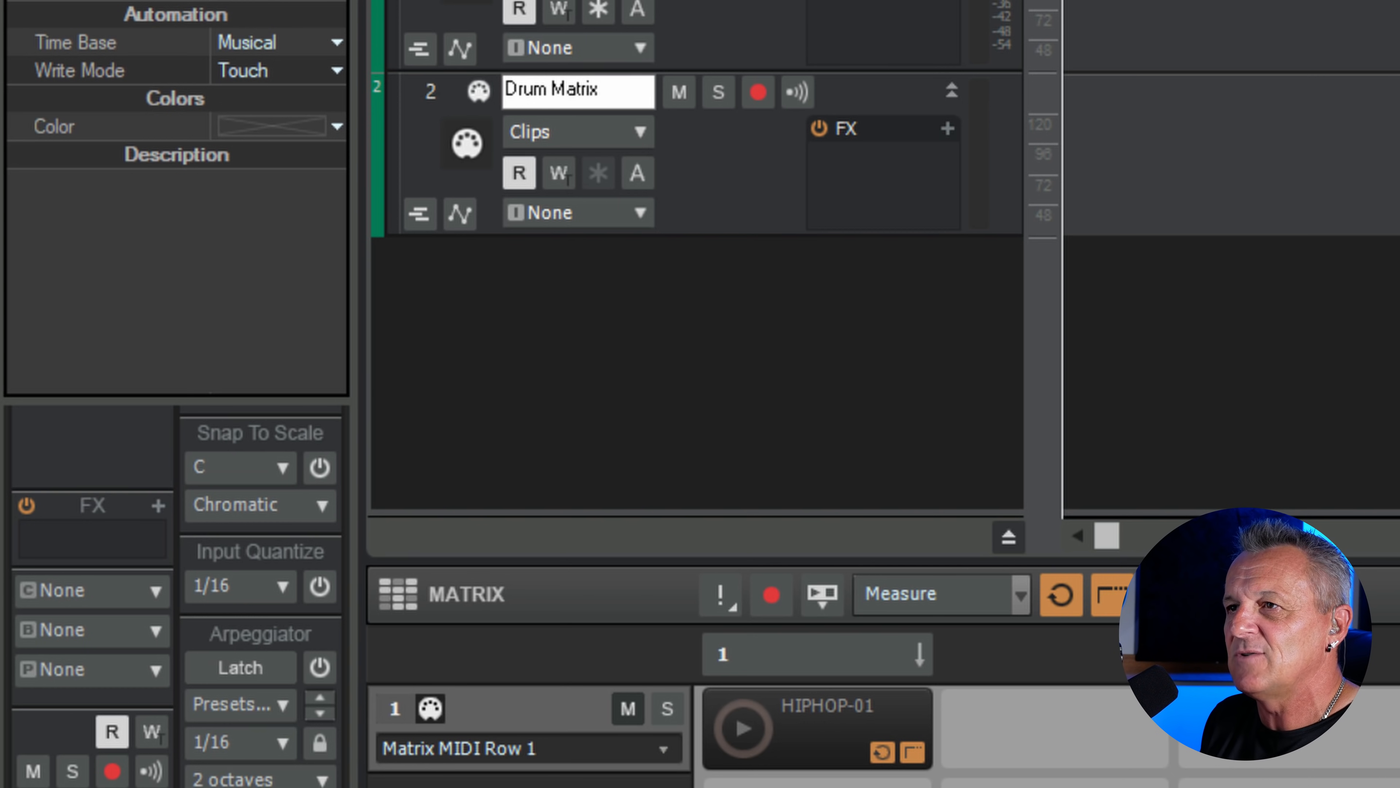
pyautogui.press('Return')
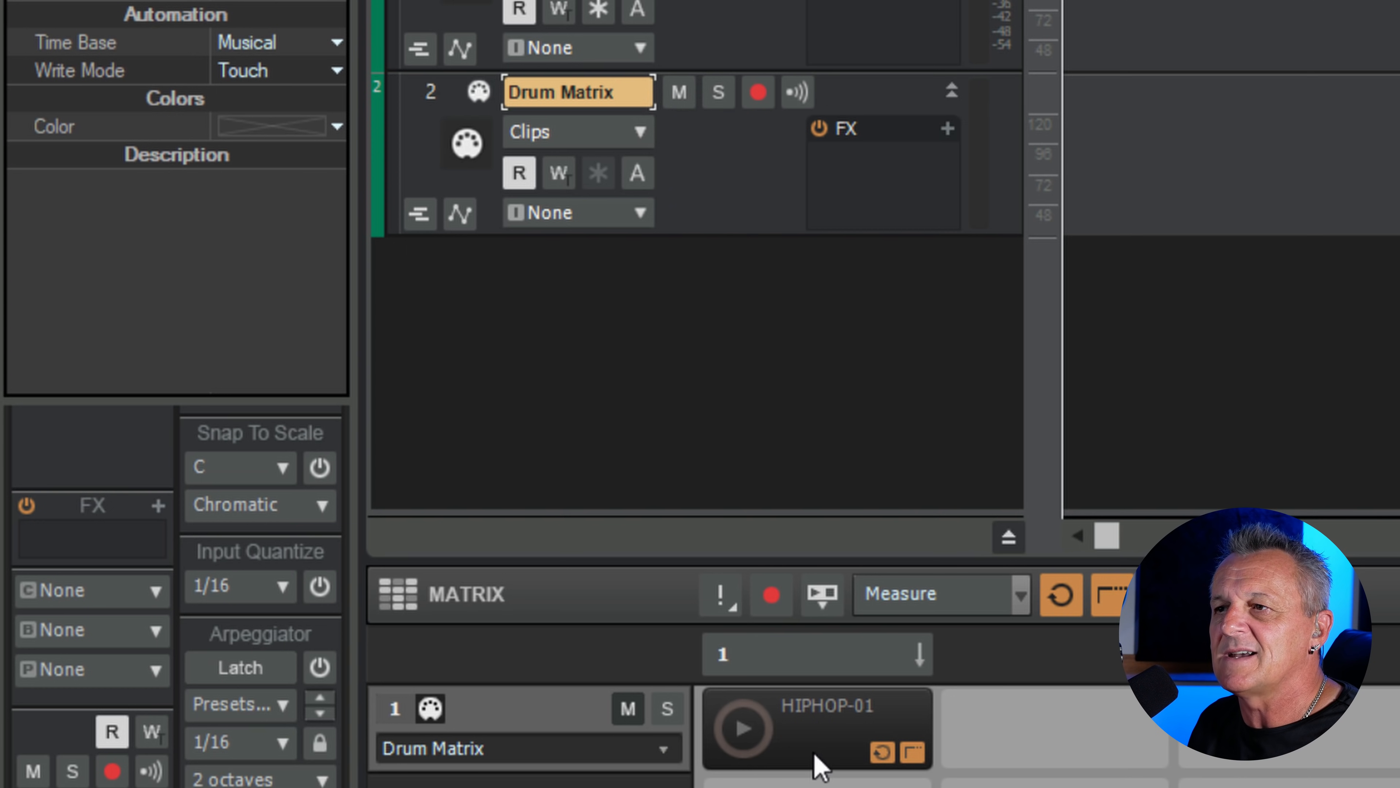
pyautogui.click(743, 730)
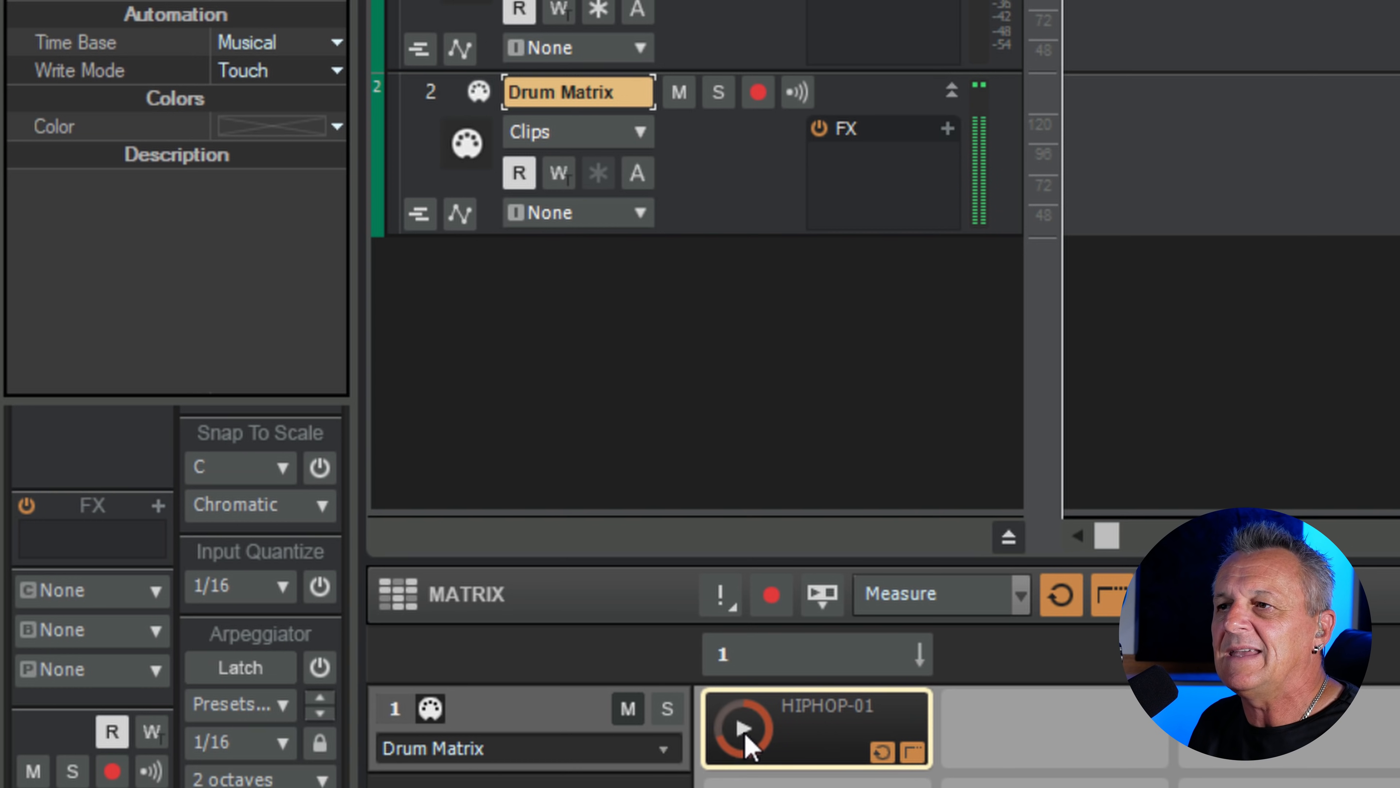
pyautogui.click(742, 729)
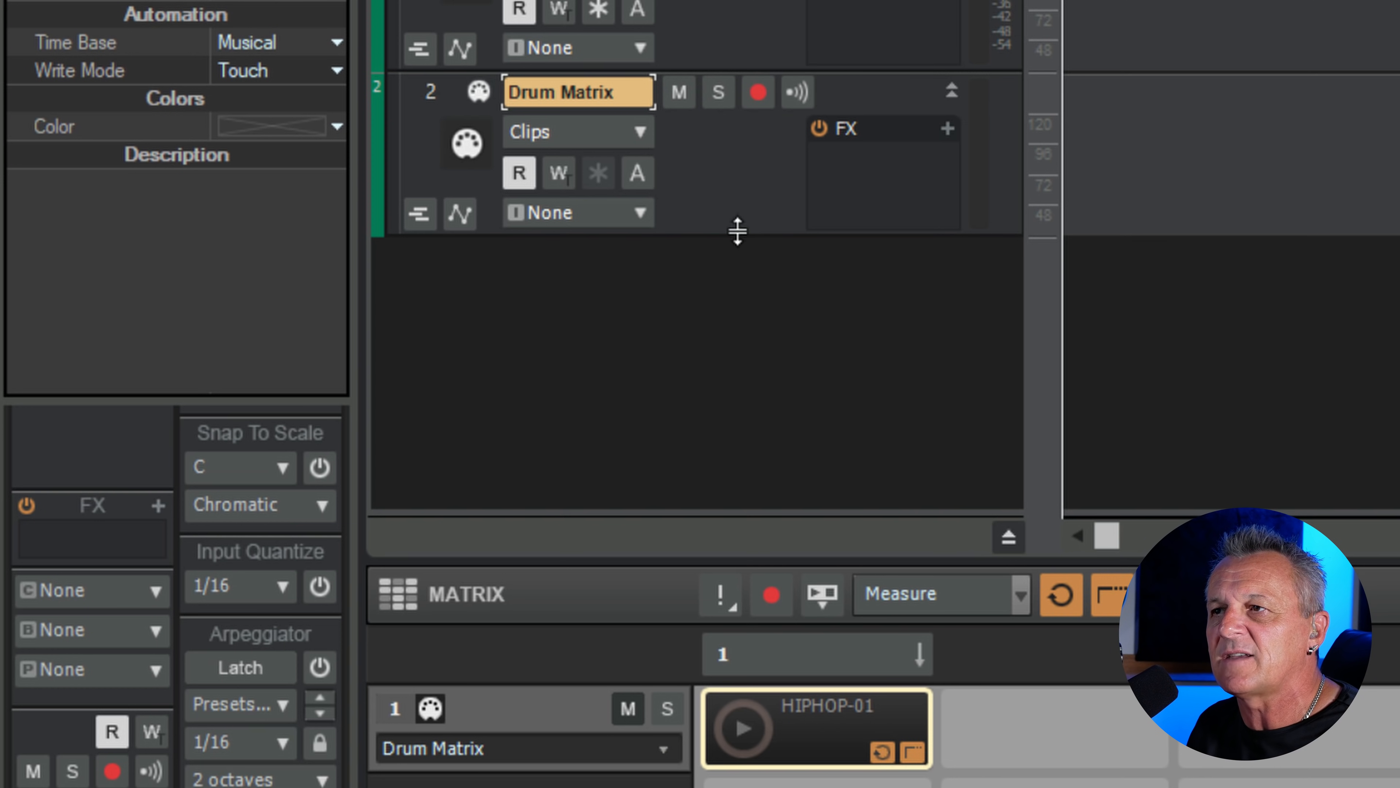
# Route the Drum Matrix track's output to 5-SI-Drum Kit 1 and audition the HIPHOP-01 cell.
pyautogui.moveTo(738, 232); pyautogui.dragTo(733, 302)
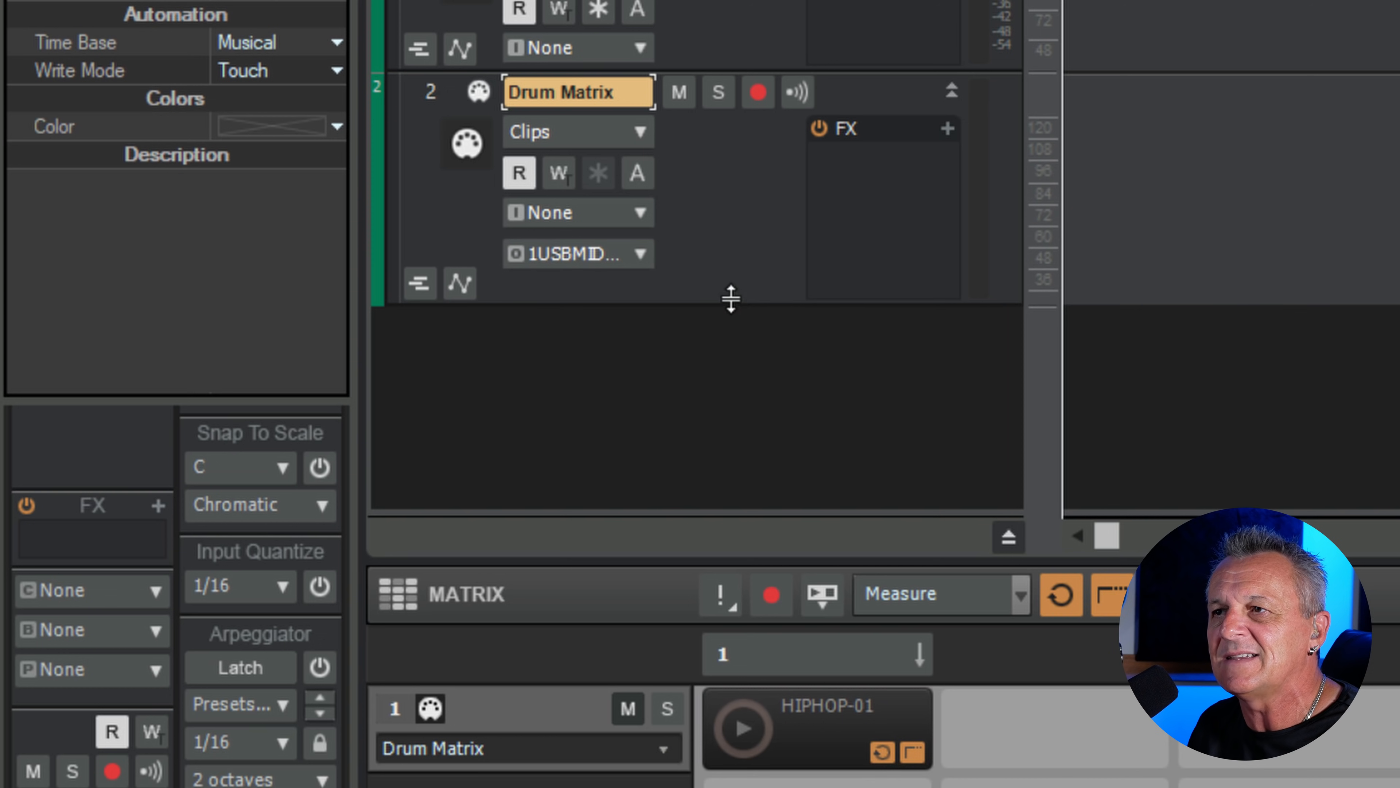
pyautogui.click(563, 259)
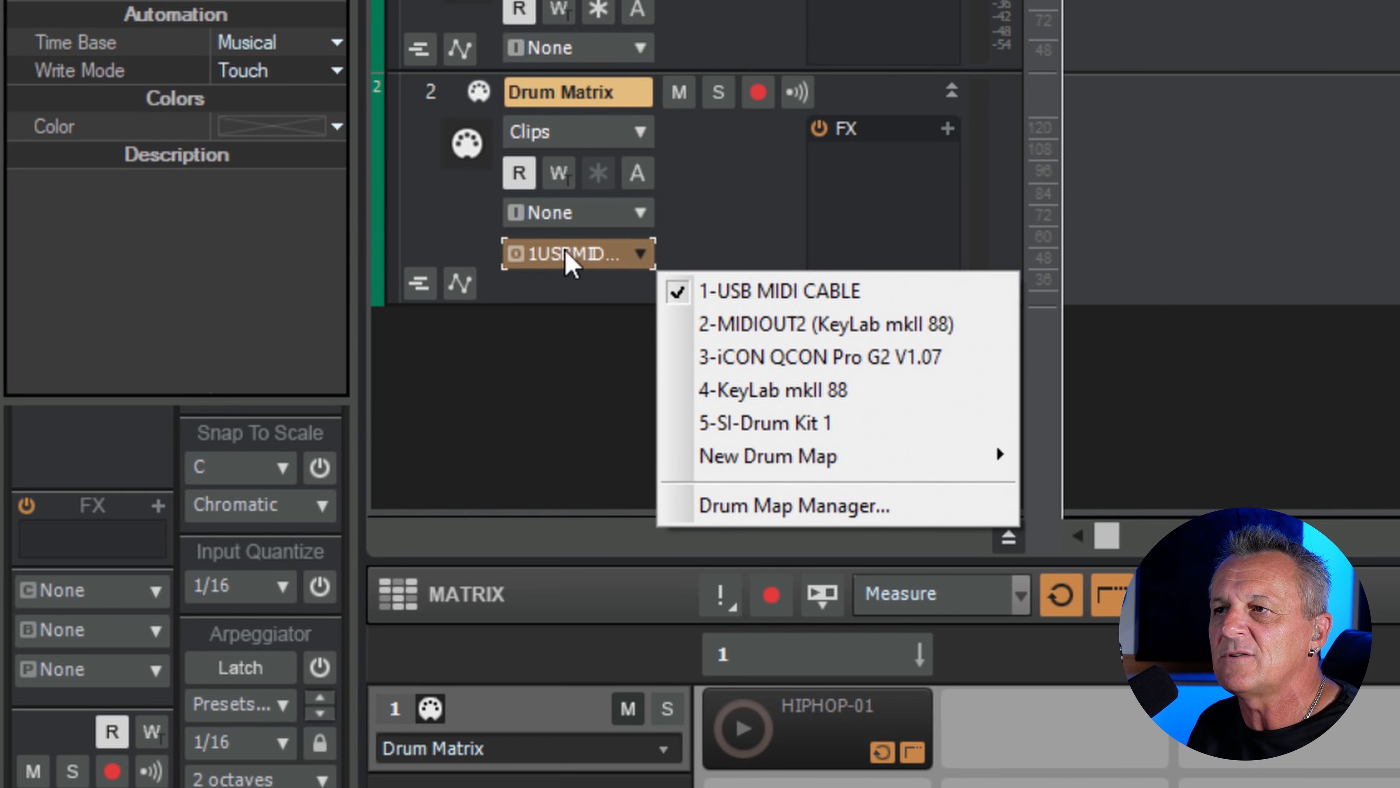
pyautogui.click(755, 423)
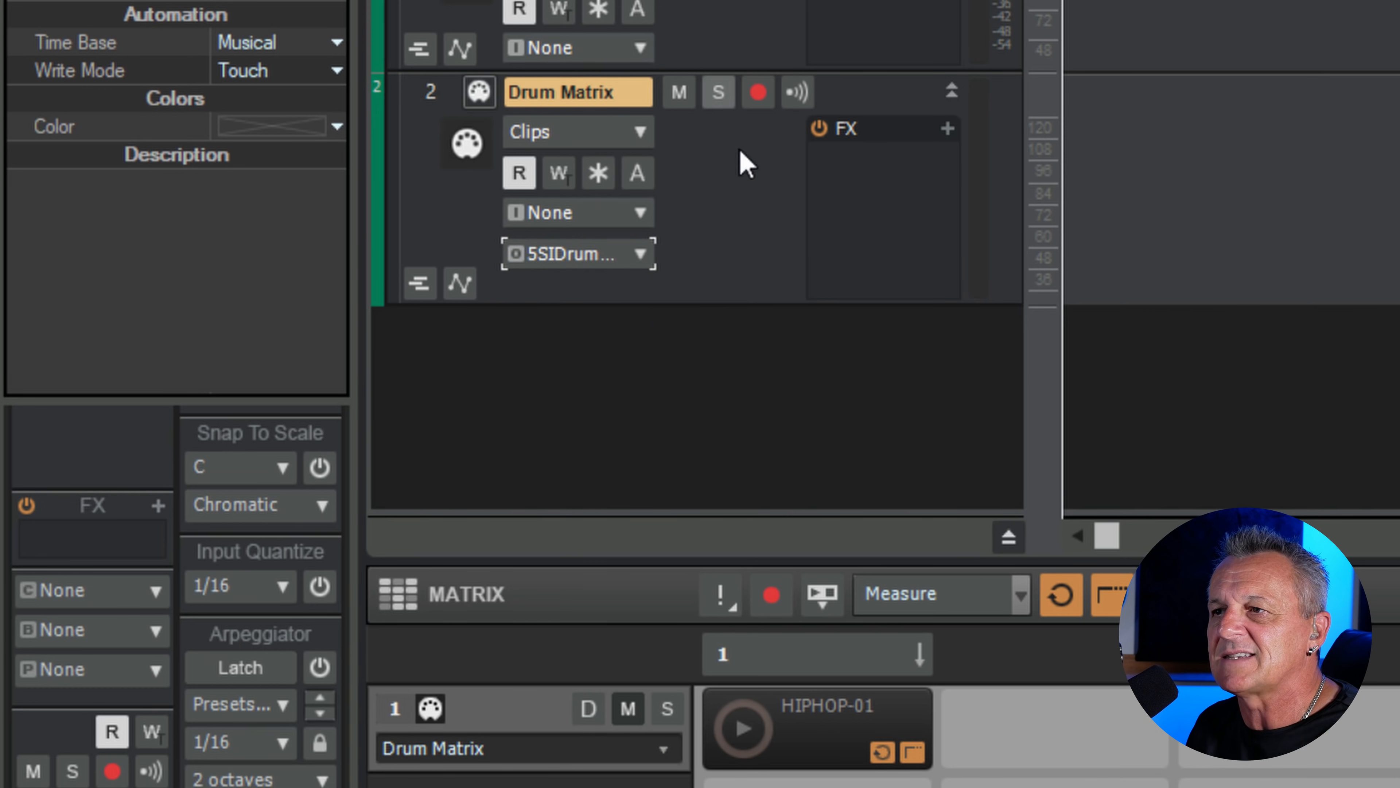
pyautogui.click(744, 727)
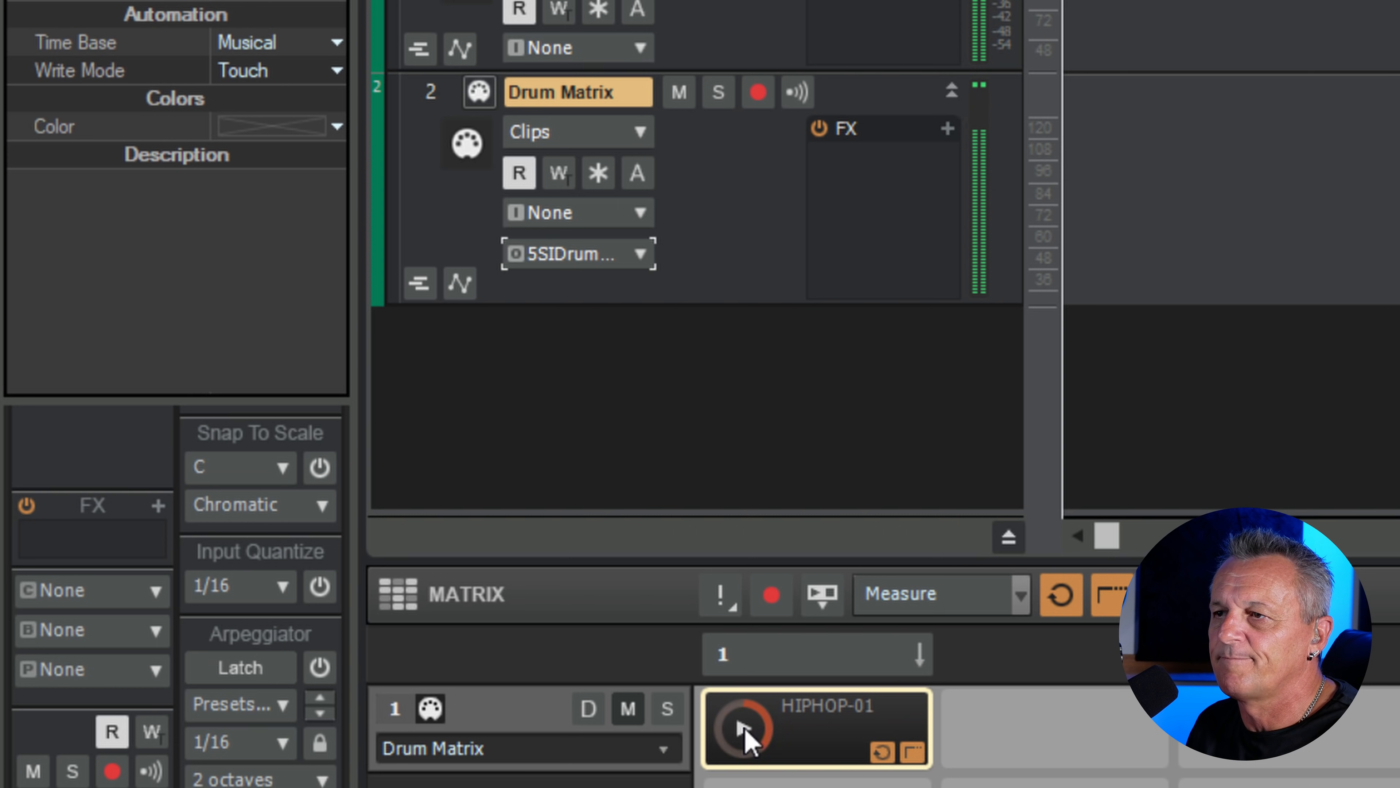
pyautogui.click(744, 727)
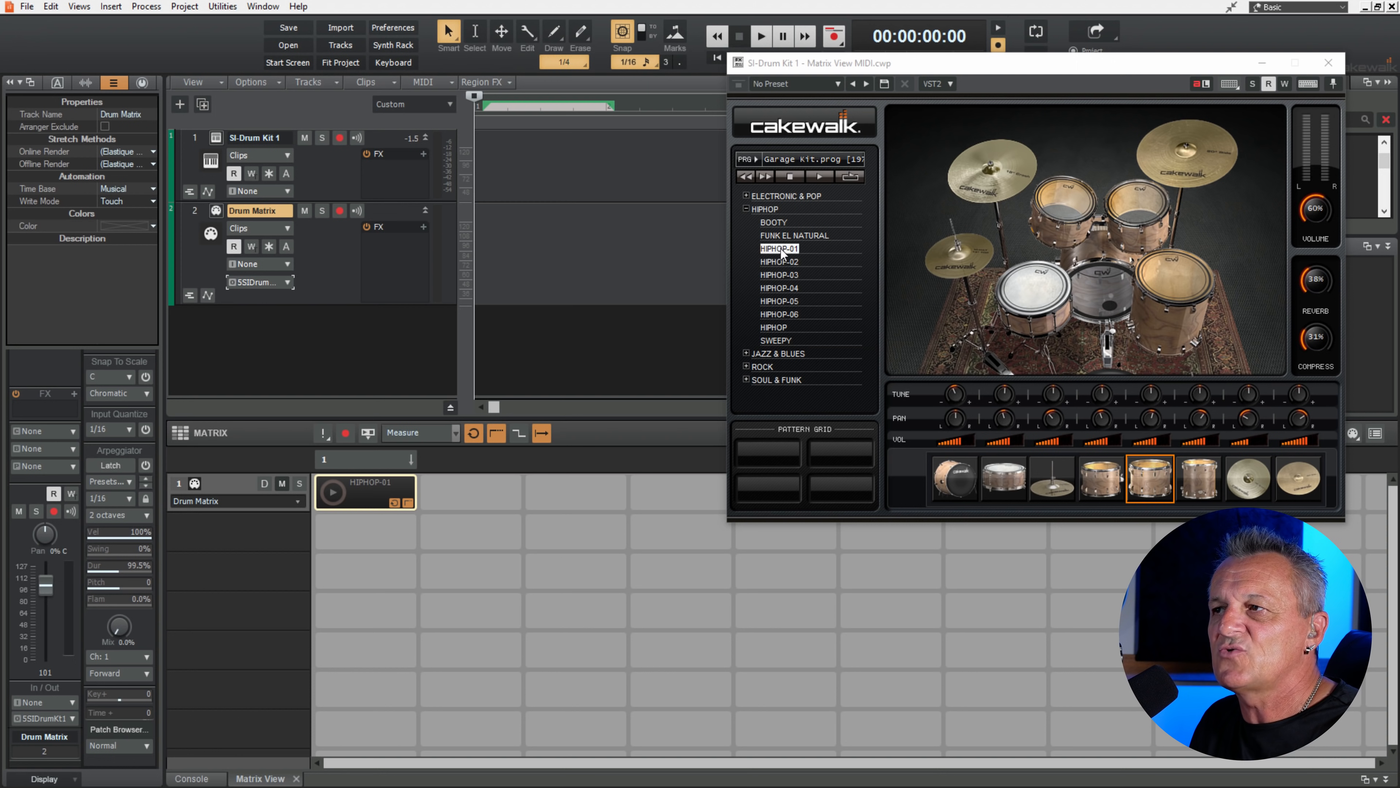
# Place the HIPHOP-01 pattern at the start of the SI-Drum Kit 1 track and open the clip in the Piano Roll.
pyautogui.moveTo(778, 249); pyautogui.dragTo(475, 159)
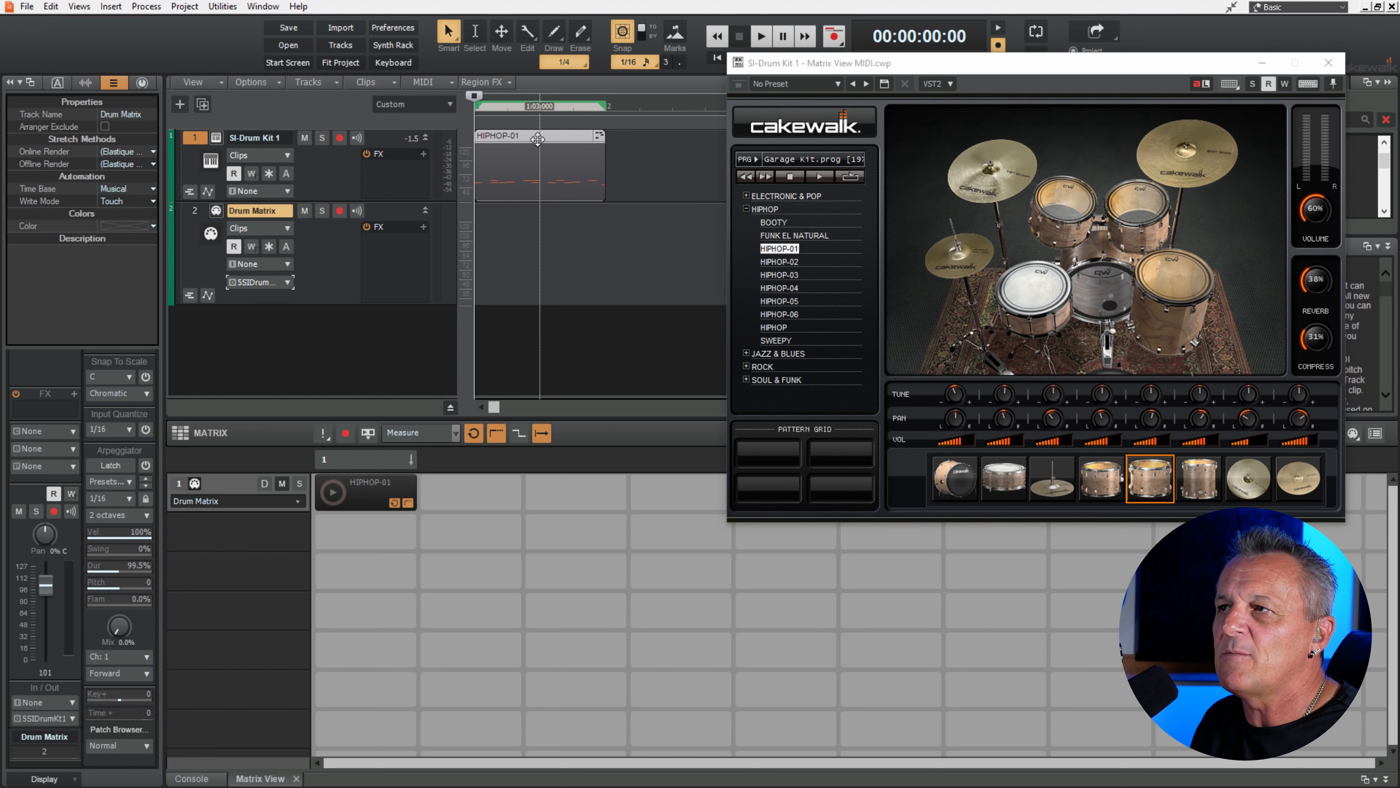
pyautogui.click(1329, 64)
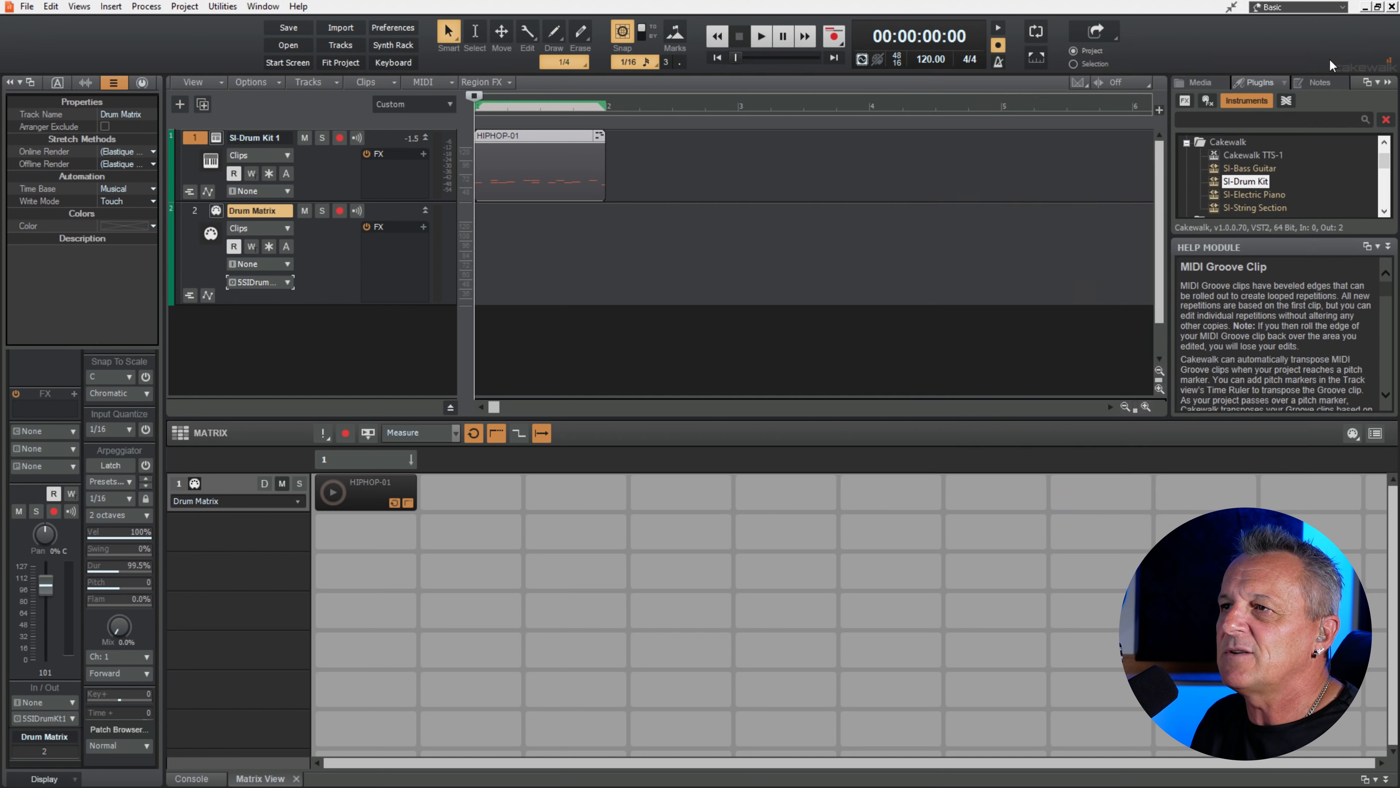
pyautogui.doubleClick(522, 136)
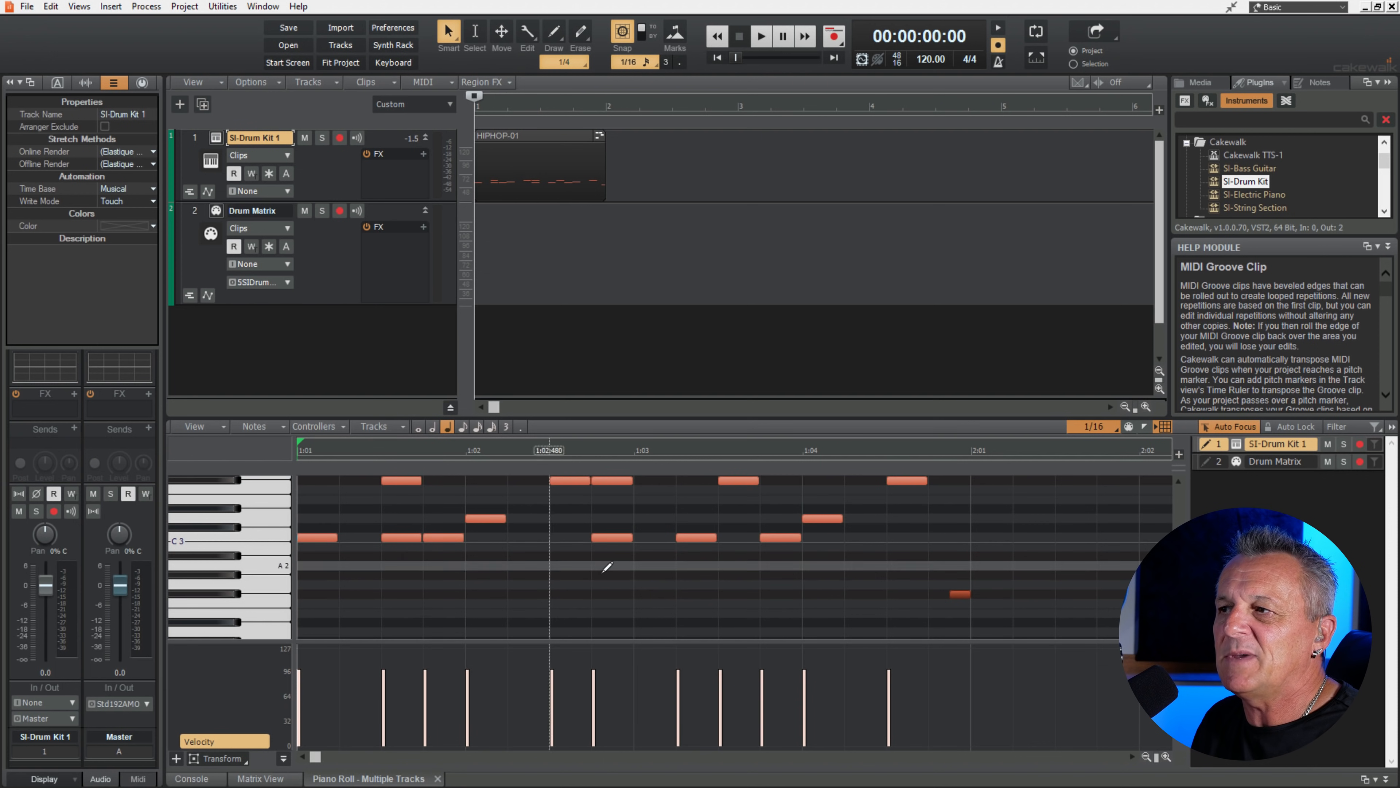
# Add two consecutive sixteenth notes on D3 at the end of the HIPHOP-01 bar with reduced velocities, and play the clip back.
pyautogui.scroll(3, 843, 540)
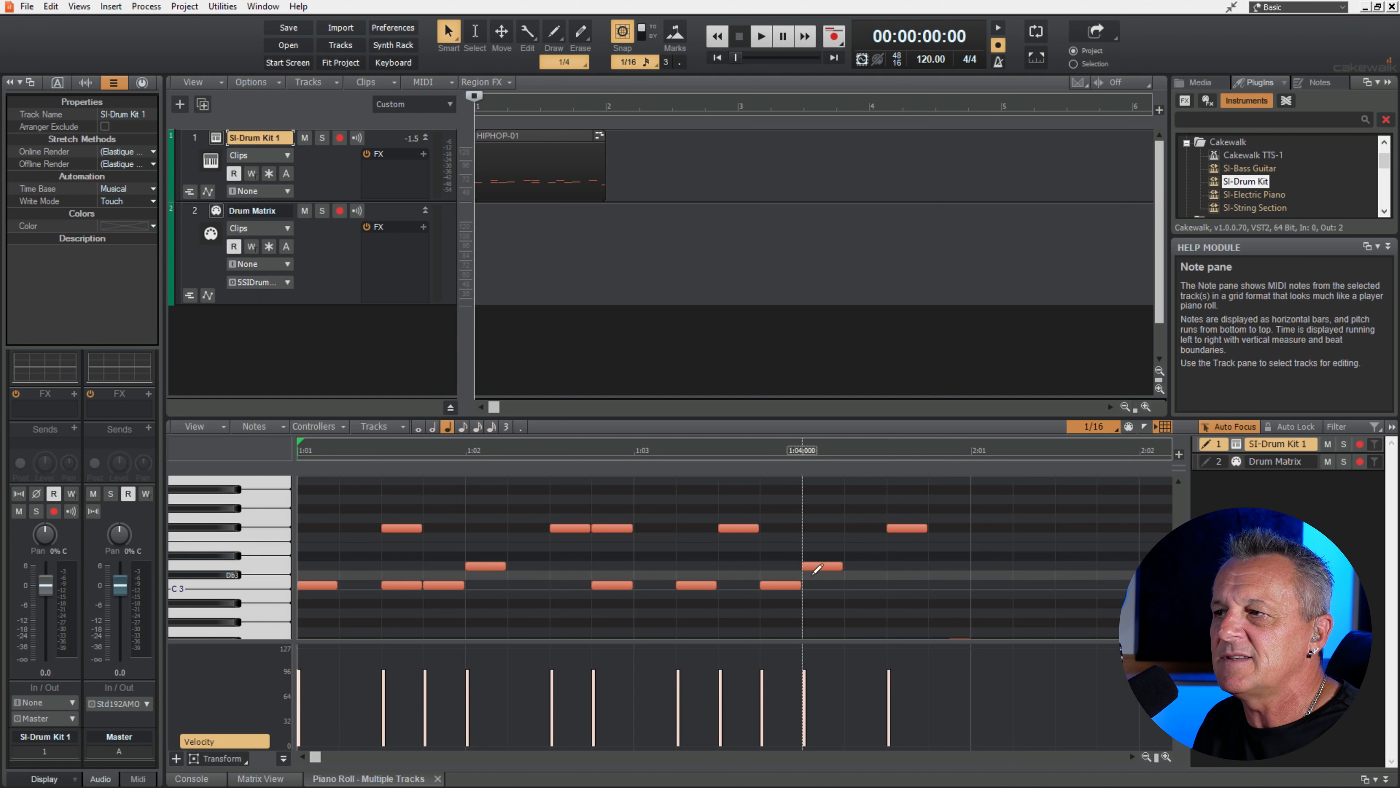
pyautogui.click(270, 571)
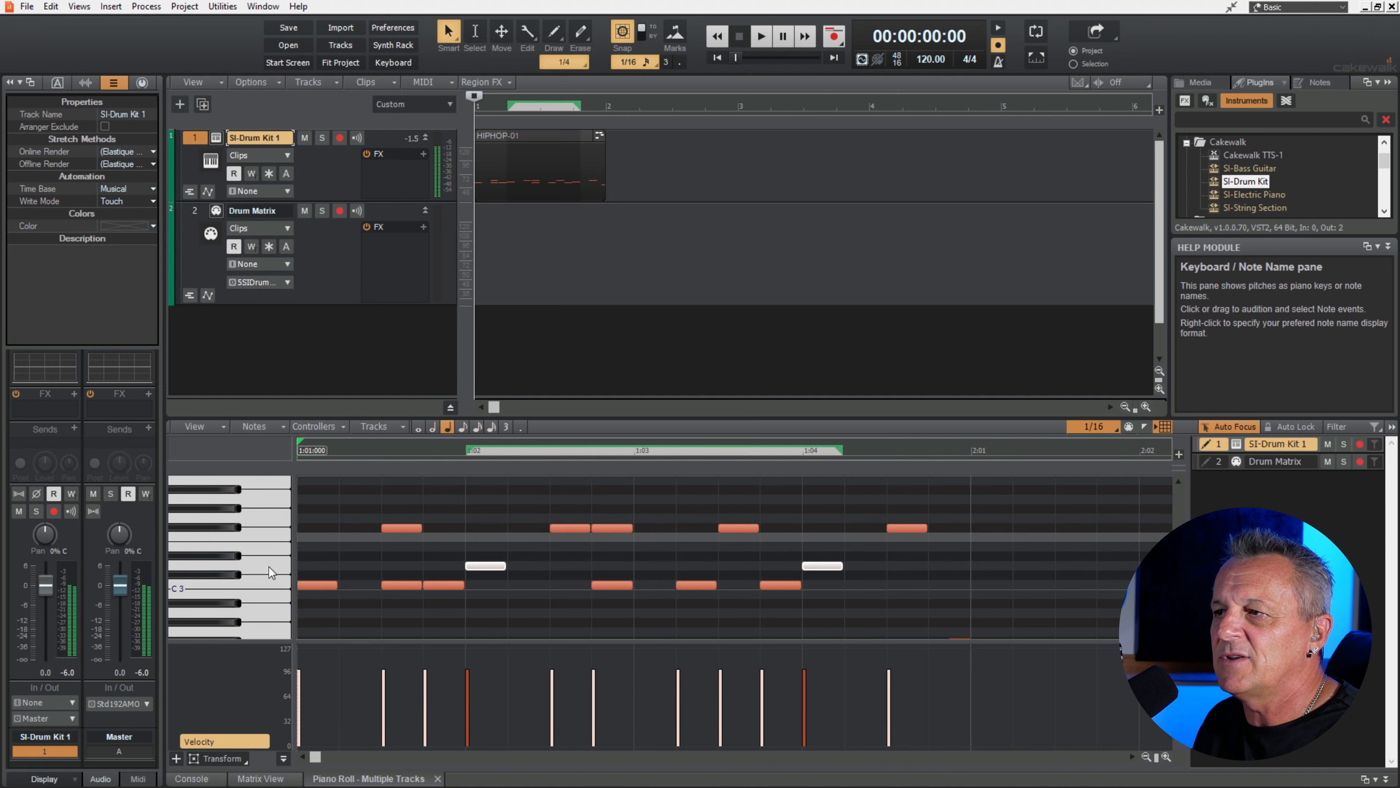
pyautogui.moveTo(890, 565)
pyautogui.mouseDown()
pyautogui.moveTo(1009, 568)
pyautogui.moveTo(930, 566)
pyautogui.moveTo(970, 565)
pyautogui.mouseUp()
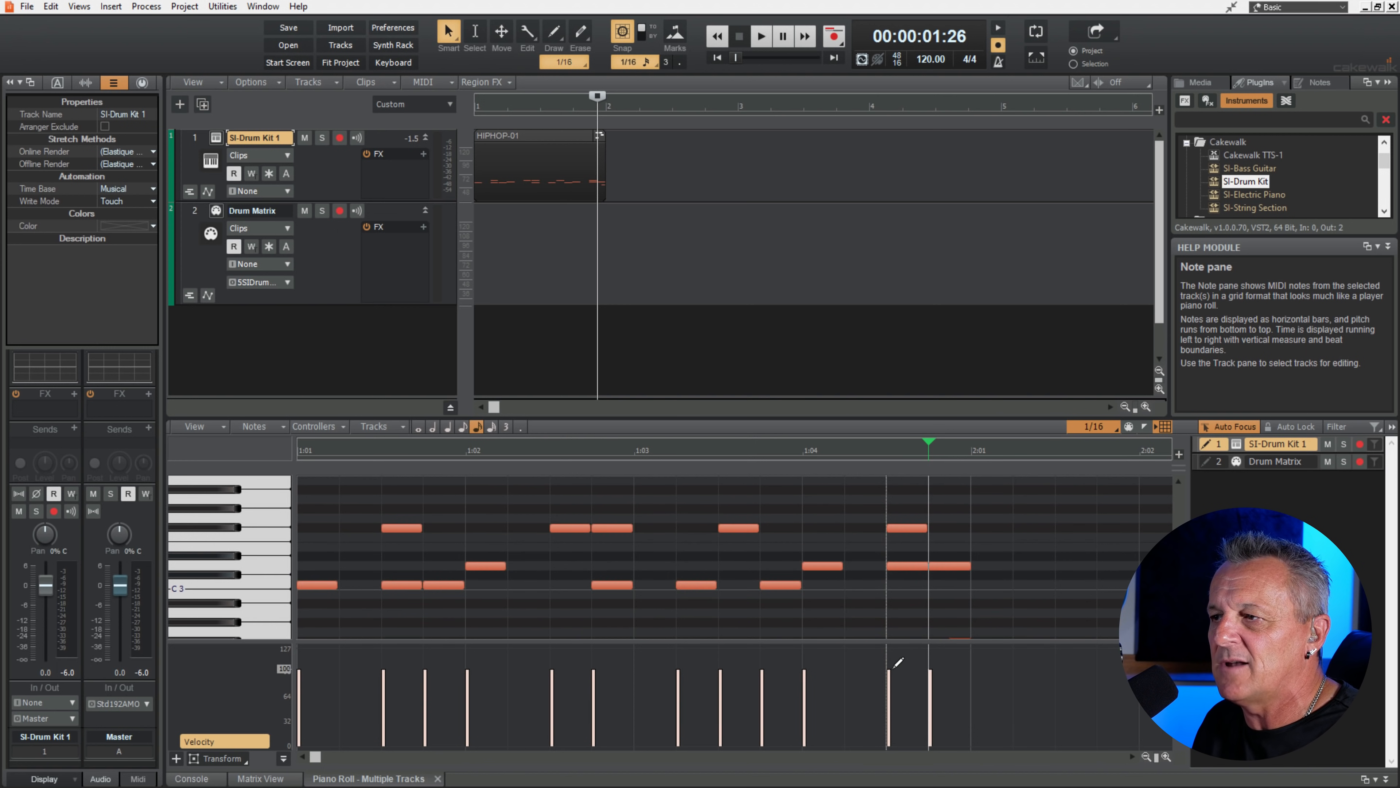
pyautogui.moveTo(889, 669); pyautogui.dragTo(930, 708)
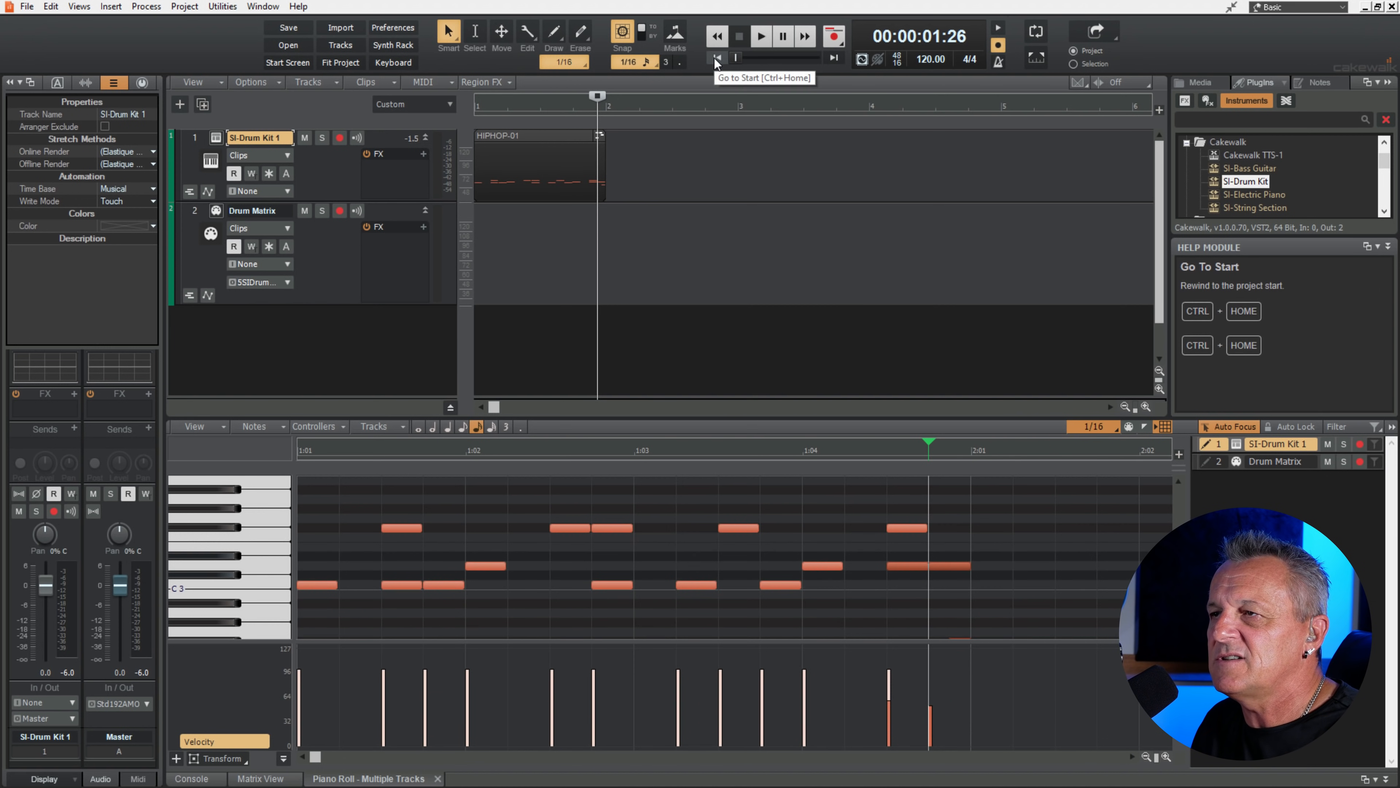
pyautogui.click(762, 37)
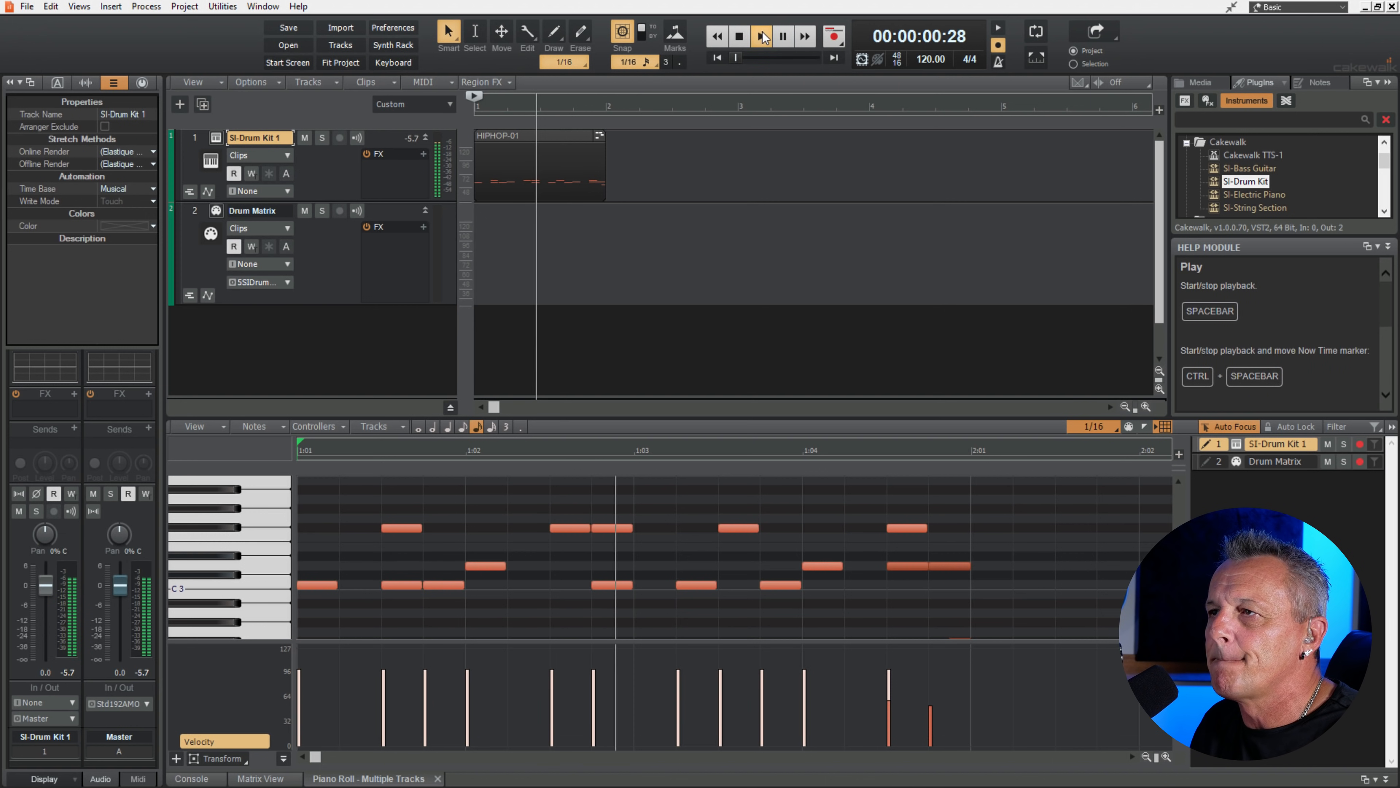
pyautogui.click(740, 37)
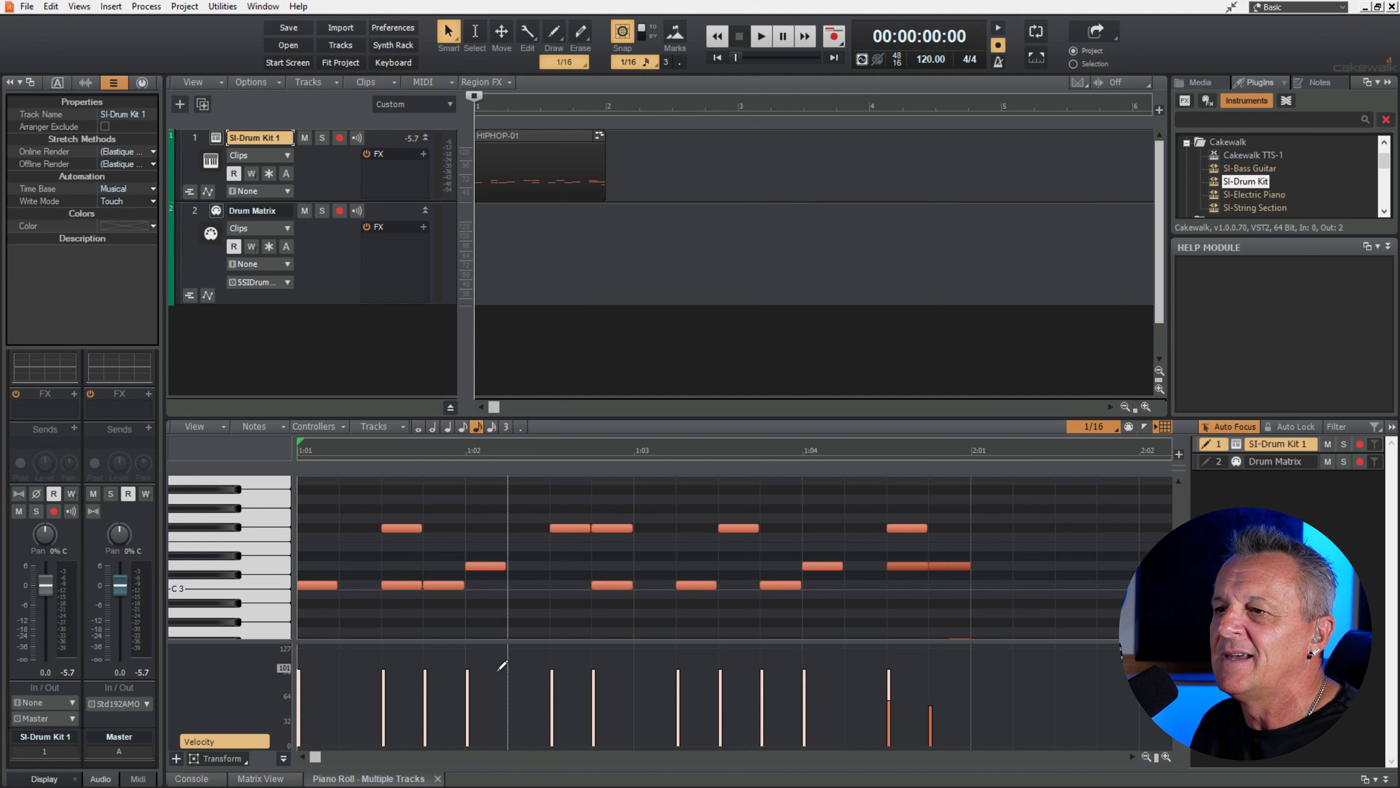
# Close the Piano Roll and add the edited HIPHOP-01 clip to the second cell of the Matrix's first row.
pyautogui.click(438, 778)
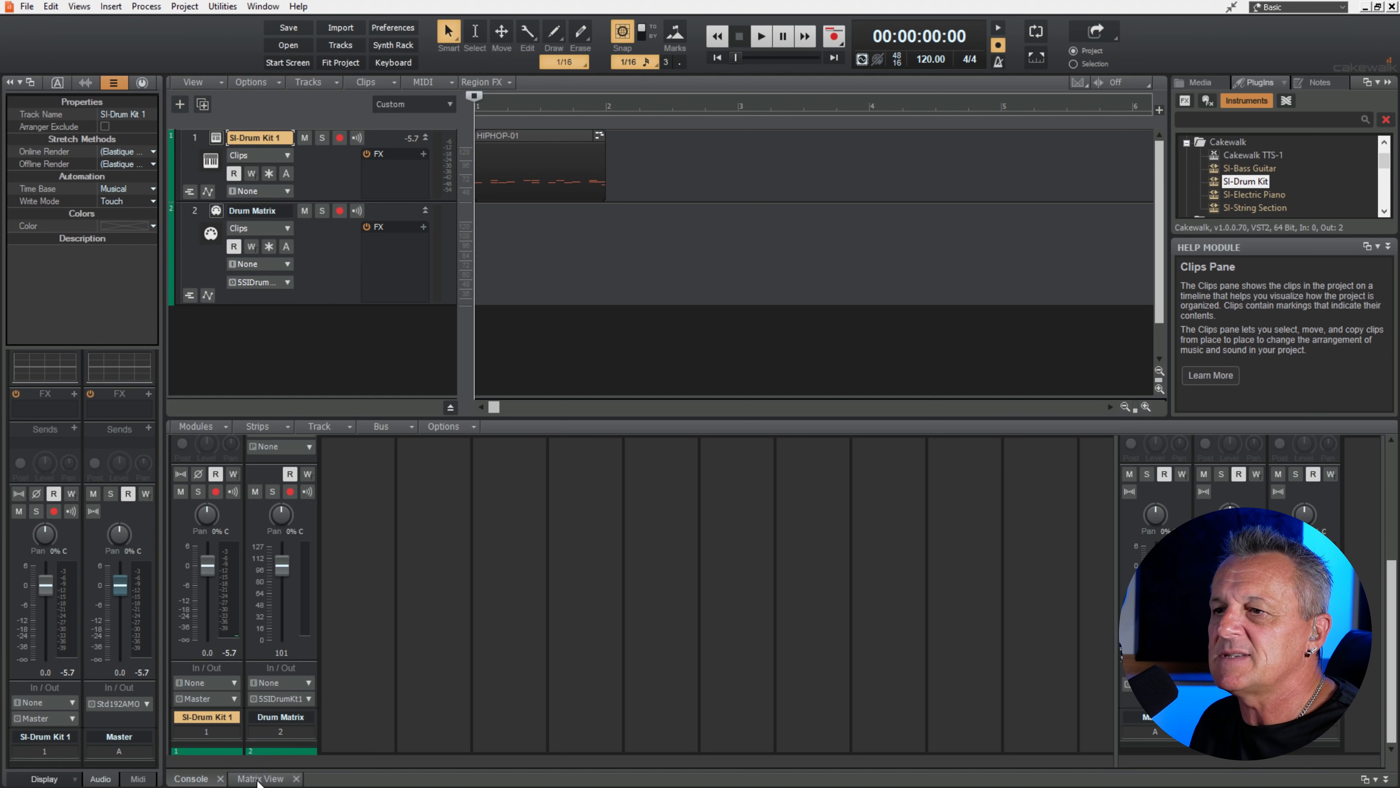
pyautogui.click(273, 779)
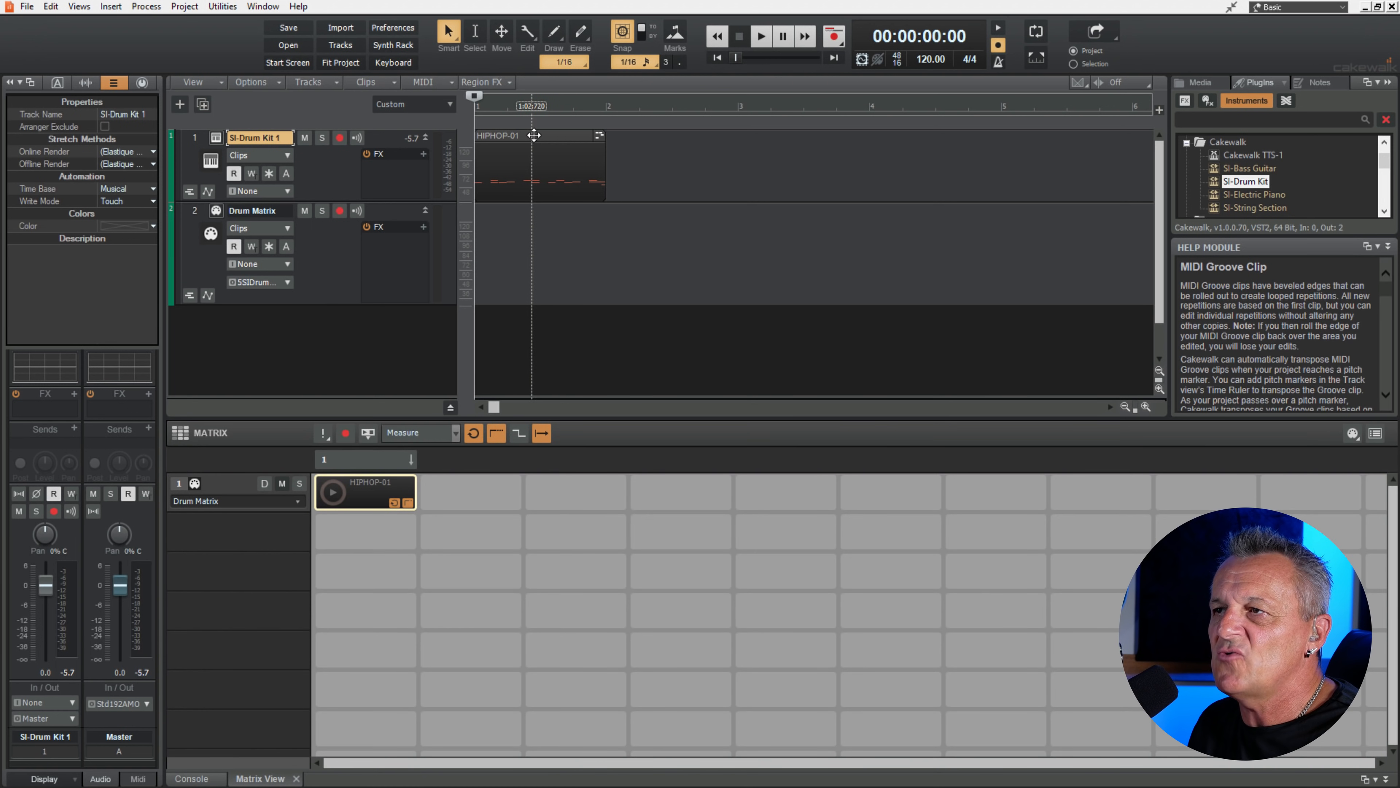
pyautogui.moveTo(541, 134); pyautogui.dragTo(477, 491)
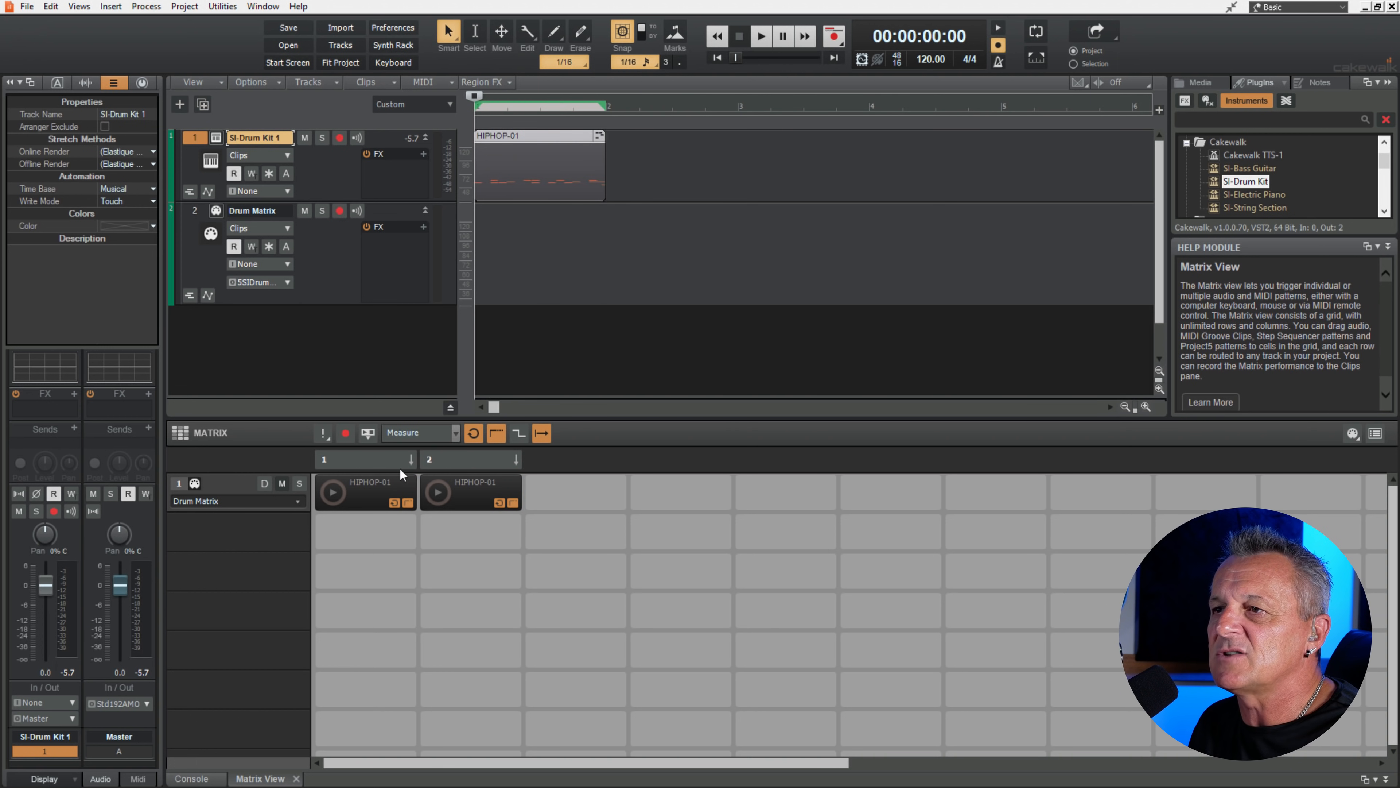
# Trigger the first and second HIPHOP-01 cells in turn to compare the two patterns, and stop playback.
pyautogui.click(333, 491)
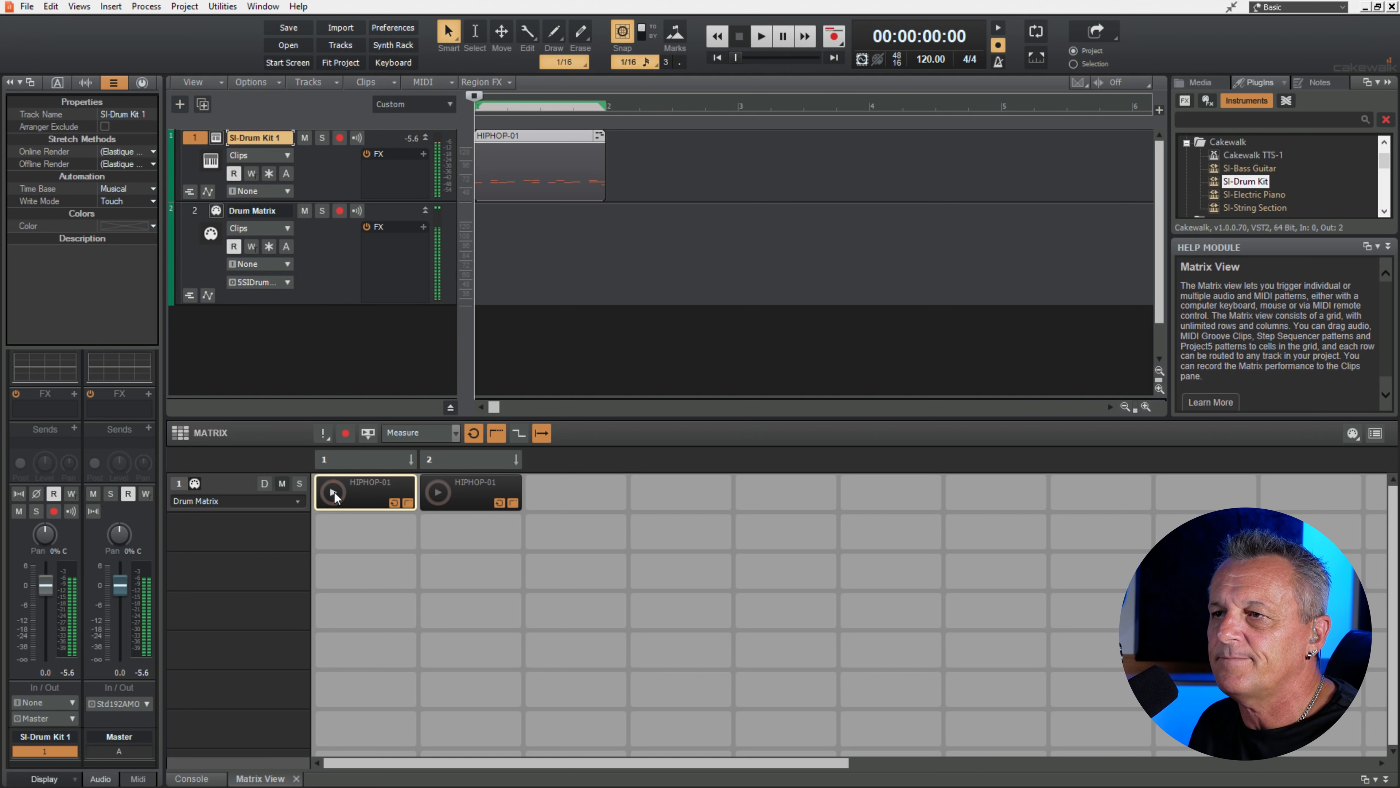
pyautogui.click(437, 491)
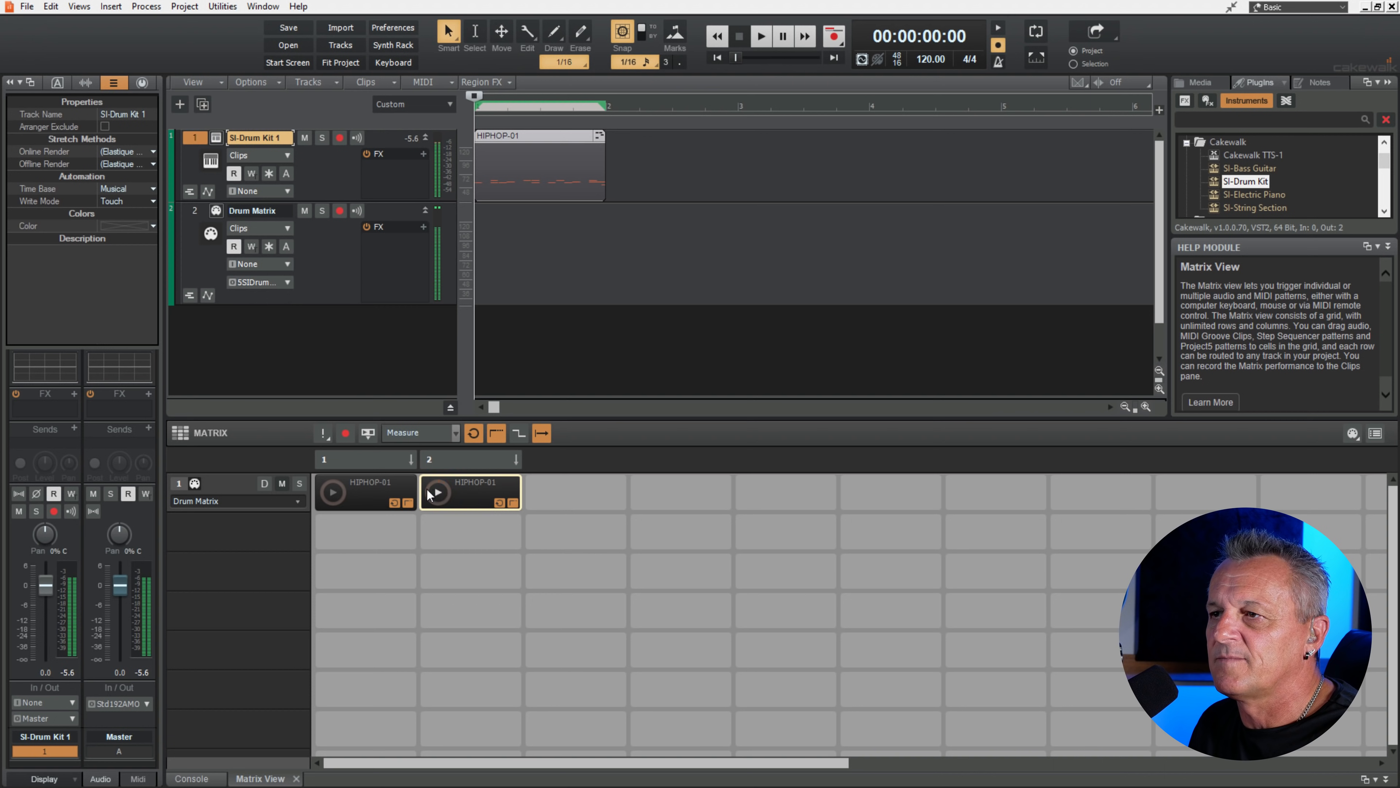
pyautogui.click(439, 491)
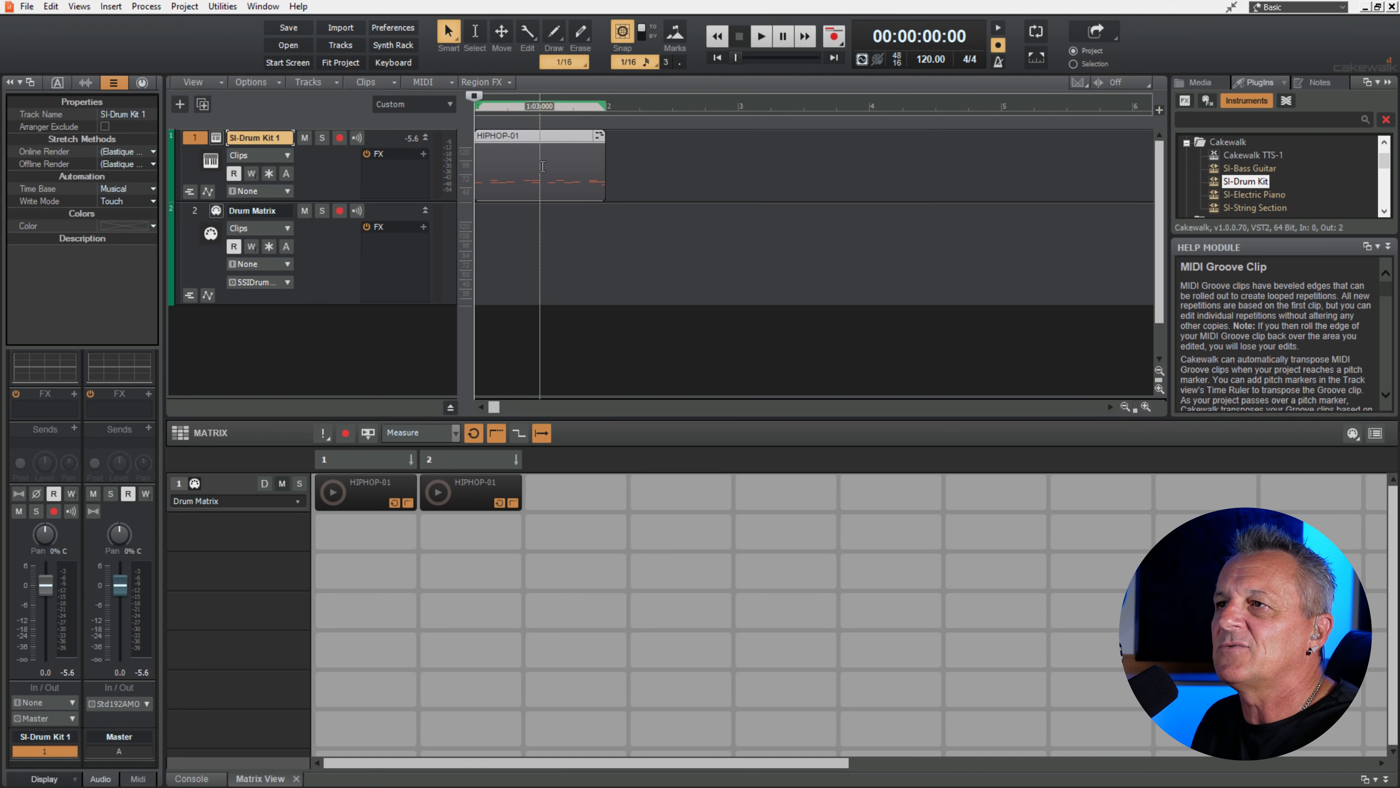
# Remove the HIPHOP-01 clip from the SI-Drum Kit 1 track and set the media browser's content location to MIDI Groove Clips.
pyautogui.hotkey('ctrl', 'z')
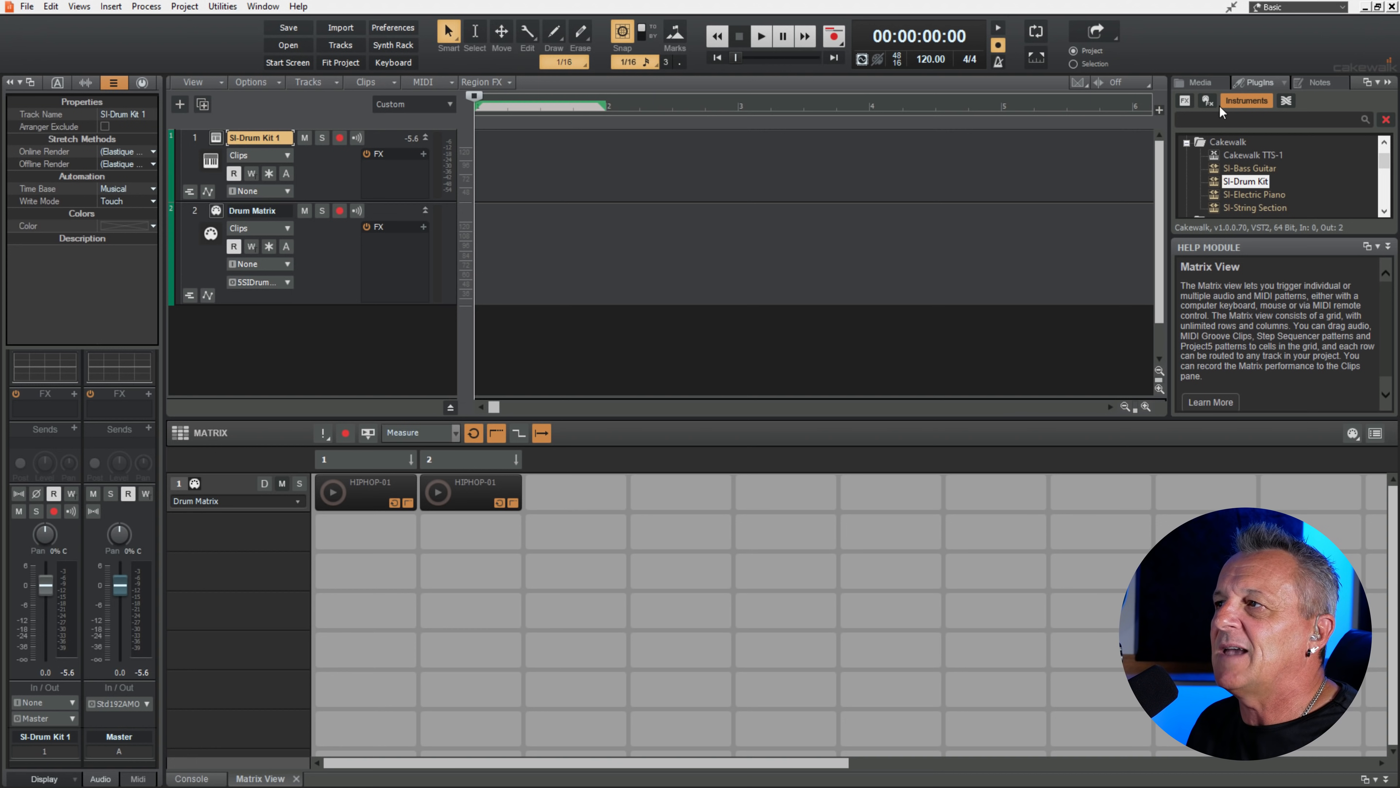
pyautogui.click(1201, 80)
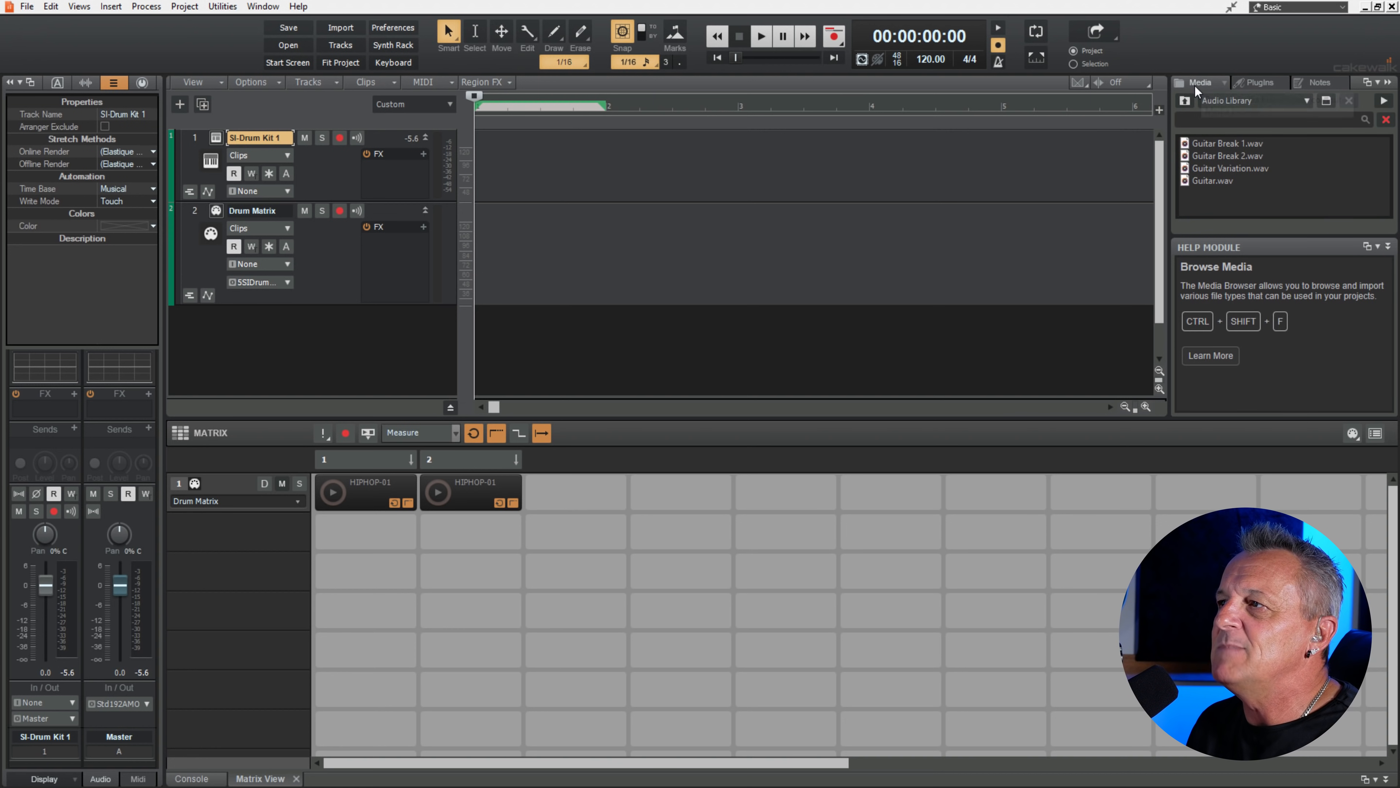
pyautogui.click(1199, 100)
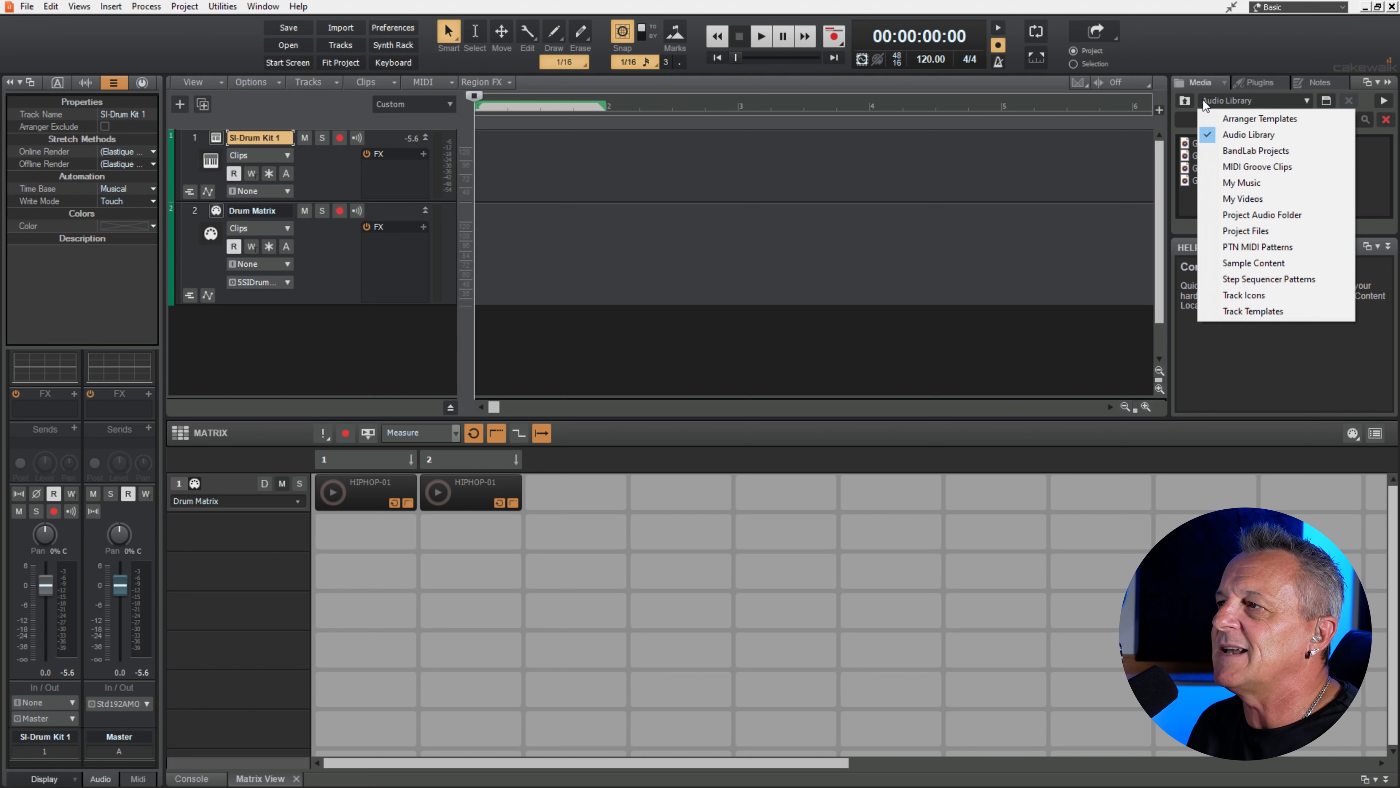
pyautogui.click(1241, 167)
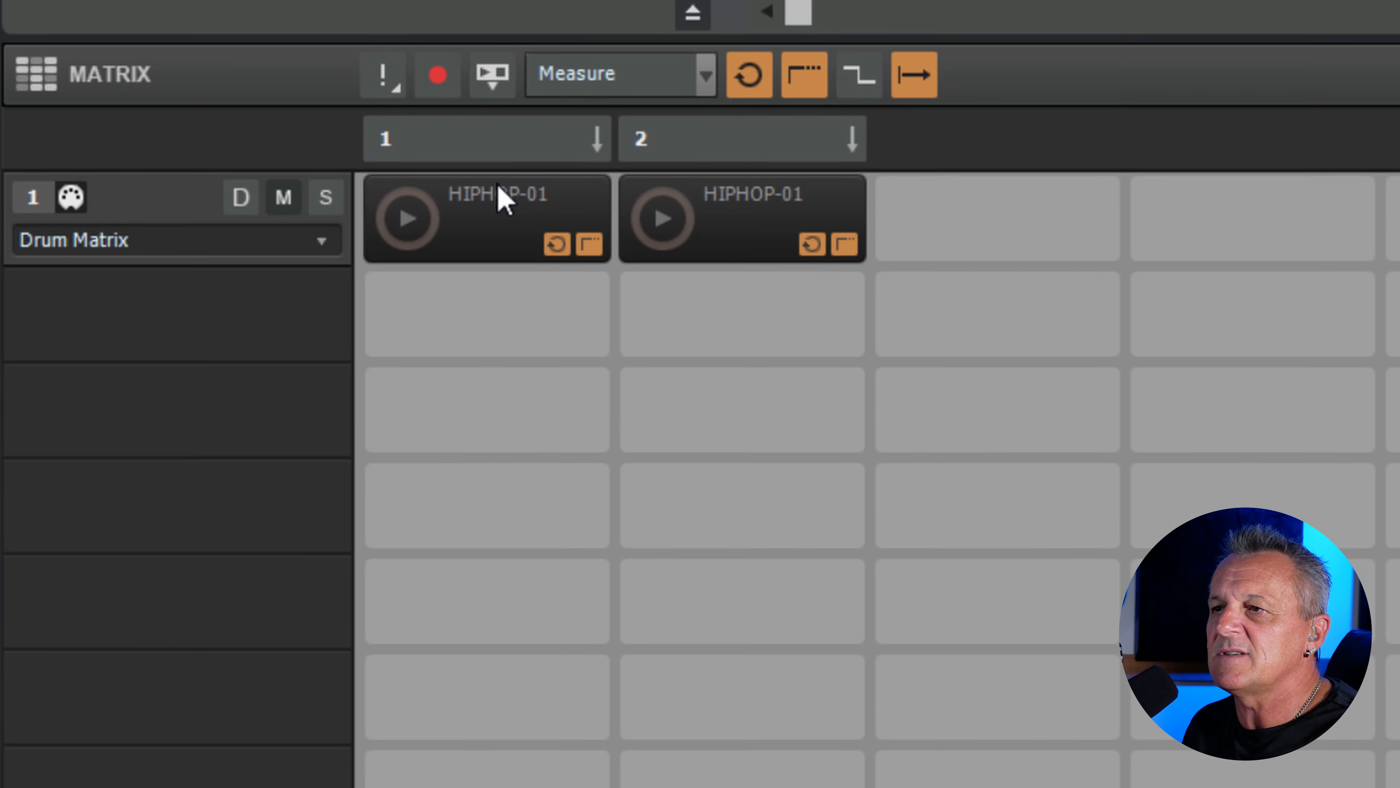
# Rename the first HIPHOP-01 cell in the Matrix as Drums 1.
pyautogui.rightClick(368, 481)
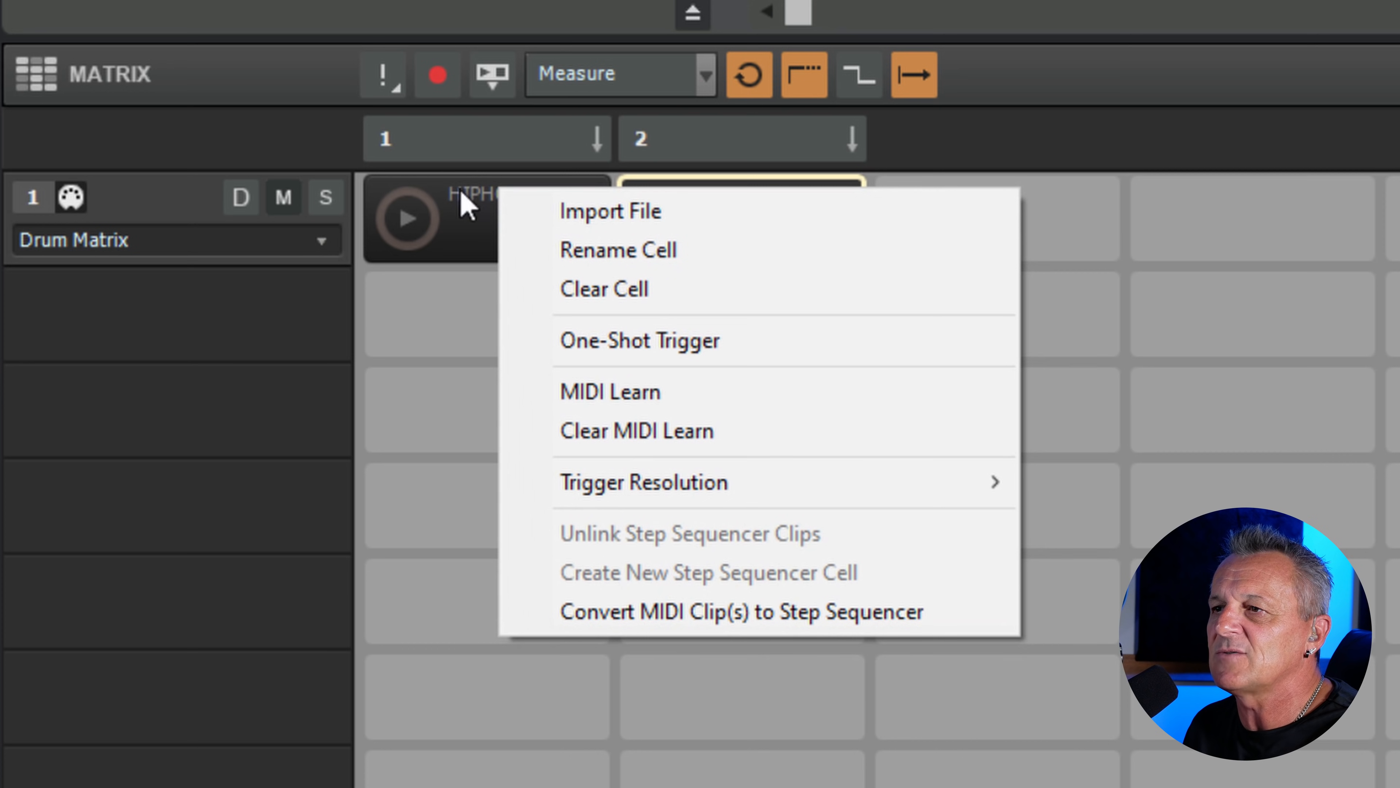
pyautogui.click(635, 253)
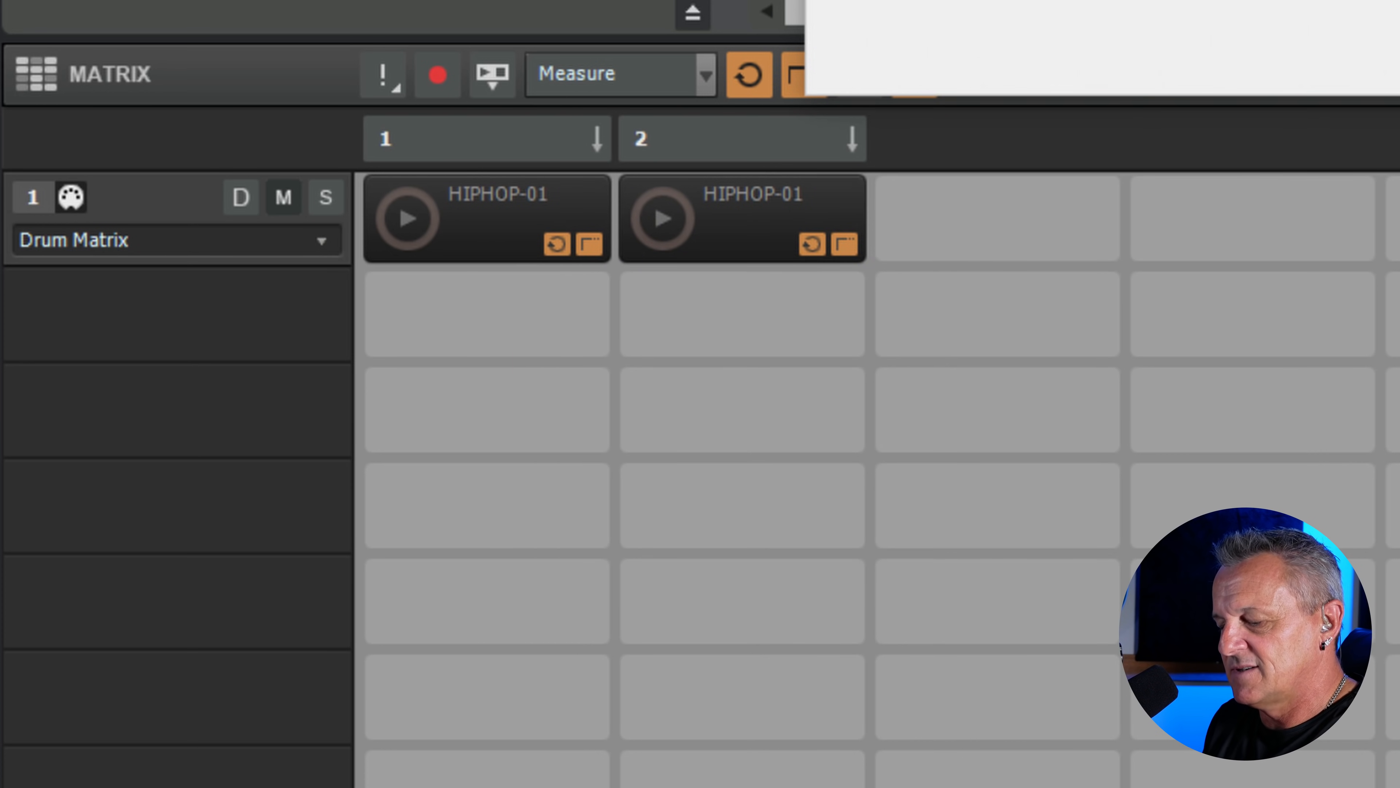
pyautogui.press('Return')
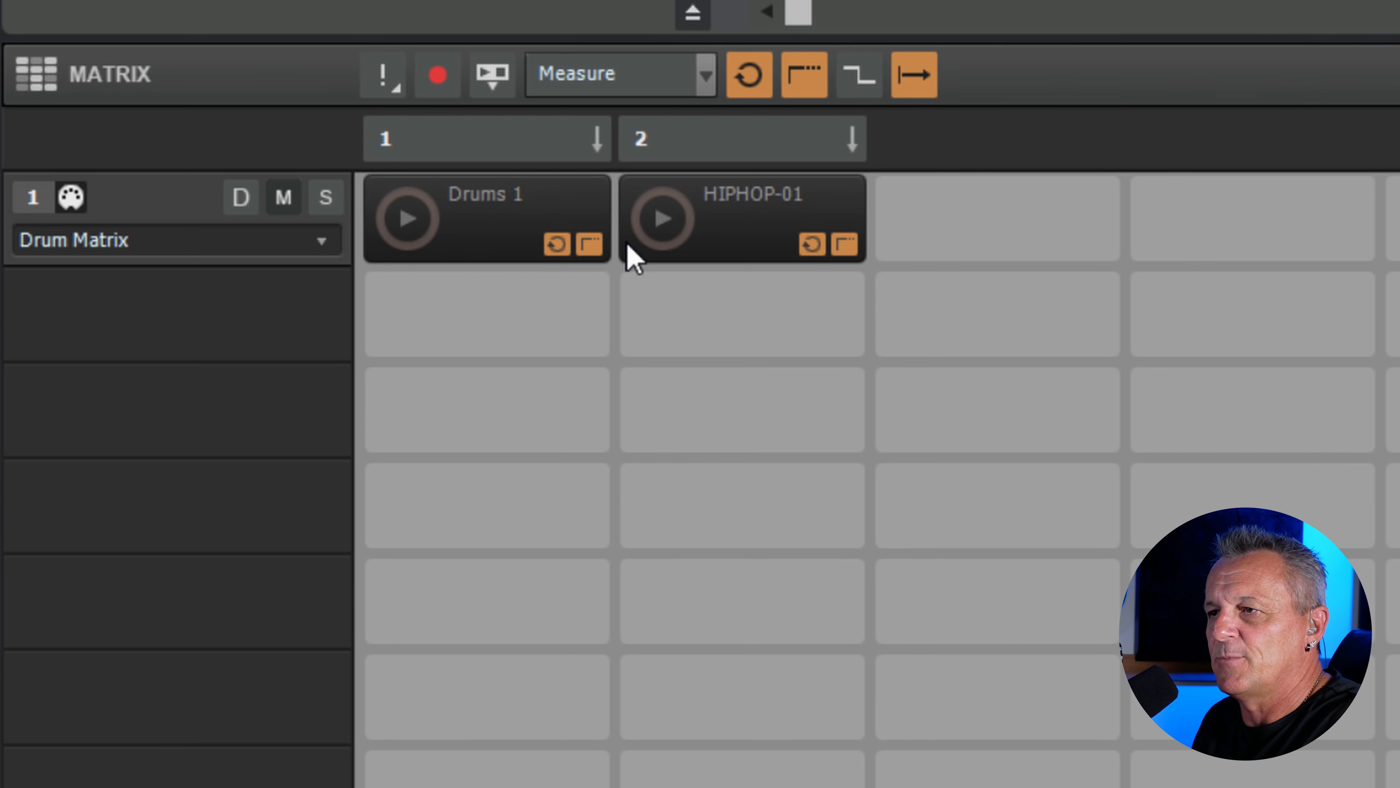
# Rename the HIPHOP-01 cell in the second column of the Matrix as Drums 2.
pyautogui.rightClick(755, 204)
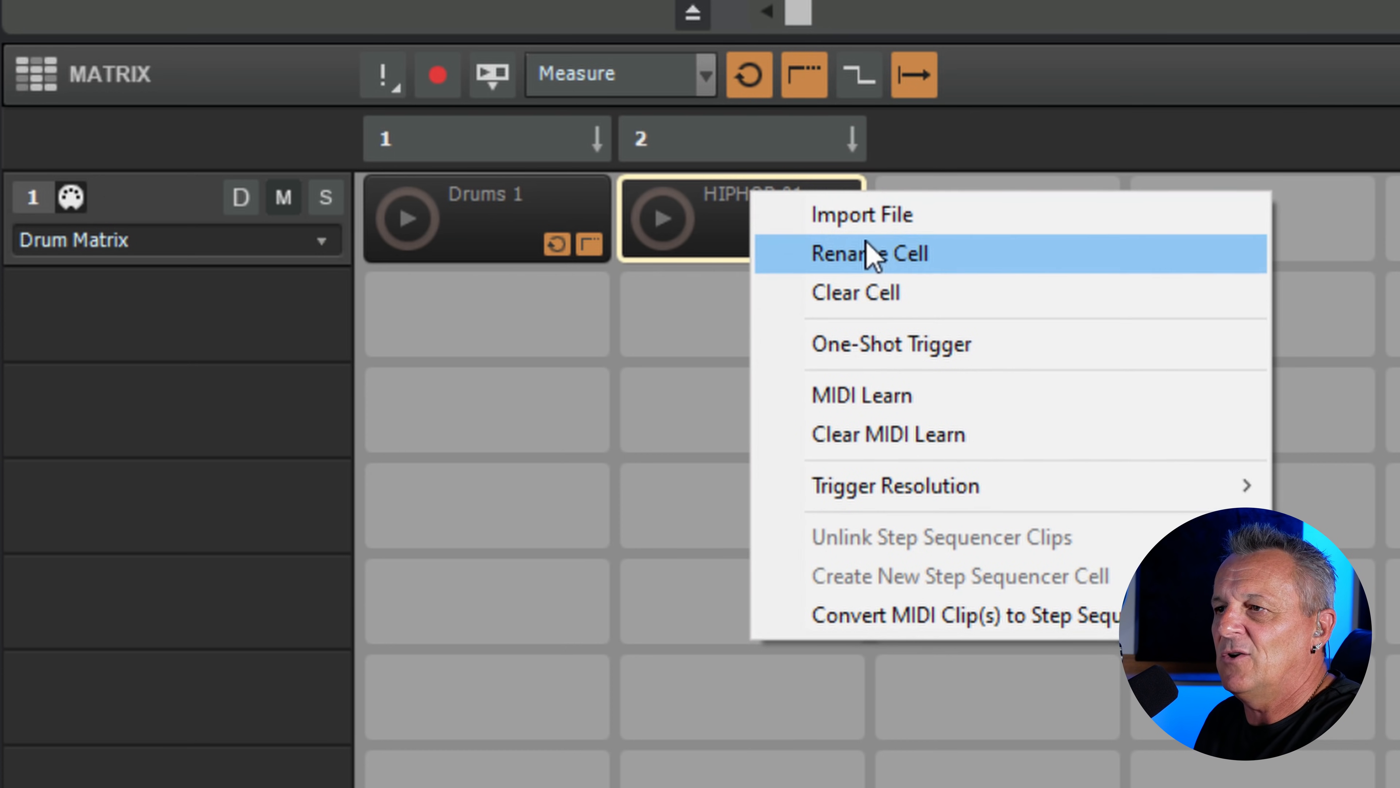
pyautogui.click(868, 255)
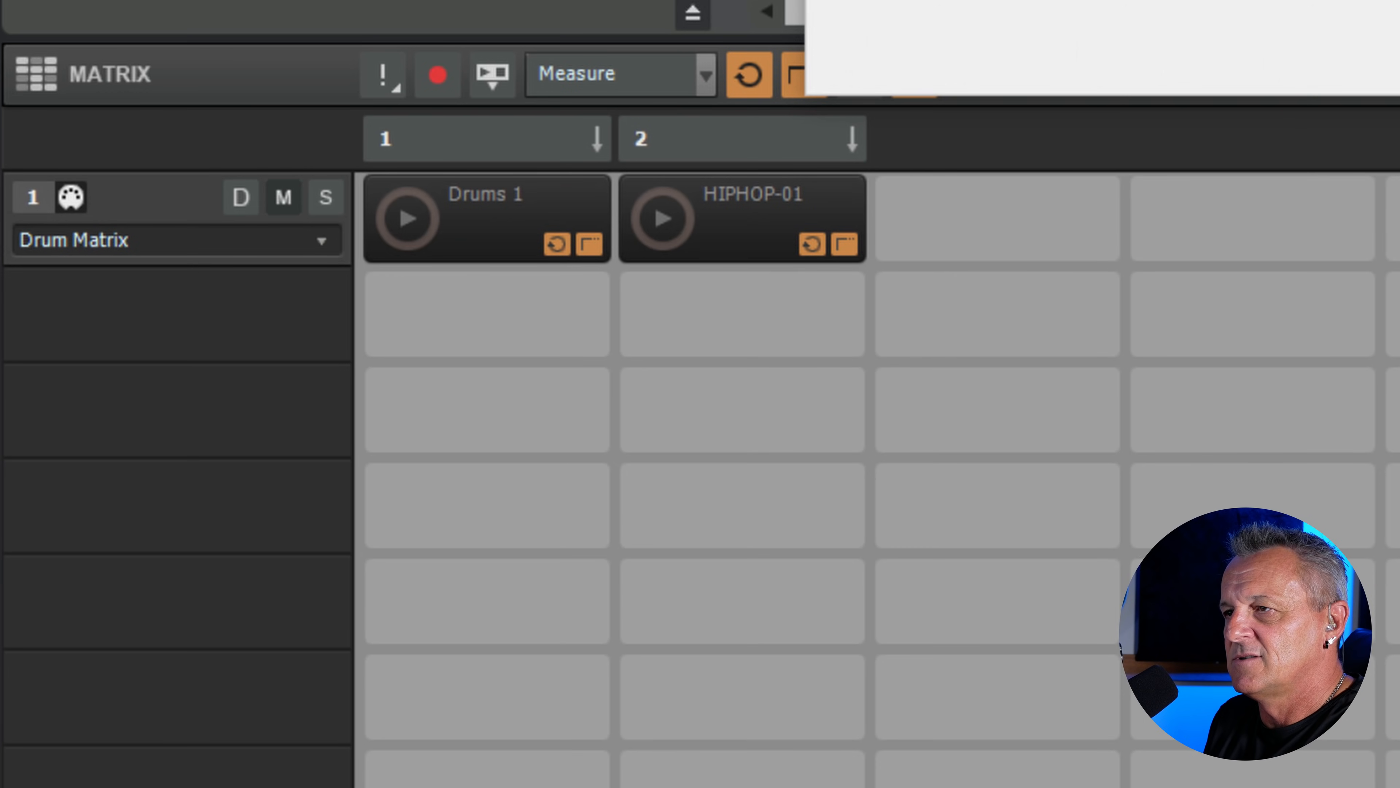
pyautogui.write('Drums 2')
pyautogui.press('Return')
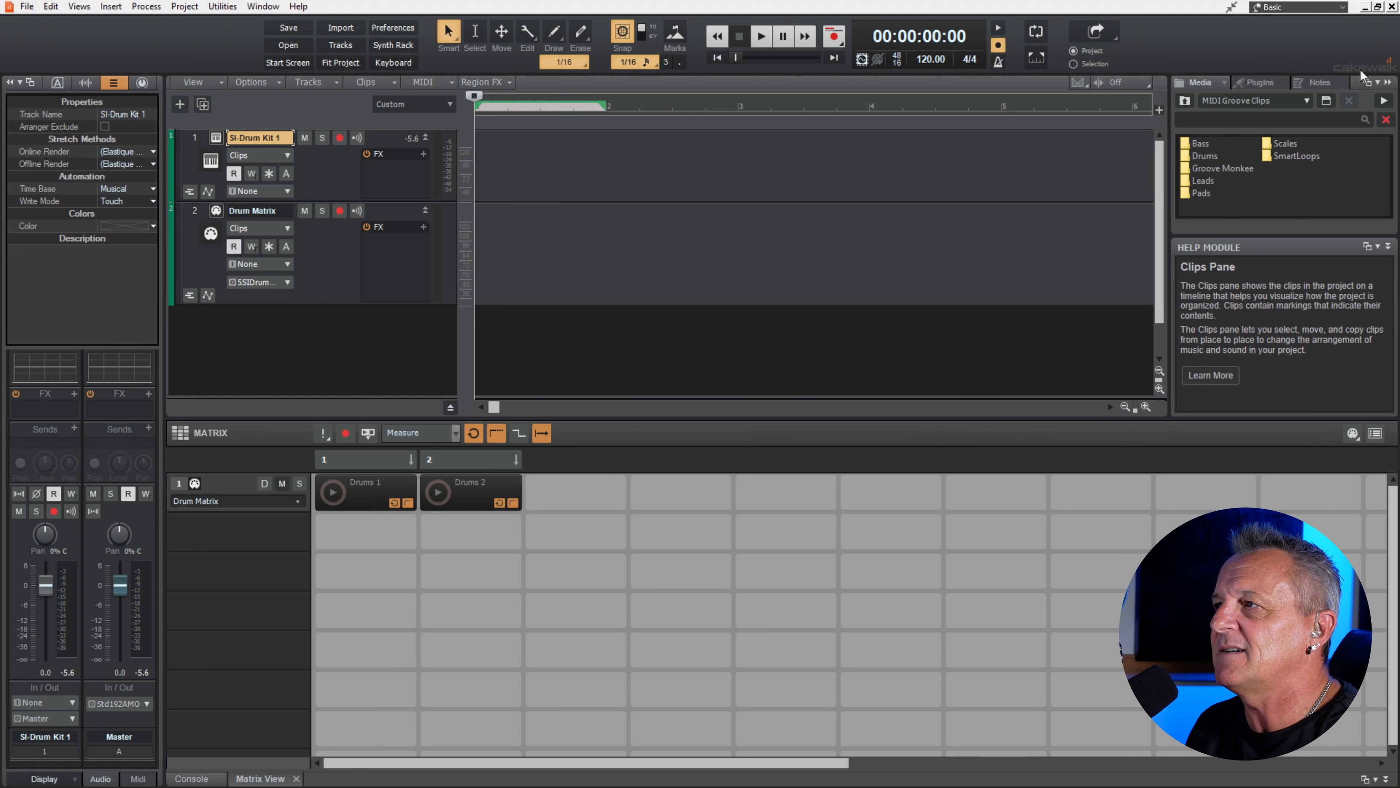
# Insert the SI-Bass Guitar soft synth as a simple instrument track and expand its track strip.
pyautogui.click(1256, 81)
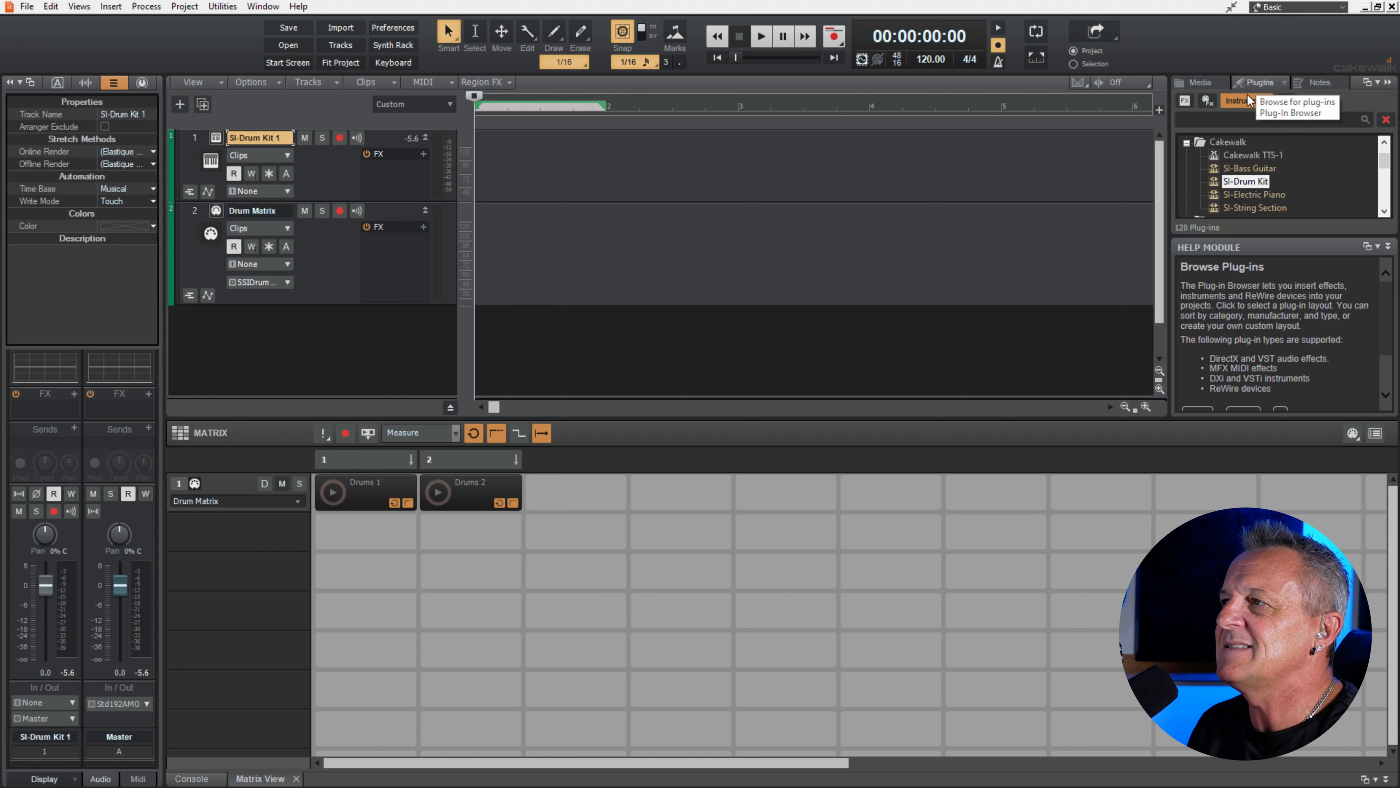
pyautogui.doubleClick(1247, 168)
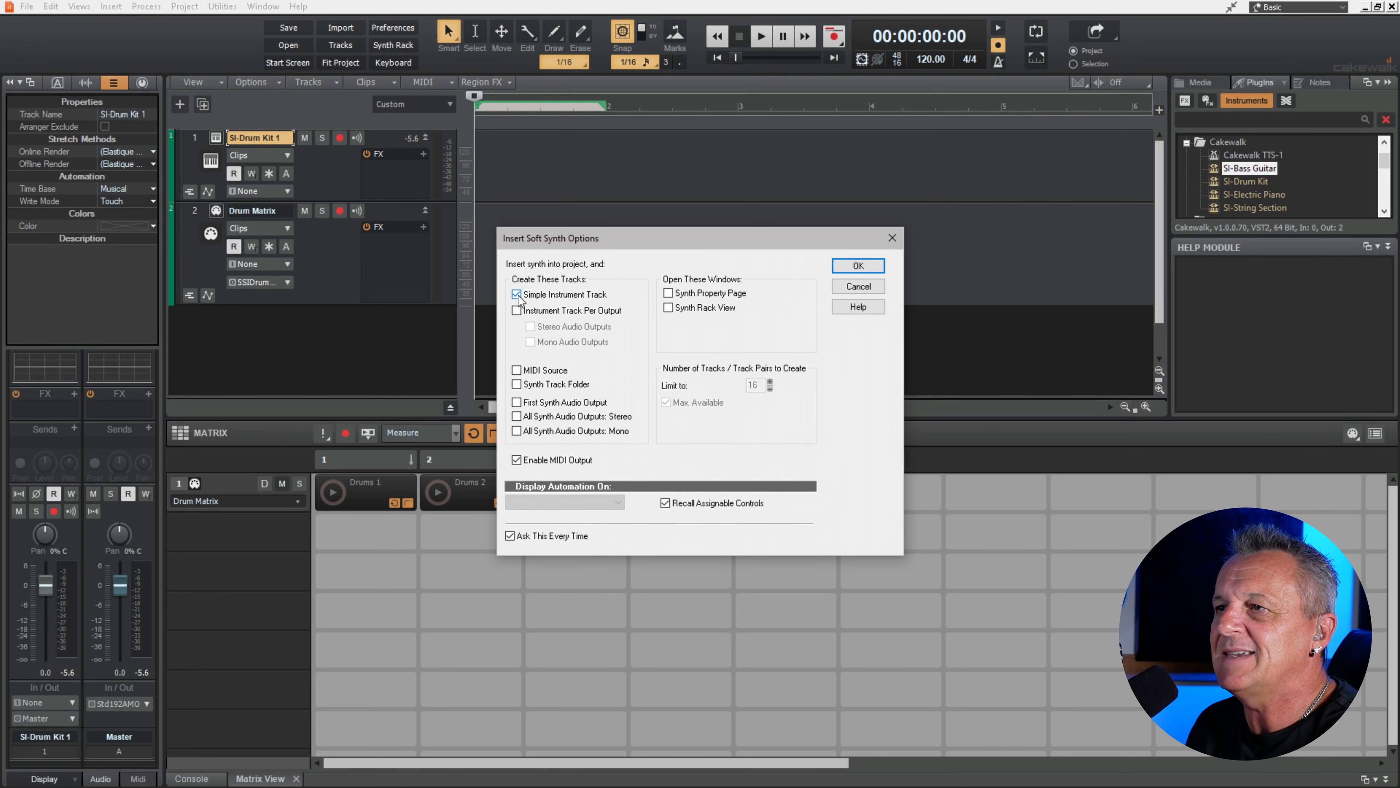
pyautogui.click(862, 267)
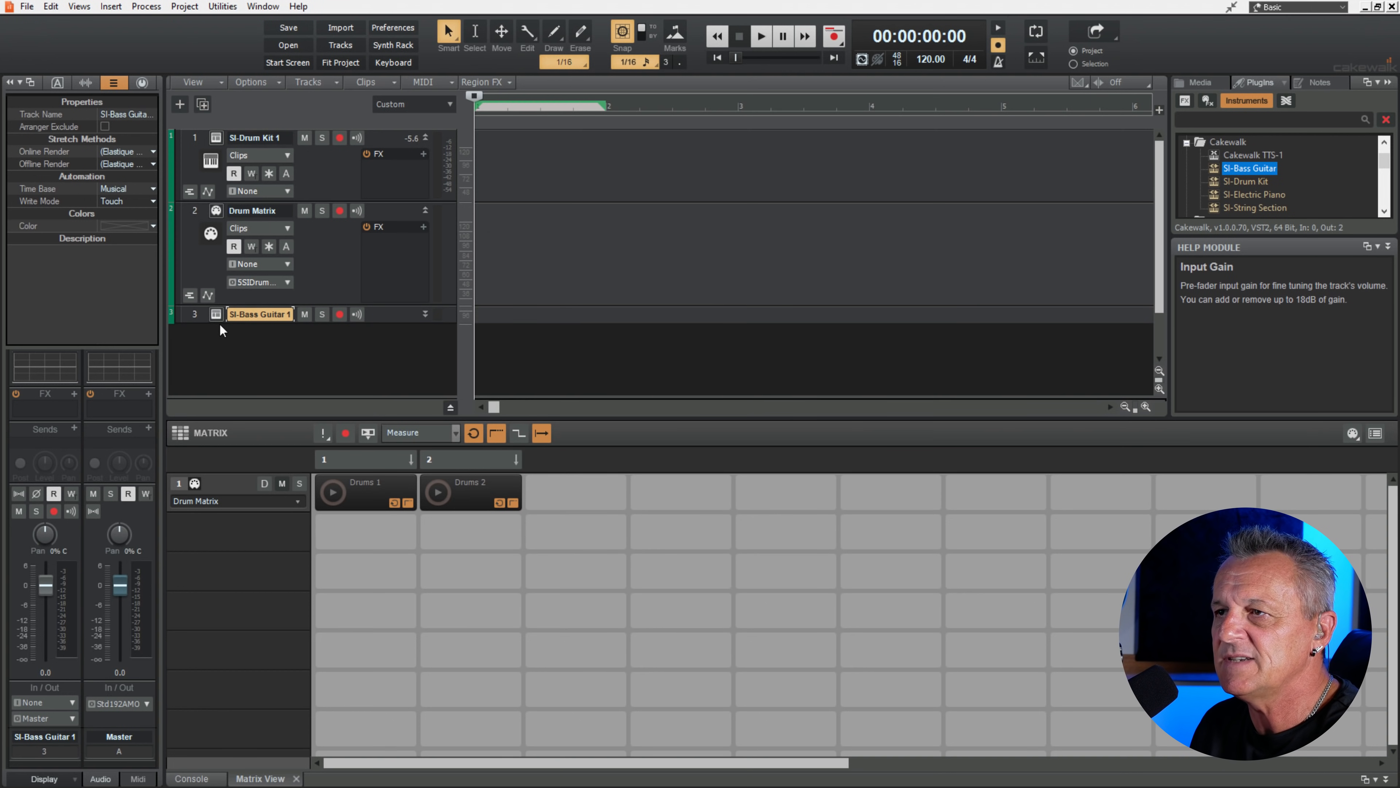
pyautogui.click(426, 313)
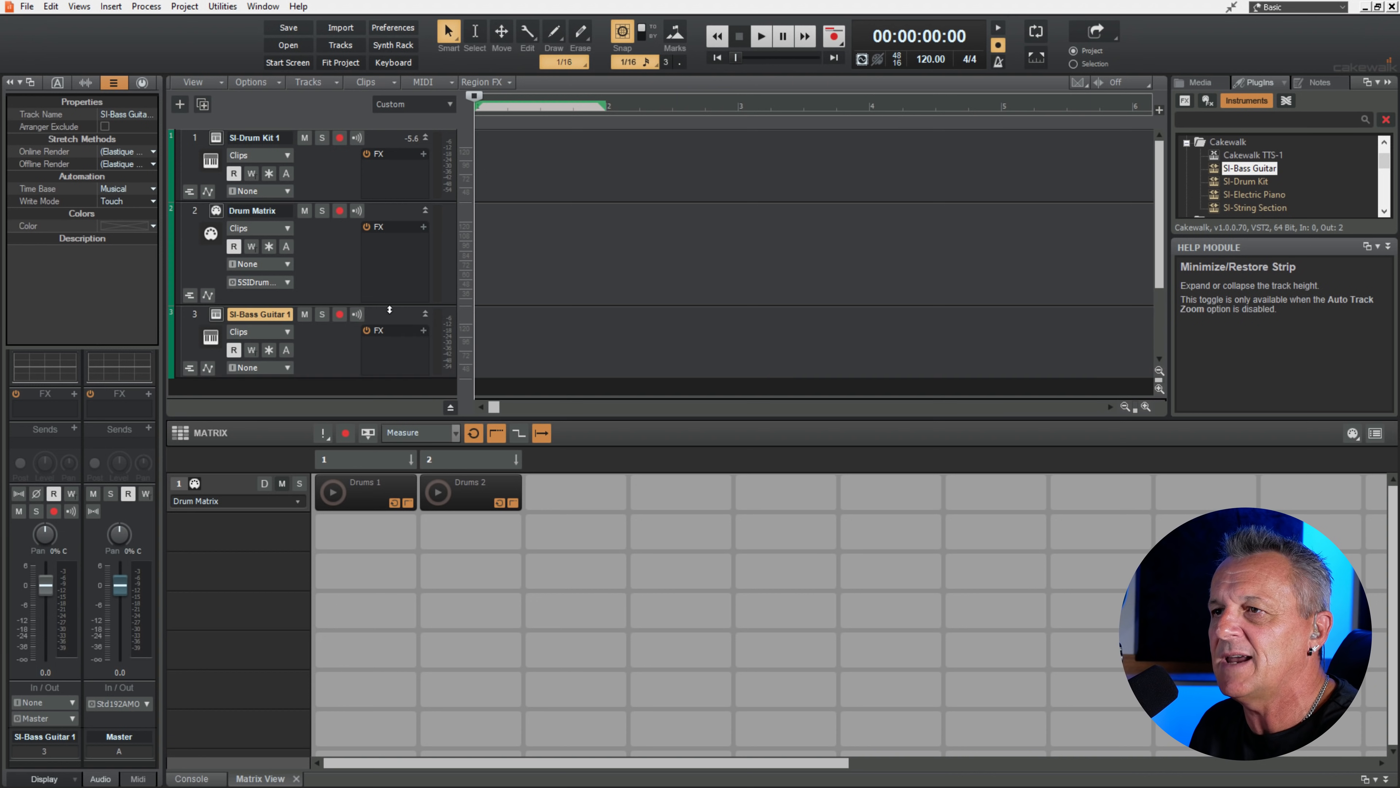
# Open the SI-Bass Guitar interface, try its strings, and add its HIPHOP-01 pattern to the first cell of the Matrix's second row.
pyautogui.click(215, 315)
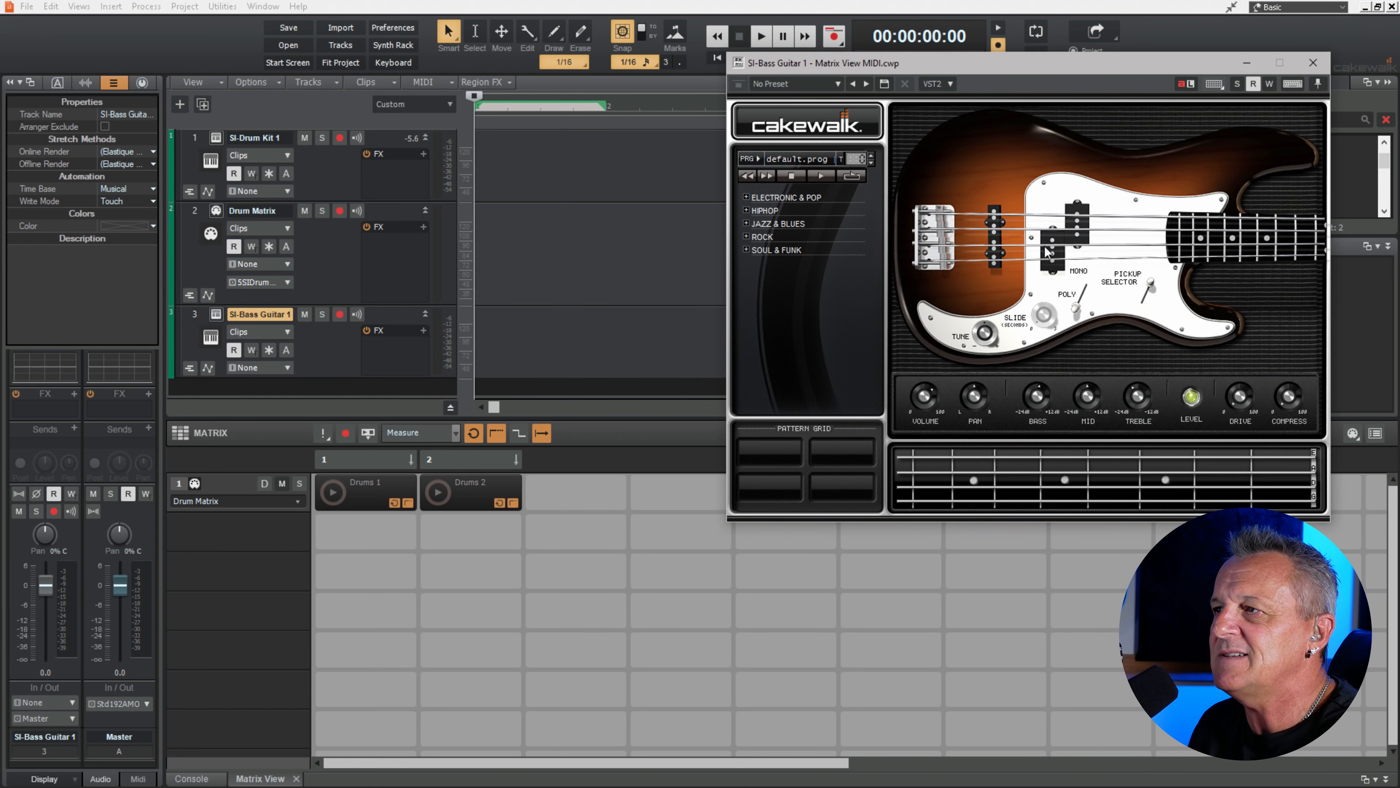
pyautogui.click(1030, 231)
pyautogui.click(1030, 229)
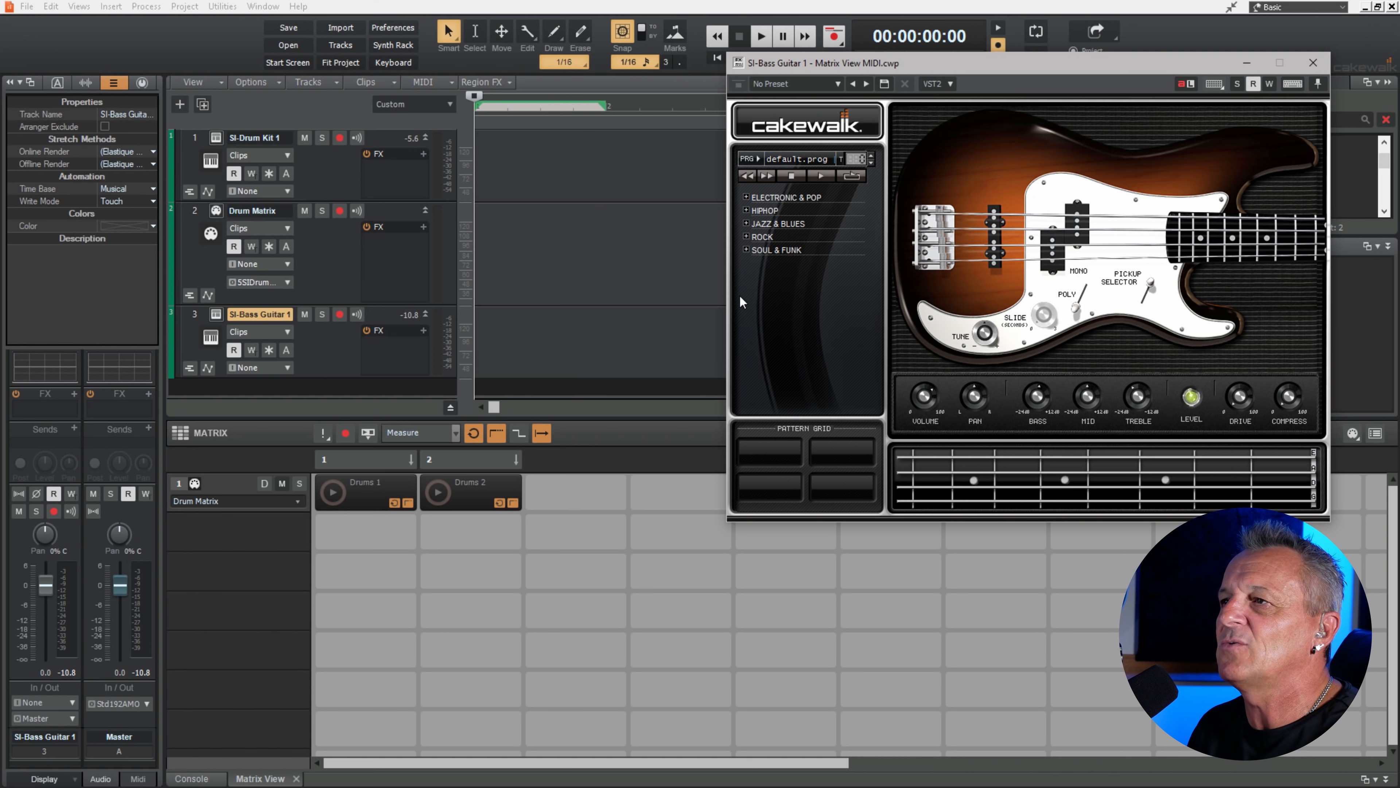
pyautogui.click(744, 209)
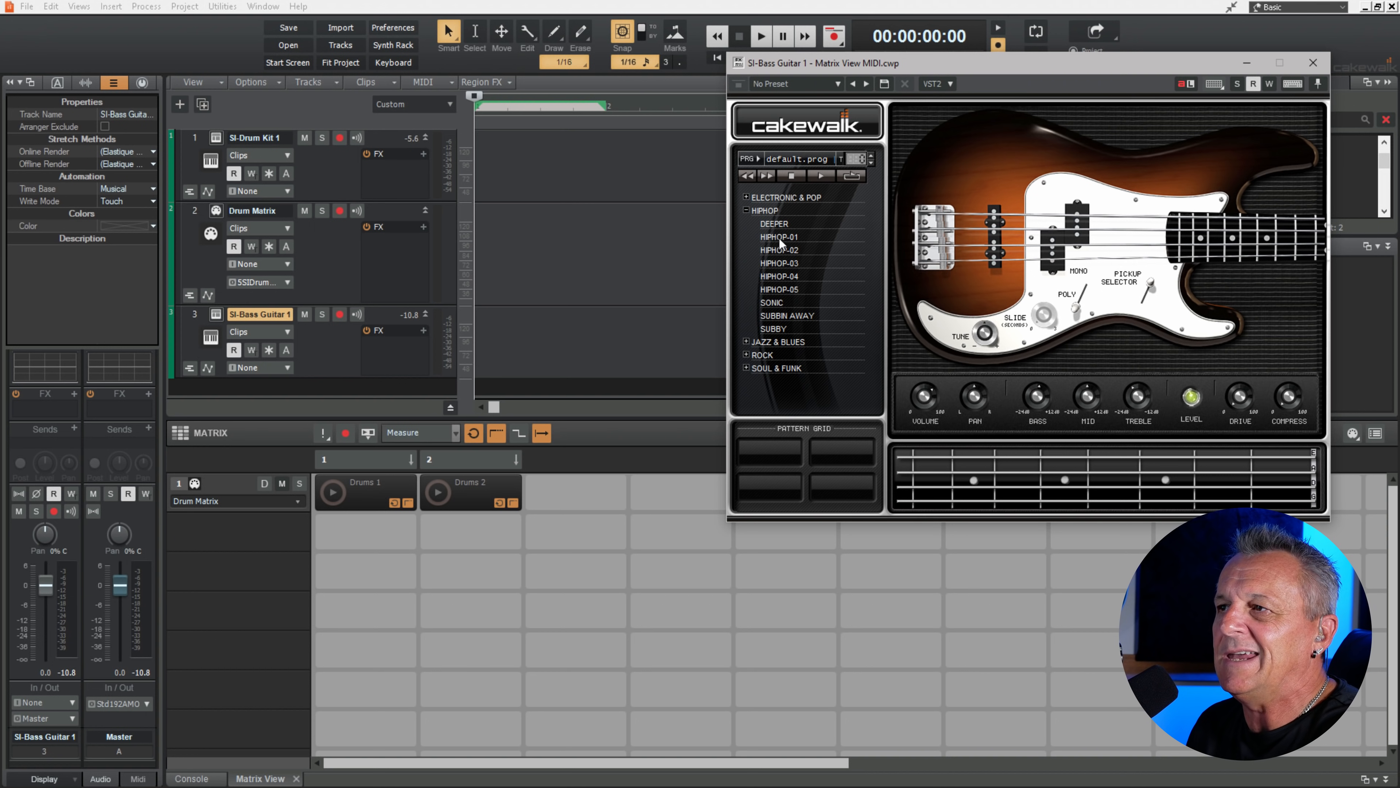
pyautogui.moveTo(787, 236); pyautogui.dragTo(353, 538)
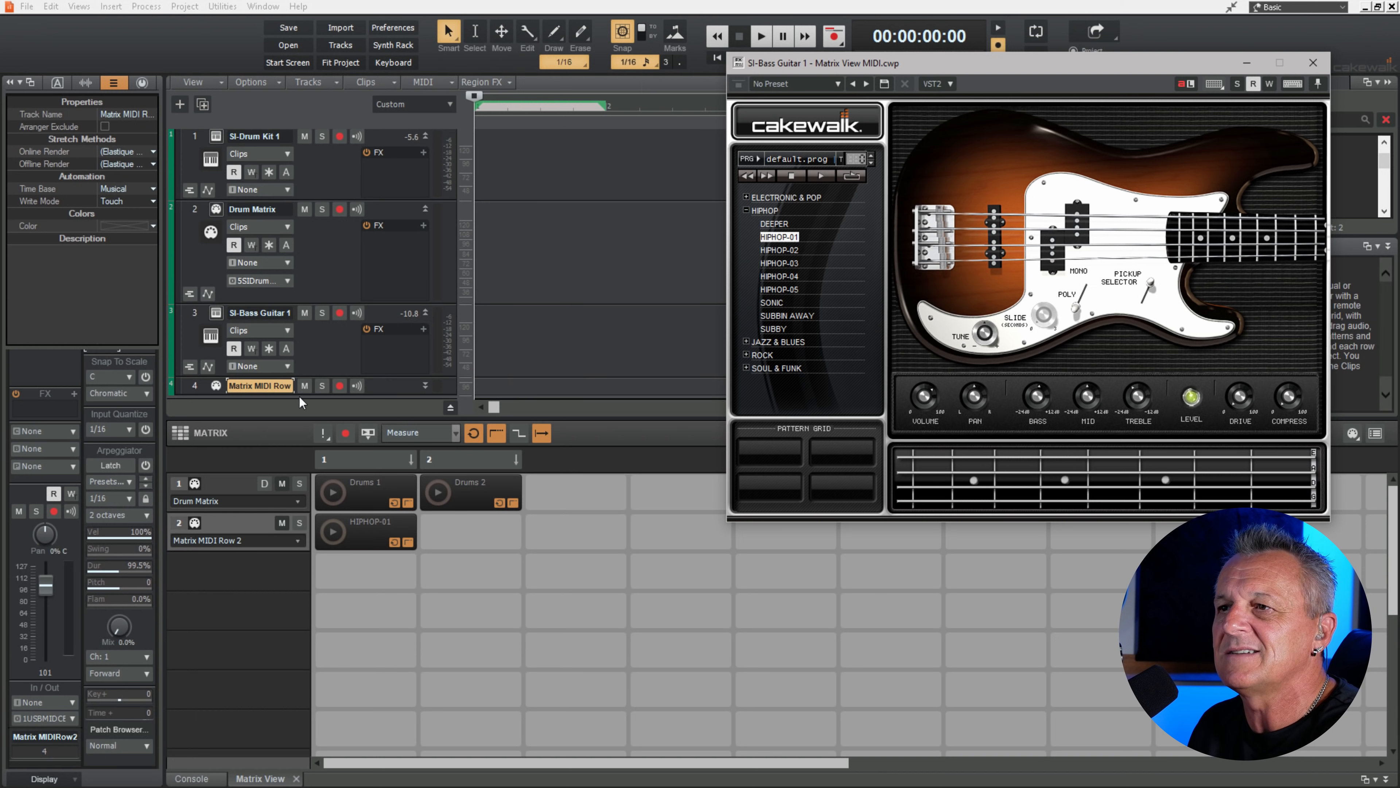
# Expand the Matrix MIDI Row 2 track to reveal its output setting and route it to SI-Bass Guitar 1.
pyautogui.scroll(-3, 359, 324)
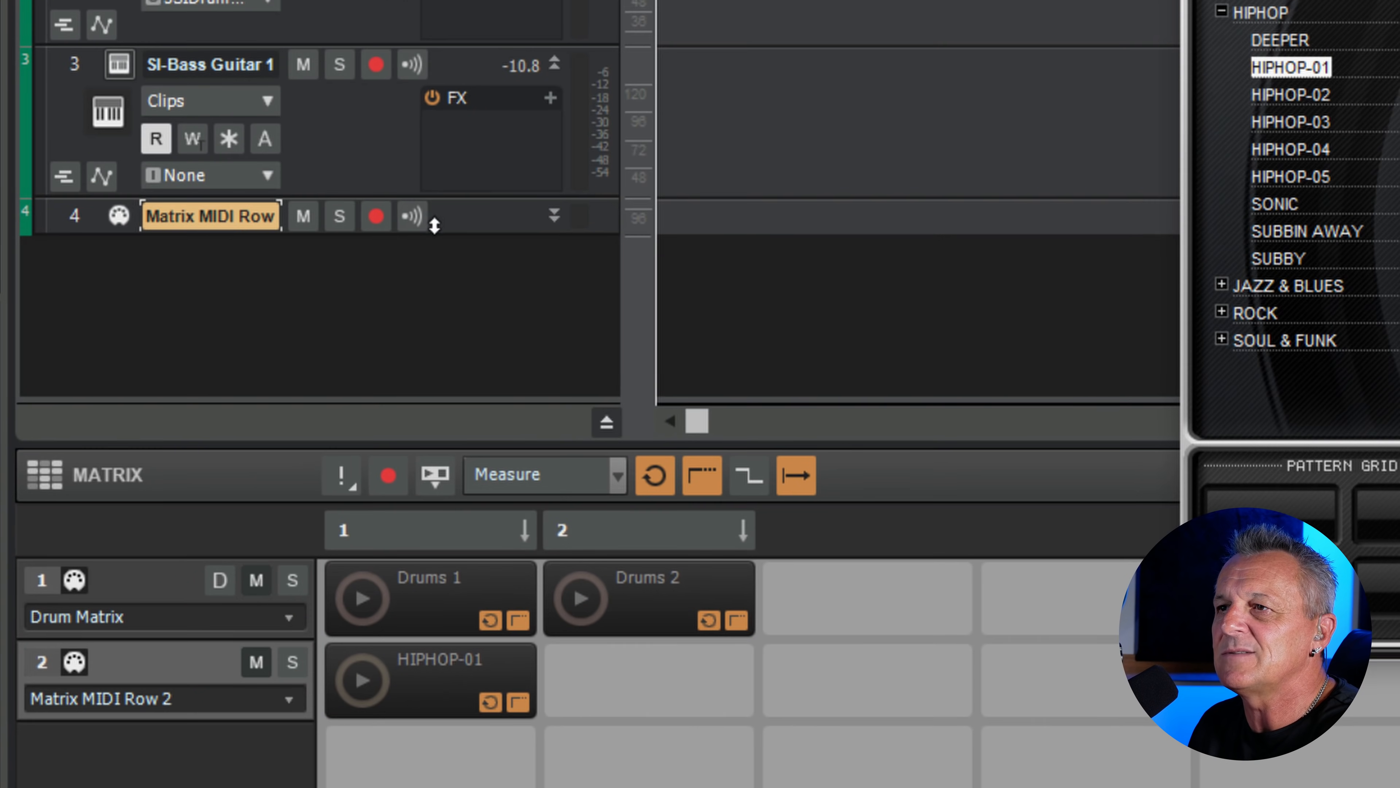
pyautogui.click(554, 213)
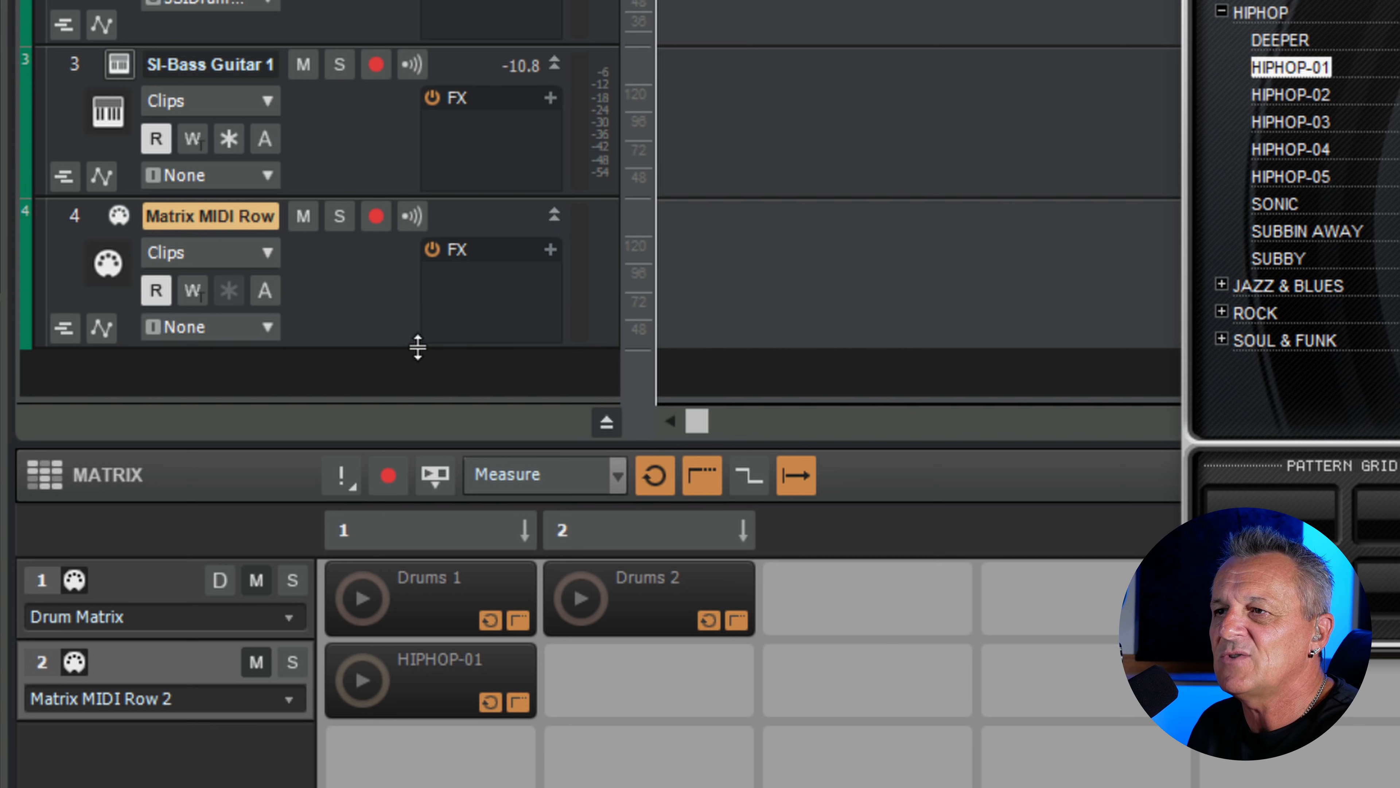
pyautogui.moveTo(416, 347); pyautogui.dragTo(416, 393)
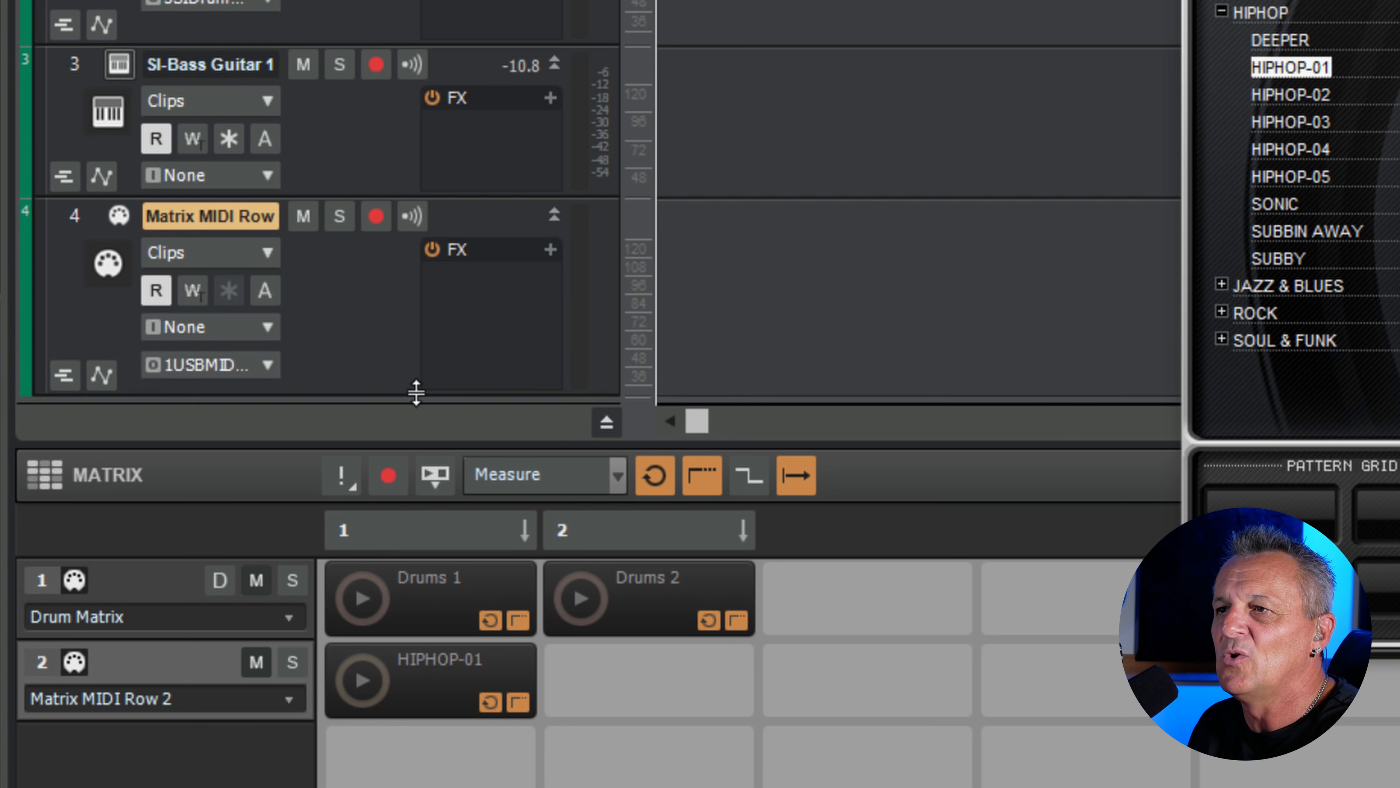
pyautogui.click(200, 365)
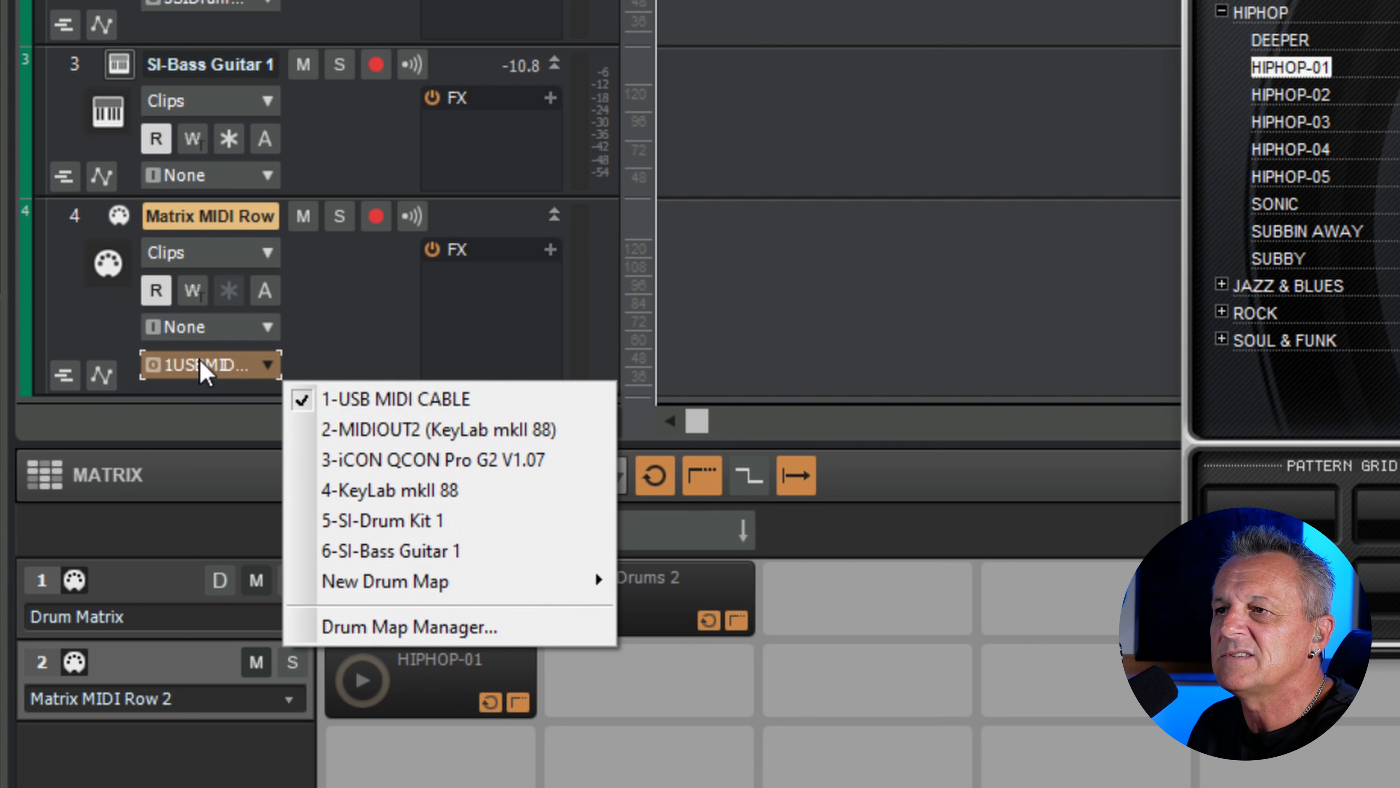
pyautogui.click(418, 553)
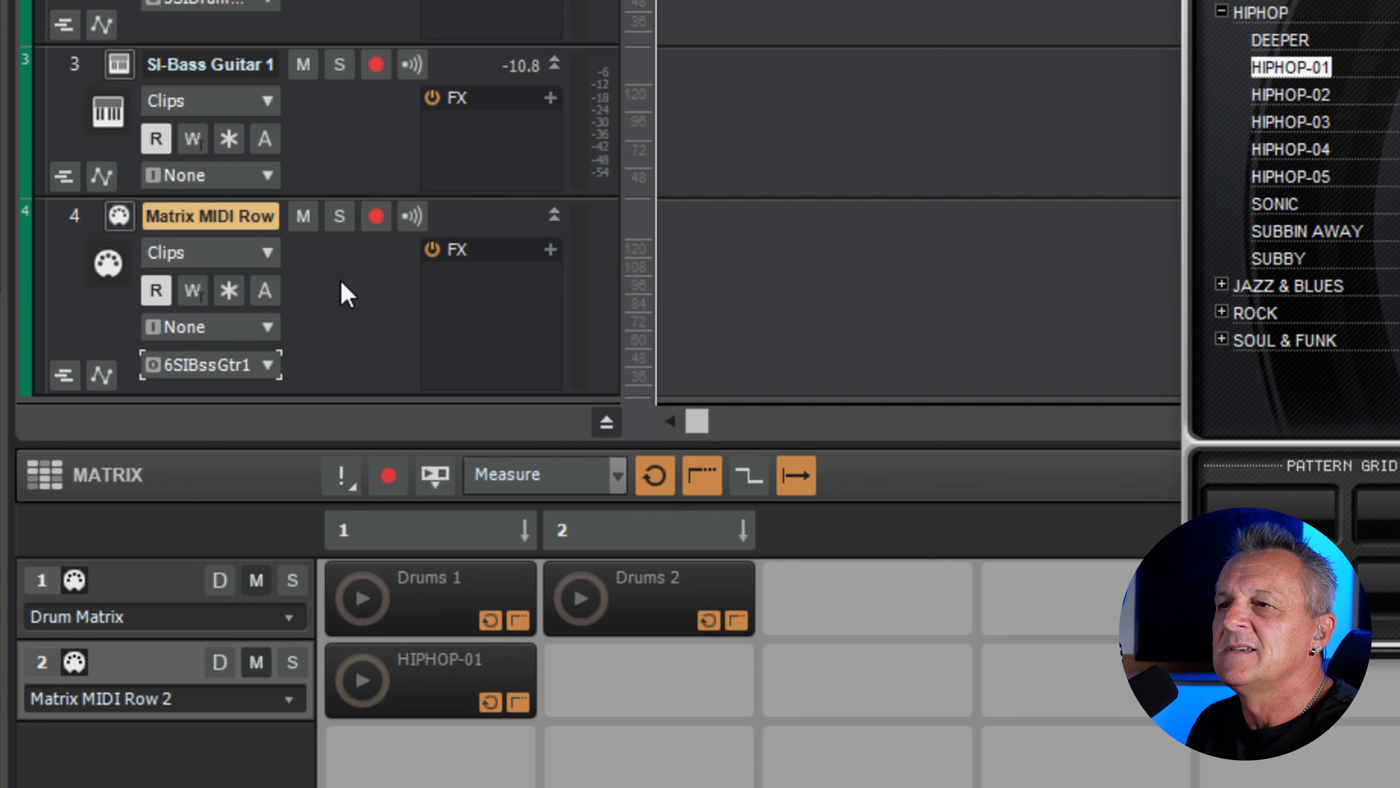
# Rename the Matrix MIDI Row 2 track as Bass Matrix and test its HIPHOP-01 cell by starting and stopping it.
pyautogui.scroll(-3, 372, 287)
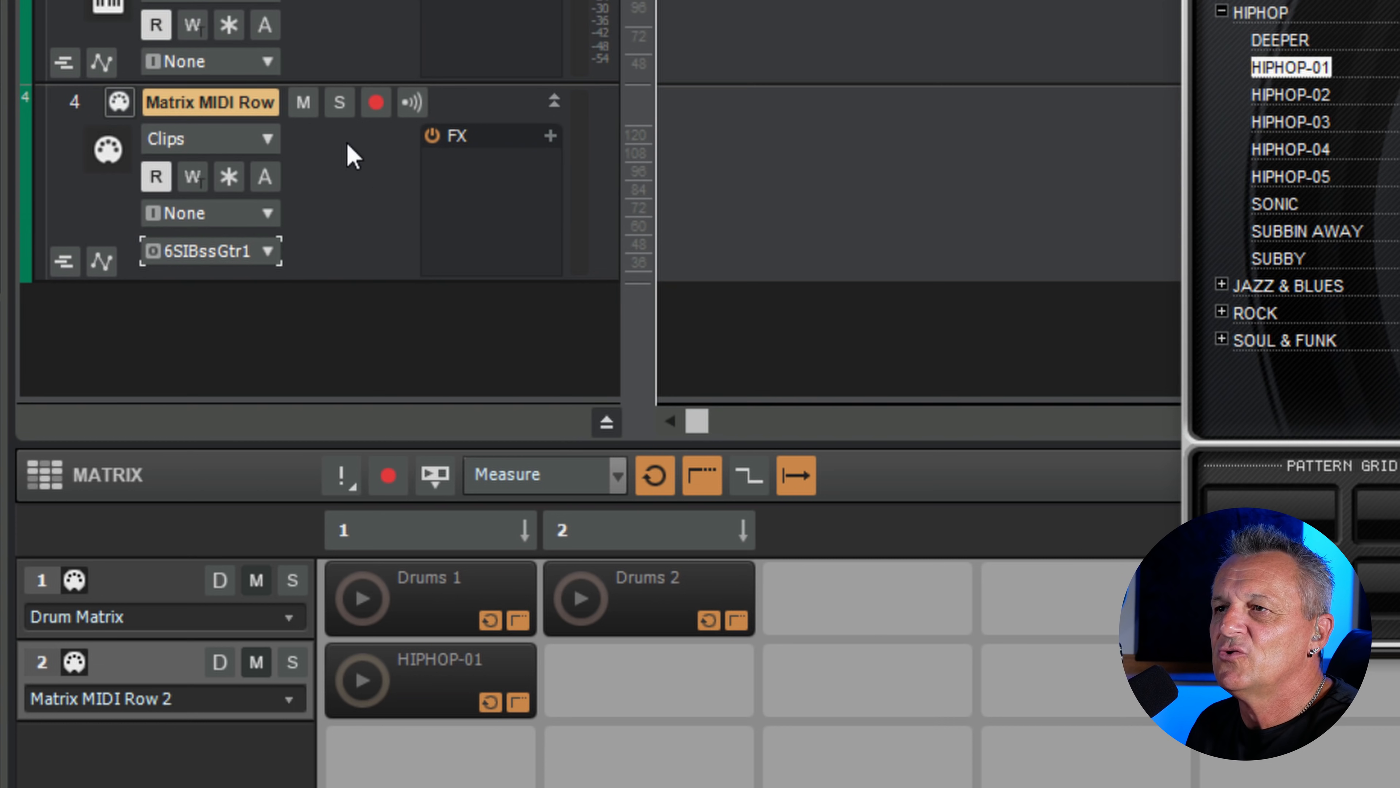
pyautogui.doubleClick(217, 102)
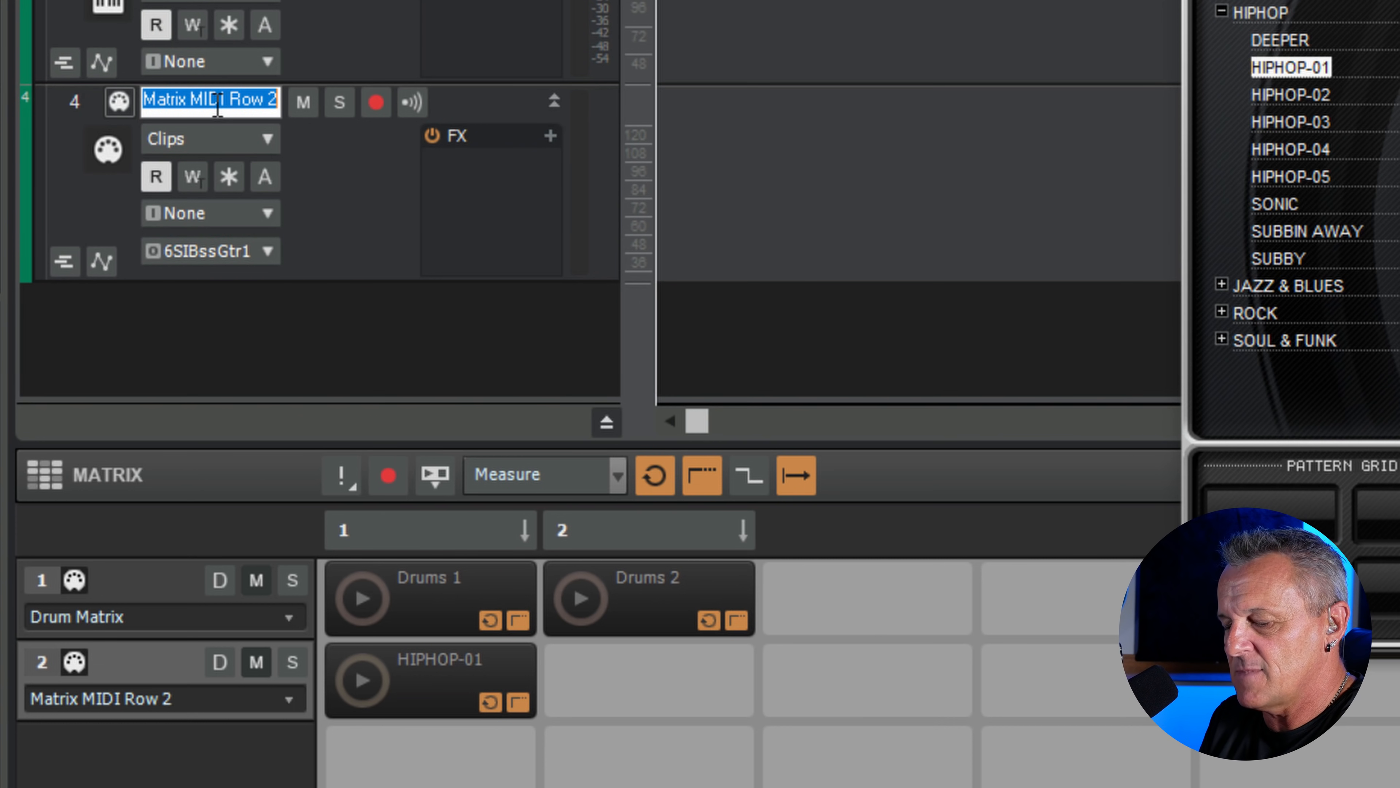
pyautogui.write('Bass Ma')
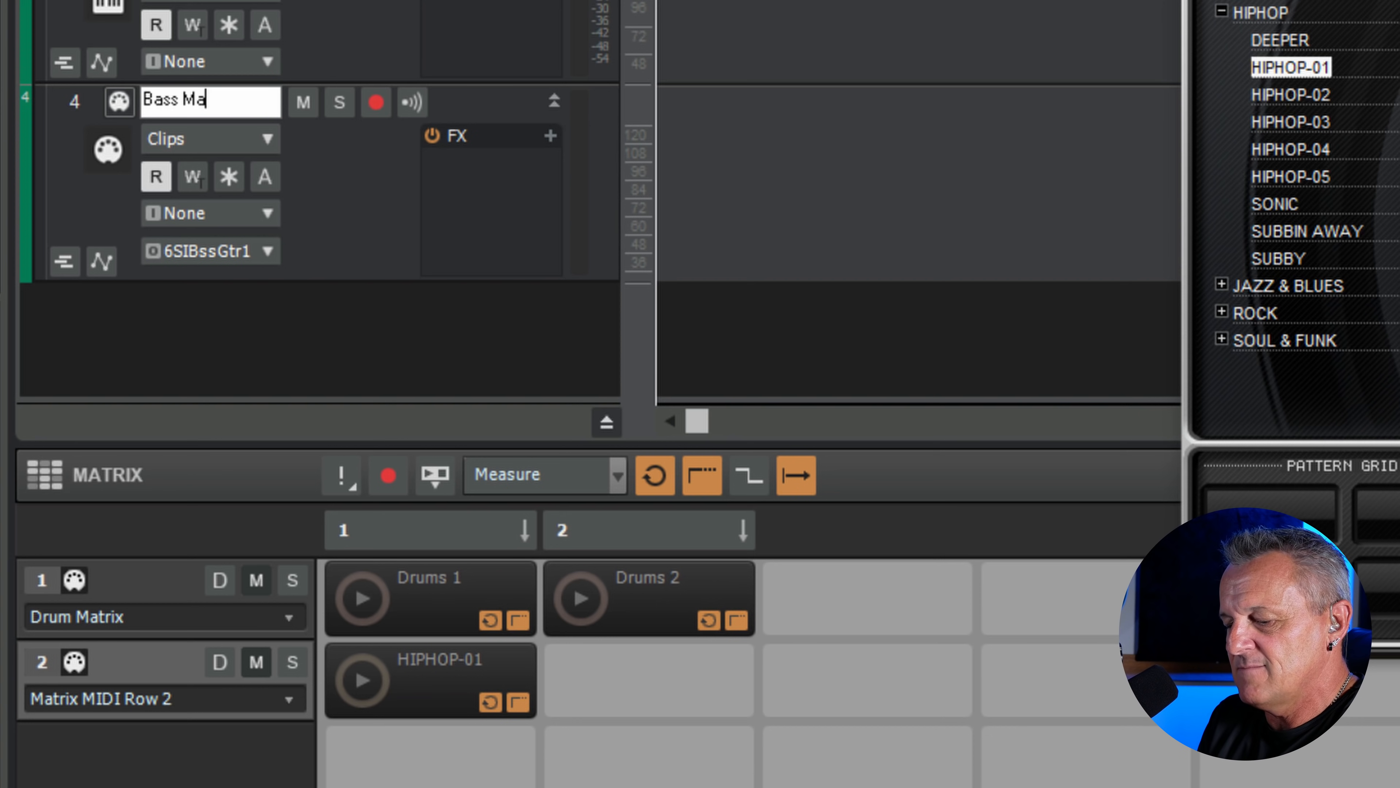
pyautogui.write('trix')
pyautogui.press('Return')
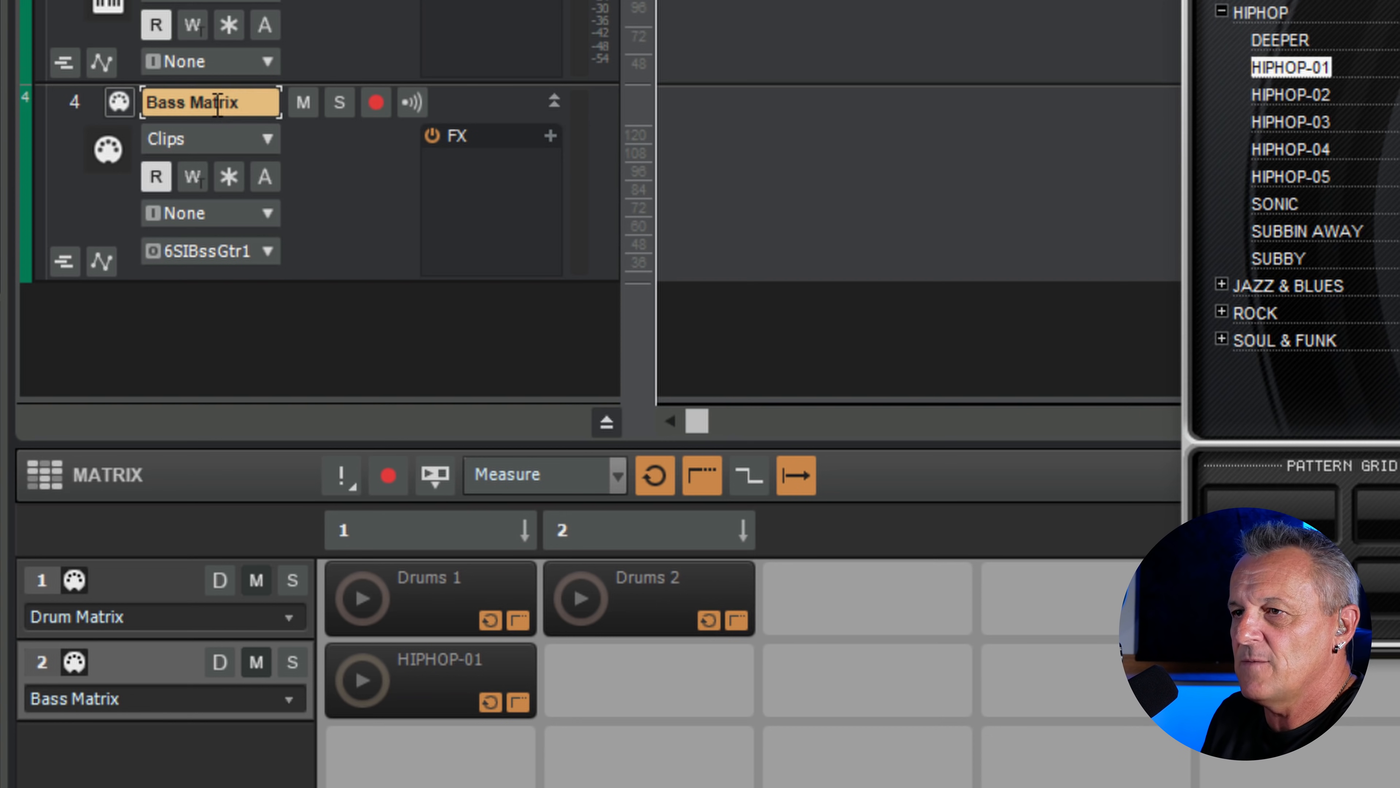
pyautogui.click(364, 681)
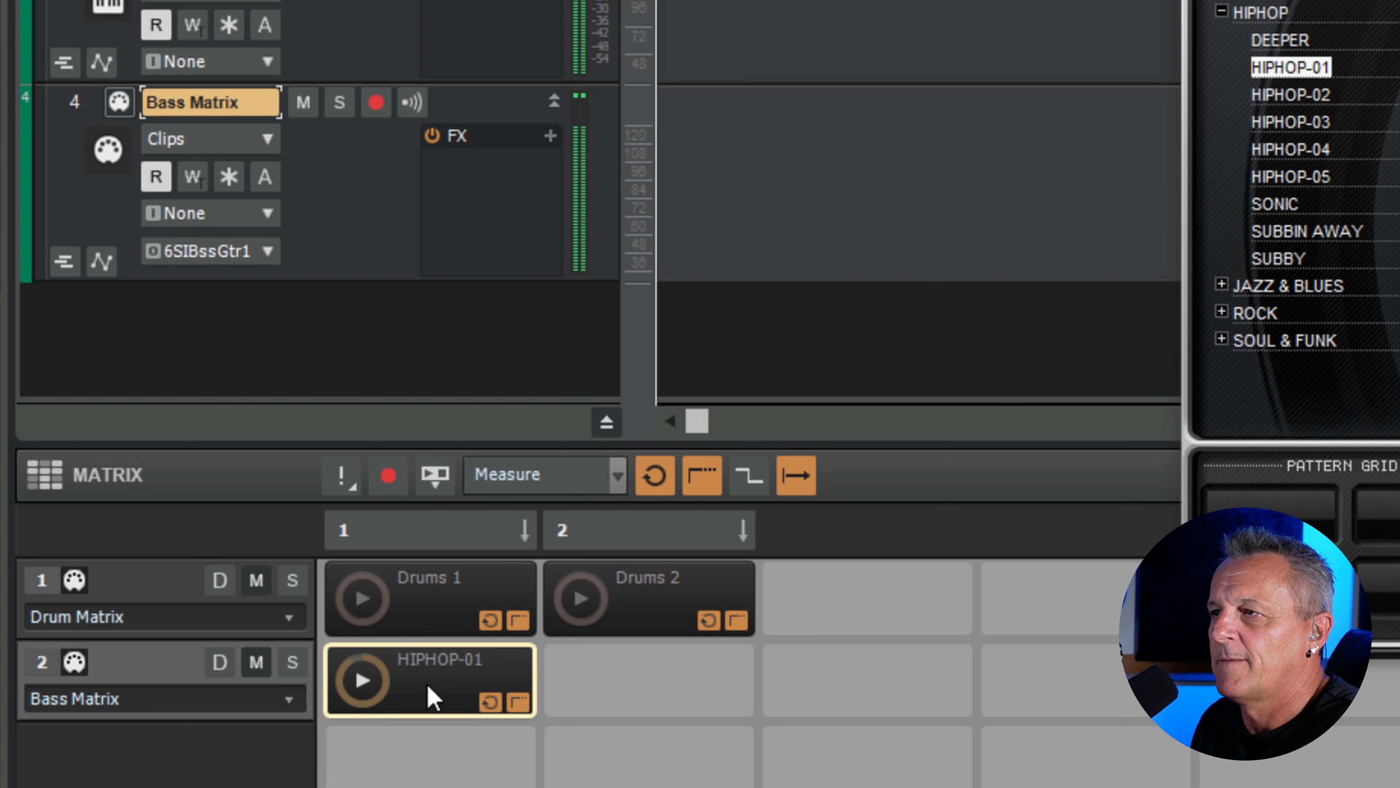
pyautogui.click(433, 696)
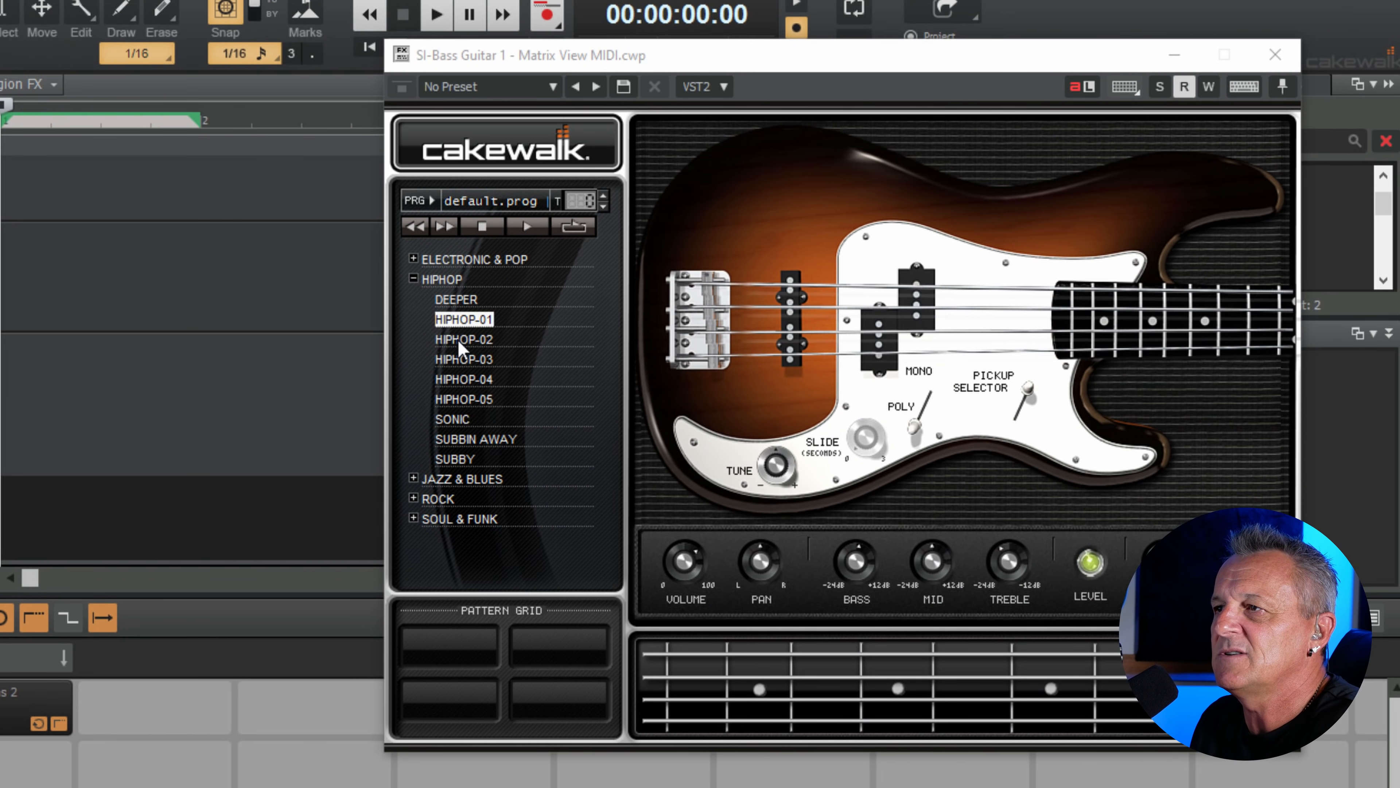
# Add the bass guitar's HIPHOP-02 pattern to the second cell of the Bass Matrix row and close the instrument window.
pyautogui.click(460, 340)
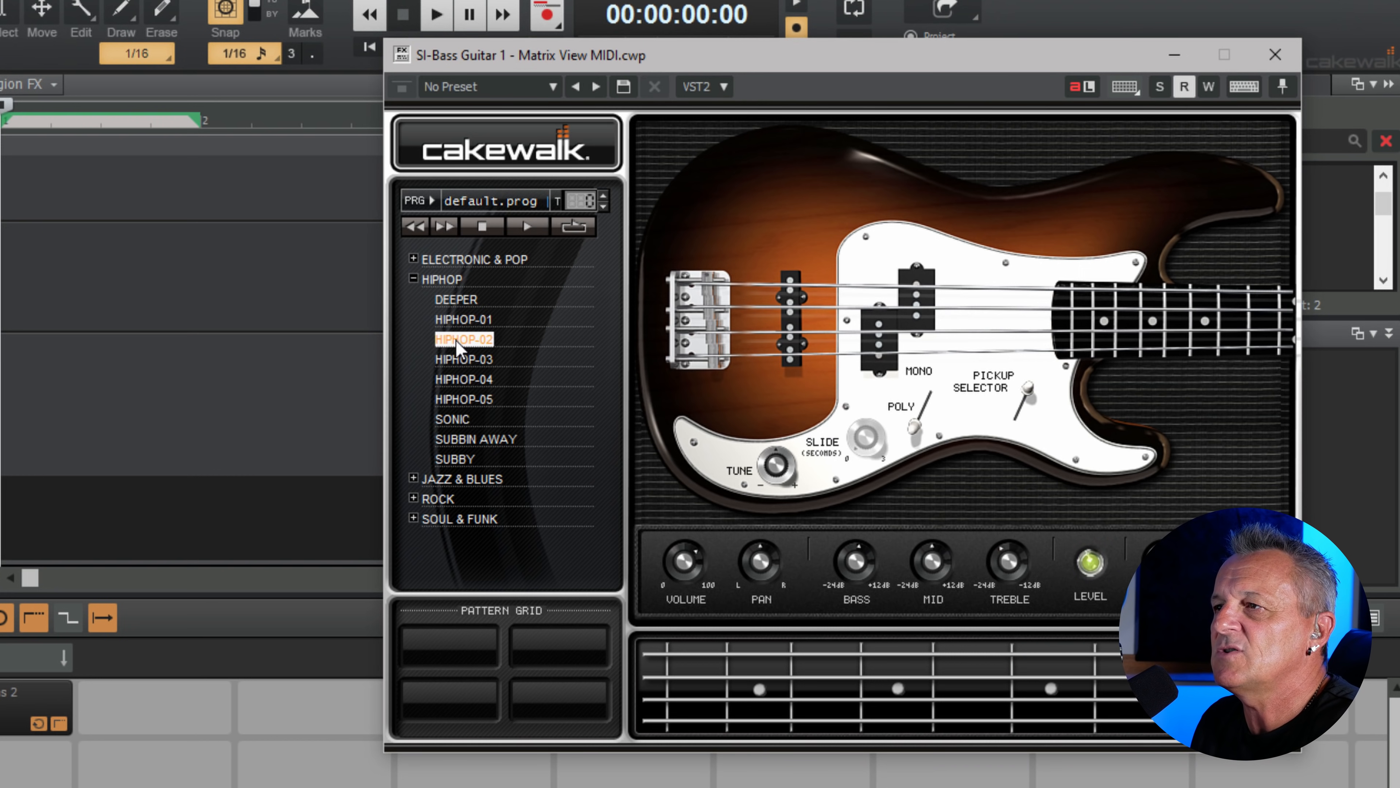
pyautogui.moveTo(456, 341); pyautogui.dragTo(475, 538)
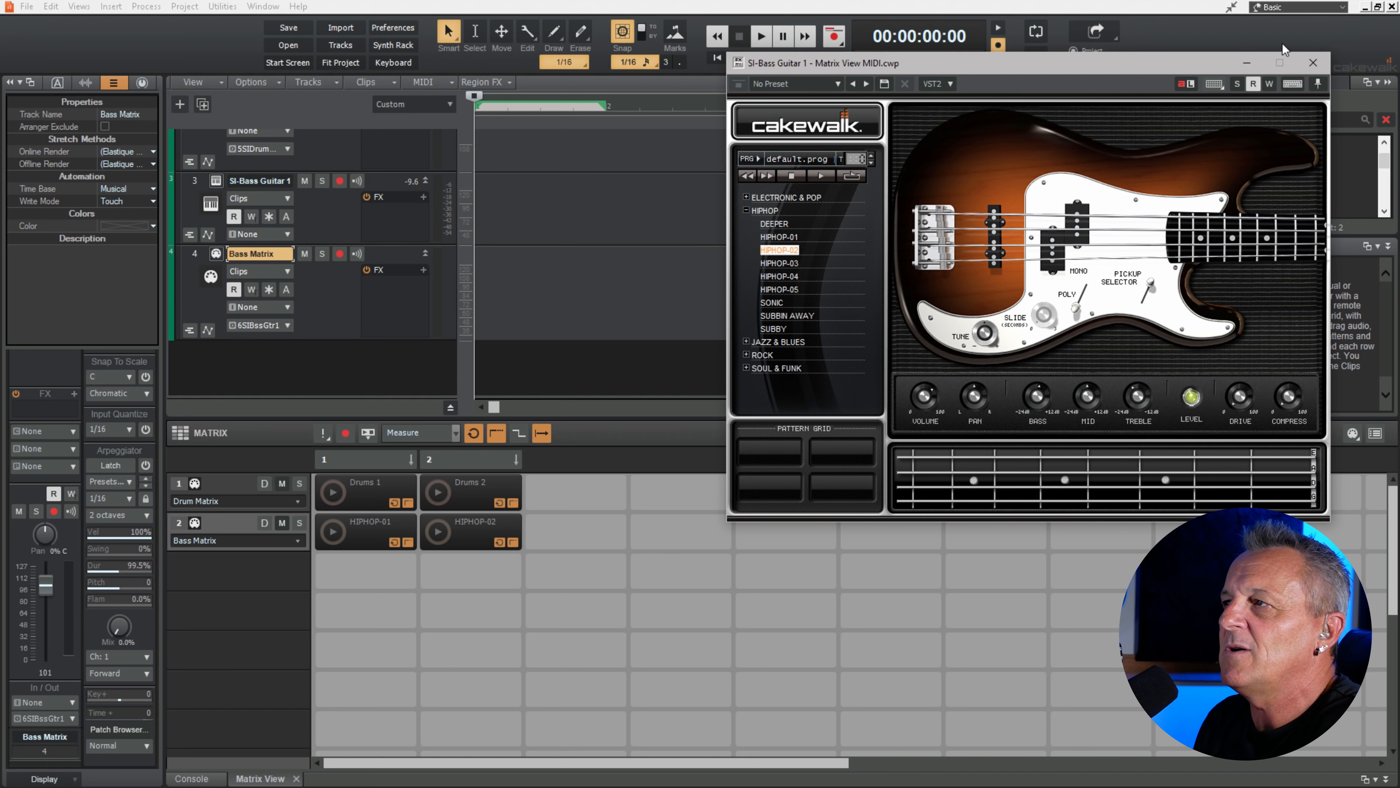
pyautogui.click(1313, 63)
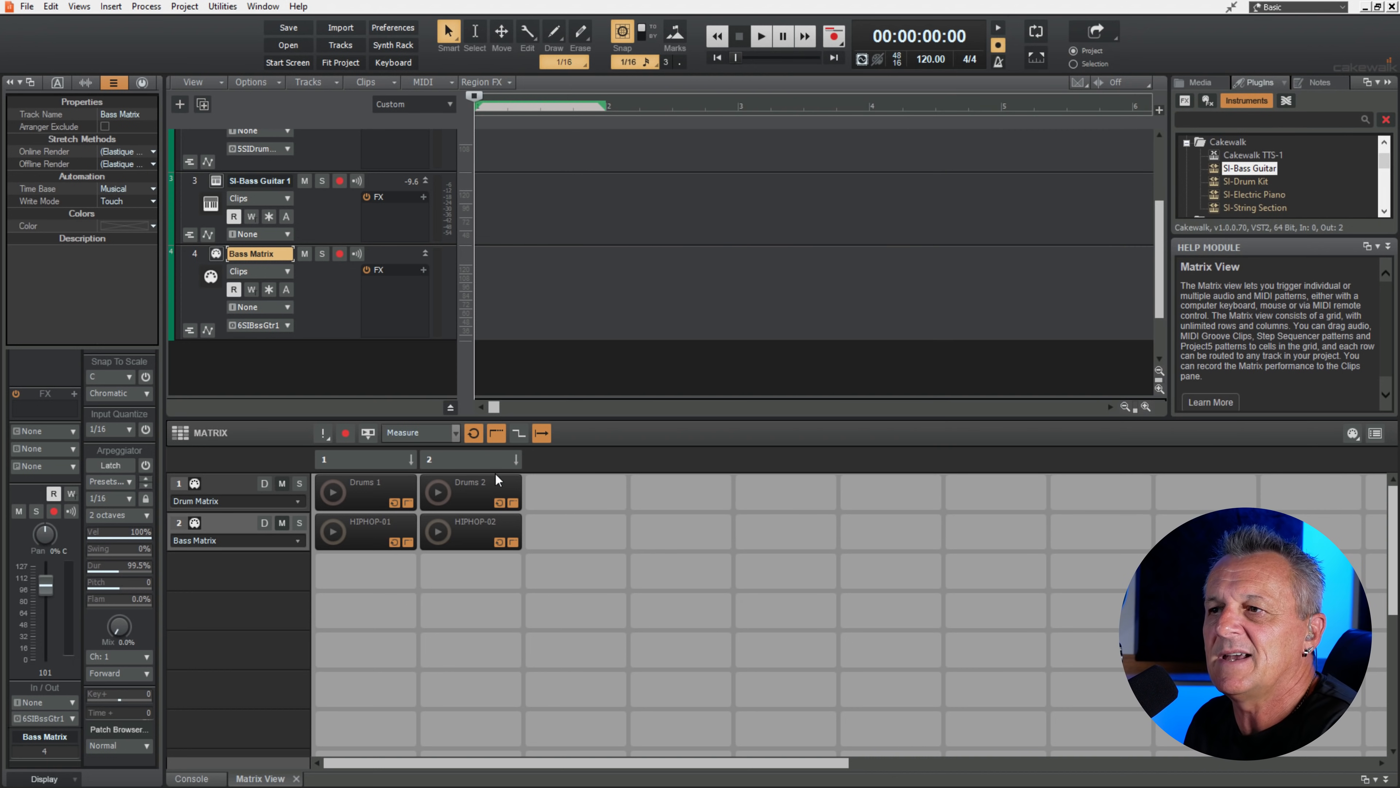
# Rename the HIPHOP-01 and HIPHOP-02 cells in the Bass Matrix row as Bass 1 and Bass 2.
pyautogui.rightClick(367, 525)
pyautogui.click(432, 547)
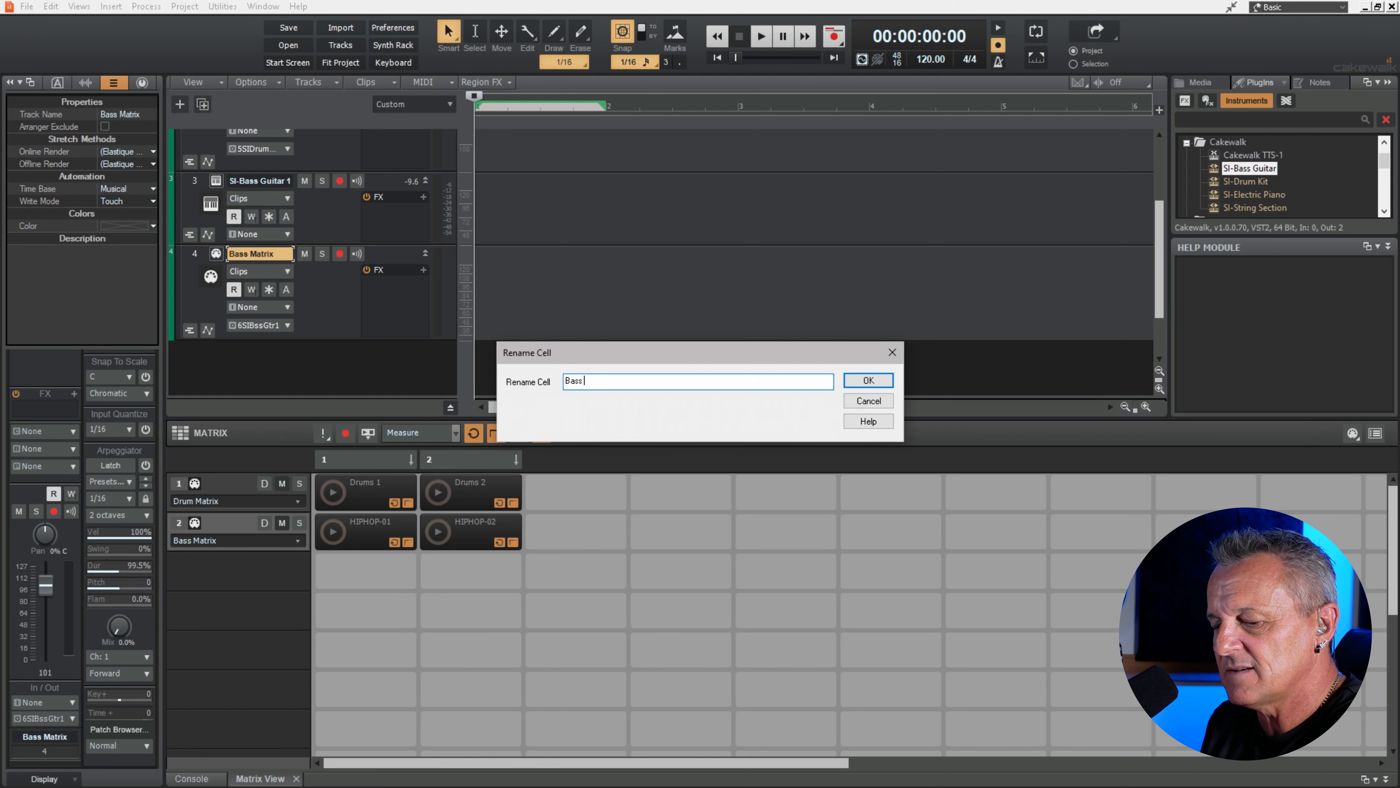
pyautogui.press('Return')
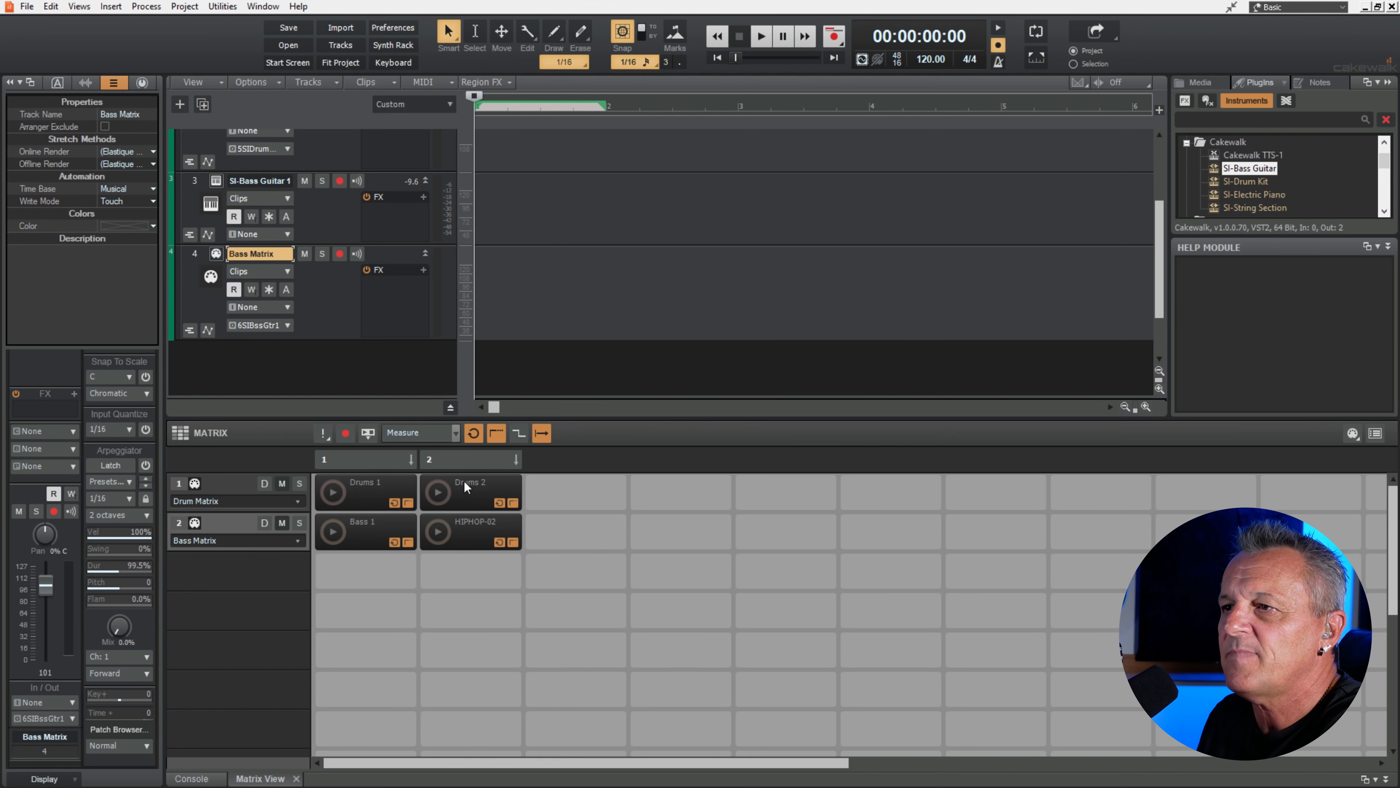
pyautogui.rightClick(481, 527)
pyautogui.click(542, 550)
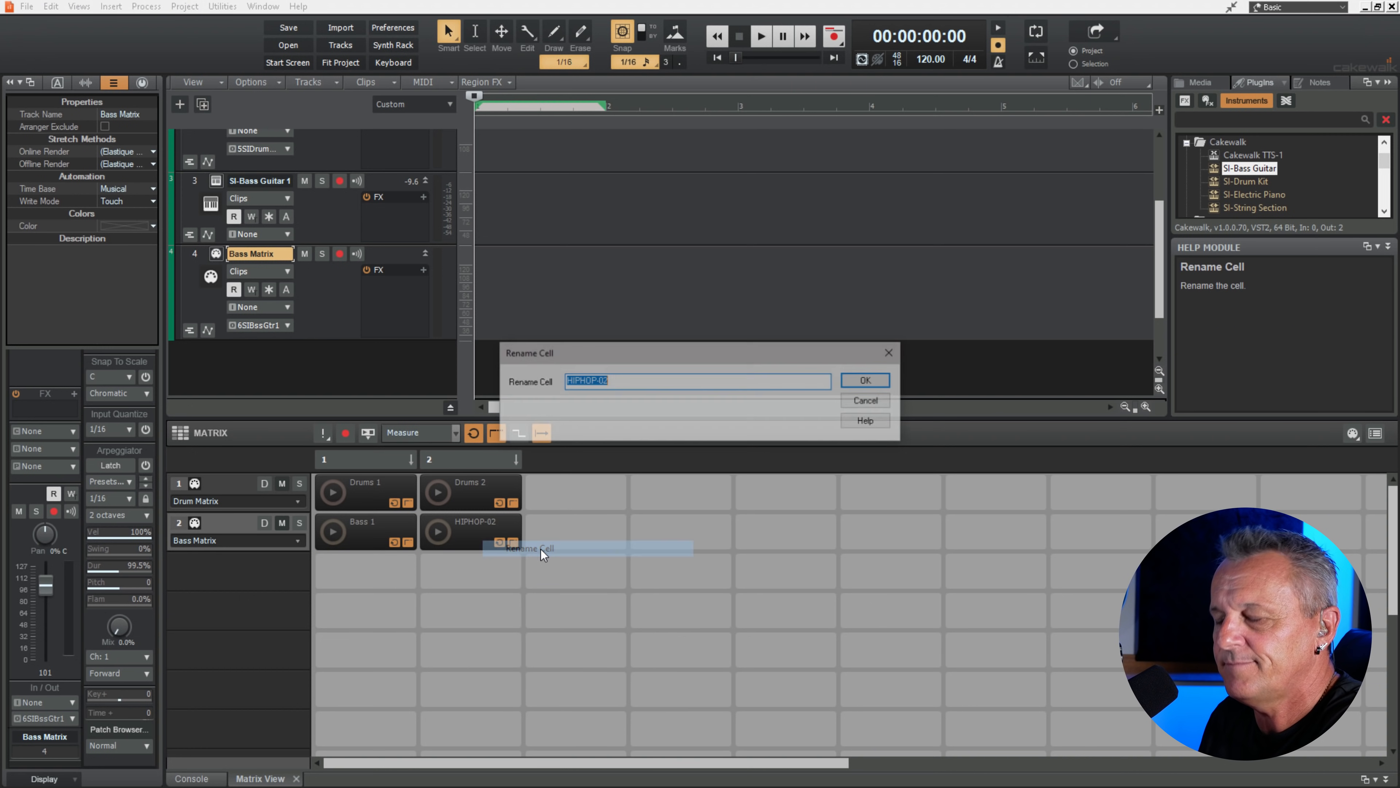
pyautogui.write('Bass')
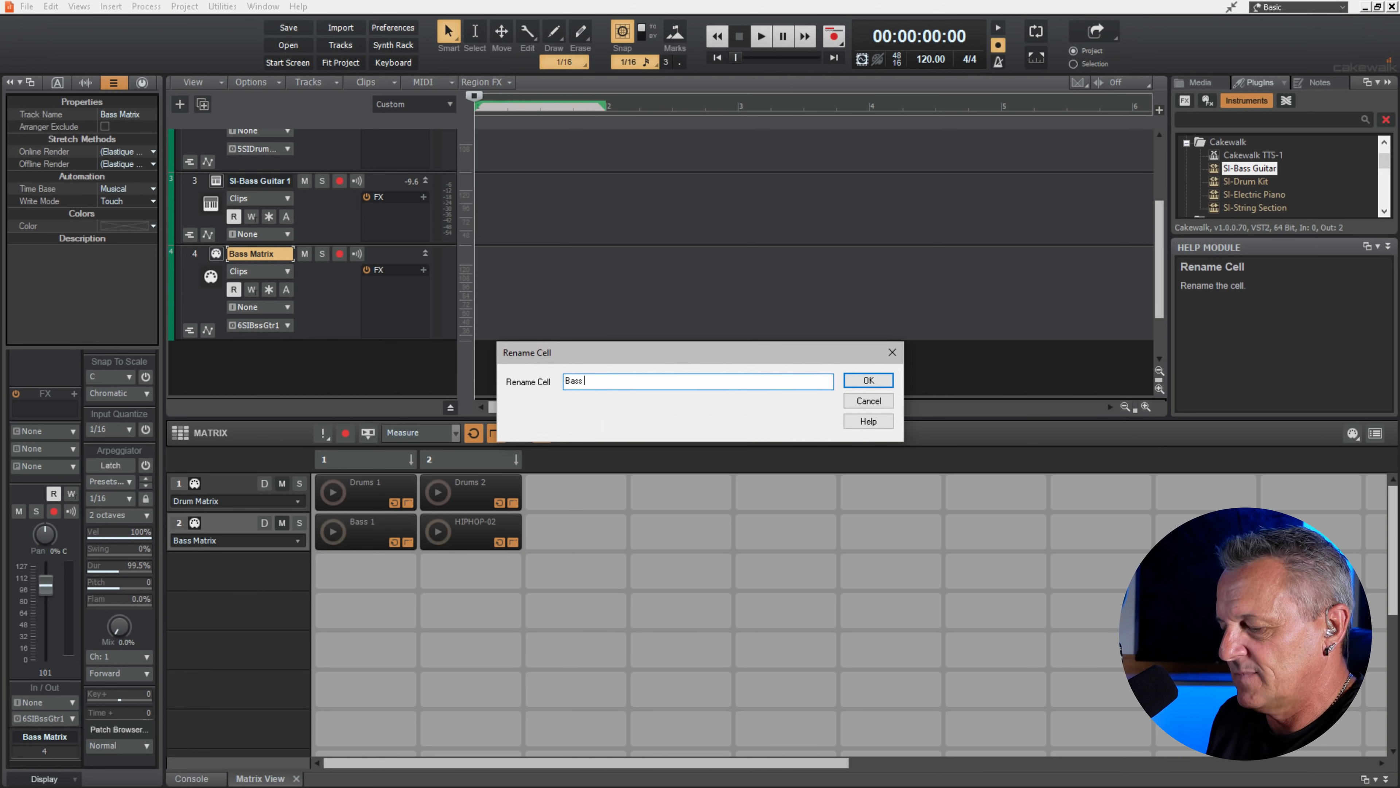
pyautogui.write(' 2')
pyautogui.press('Return')
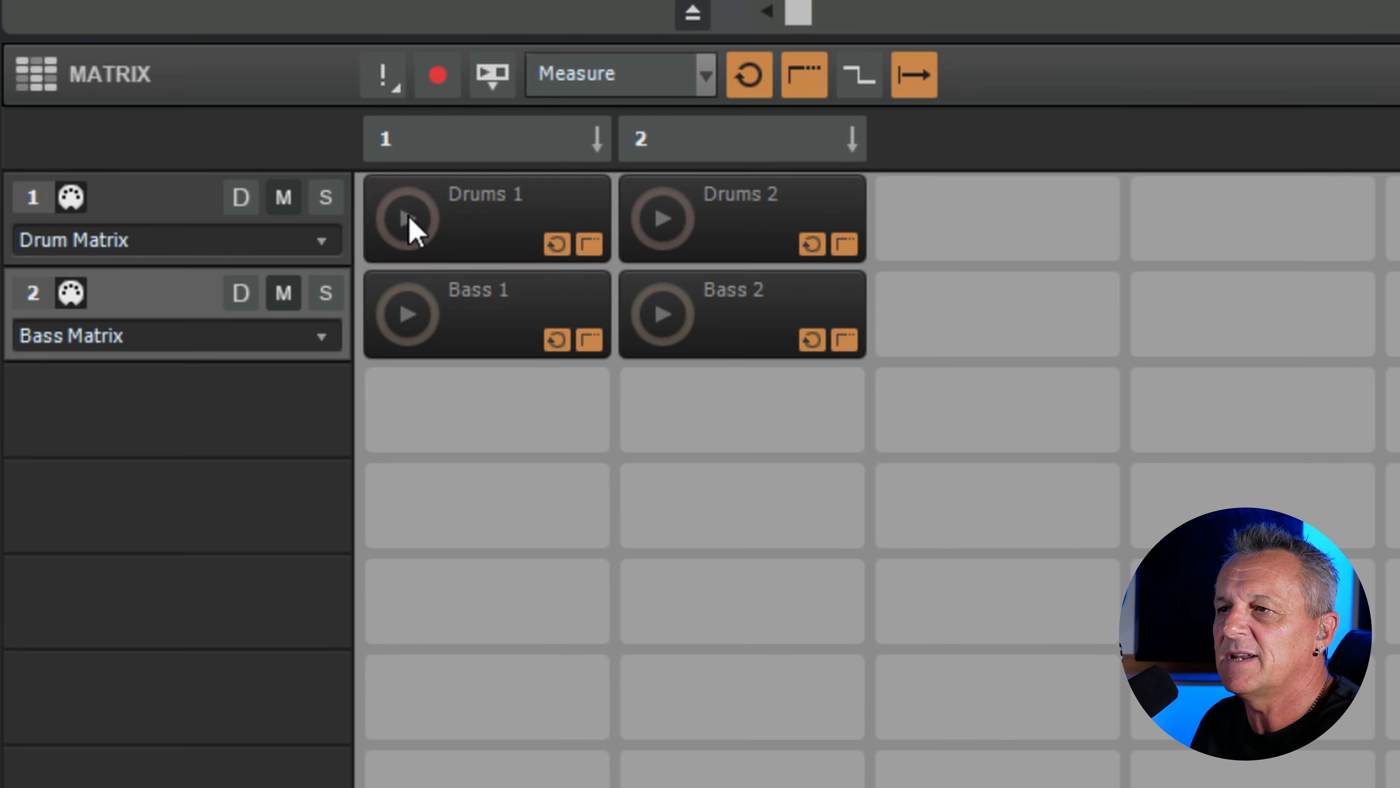
# Trigger the Drums 1, Bass 1, Bass 2, Drums 2 and Bass 1 cells in turn to hear different drum and bass combinations.
pyautogui.click(355, 414)
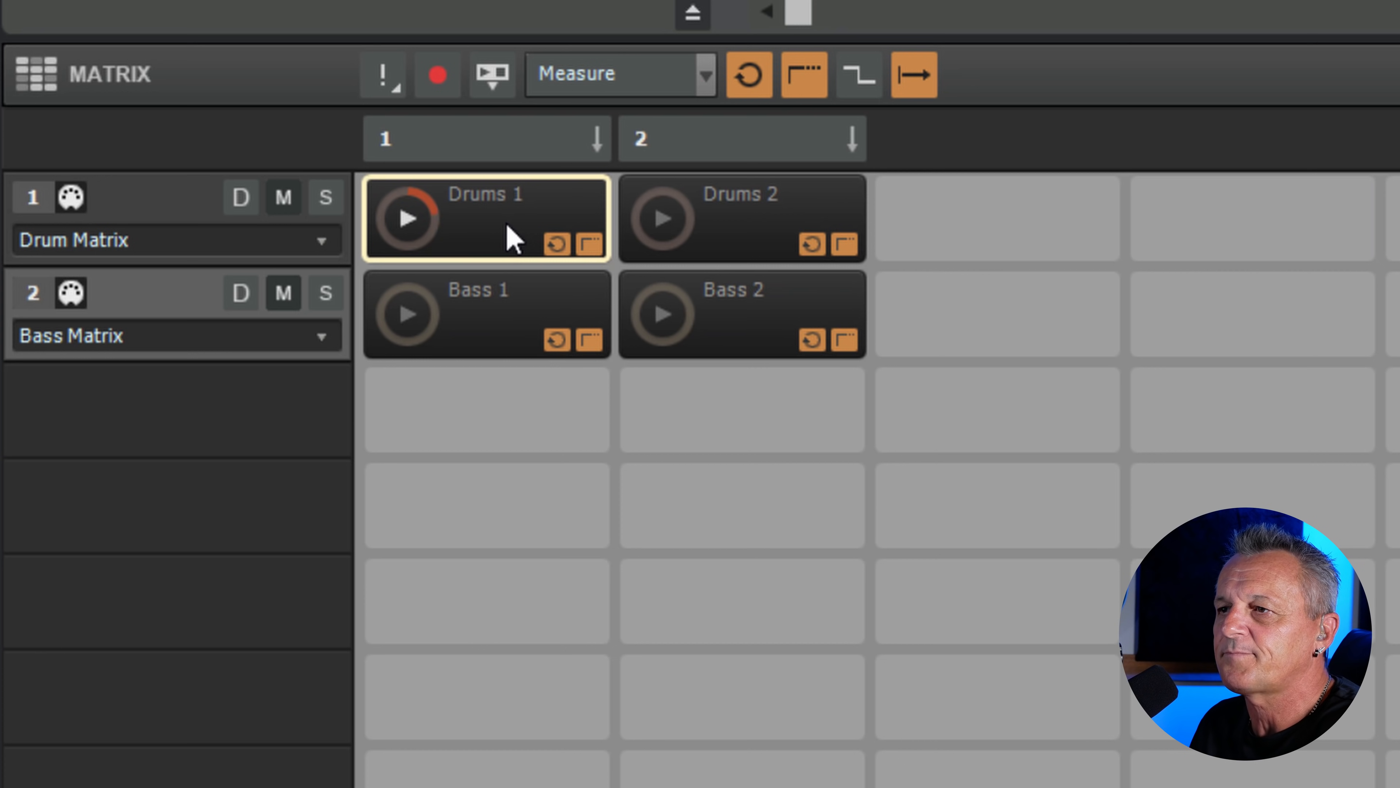
pyautogui.click(406, 311)
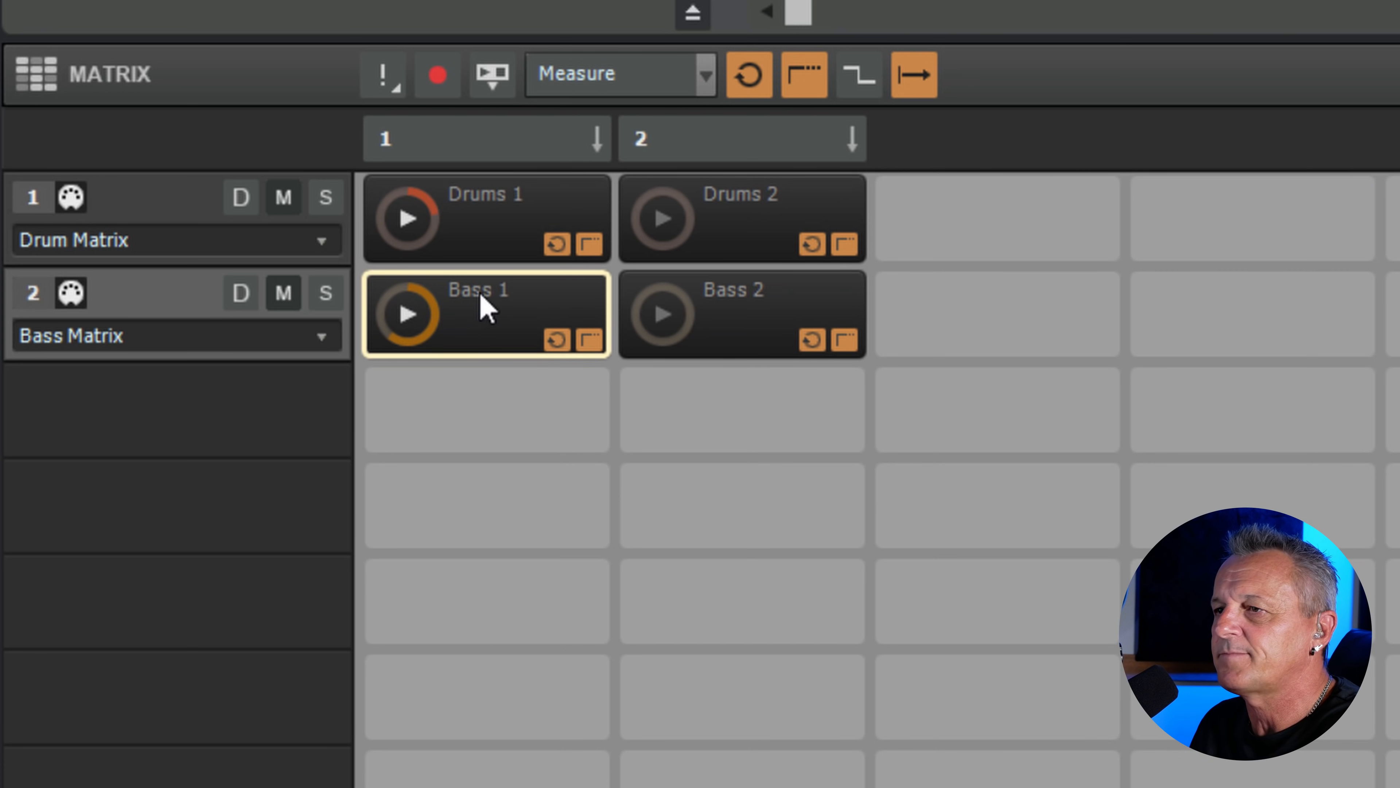
pyautogui.click(664, 311)
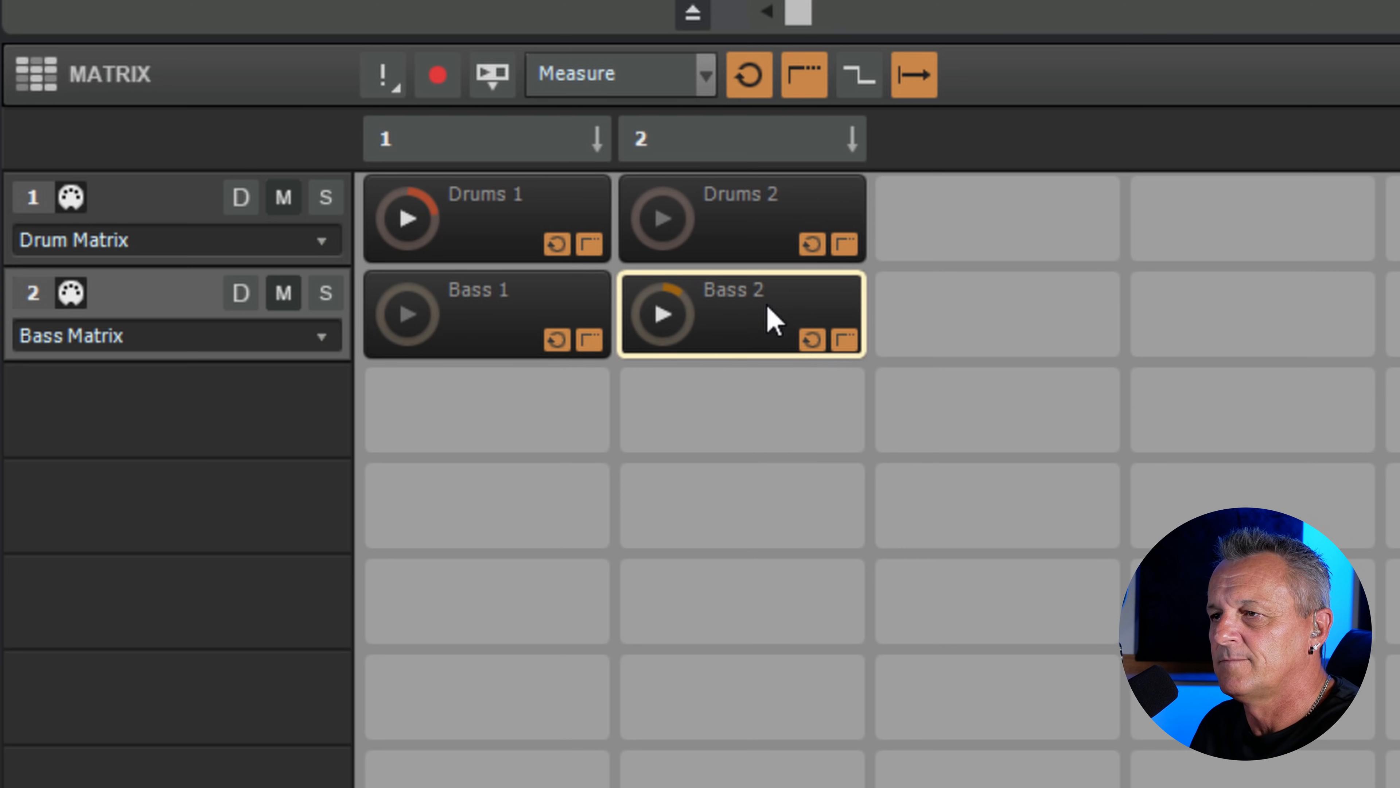
pyautogui.click(662, 215)
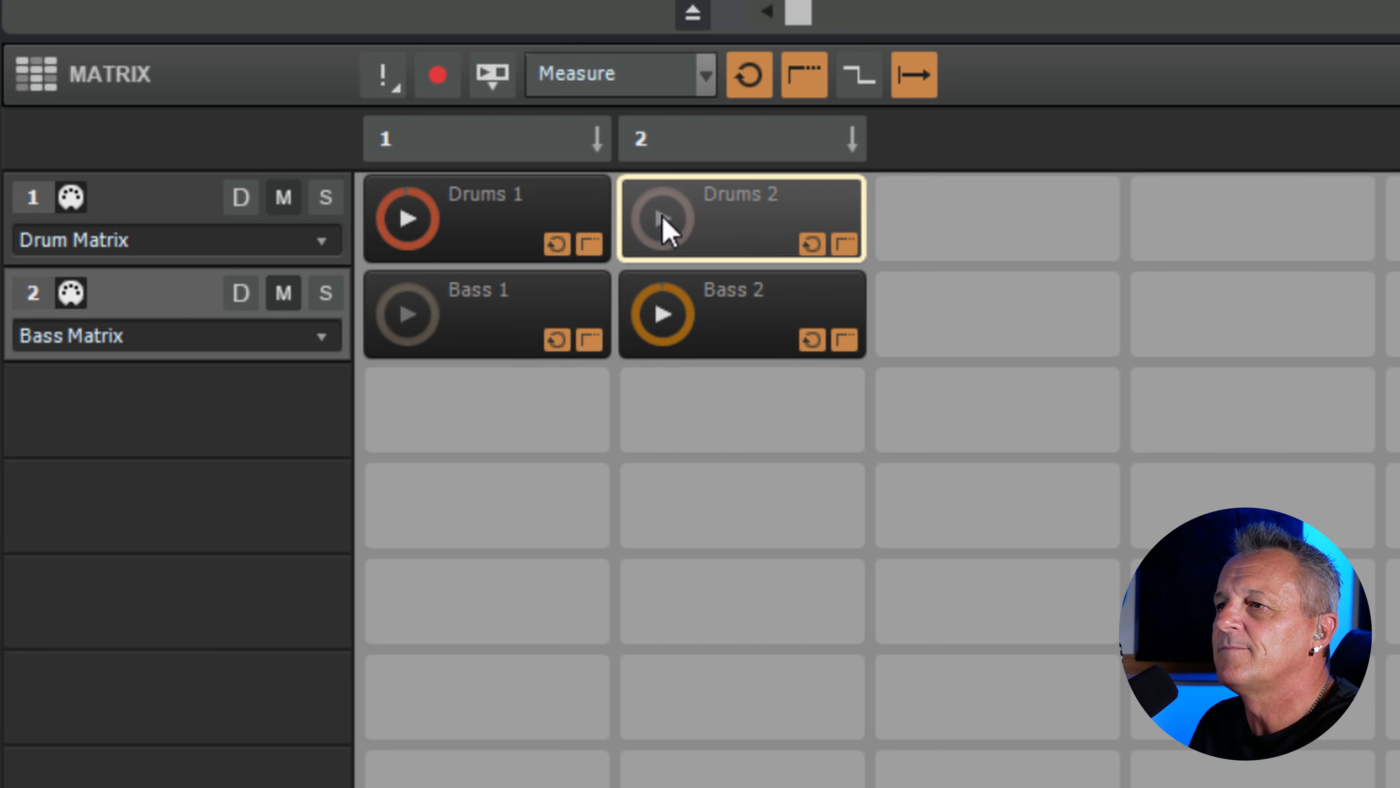
pyautogui.click(408, 313)
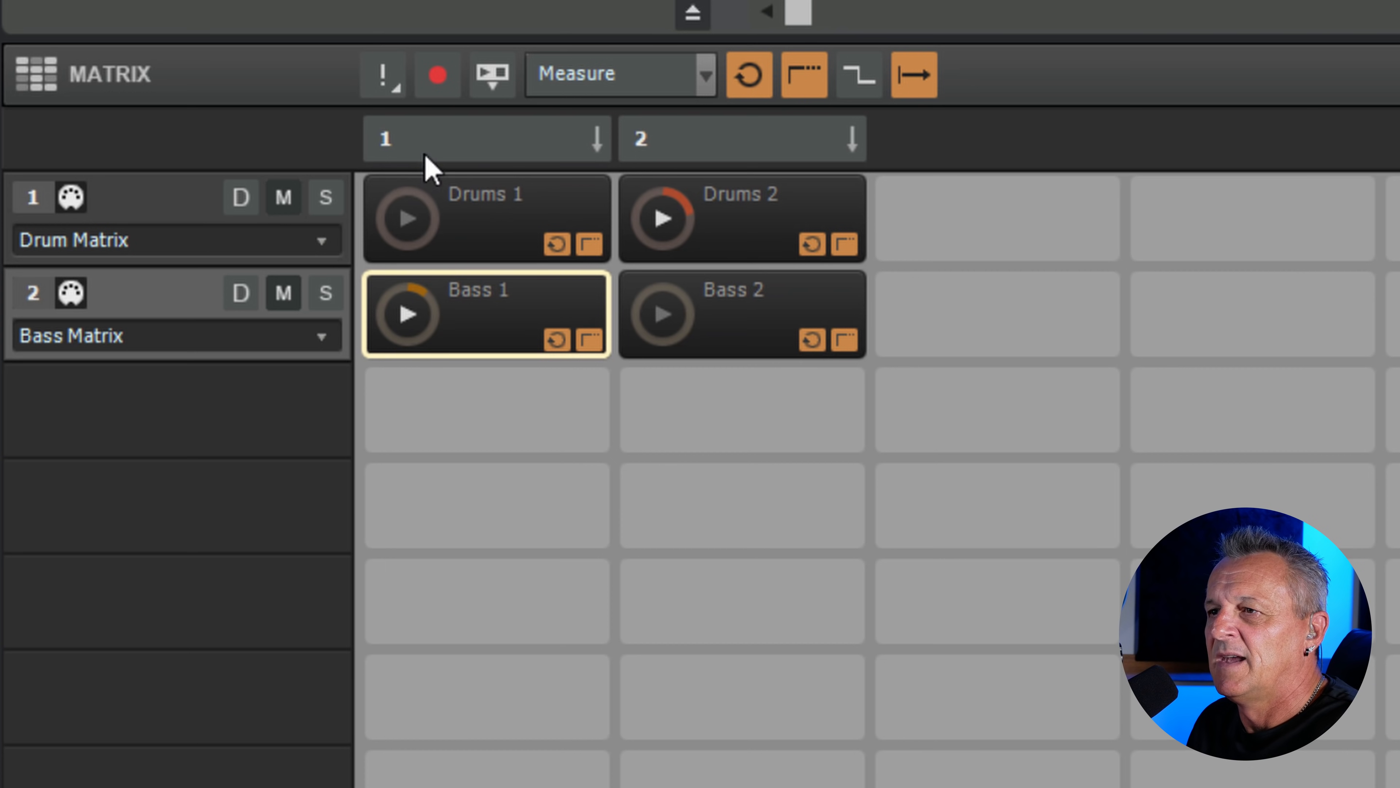
# Stop all playing cells in the Matrix.
pyautogui.click(384, 77)
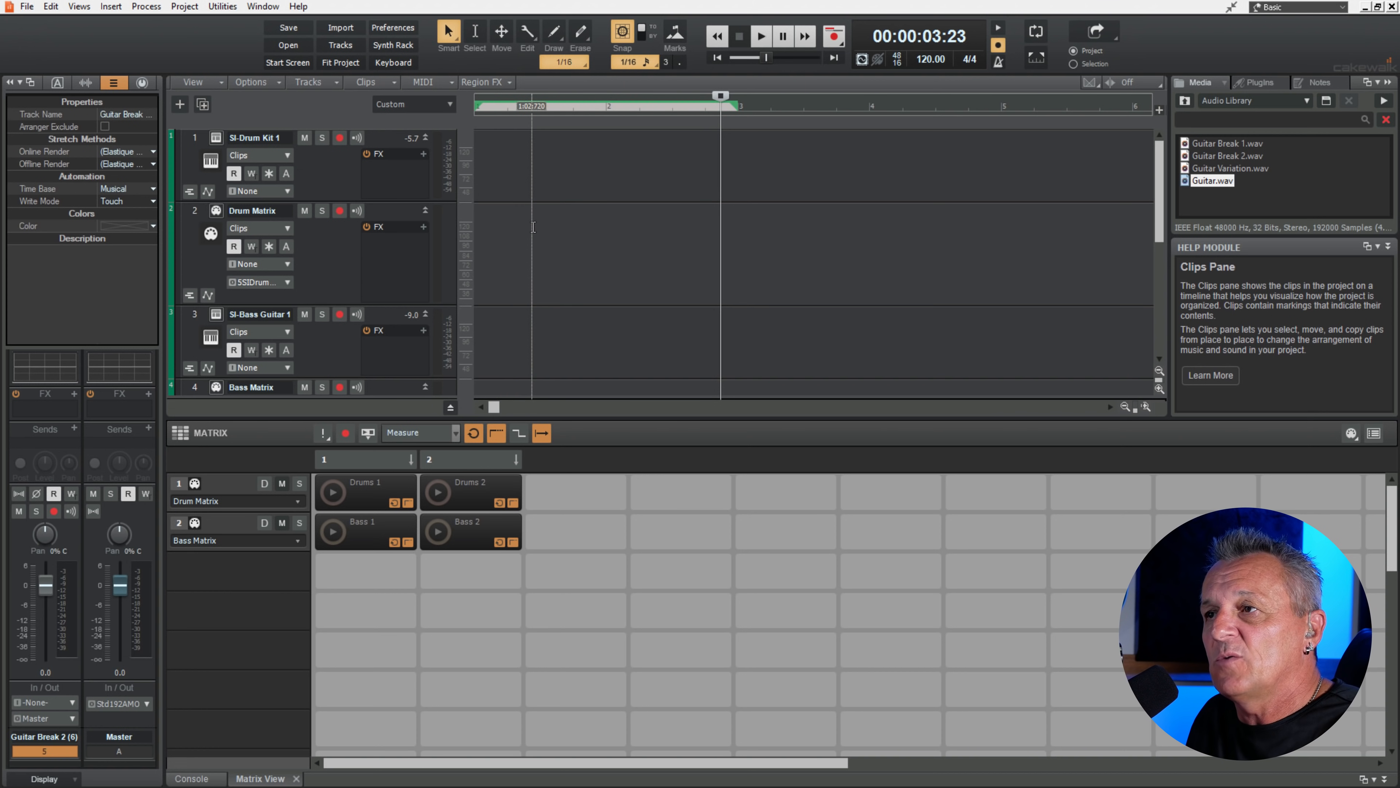
# Try placing the Guitar Break 2 (6) audio clip from track 5 in the first cell of the Matrix's third row, and undo it.
pyautogui.scroll(-4, 534, 224)
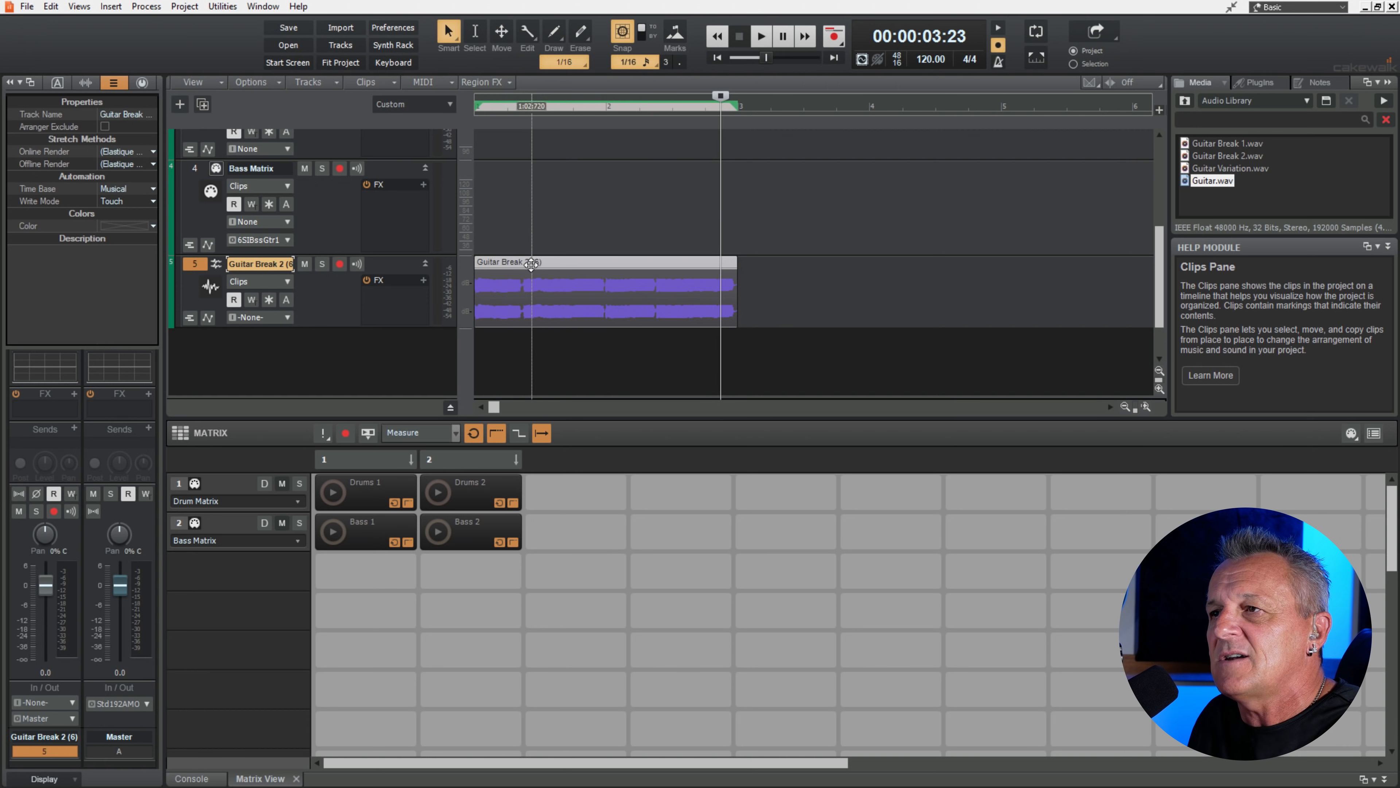
pyautogui.moveTo(577, 263); pyautogui.dragTo(377, 579)
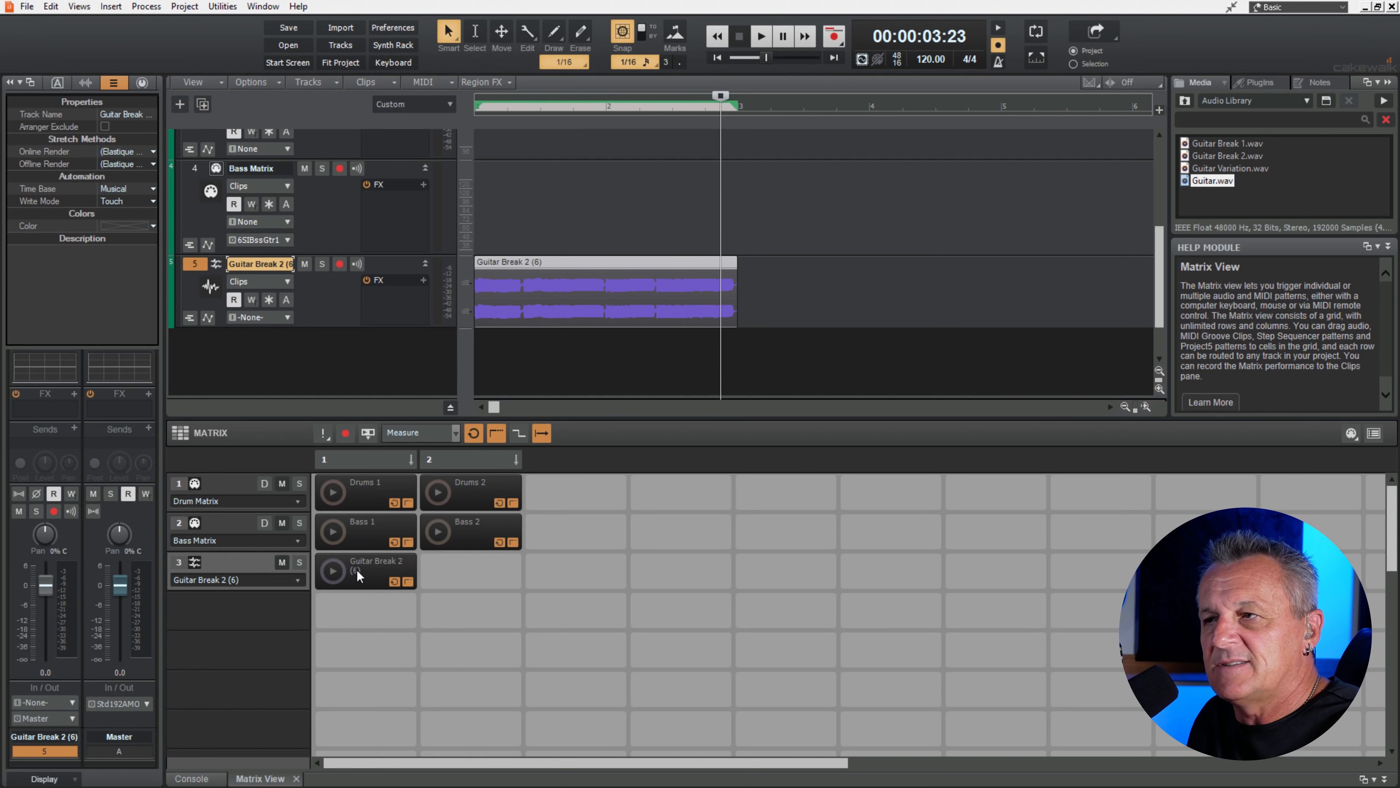
pyautogui.hotkey('ctrl', 'z')
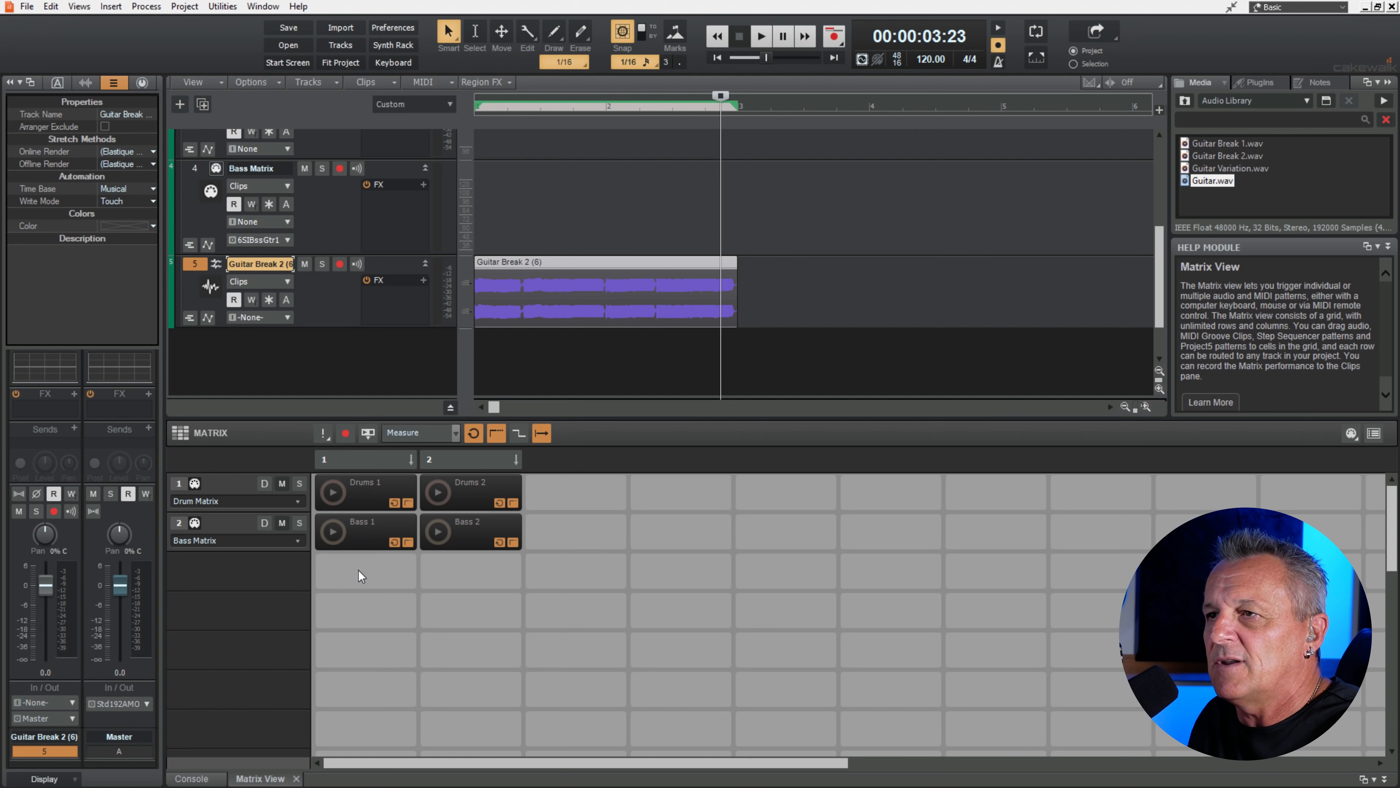
# Delete the Guitar Break 2 (6) audio track from the project.
pyautogui.rightClick(192, 265)
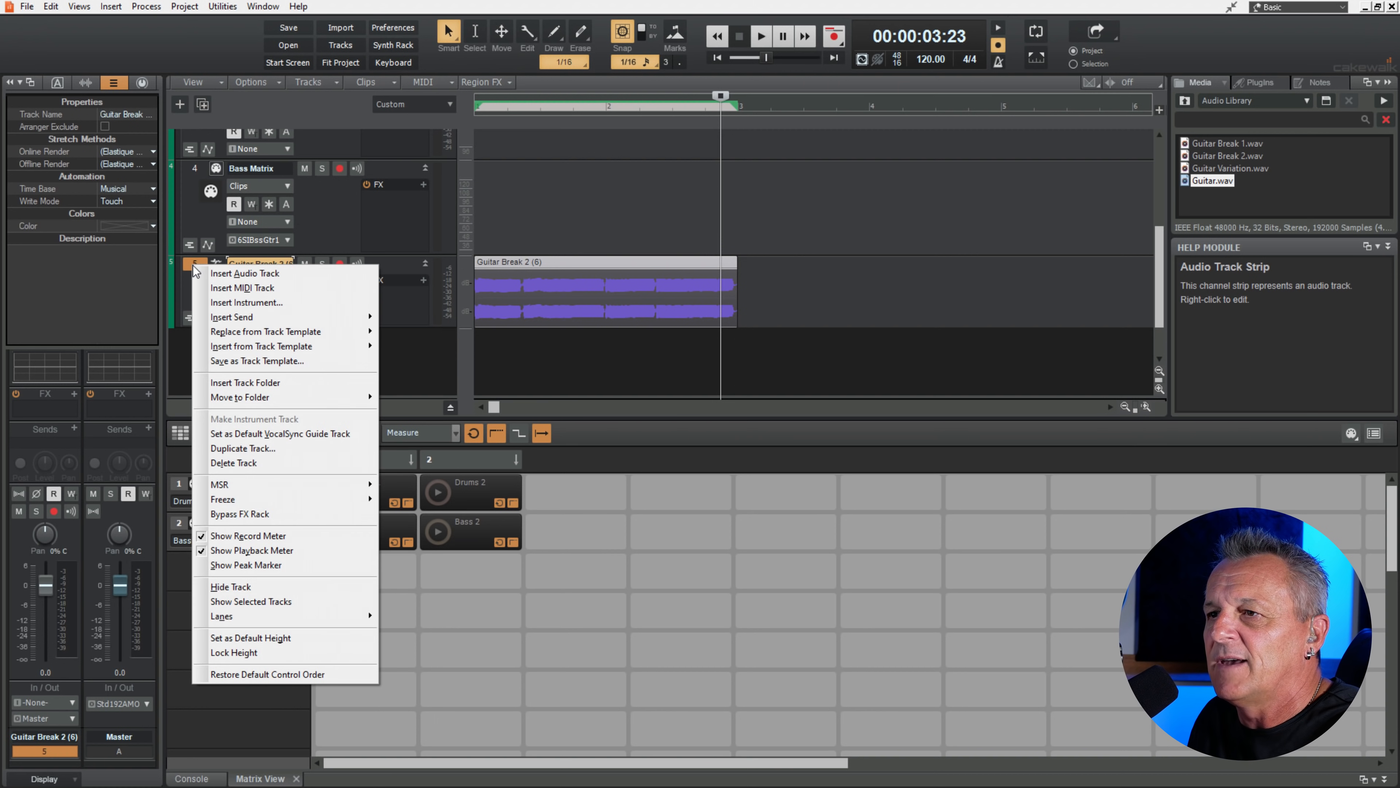
pyautogui.click(243, 462)
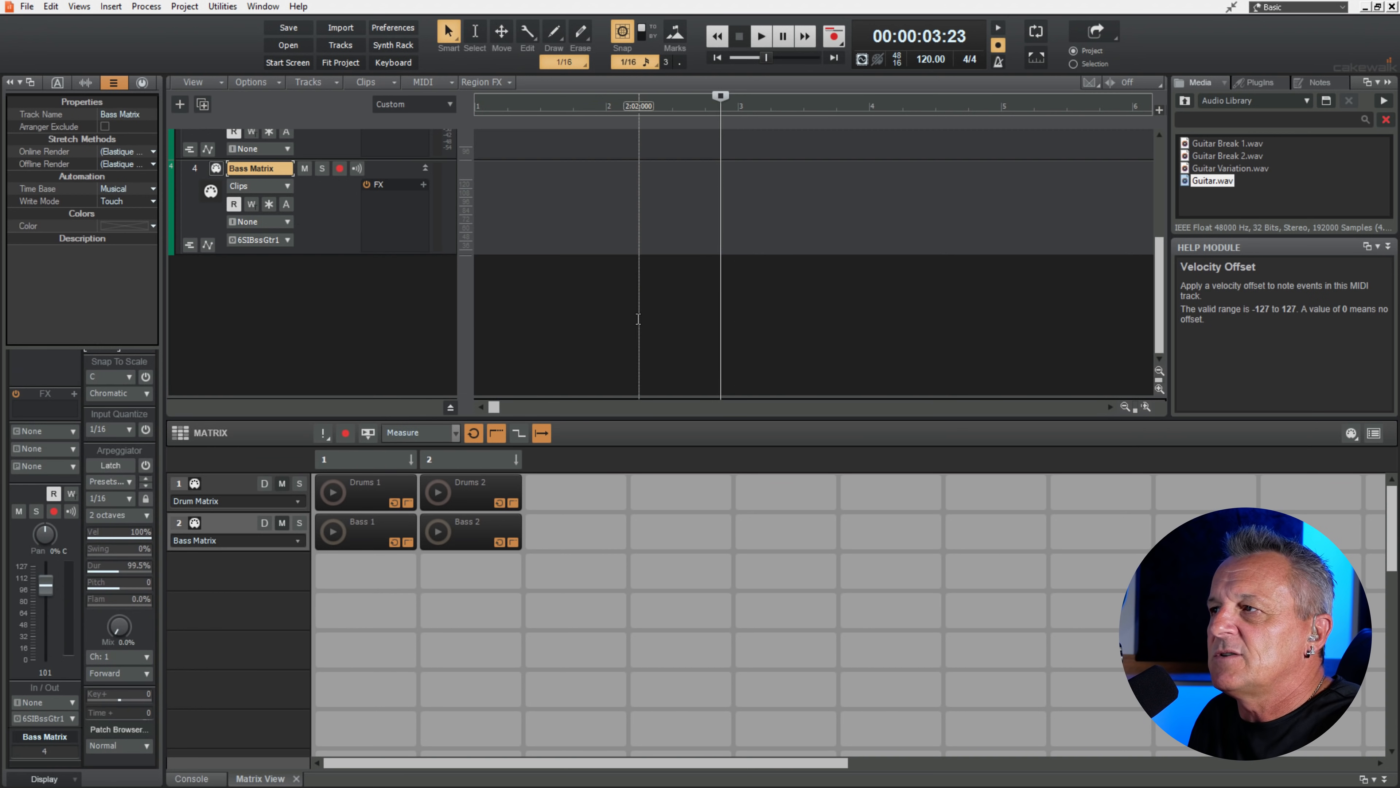
pyautogui.scroll(3, 514, 279)
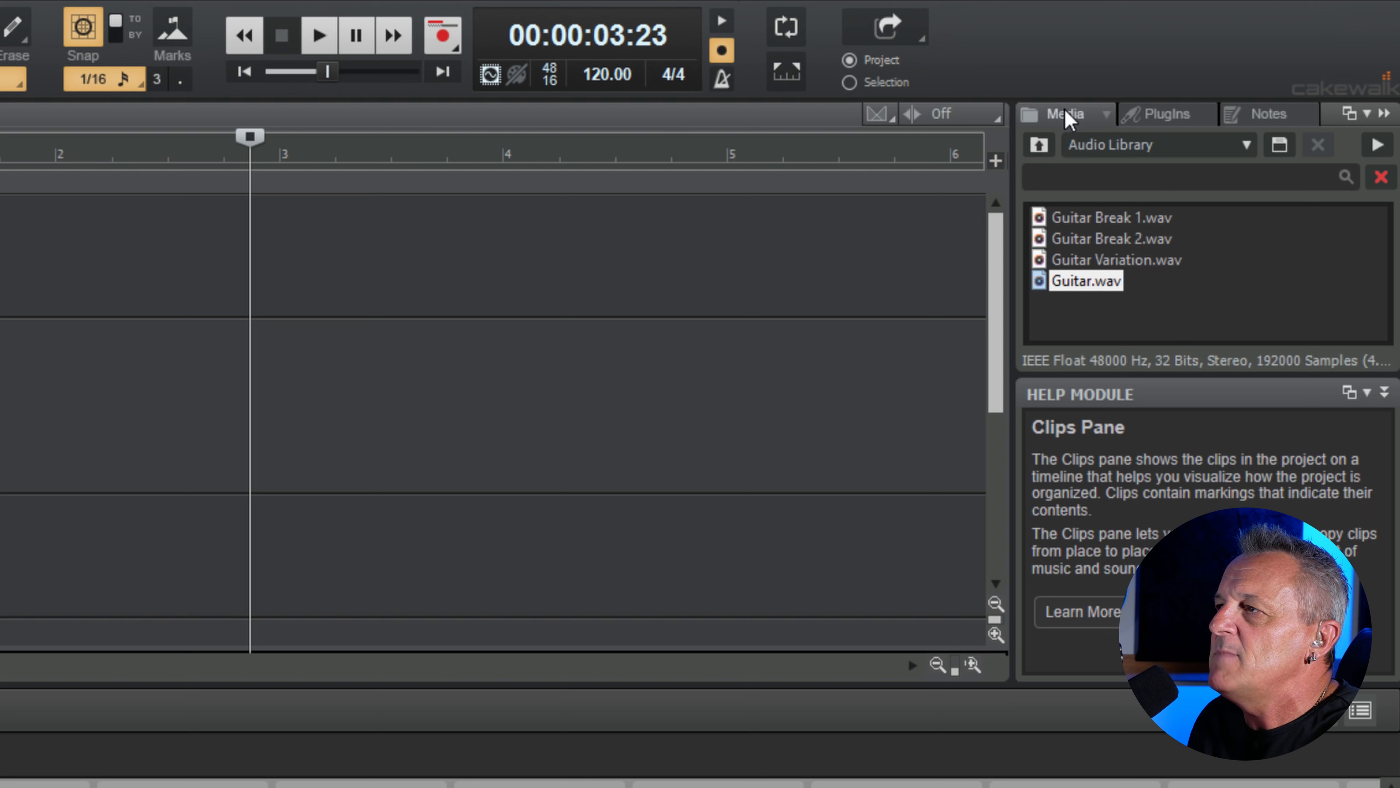
# Add Guitar.wav from the Audio Library in the media browser to the first cell of the Matrix's third row.
pyautogui.click(1070, 117)
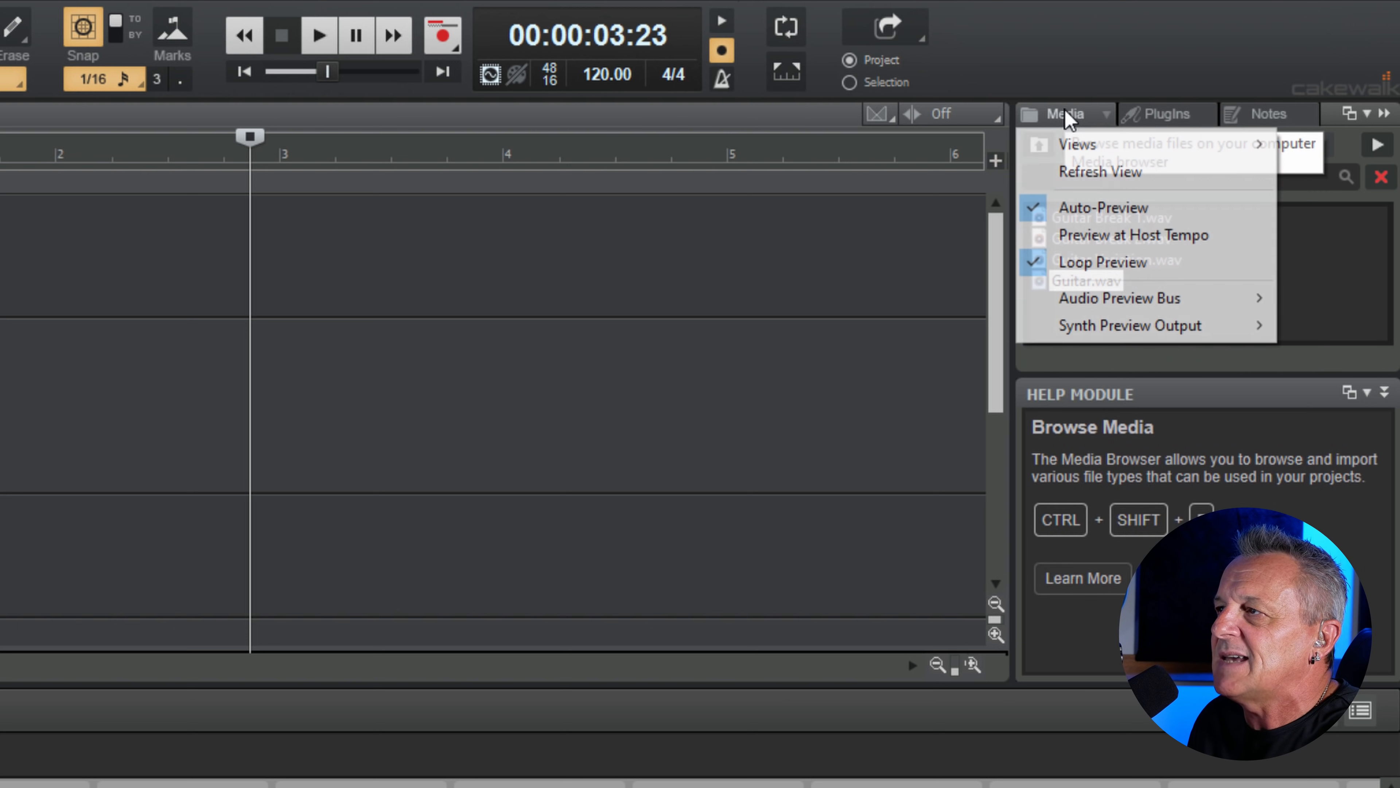
pyautogui.click(1107, 43)
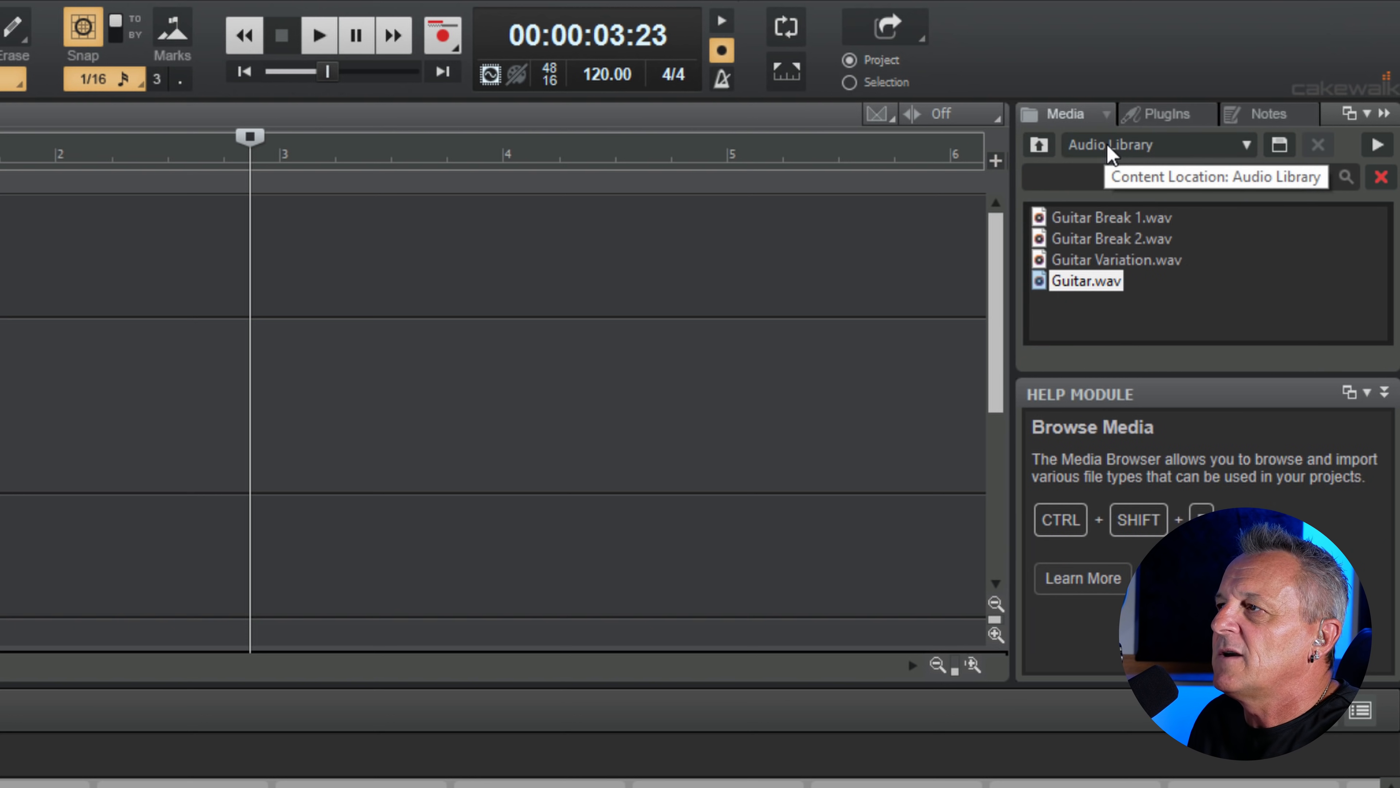
pyautogui.click(1117, 146)
pyautogui.click(1110, 203)
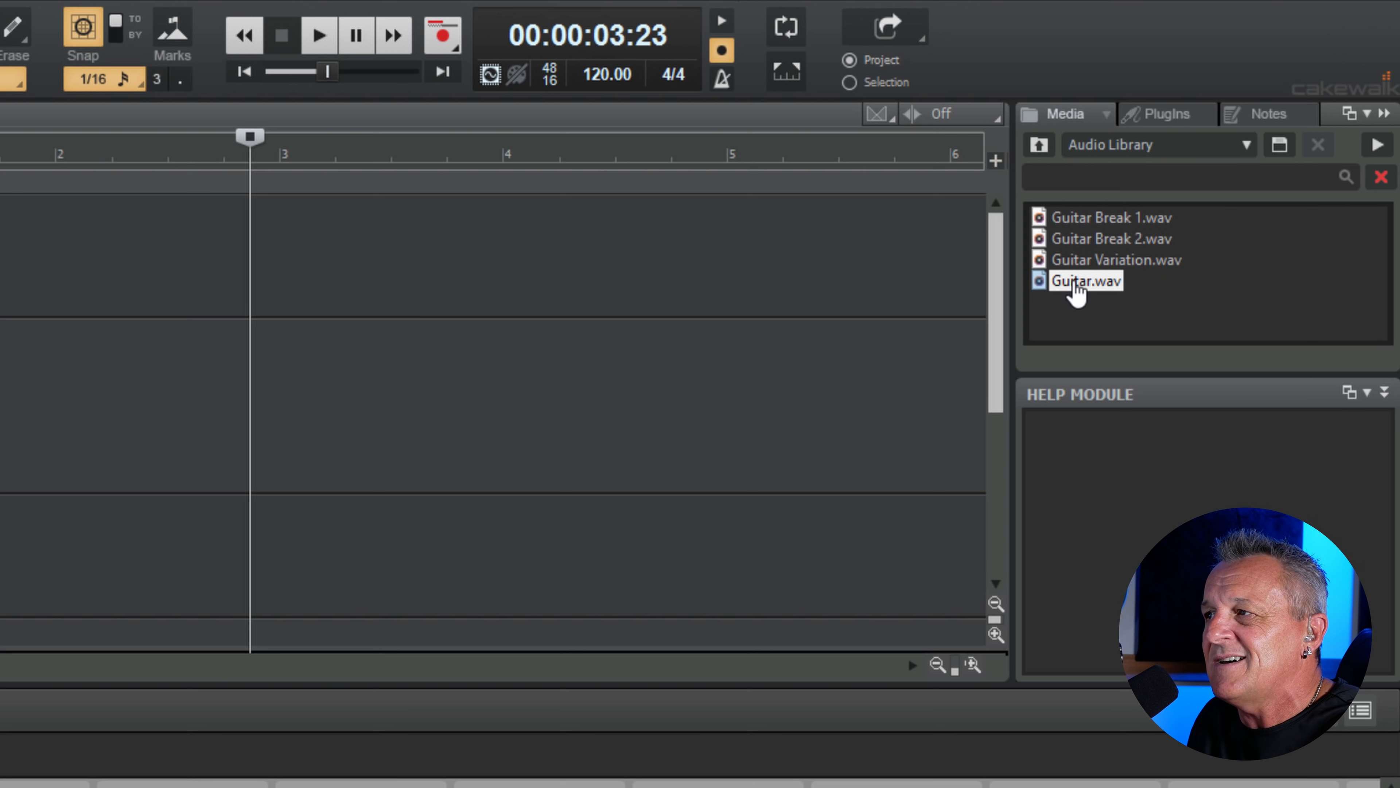
pyautogui.moveTo(1075, 293); pyautogui.dragTo(13, 787)
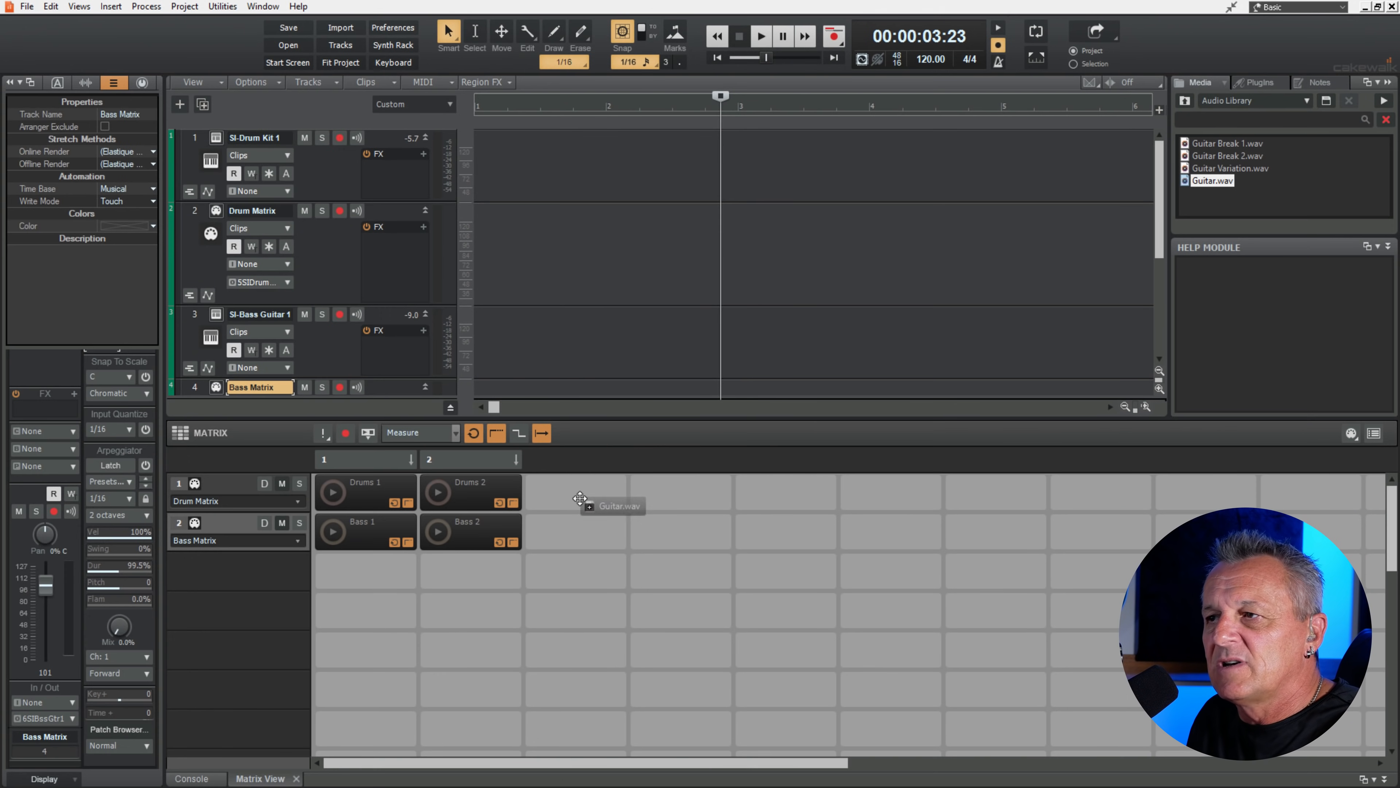
pyautogui.moveTo(579, 498); pyautogui.dragTo(361, 579)
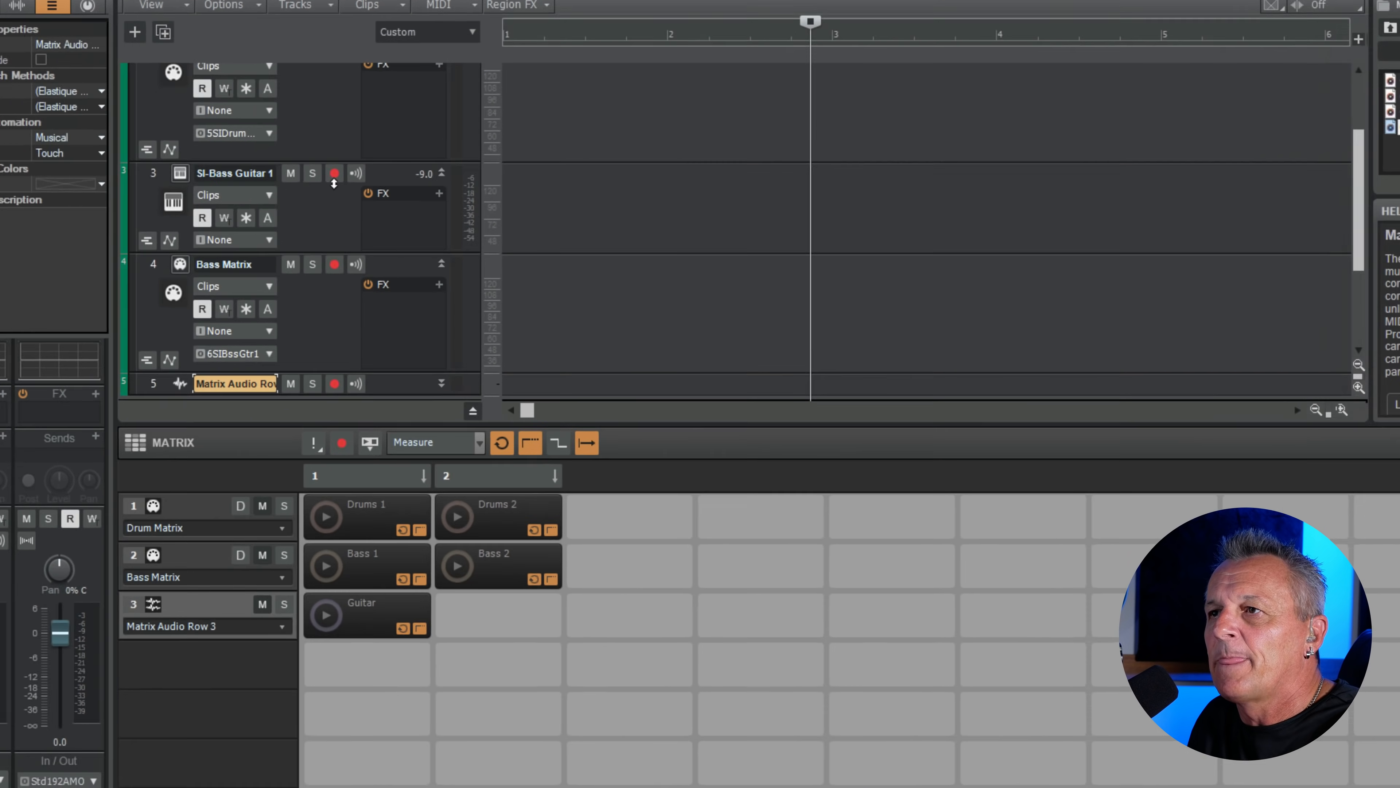
# Expand the Matrix Audio Row 3 track, rename it Guitar Matrix, and test its Guitar cell by starting and stopping it.
pyautogui.scroll(-2, 338, 233)
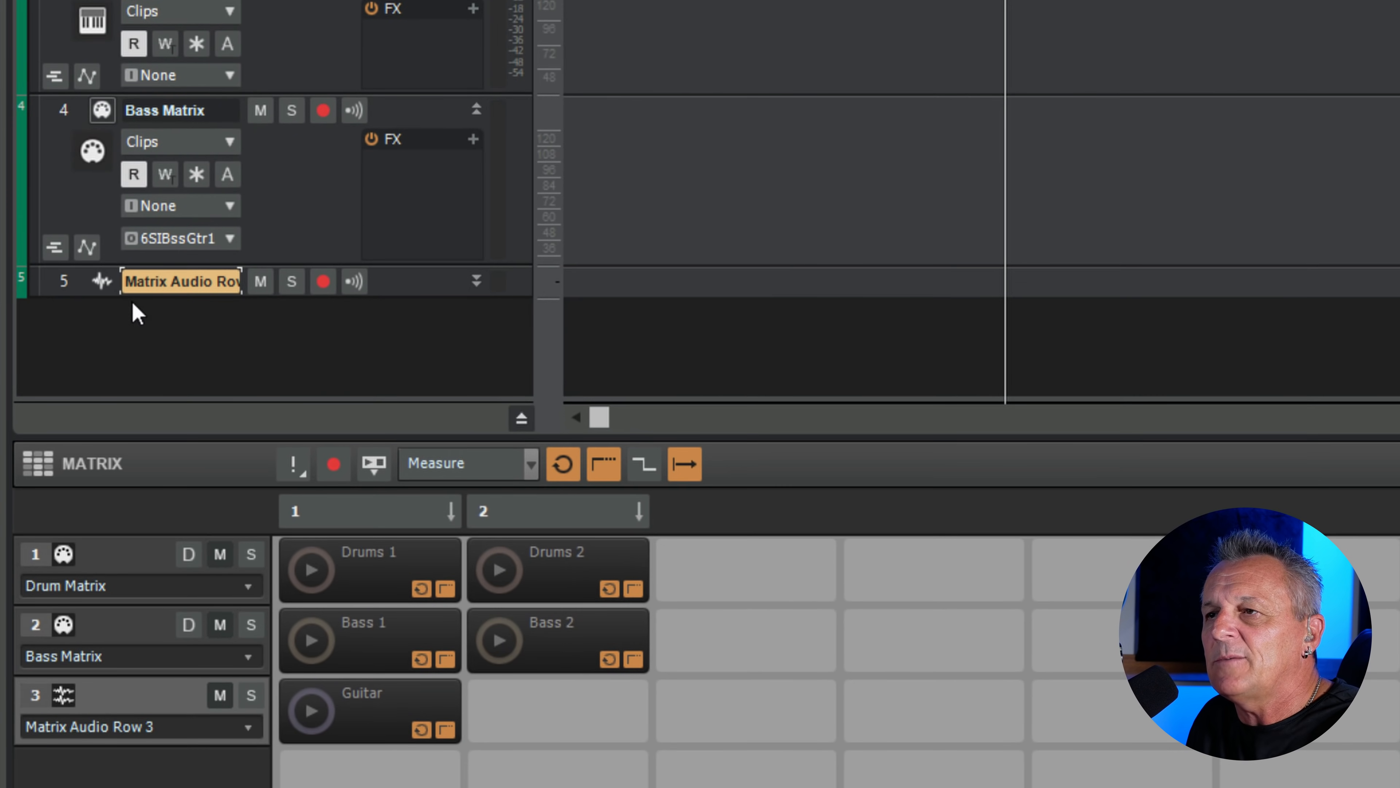
pyautogui.click(476, 281)
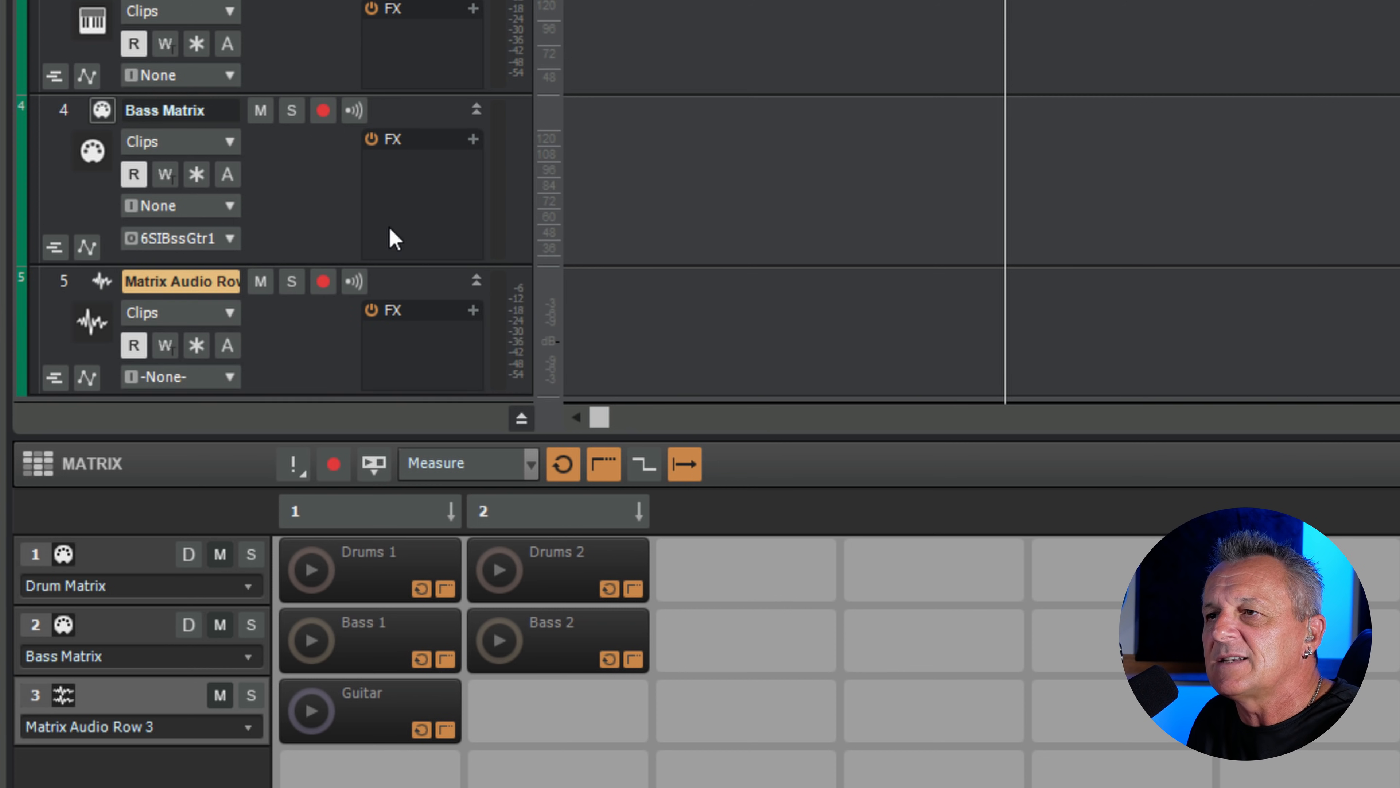
pyautogui.doubleClick(214, 282)
pyautogui.write('Guitar Matr')
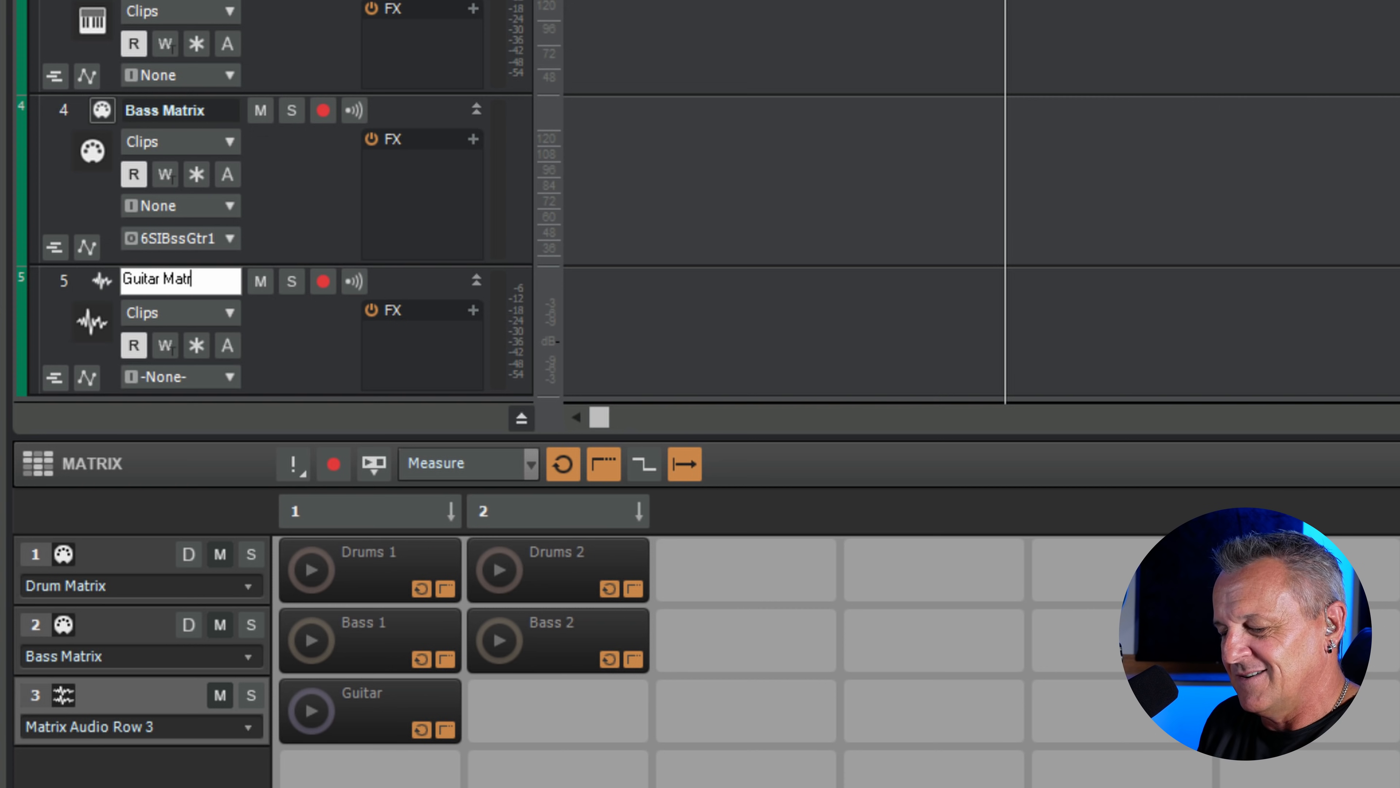
pyautogui.write('ix')
pyautogui.press('Return')
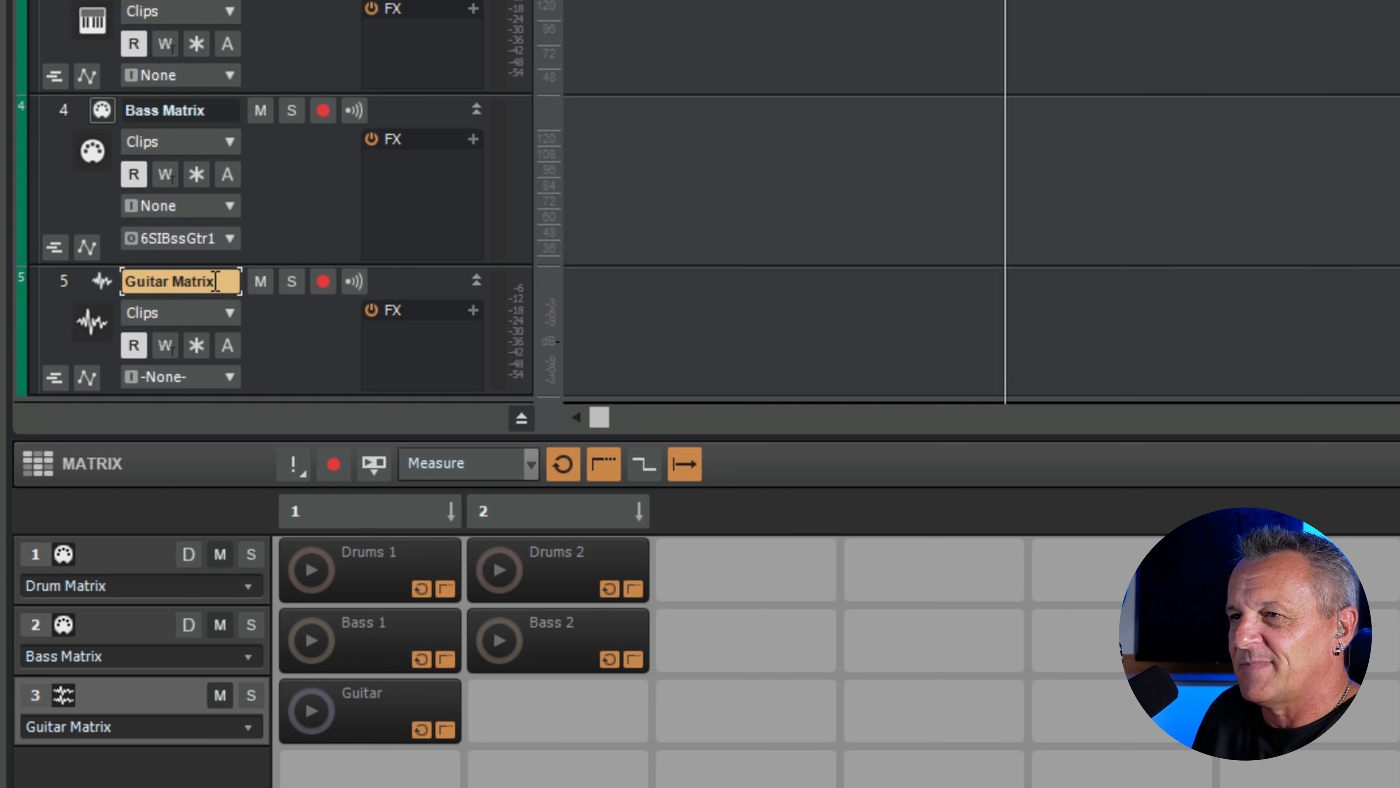
pyautogui.click(311, 712)
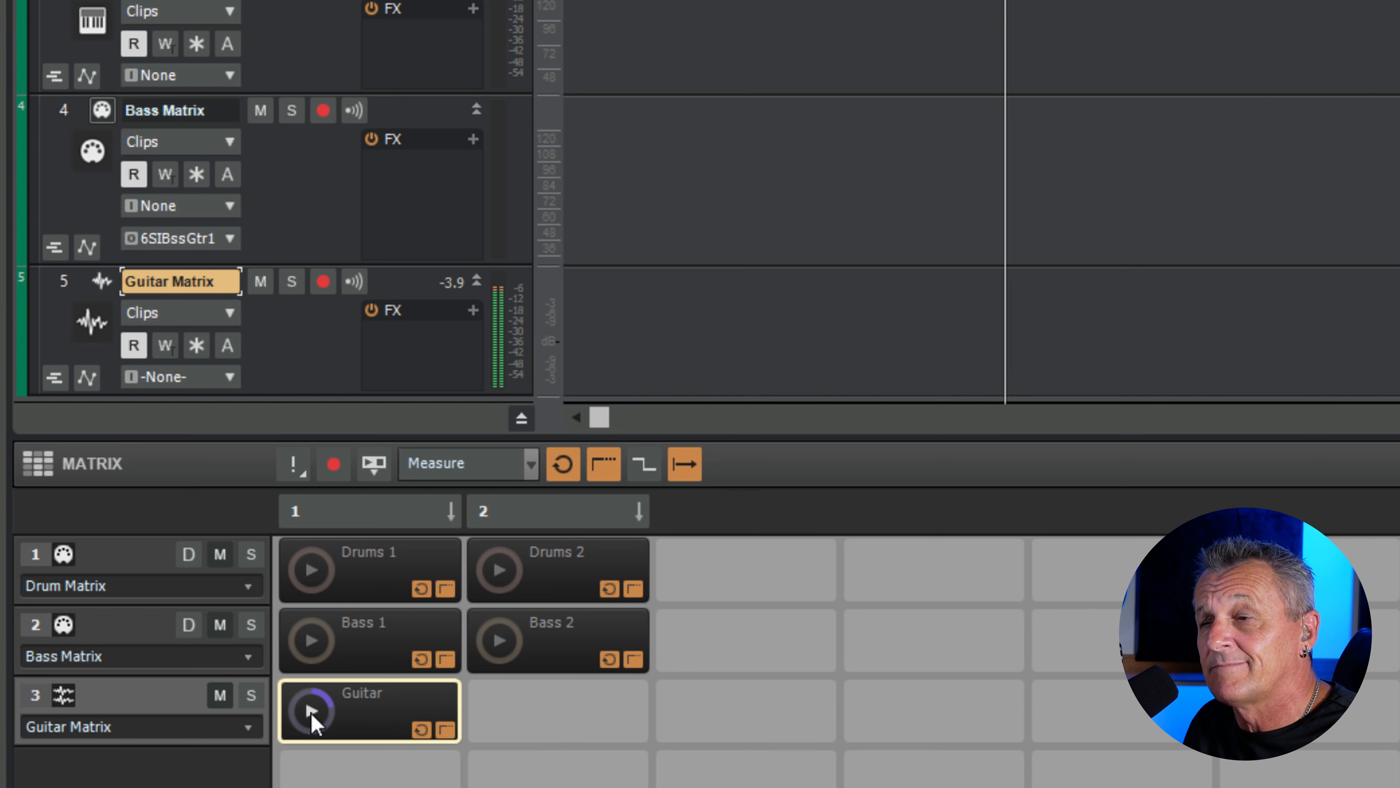
pyautogui.click(311, 713)
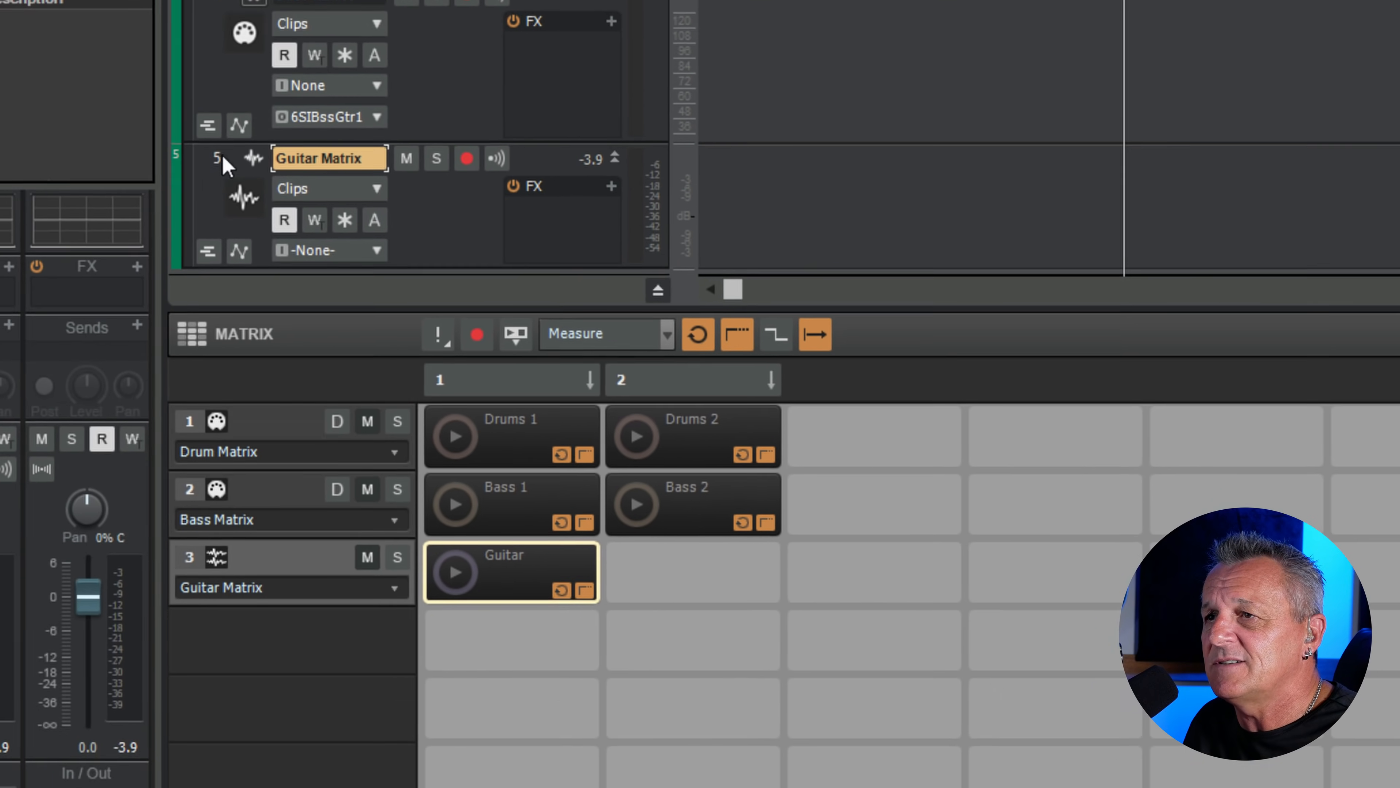
# Lower the Guitar Matrix track's volume to about -17 dB, checking the level by playing the Guitar cell.
pyautogui.click(64, 281)
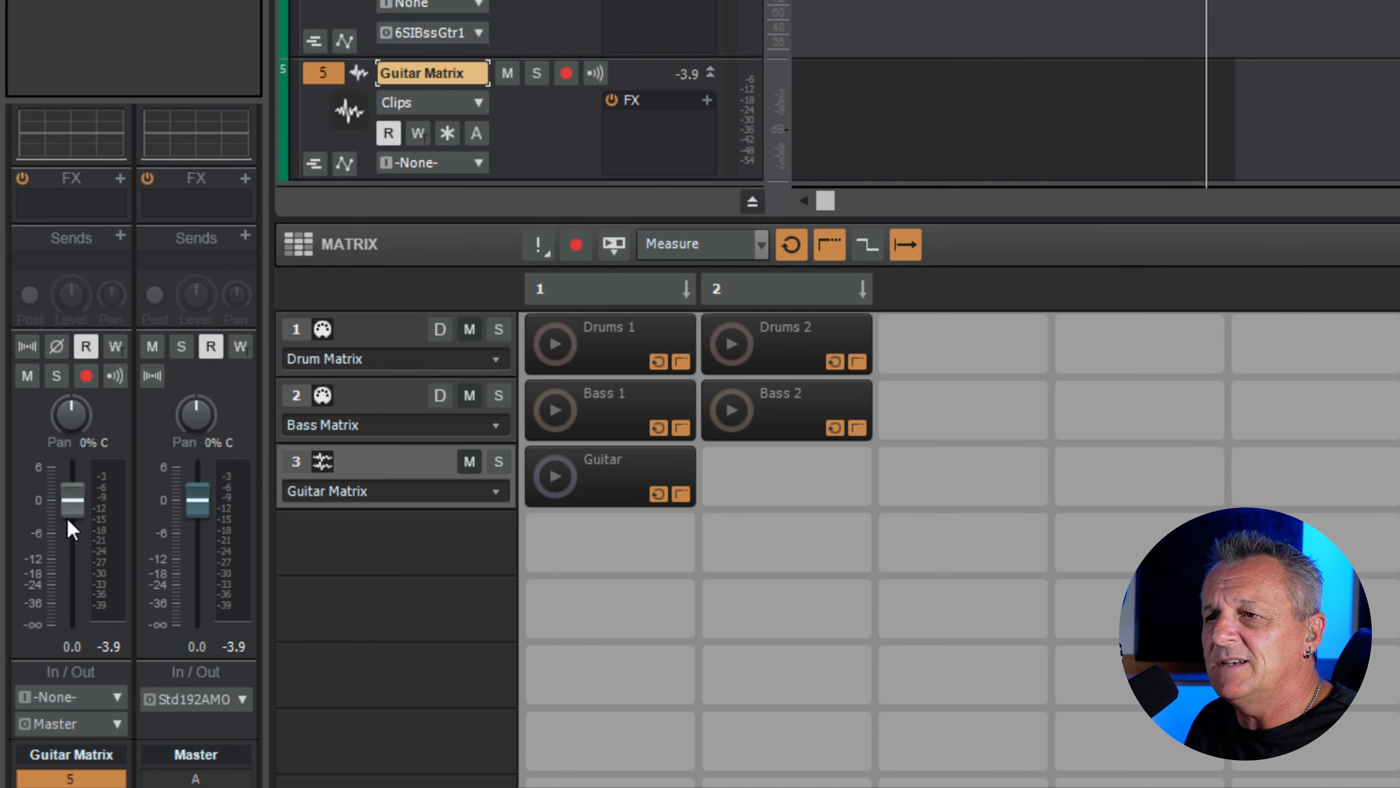
pyautogui.moveTo(73, 512)
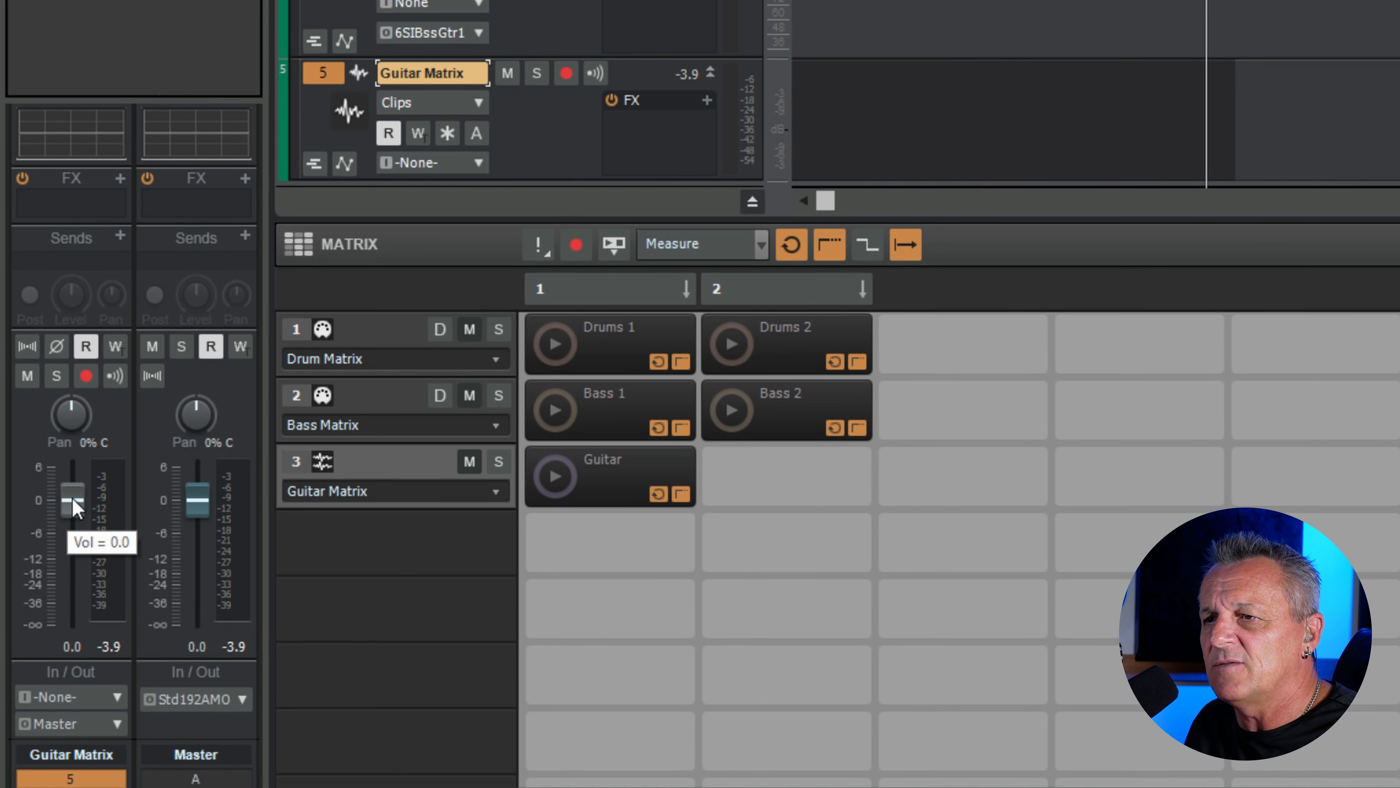
pyautogui.moveTo(73, 512); pyautogui.dragTo(73, 596)
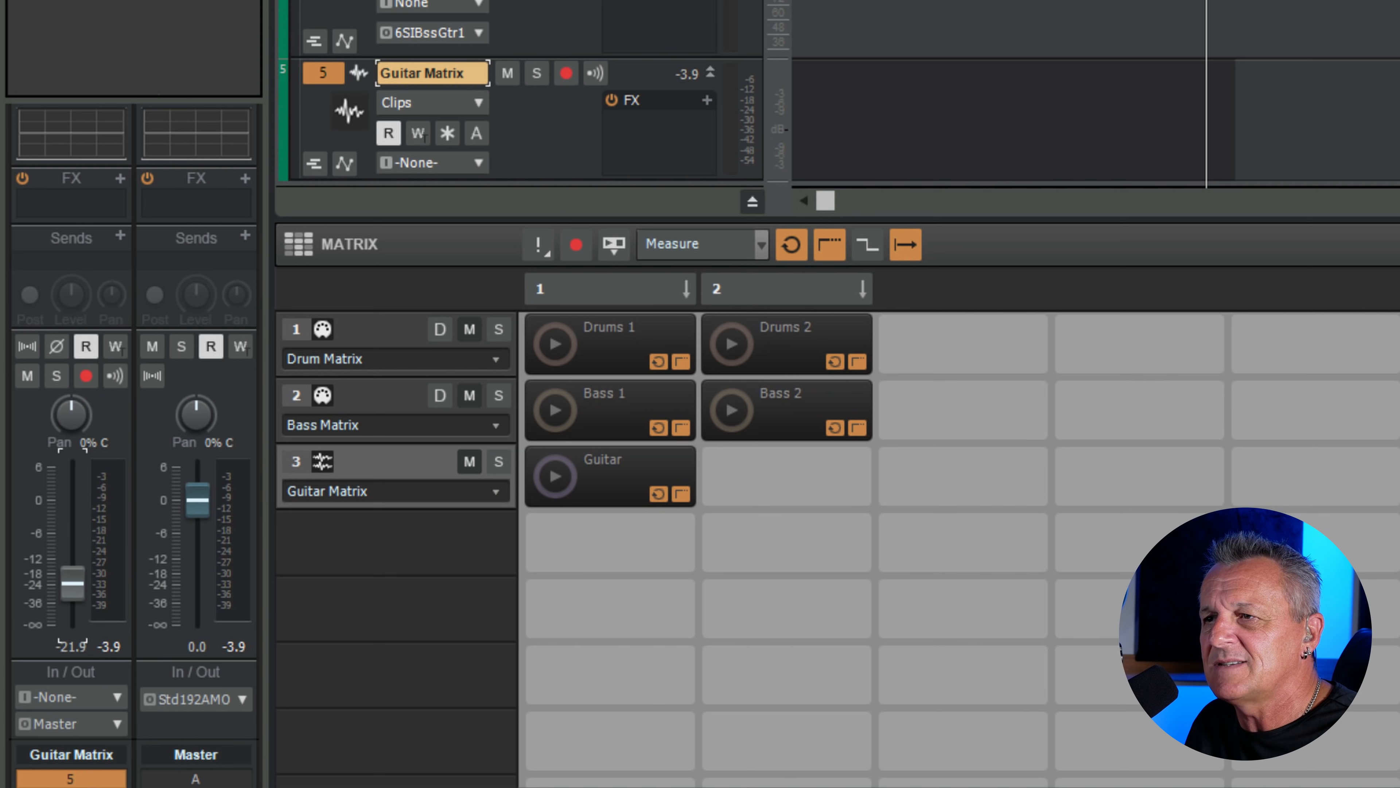
pyautogui.click(556, 480)
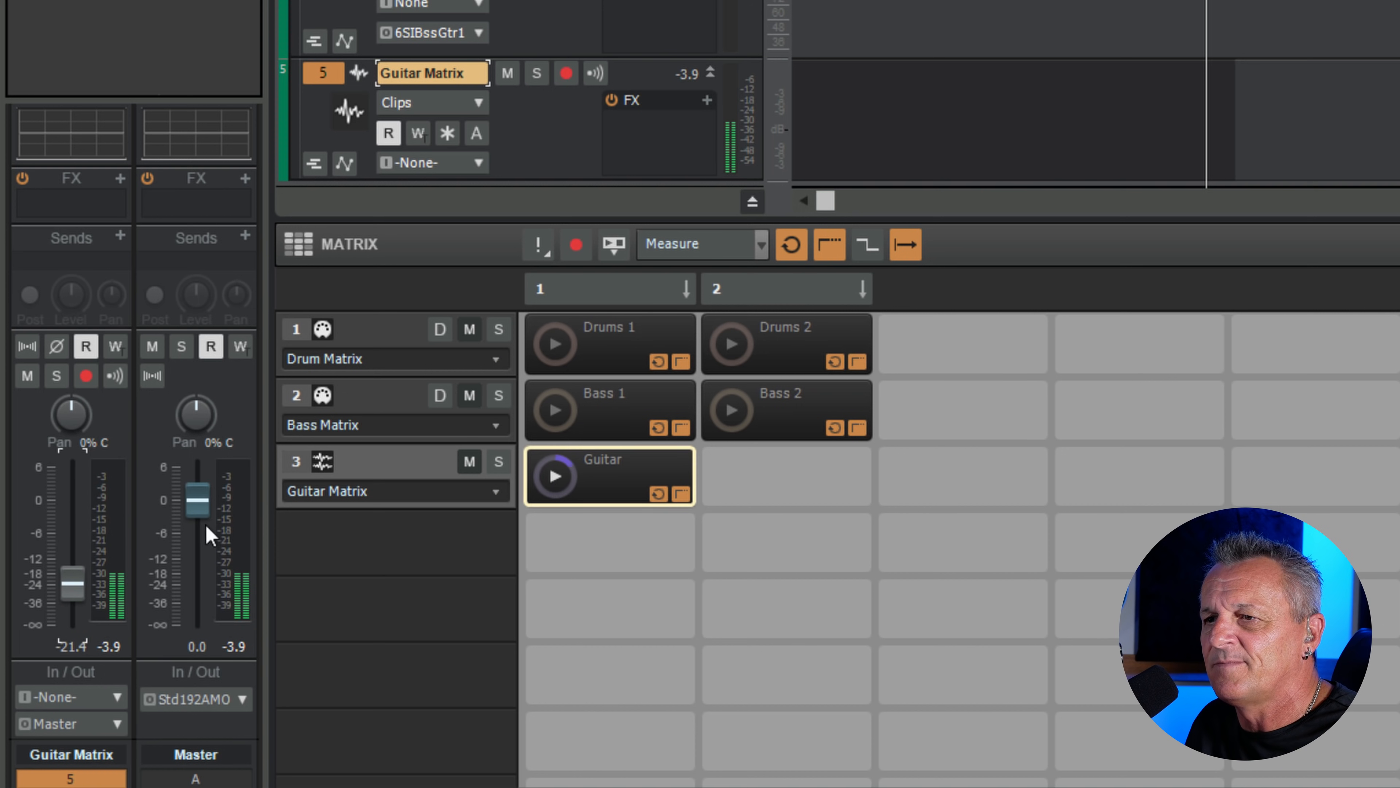
pyautogui.moveTo(71, 593); pyautogui.dragTo(71, 583)
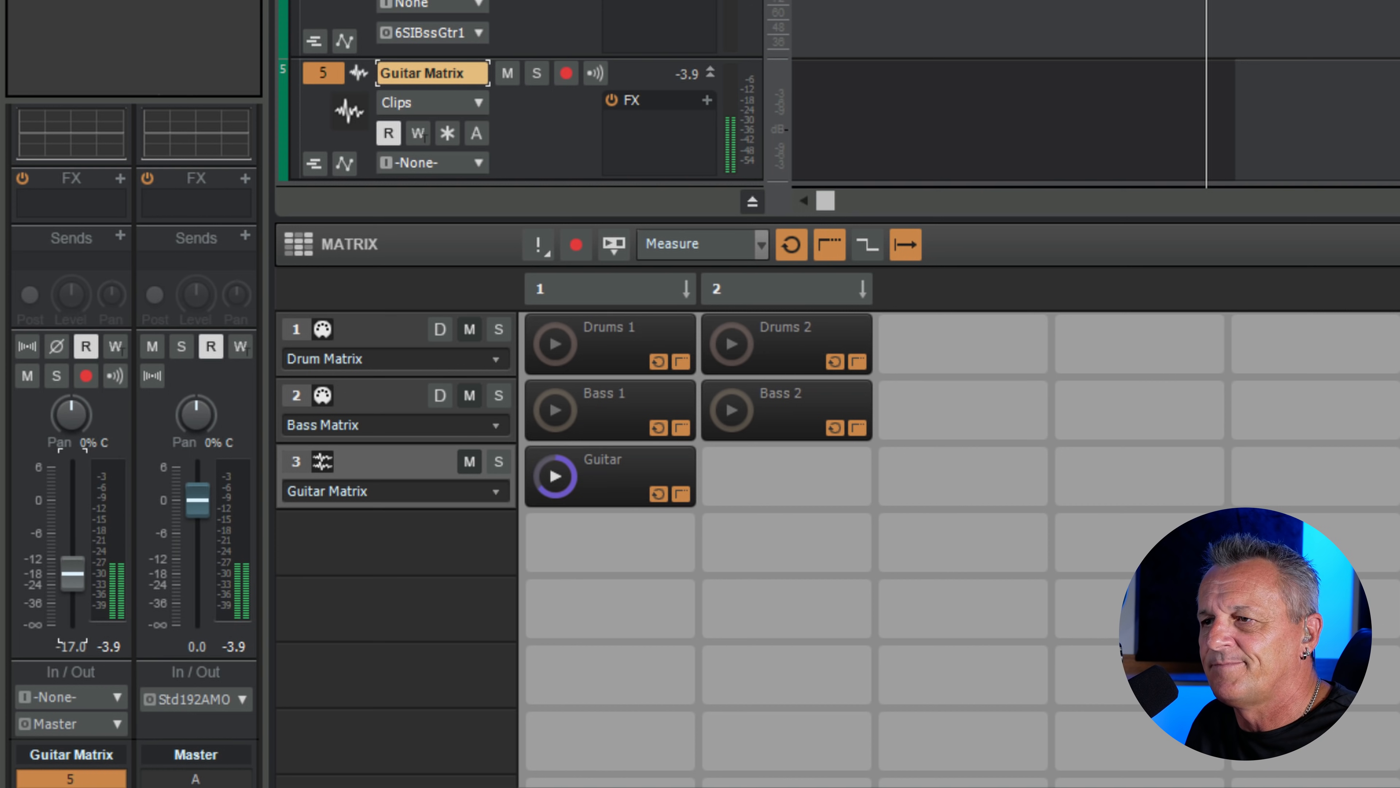
pyautogui.click(554, 475)
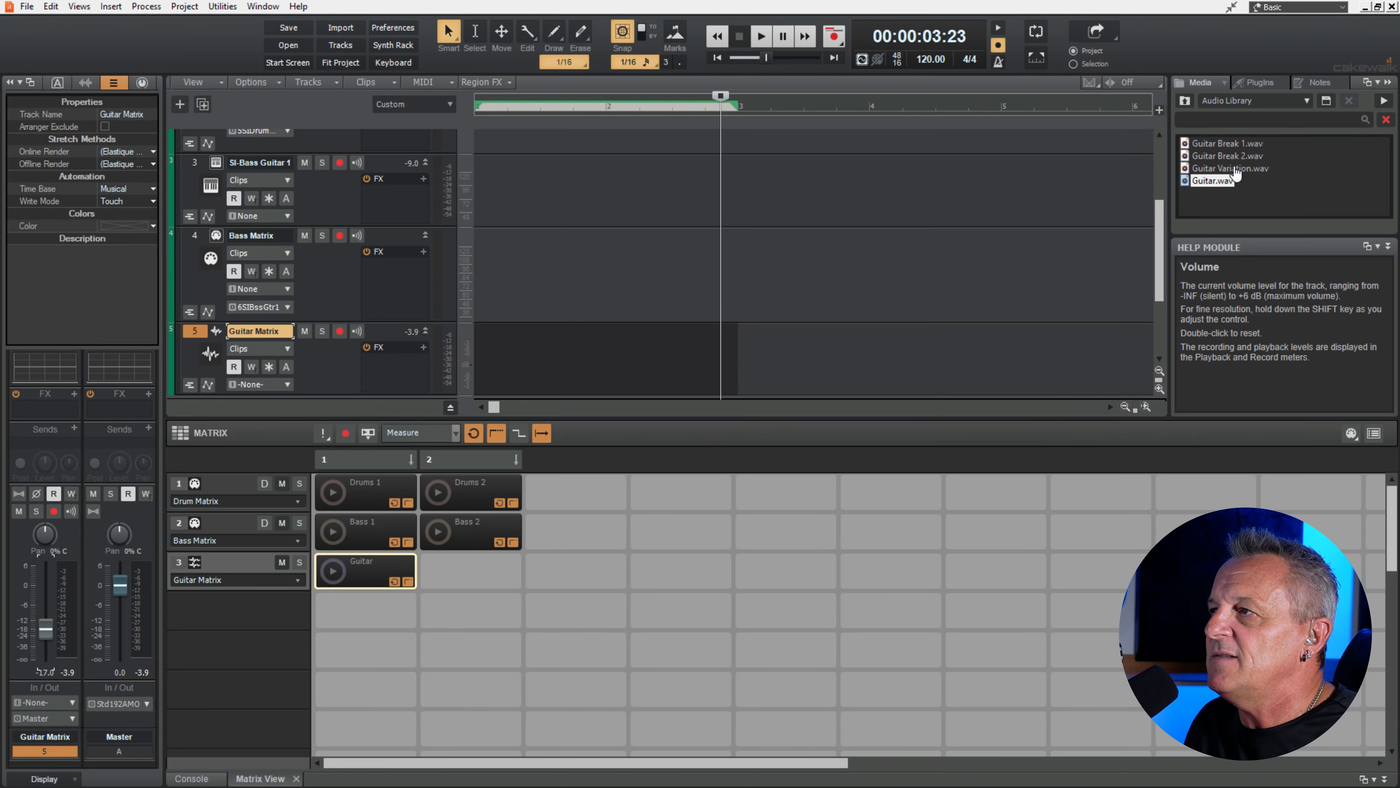
# Add Guitar Variation.wav to the second cell of the Guitar Matrix row and test it by starting and stopping it.
pyautogui.moveTo(1230, 168); pyautogui.dragTo(459, 568)
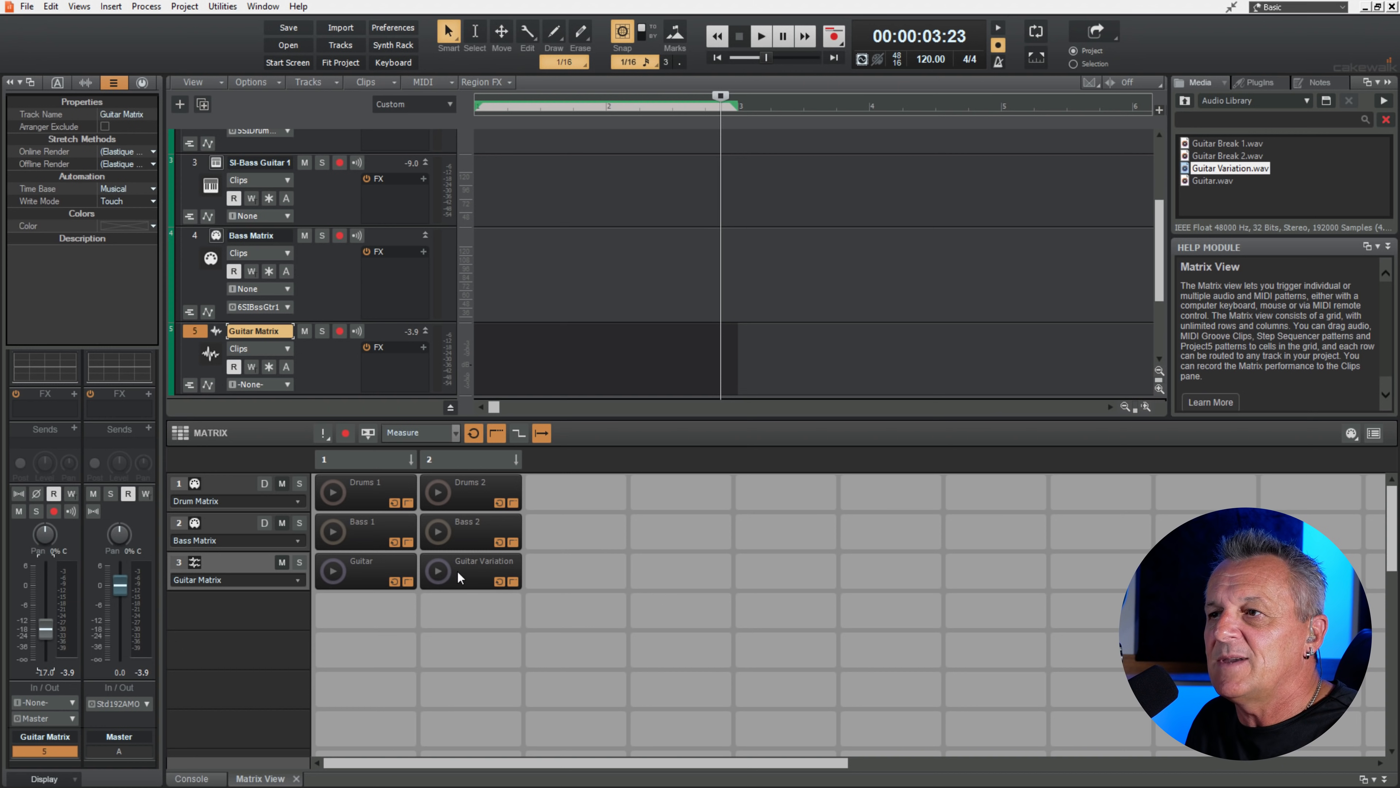
pyautogui.click(439, 573)
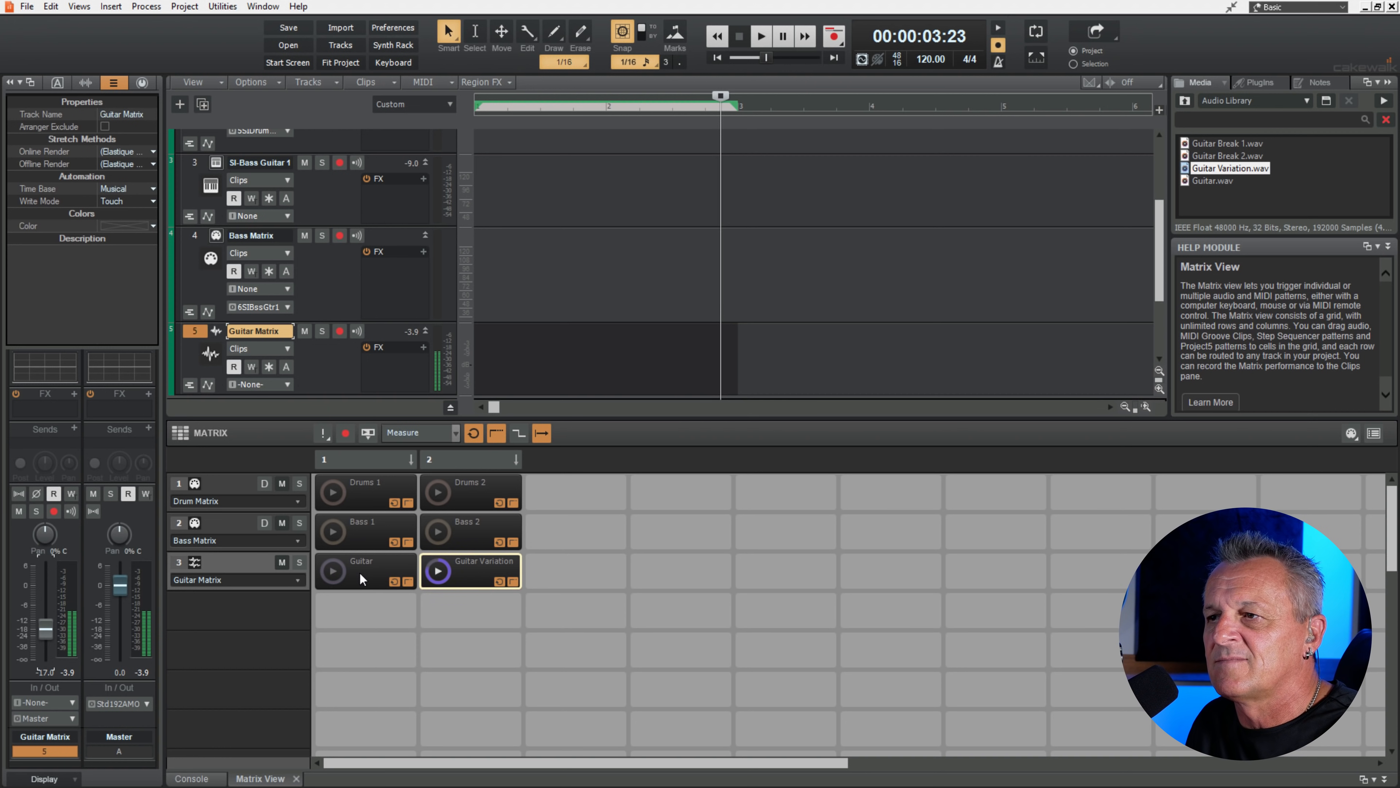
pyautogui.click(439, 574)
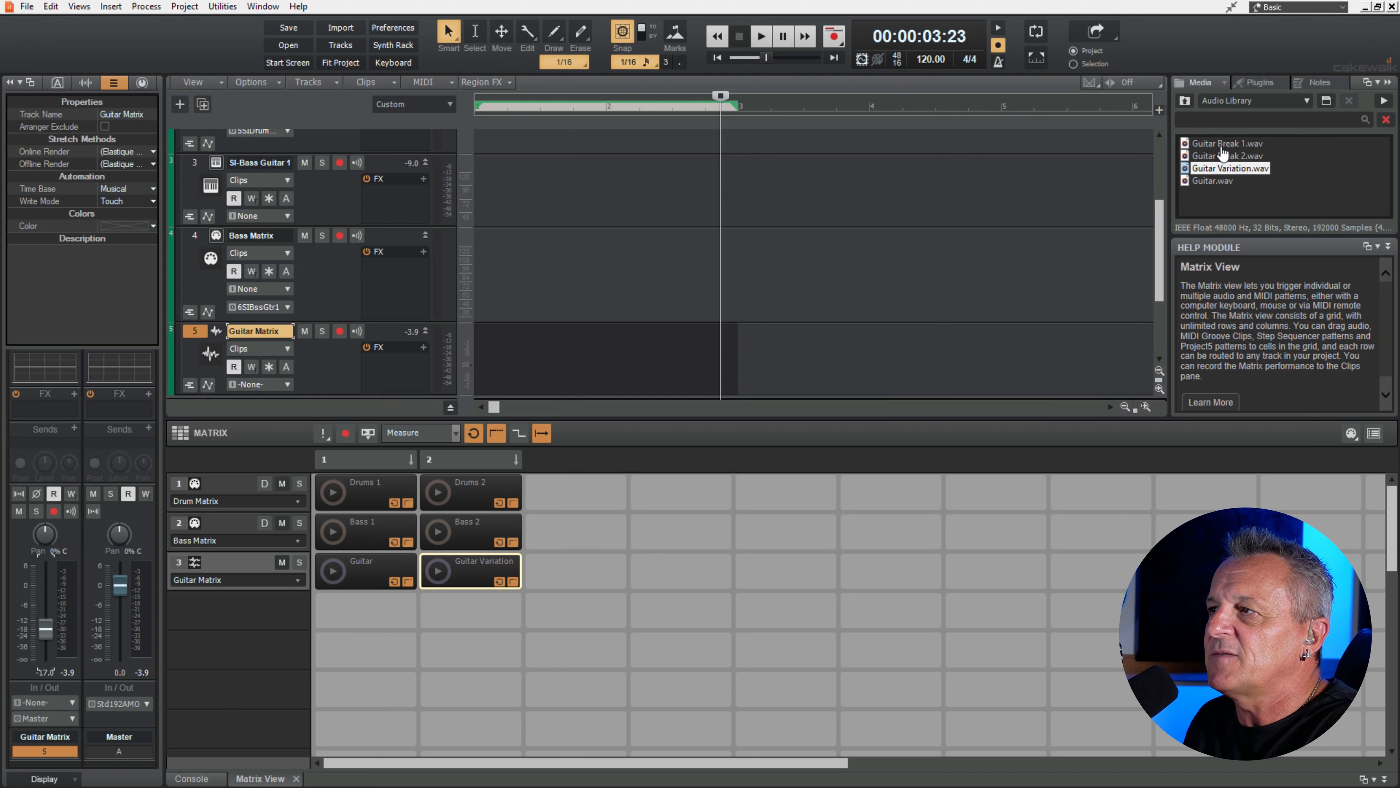
# Add Guitar Break 1.wav to the first cell of the Matrix's fourth row and route that row to the Guitar Matrix track.
pyautogui.moveTo(1216, 143); pyautogui.dragTo(359, 611)
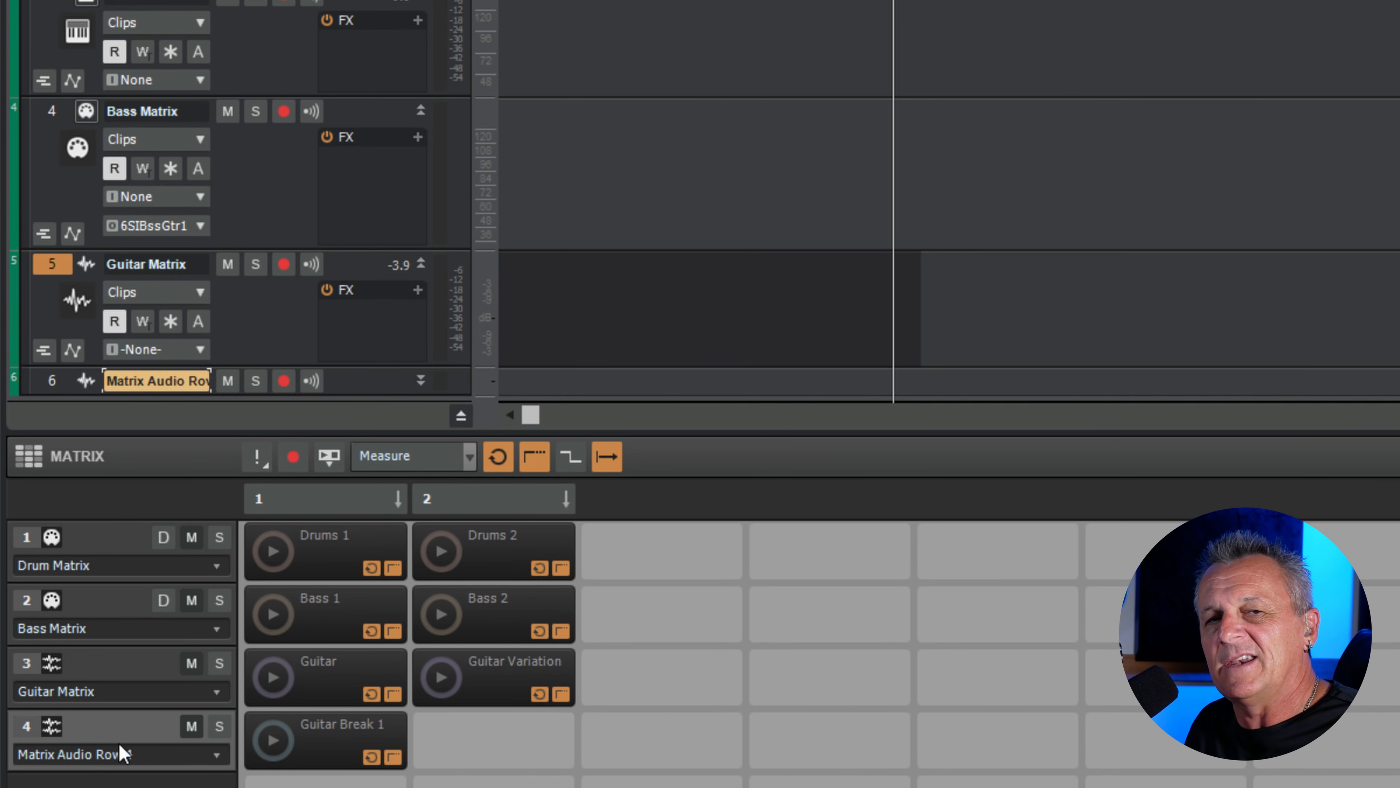
pyautogui.scroll(-3, 238, 245)
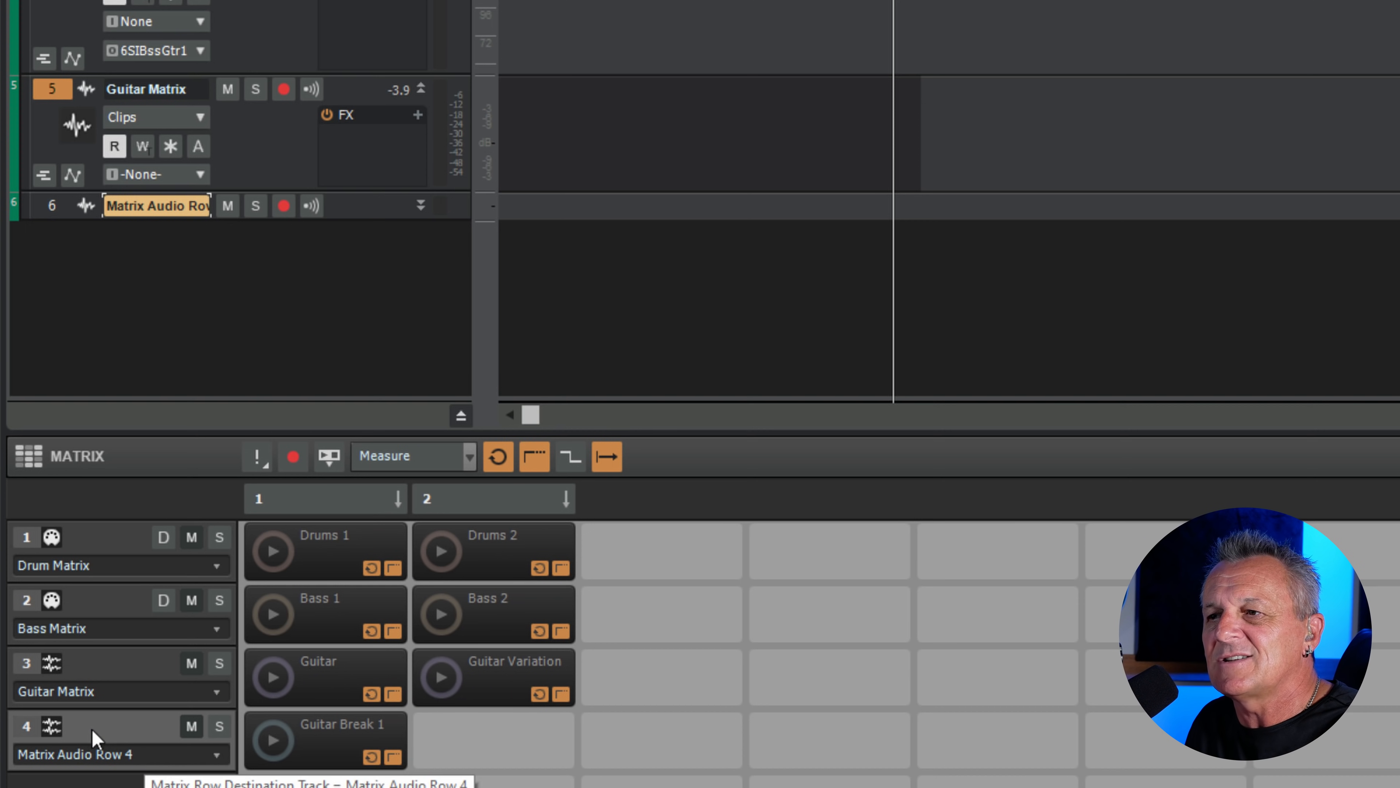
pyautogui.click(141, 754)
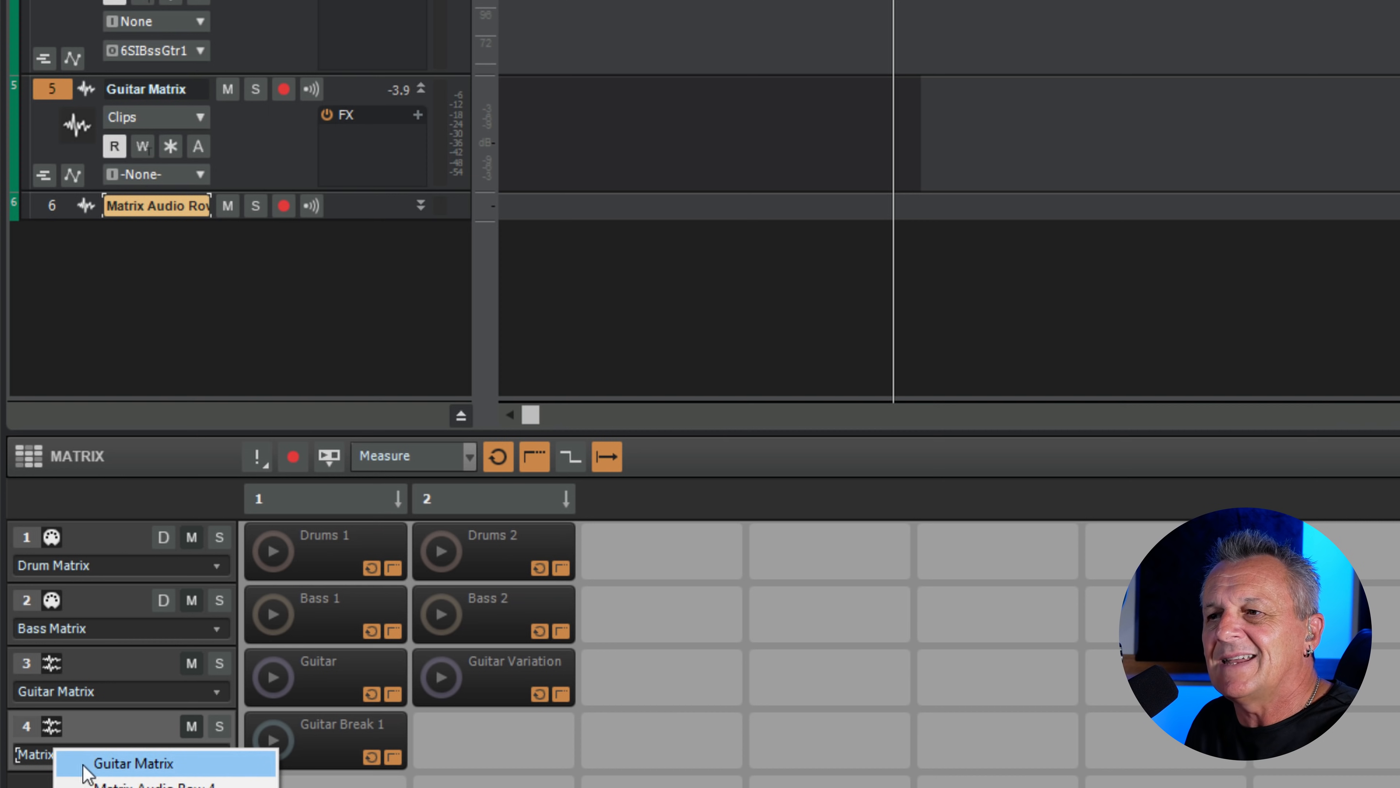
pyautogui.click(139, 769)
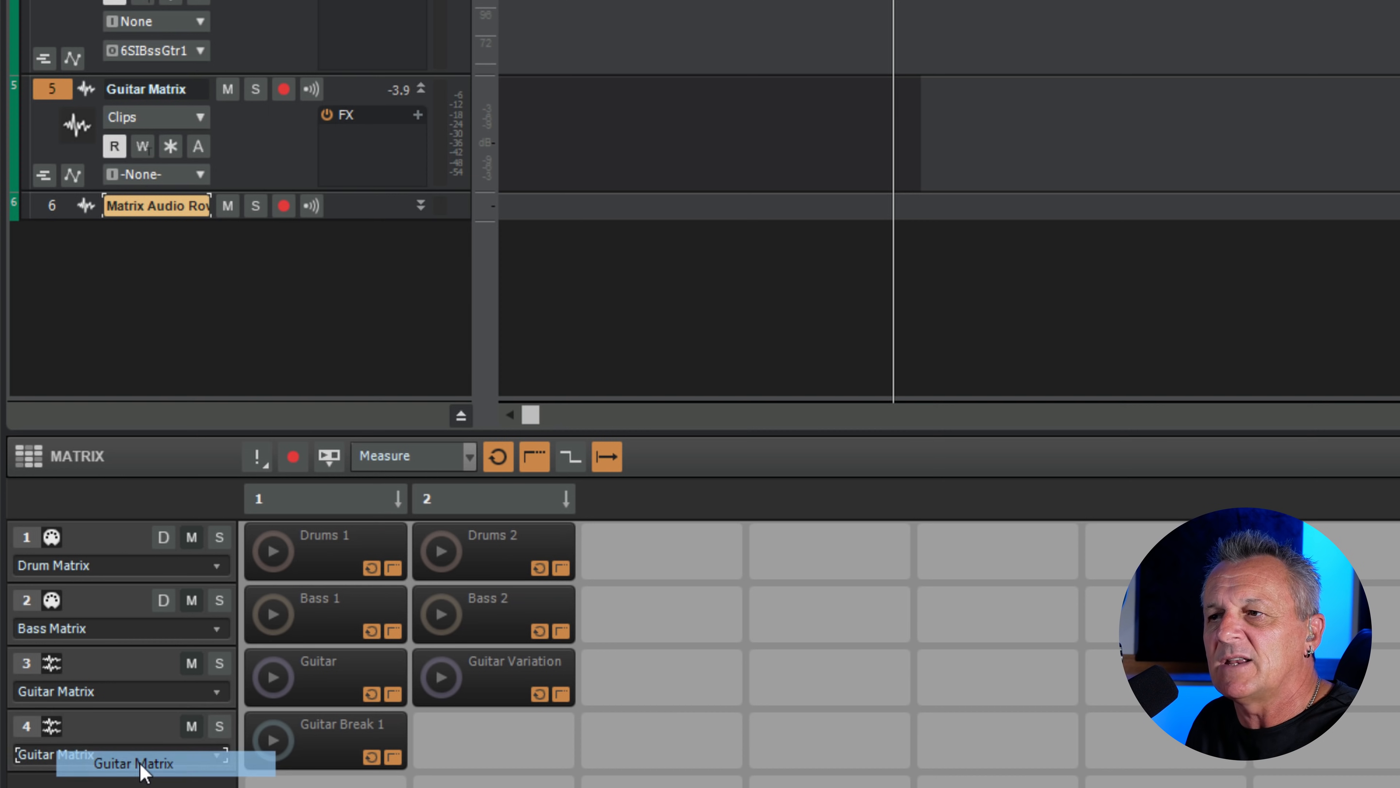
# Trigger the Guitar cell and follow it with the Guitar Break 1 cell to check that both play through the Guitar Matrix track.
pyautogui.click(272, 676)
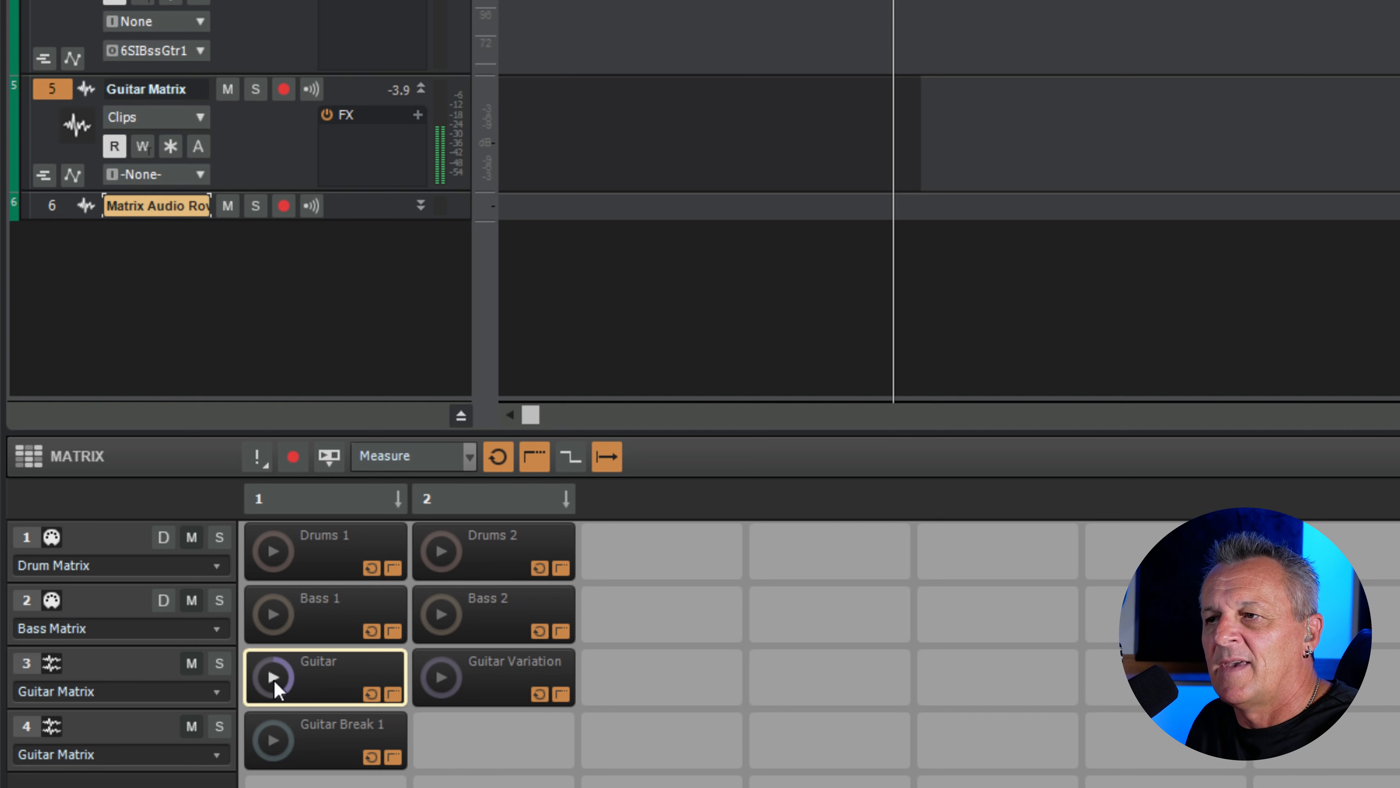
pyautogui.click(273, 740)
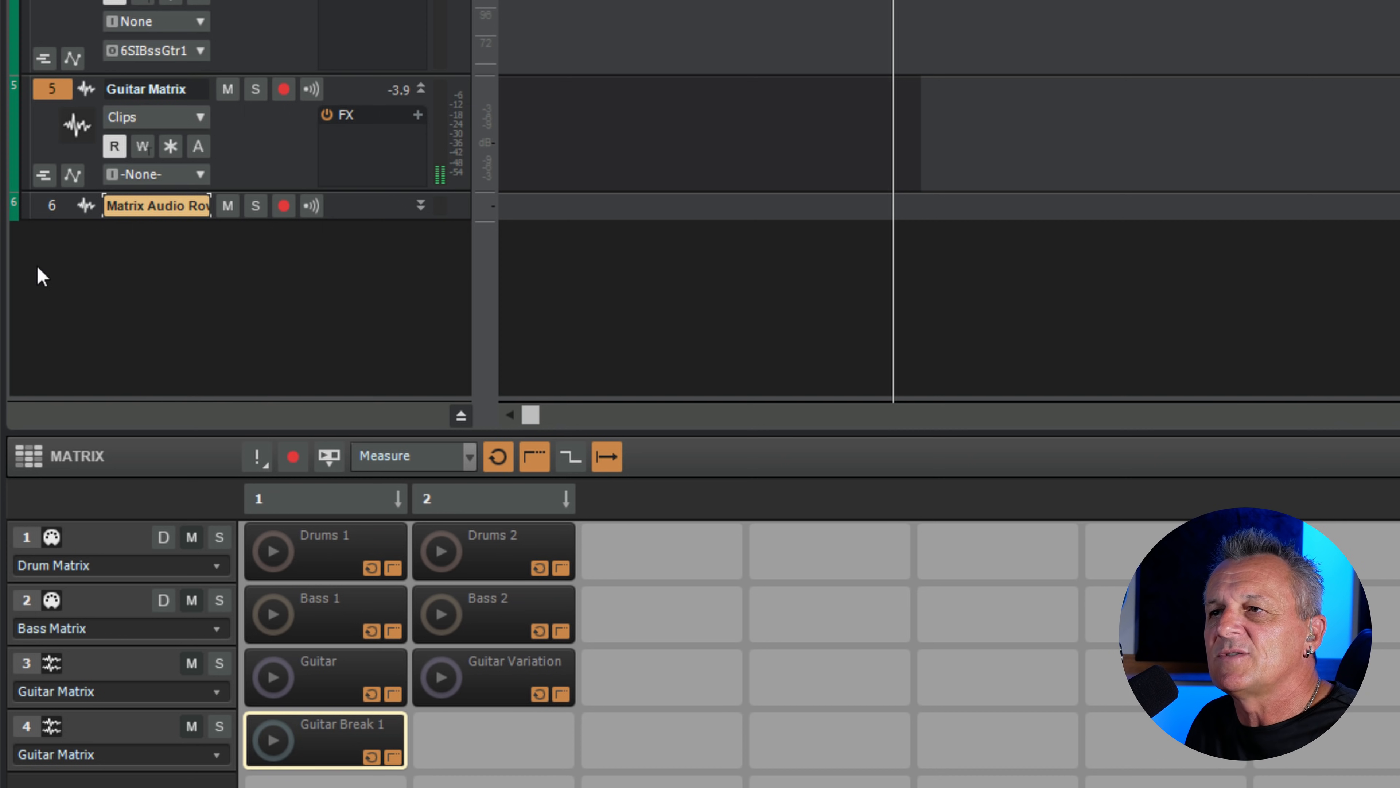
# Delete the leftover Matrix Audio Row track, track 6, below the Guitar Matrix track.
pyautogui.click(52, 209)
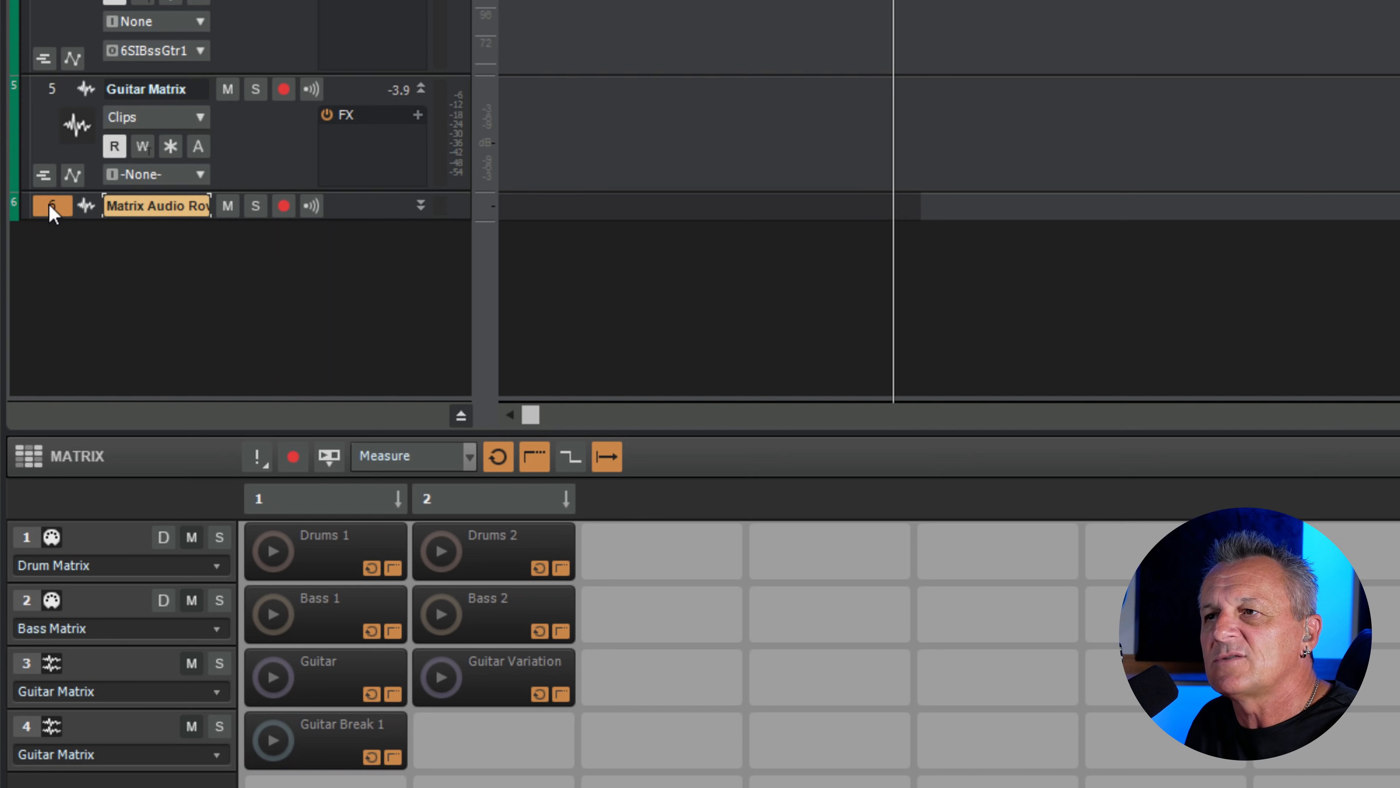
pyautogui.rightClick(50, 208)
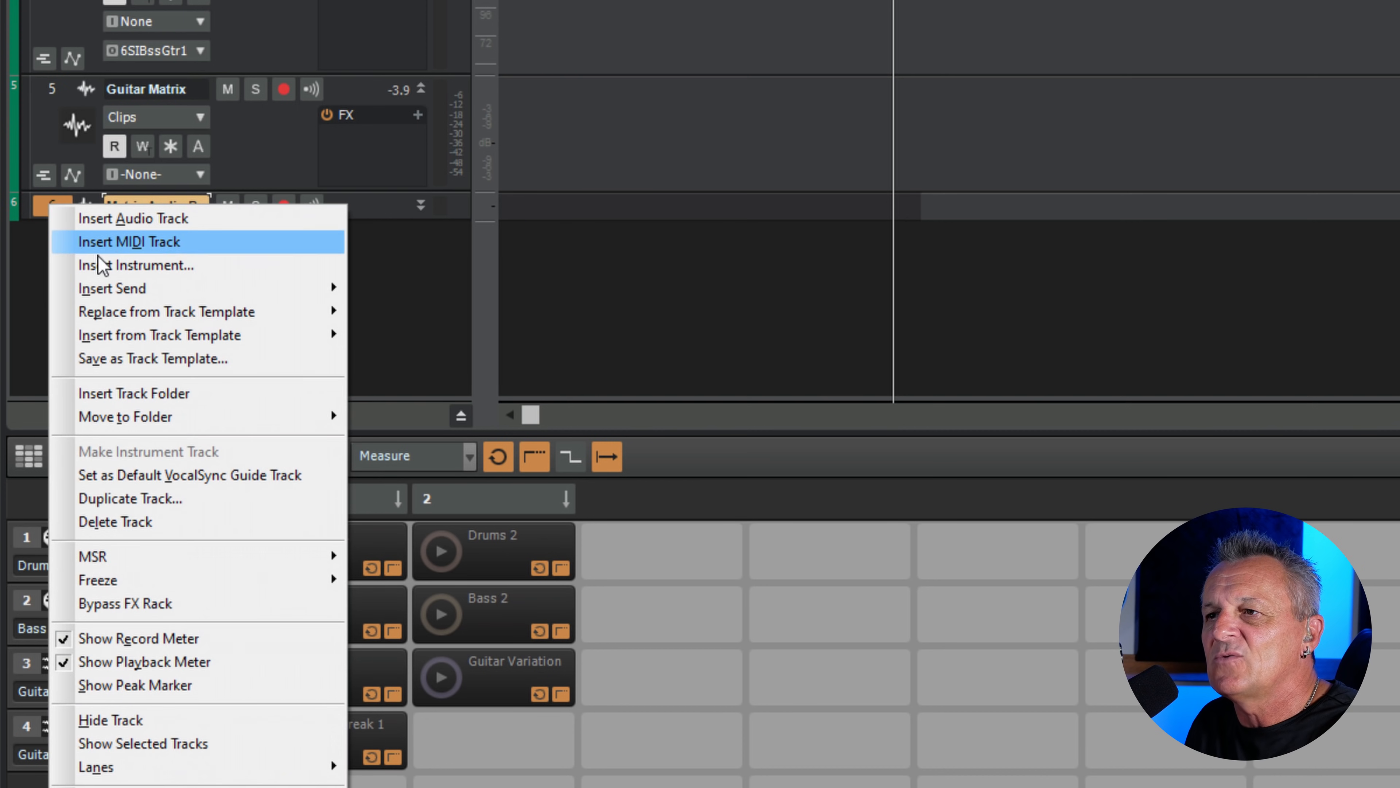
pyautogui.click(132, 524)
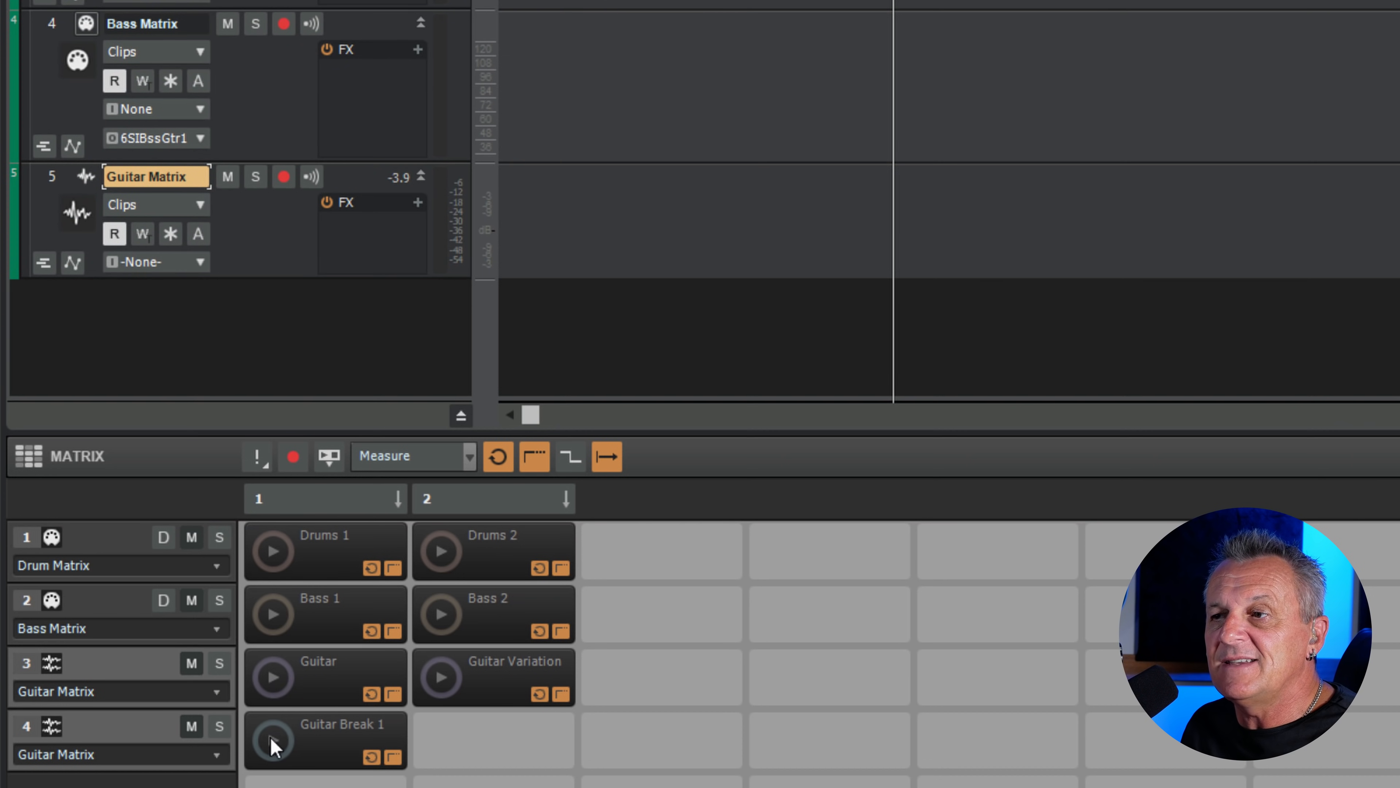
# Play the Guitar and Guitar Break 1 cells together to hear them combined, and stop playback.
pyautogui.click(271, 670)
pyautogui.click(278, 744)
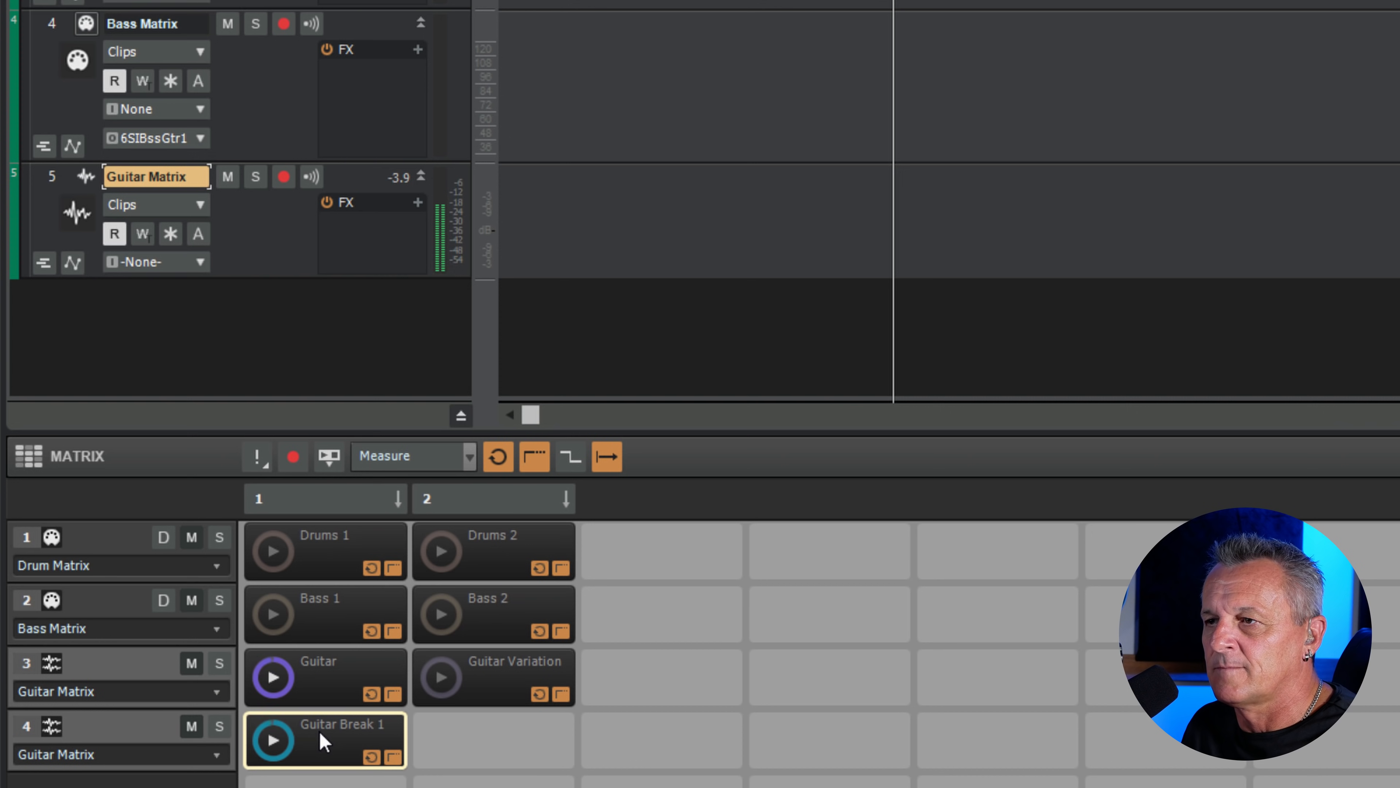
pyautogui.click(276, 676)
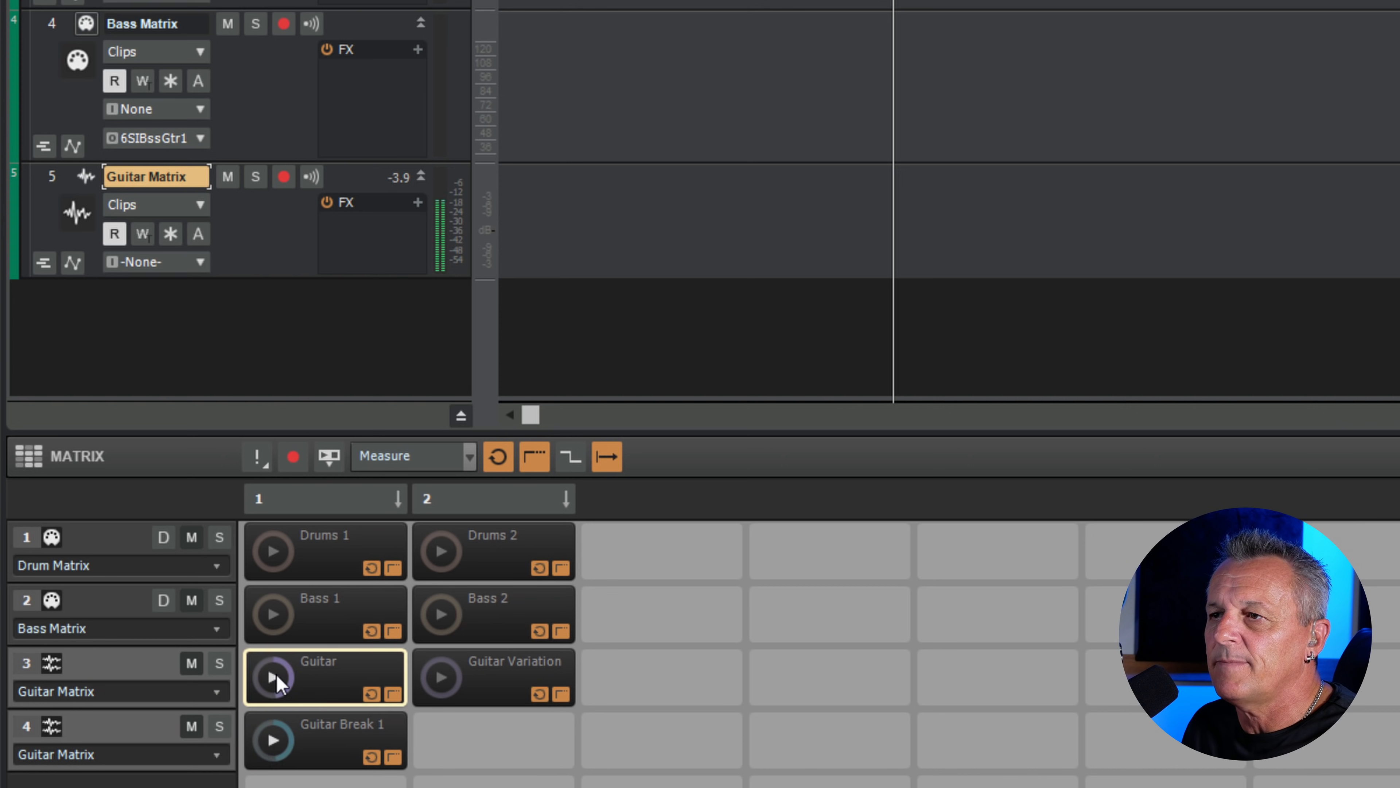
pyautogui.press('space')
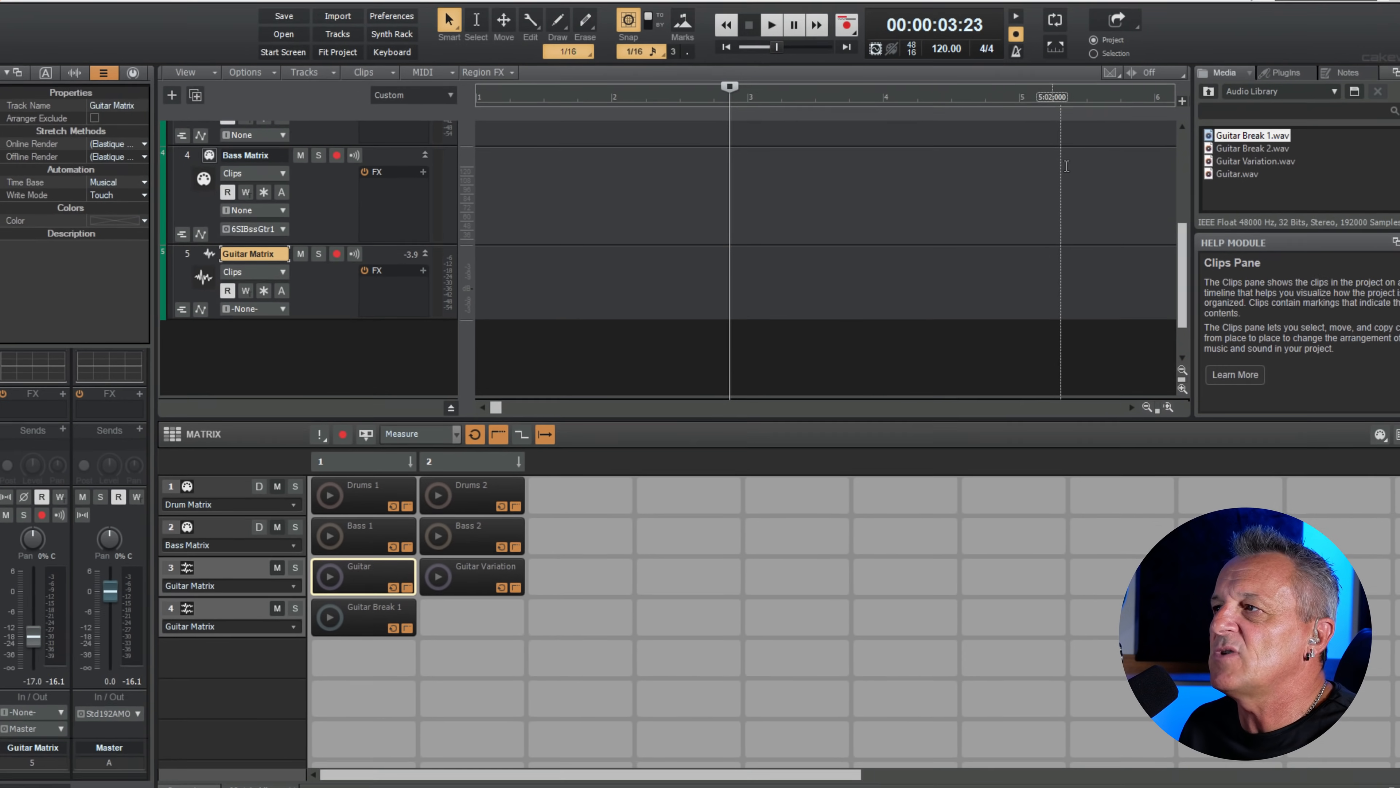
# Add Guitar Break 2.wav to the second cell of the Matrix's fourth row and test switching to it from Guitar Break 1.
pyautogui.moveTo(1253, 148); pyautogui.dragTo(455, 623)
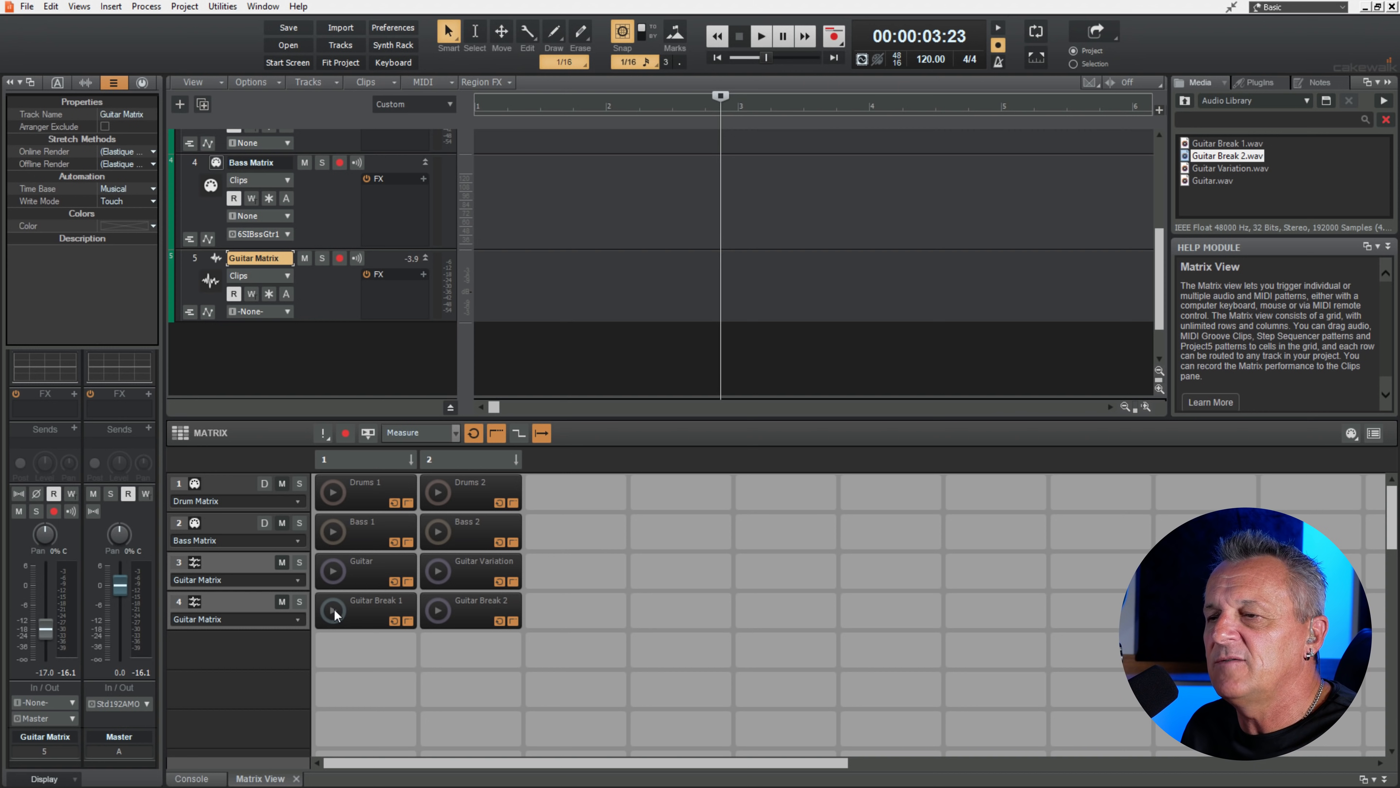
pyautogui.click(332, 608)
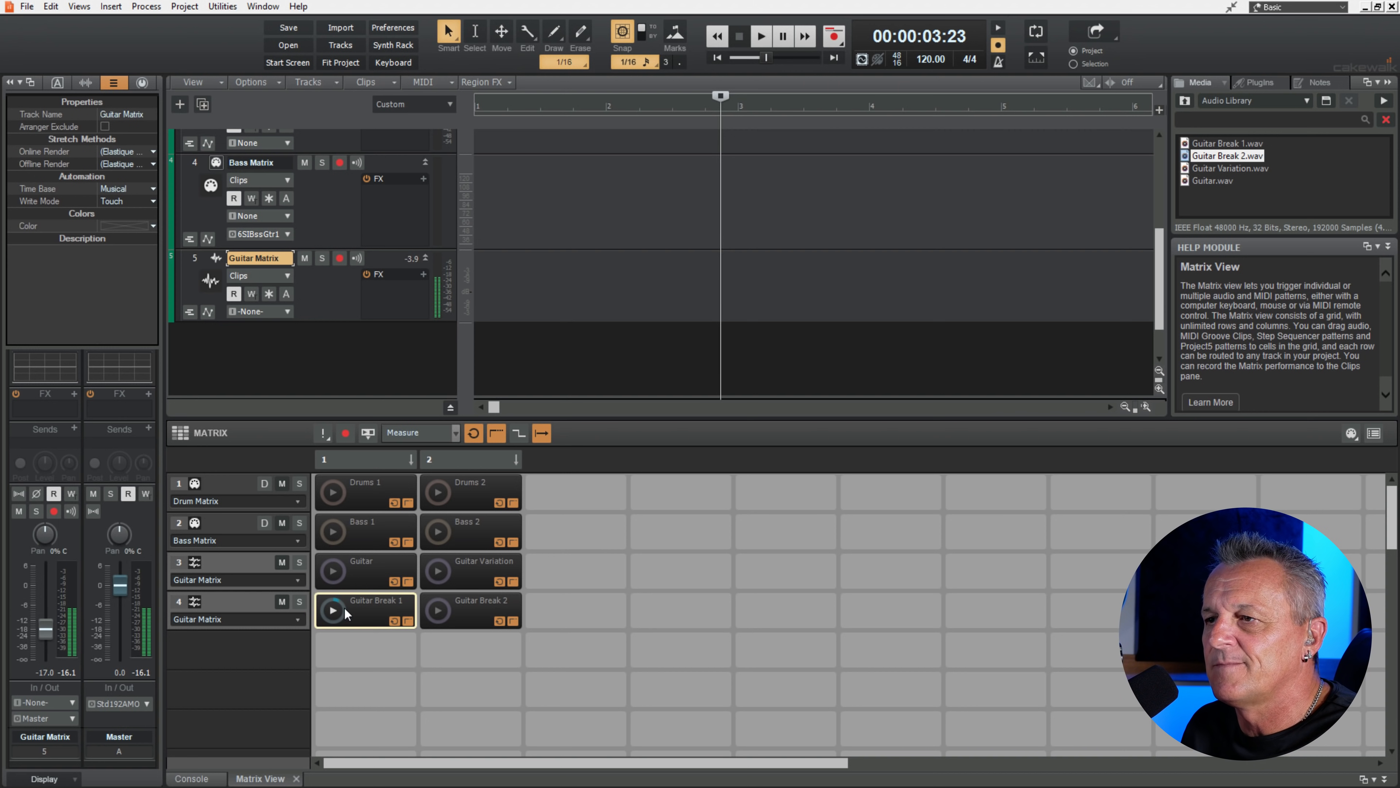
pyautogui.click(438, 611)
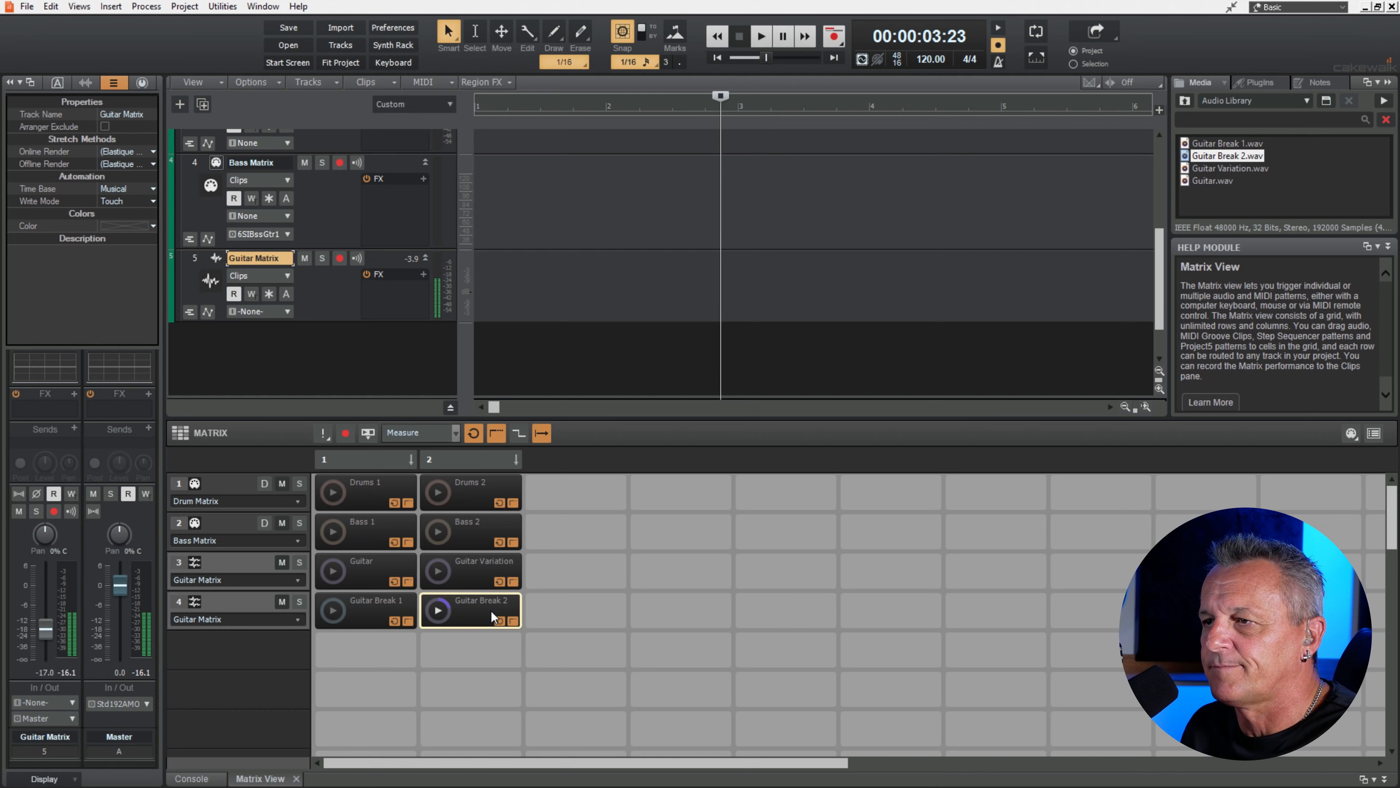
pyautogui.click(438, 611)
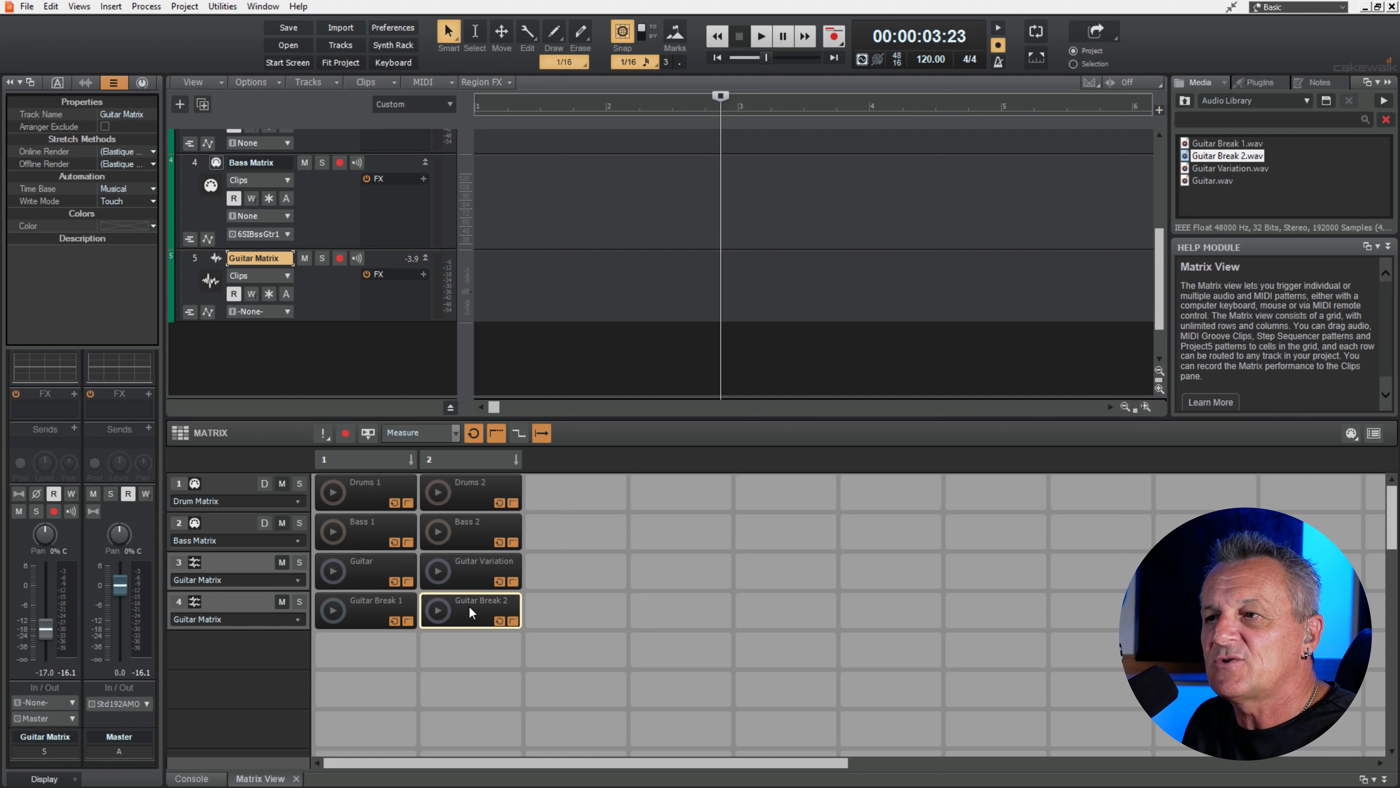
# Move Guitar Break 2 to a fifth Matrix row routed to the Guitar Matrix track, and delete the leftover Matrix Audio Row 5 track.
pyautogui.click(357, 658)
pyautogui.moveTo(358, 659); pyautogui.dragTo(358, 658)
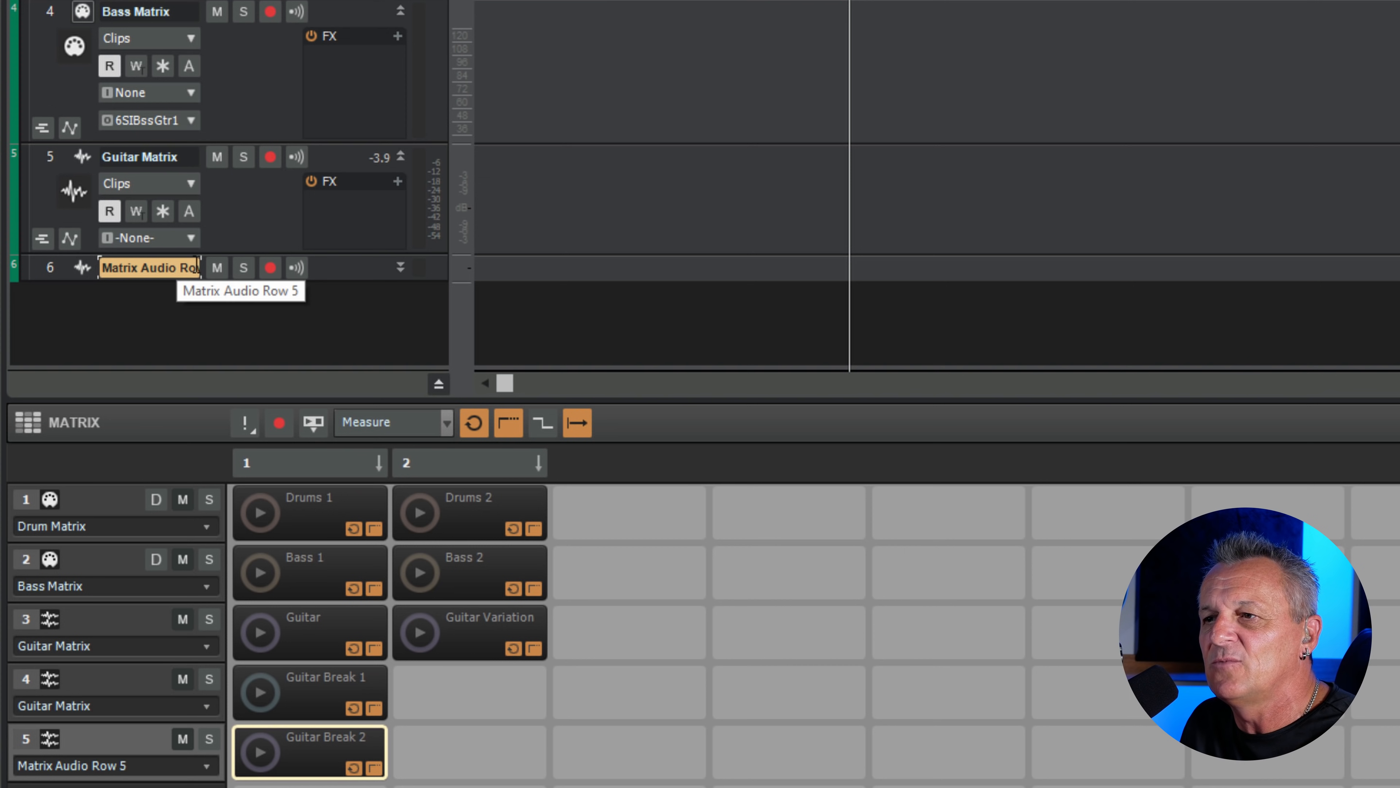
pyautogui.click(162, 766)
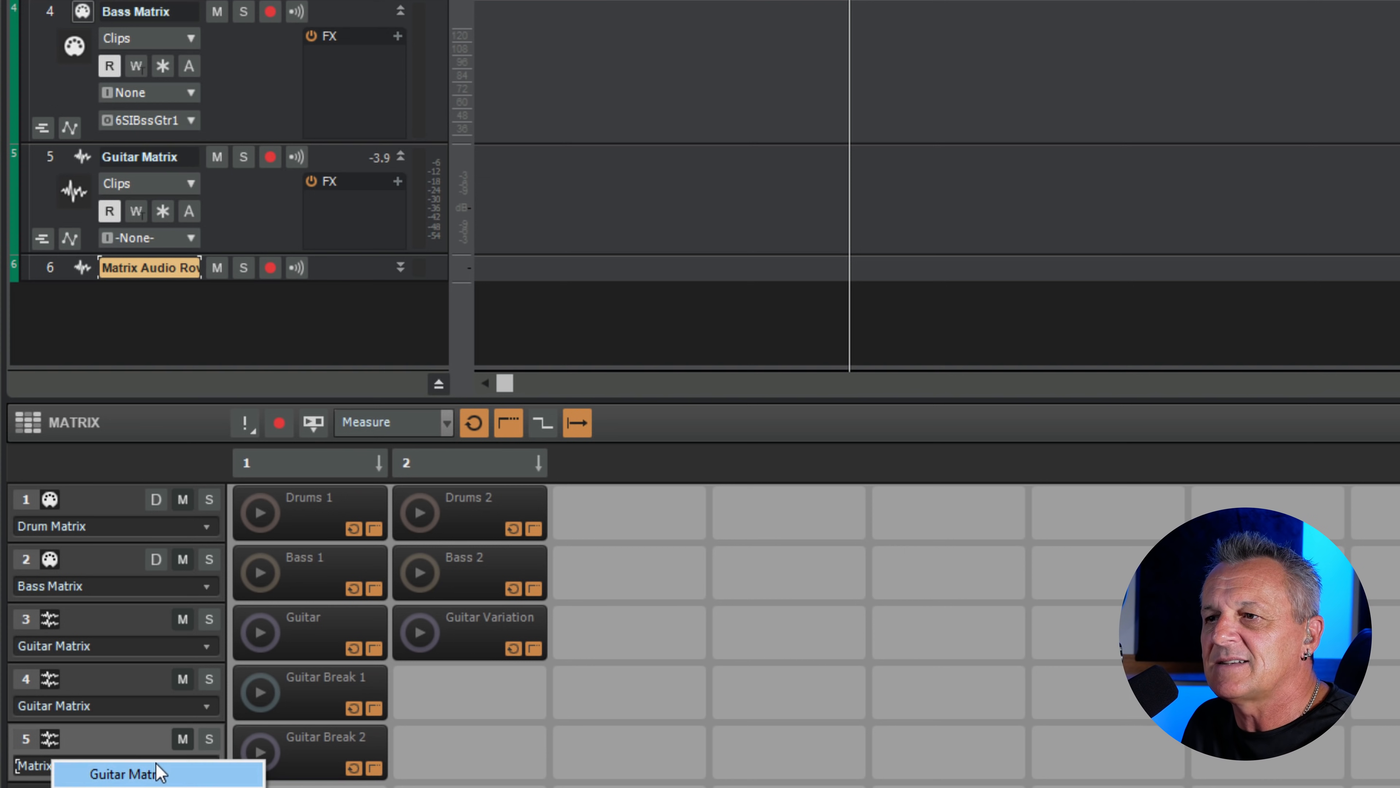
pyautogui.click(108, 774)
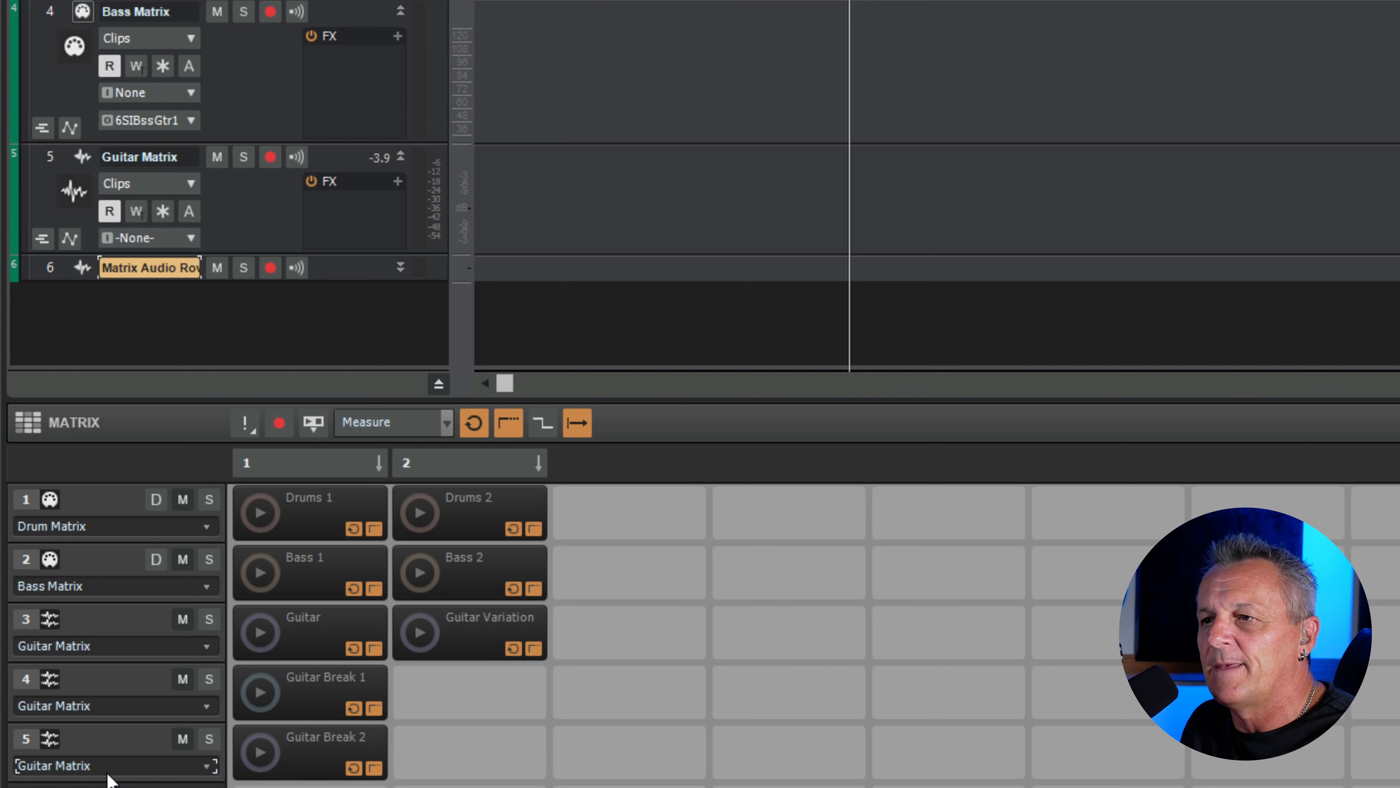
pyautogui.rightClick(53, 269)
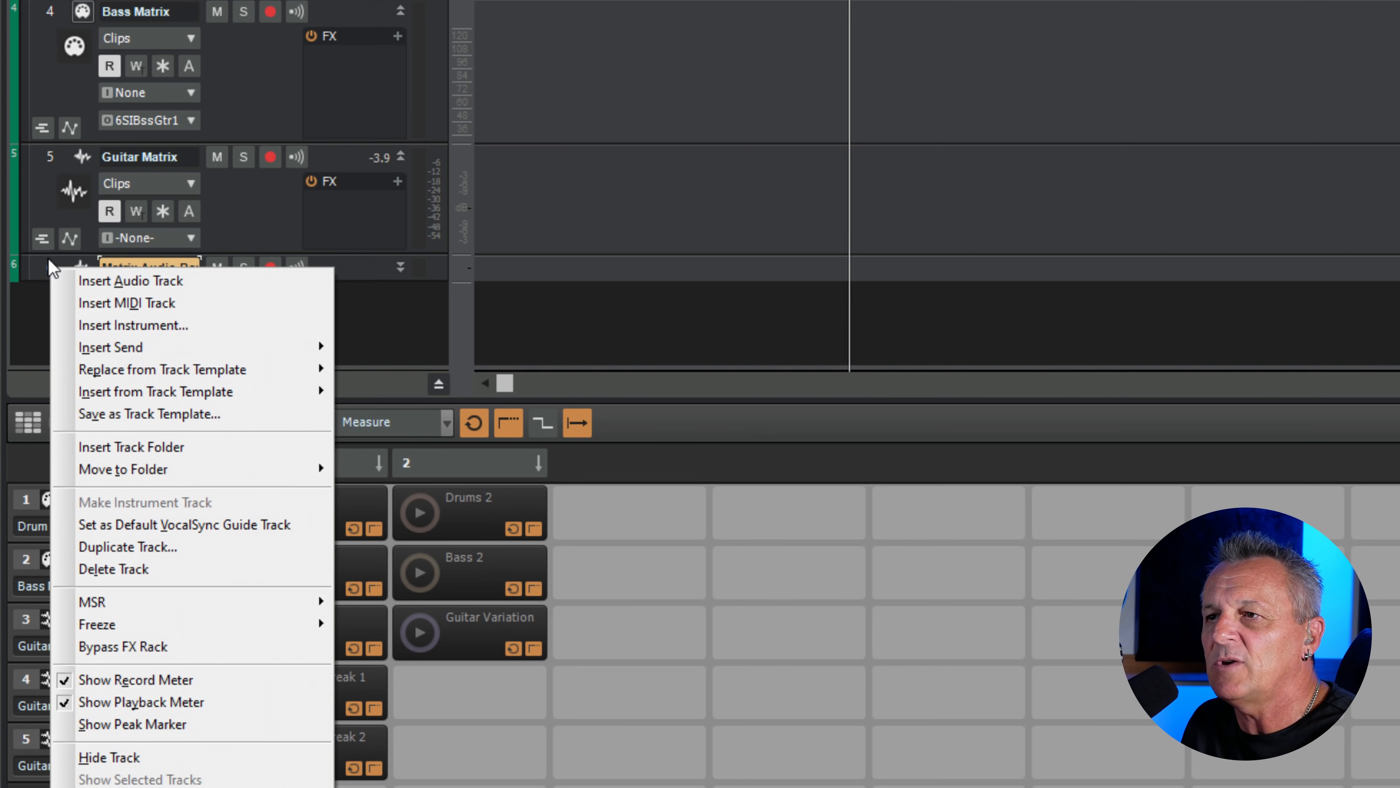
pyautogui.click(105, 569)
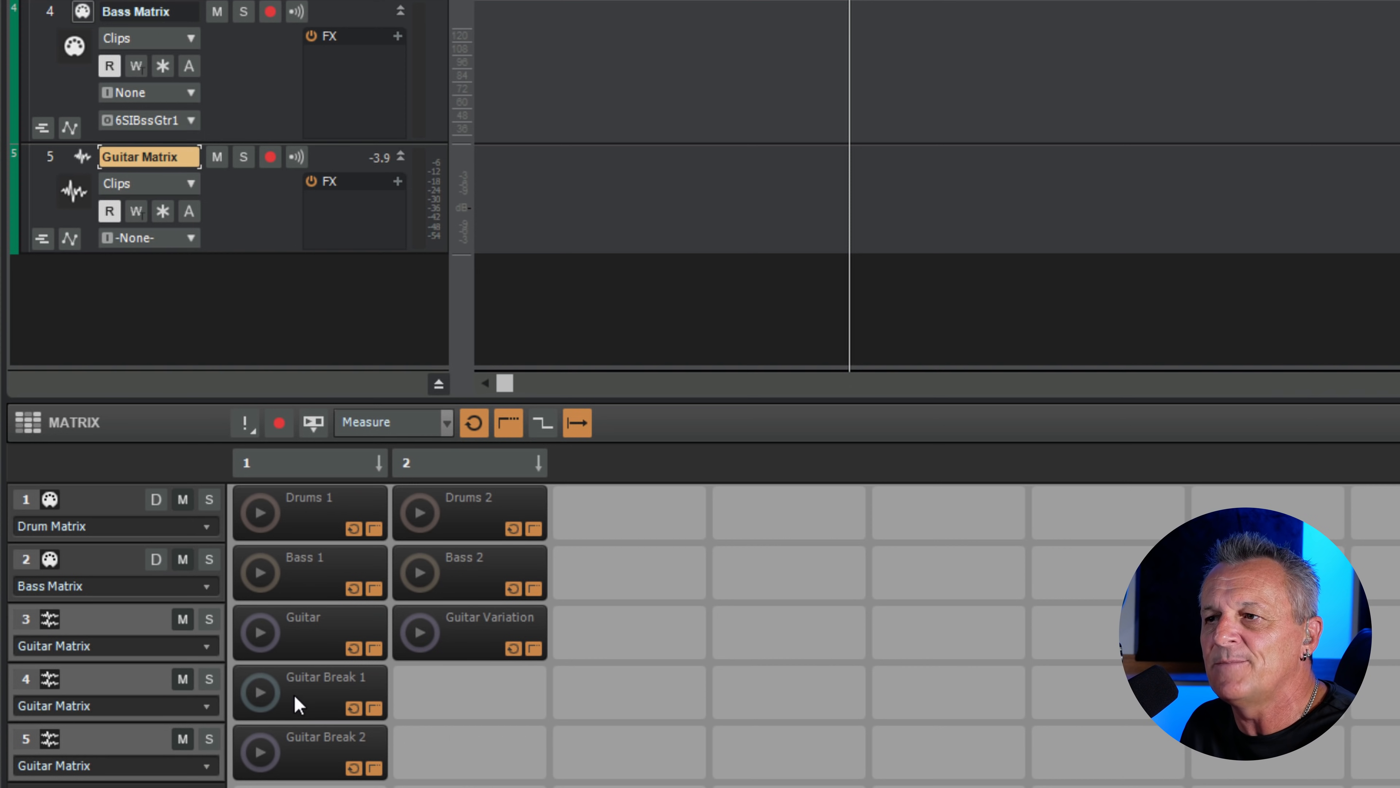
# Play the Guitar Break 1 and Guitar Break 2 cells together to check their separate rows, and stop them.
pyautogui.click(261, 689)
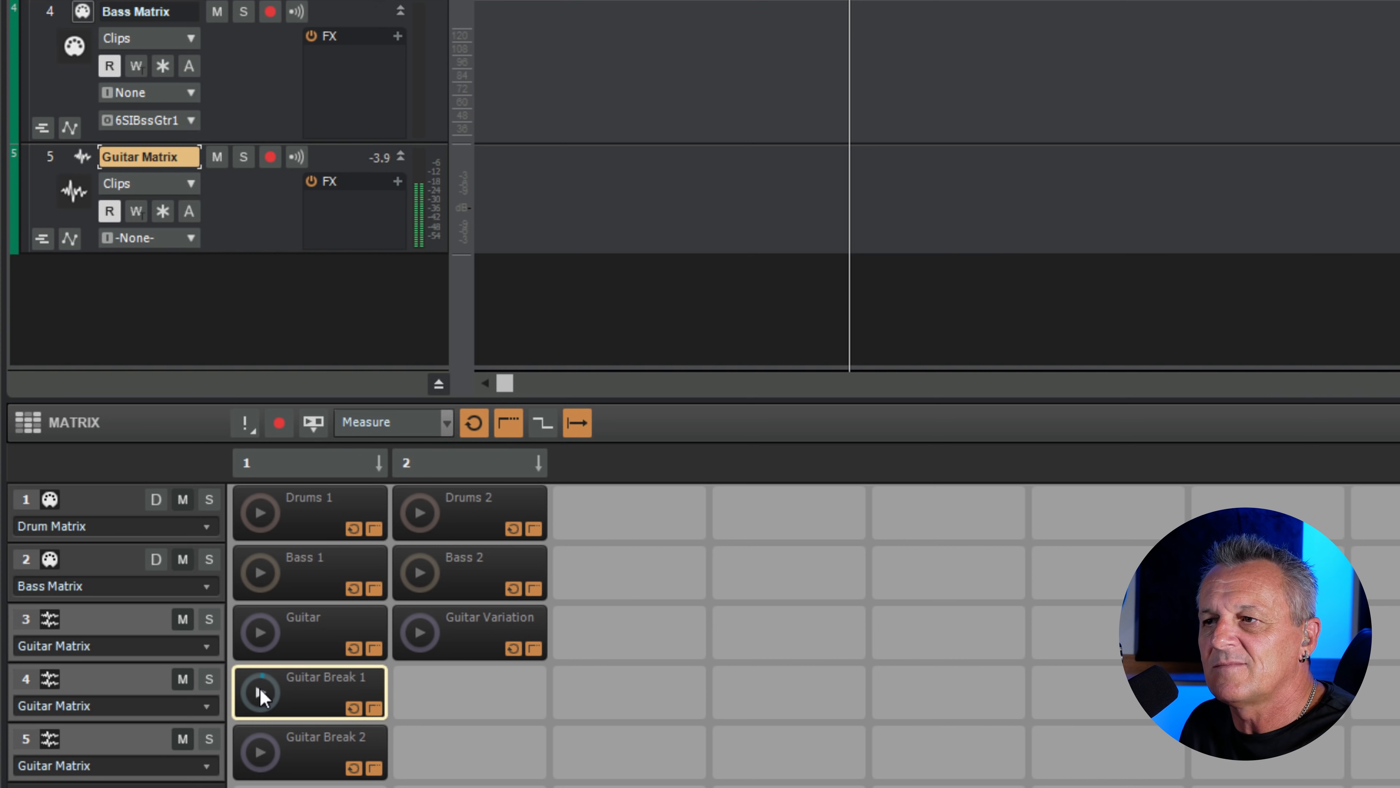
pyautogui.click(261, 751)
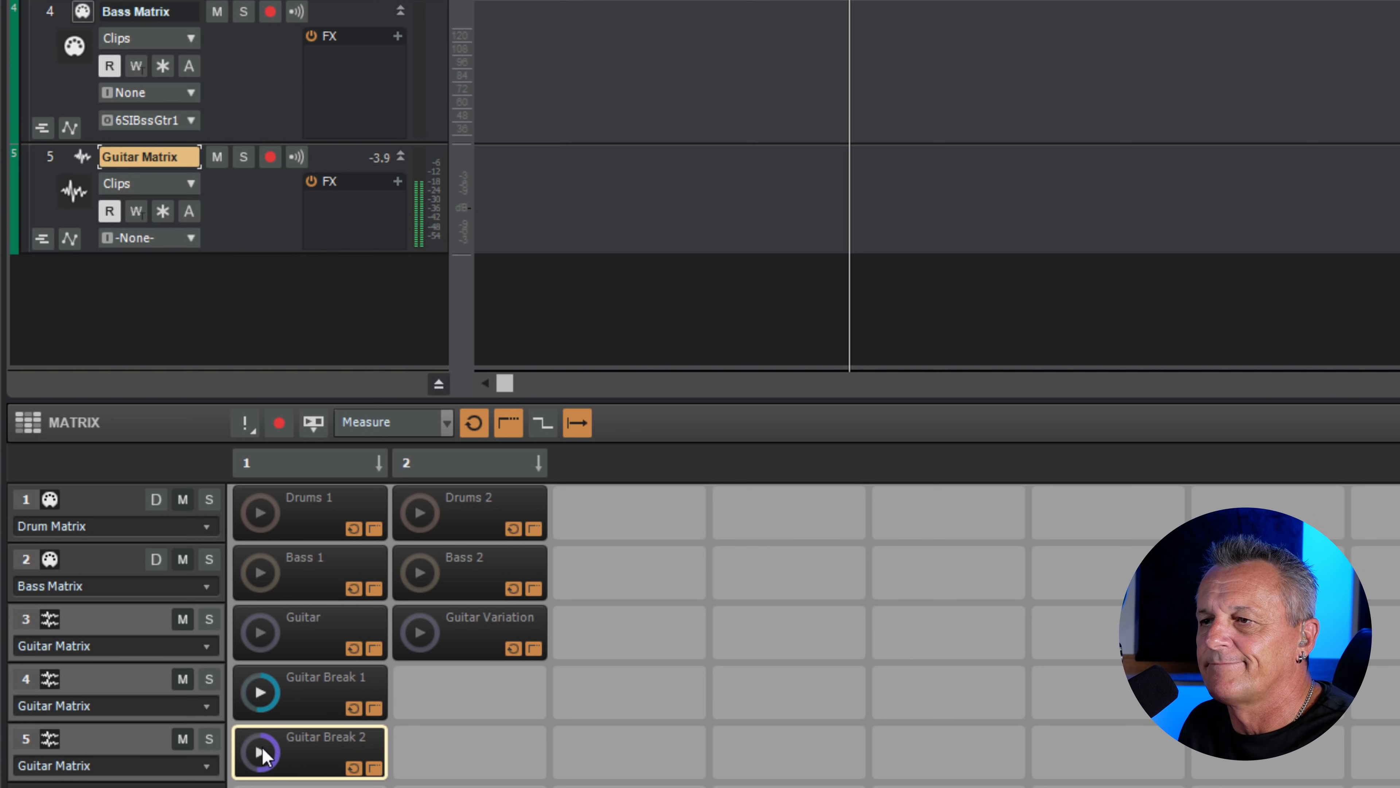
pyautogui.click(256, 686)
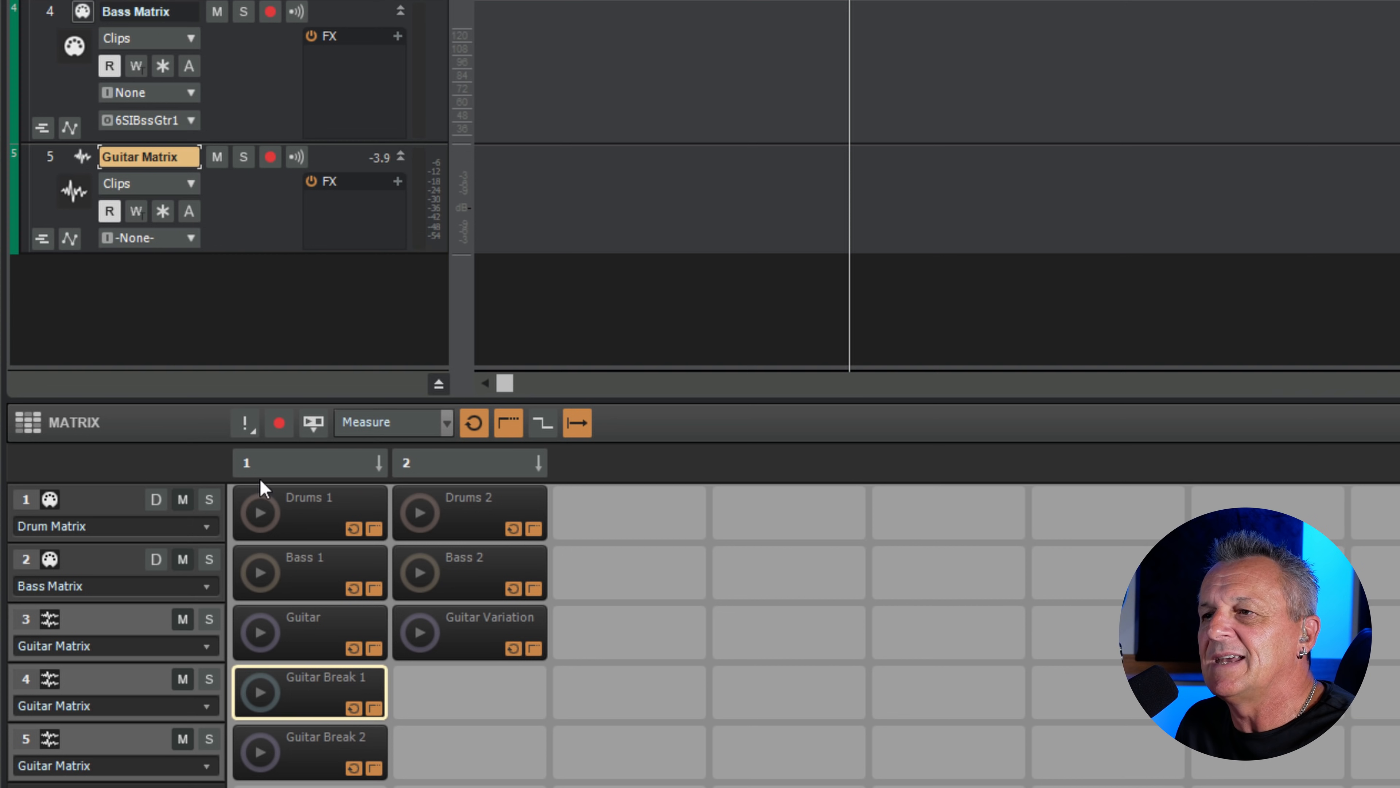
# Layer Drums 1, Bass 1 and Guitar, switch to Bass 2, add both guitar breaks, and stop all cells.
pyautogui.click(259, 511)
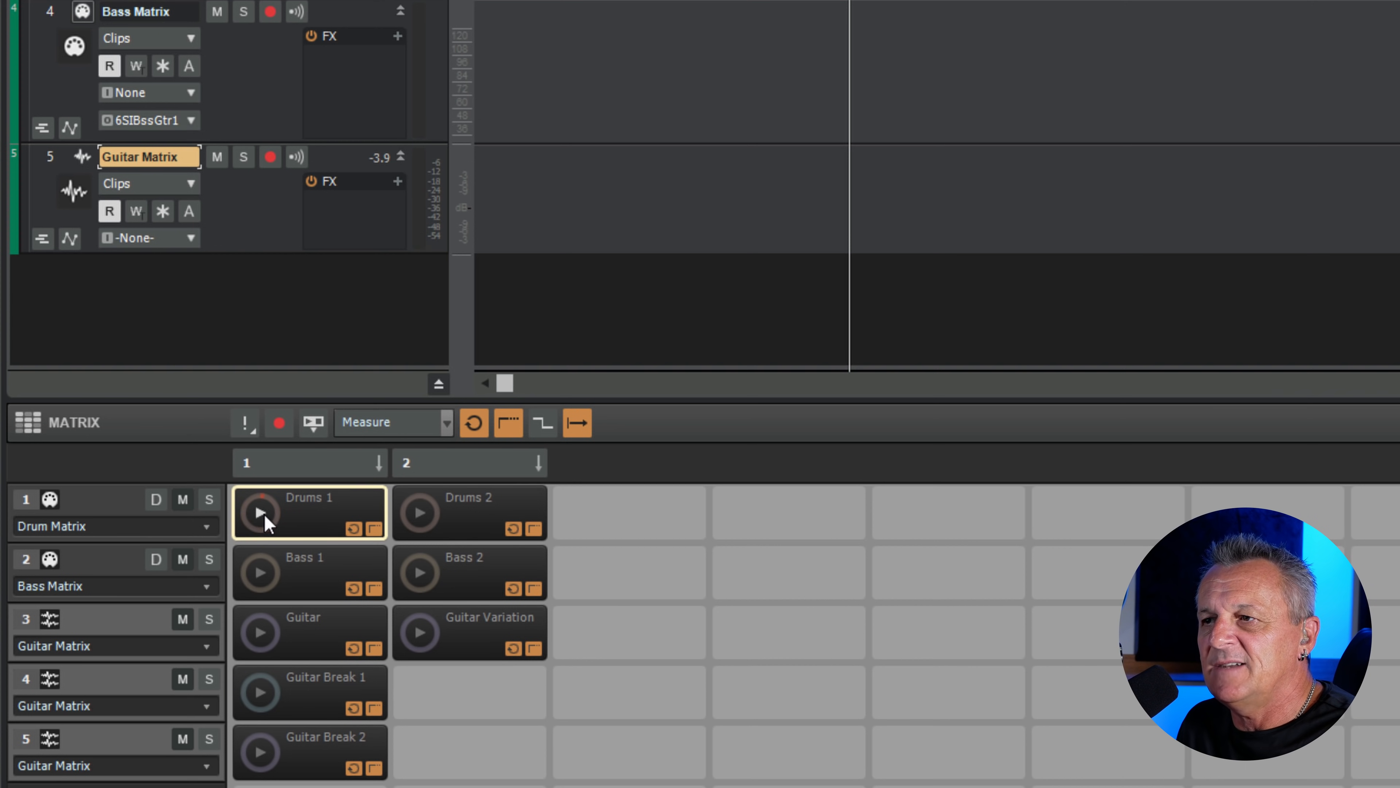
pyautogui.click(262, 573)
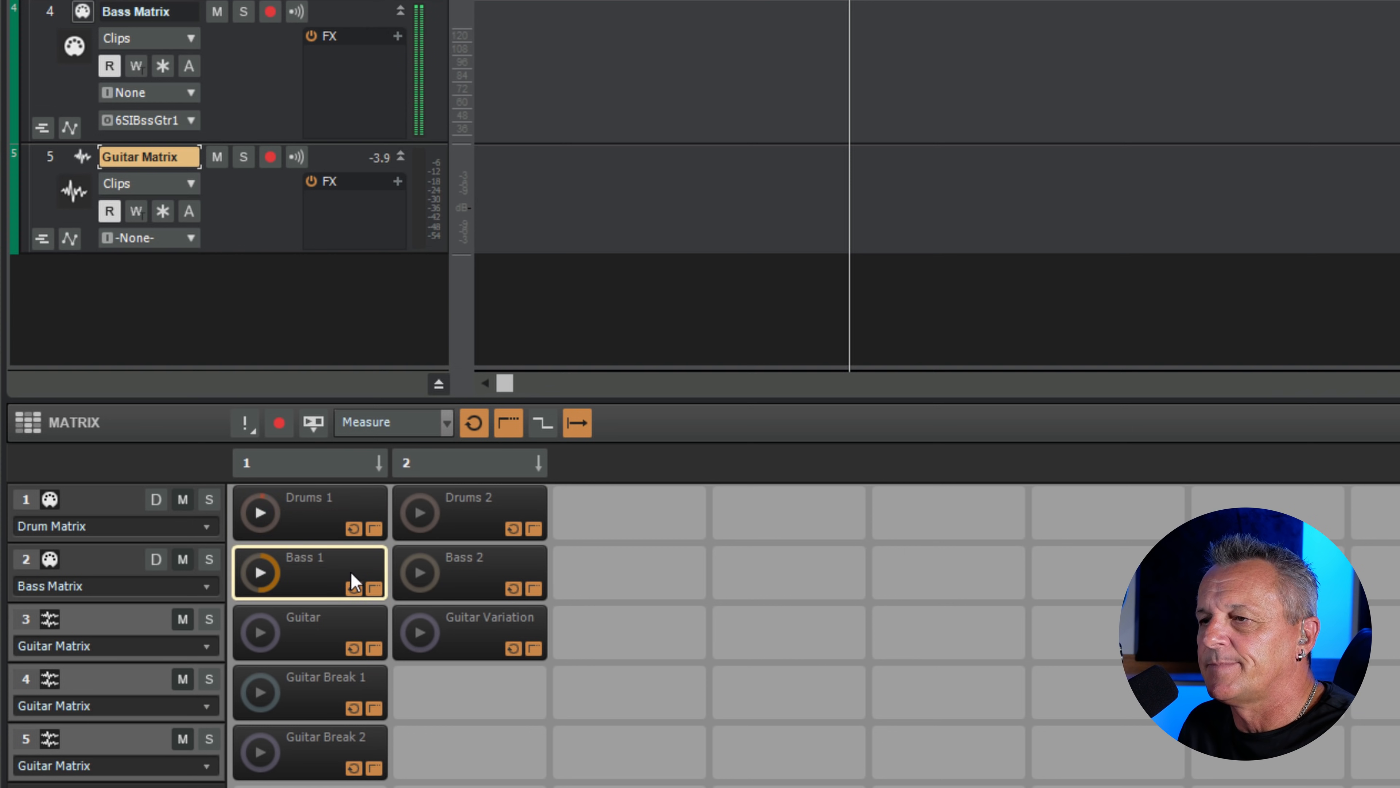
pyautogui.click(261, 635)
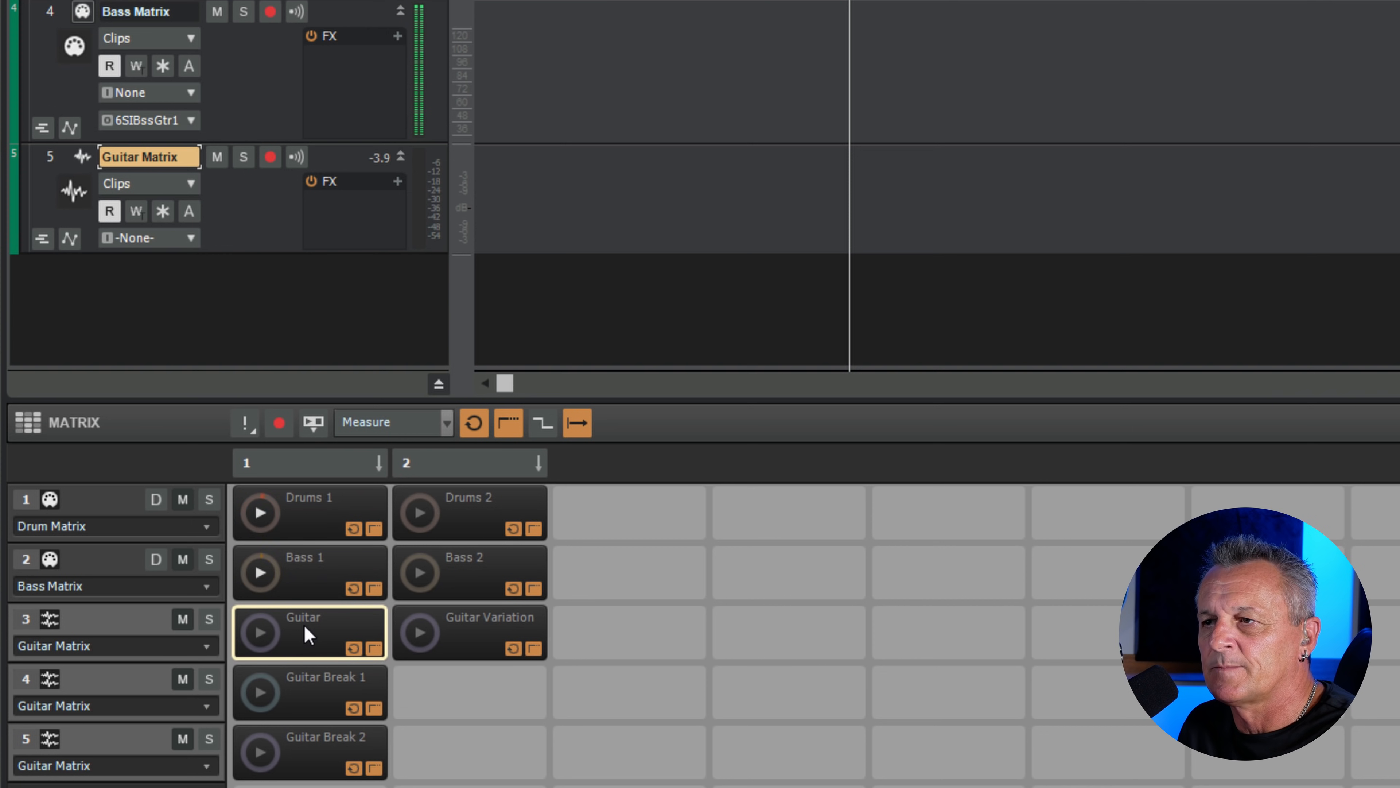
pyautogui.click(259, 631)
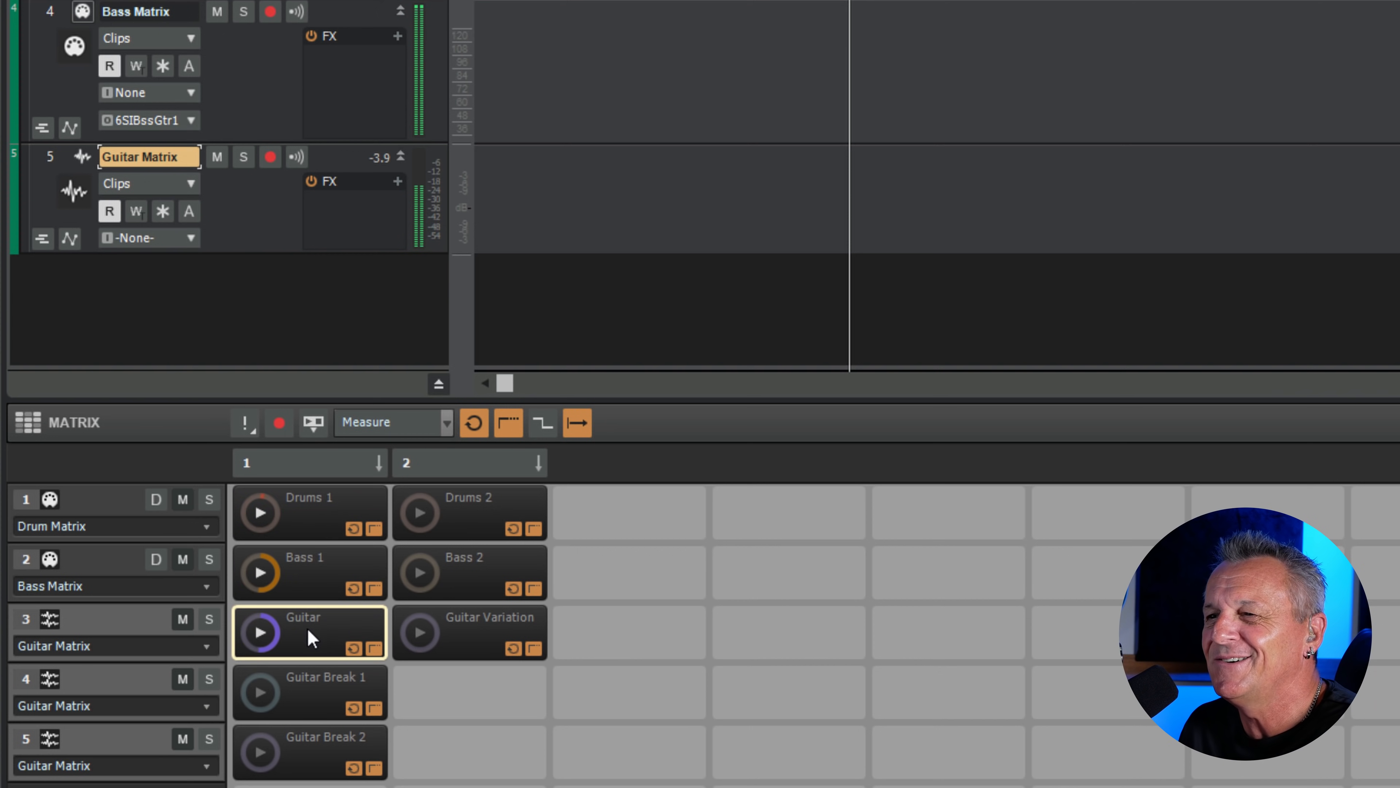
pyautogui.click(420, 574)
pyautogui.click(421, 575)
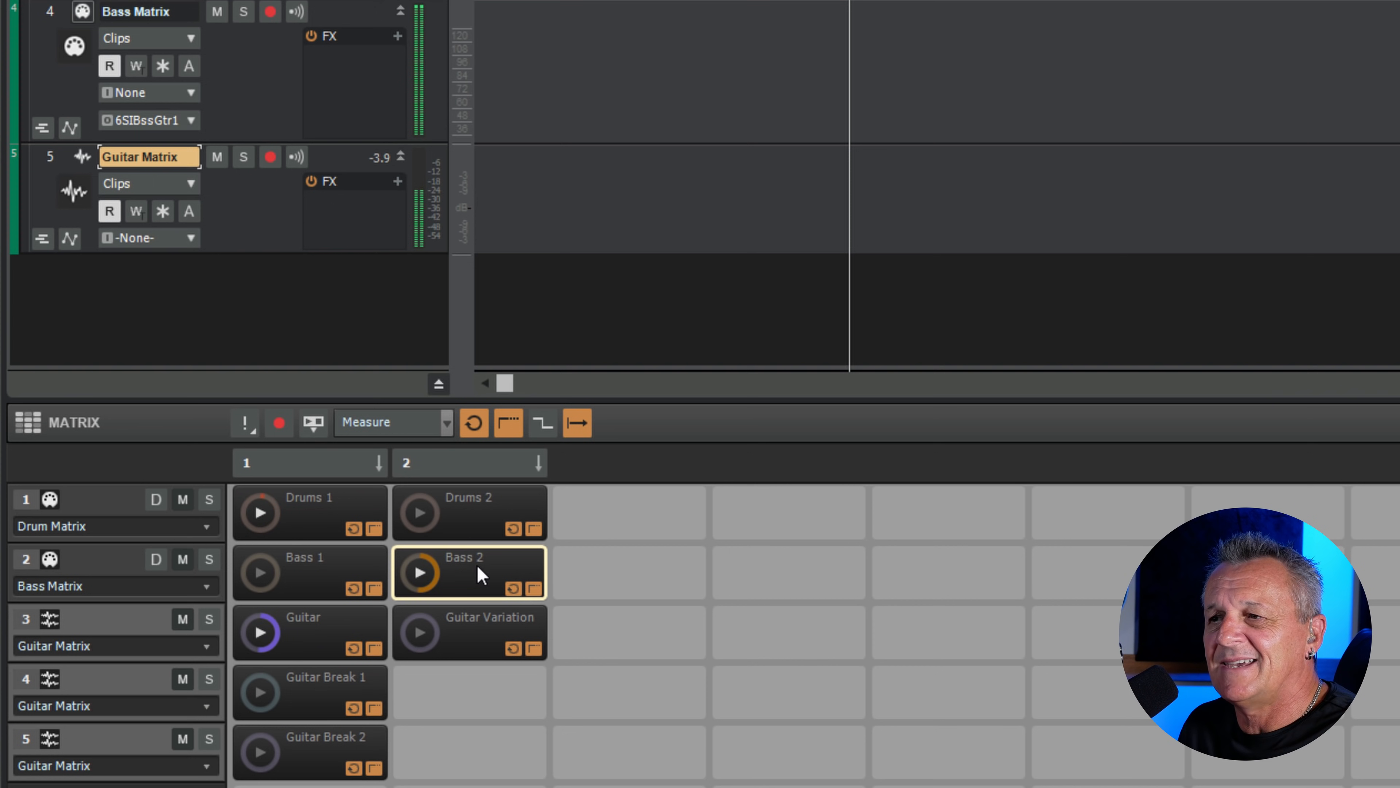
pyautogui.click(259, 694)
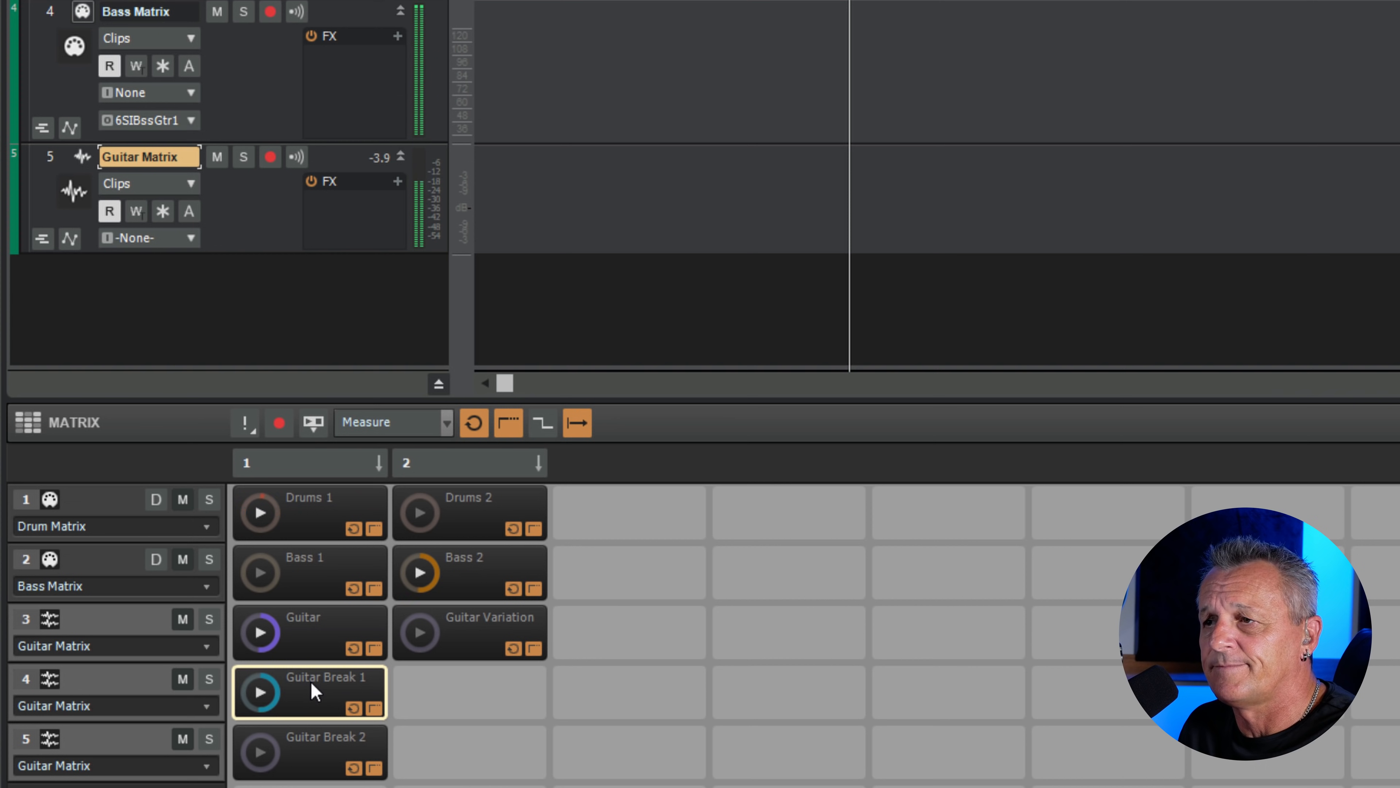
pyautogui.click(257, 753)
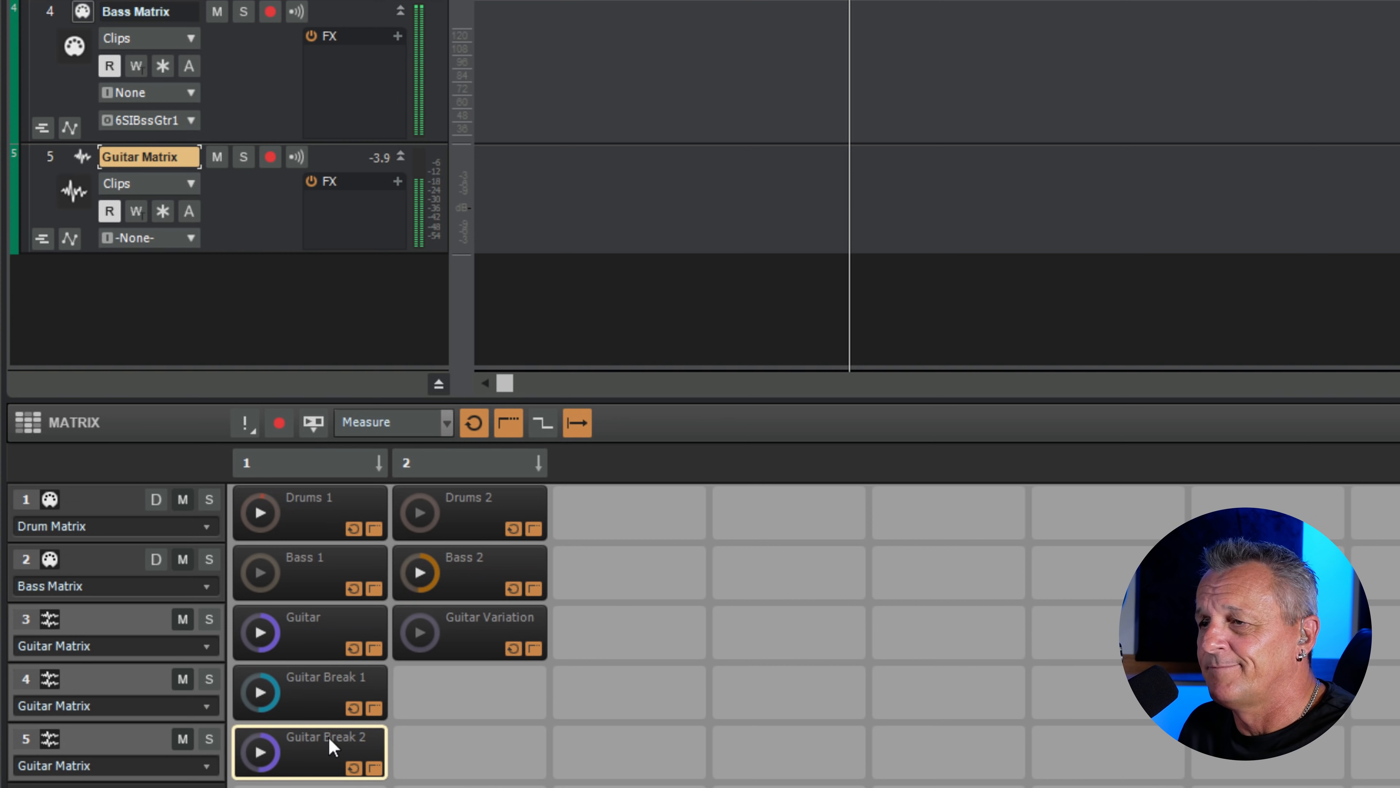
pyautogui.click(245, 420)
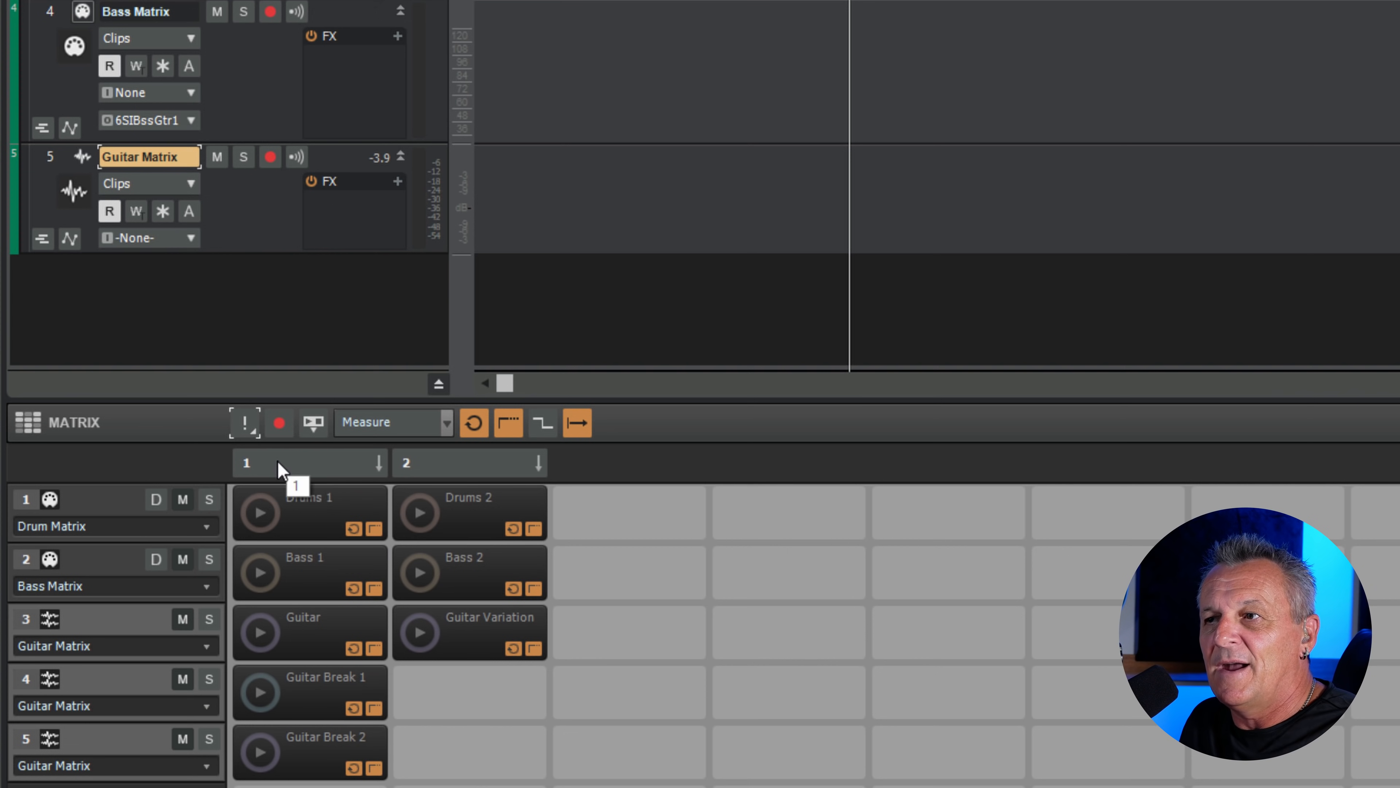
# Start and stop all cells of Matrix column 1 together, and rename that column Verfse.
pyautogui.click(319, 468)
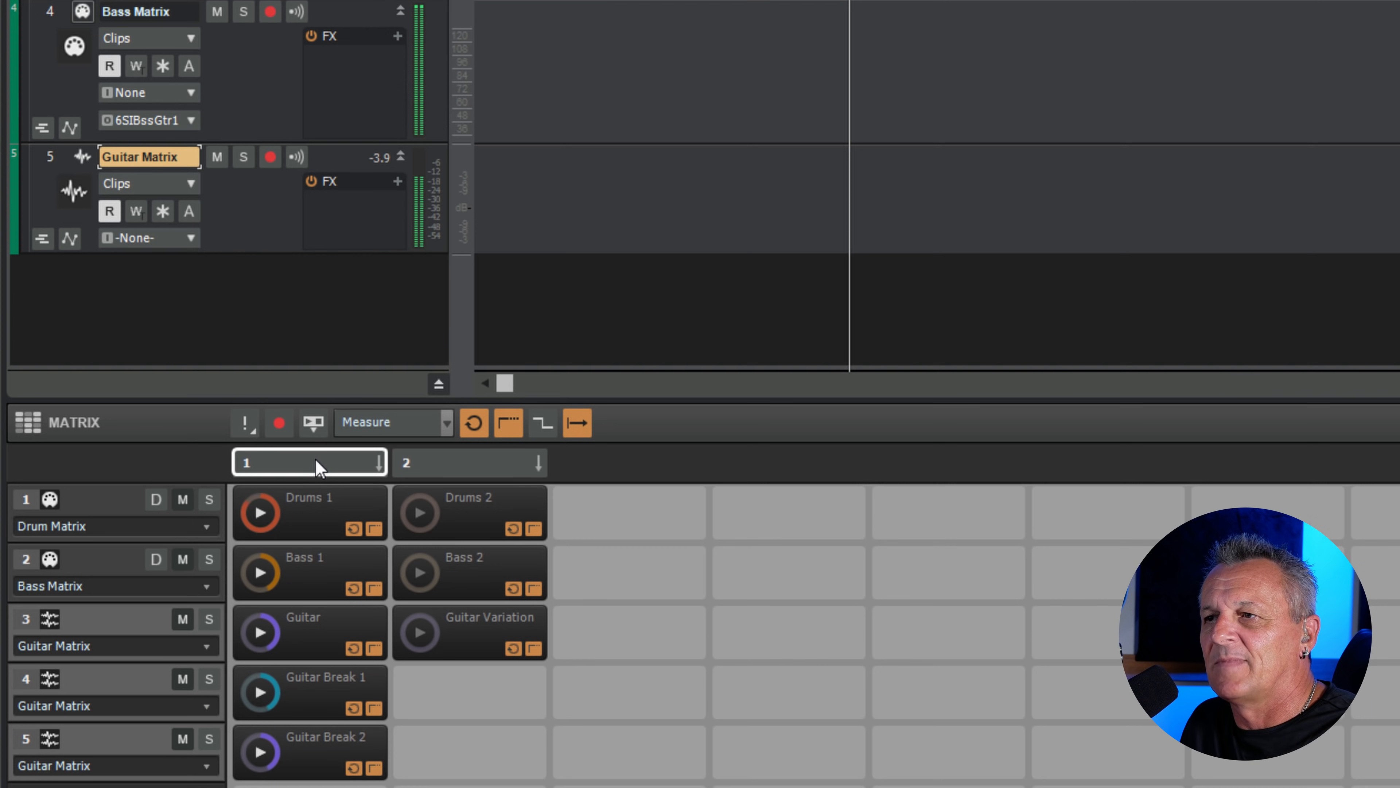
pyautogui.click(319, 468)
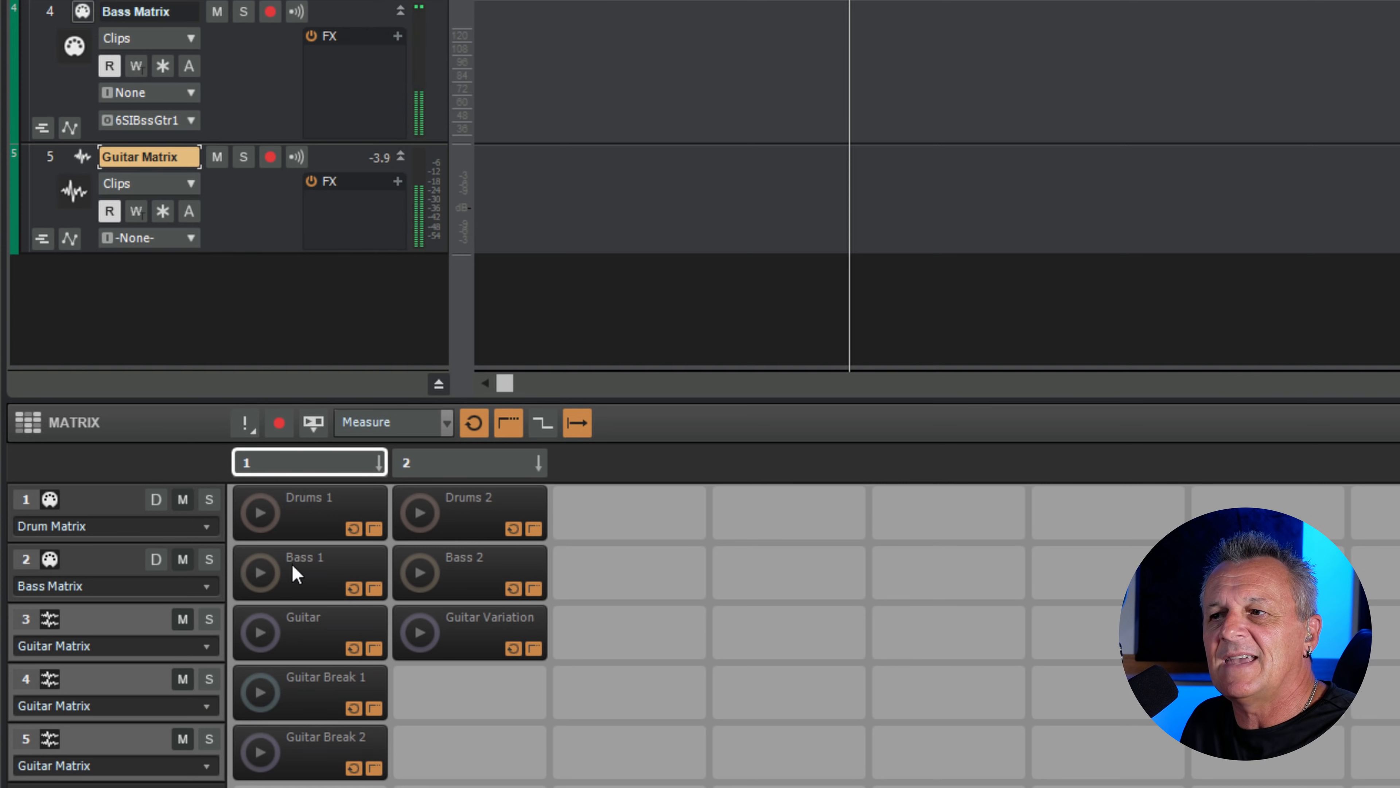
pyautogui.rightClick(274, 452)
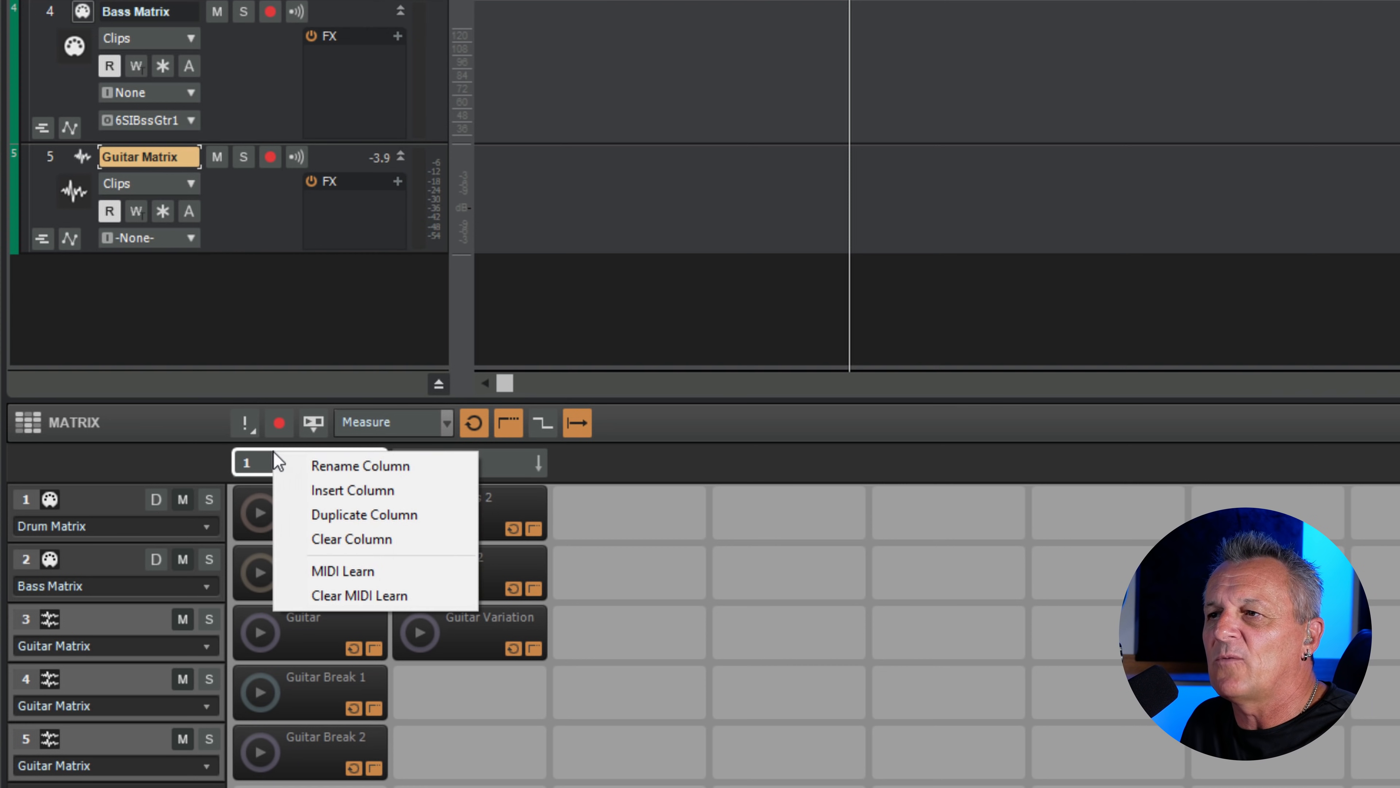
pyautogui.click(354, 467)
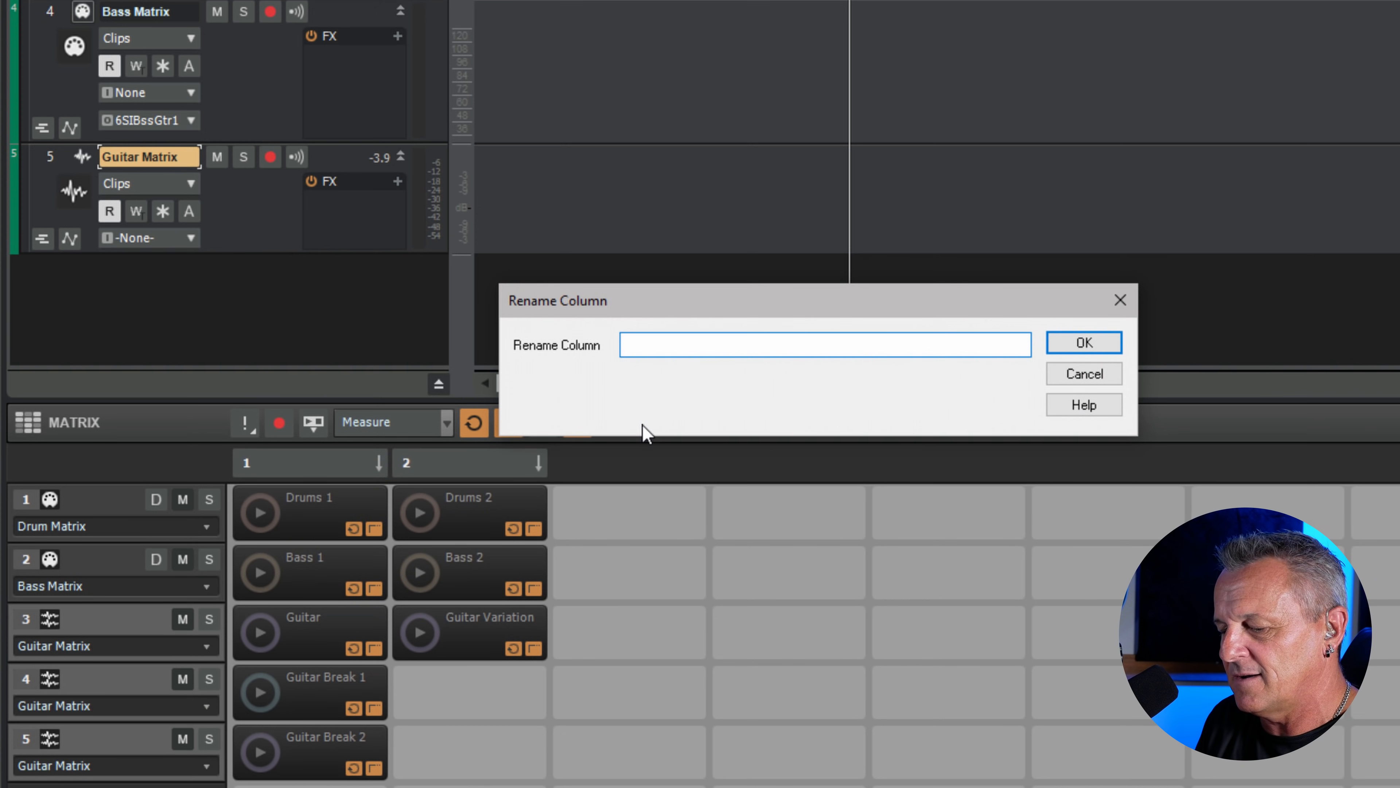
pyautogui.write('Verfse')
pyautogui.press('Return')
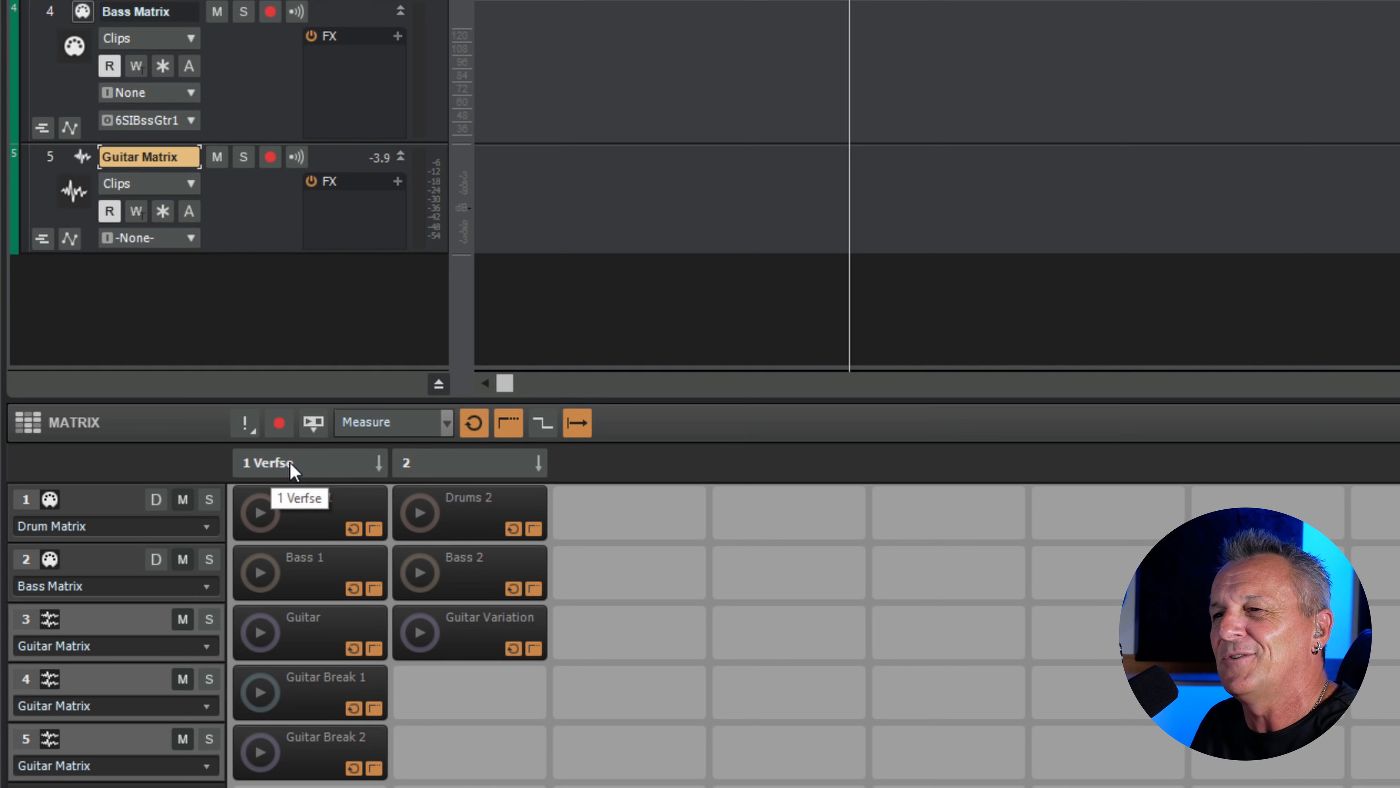
pyautogui.click(322, 468)
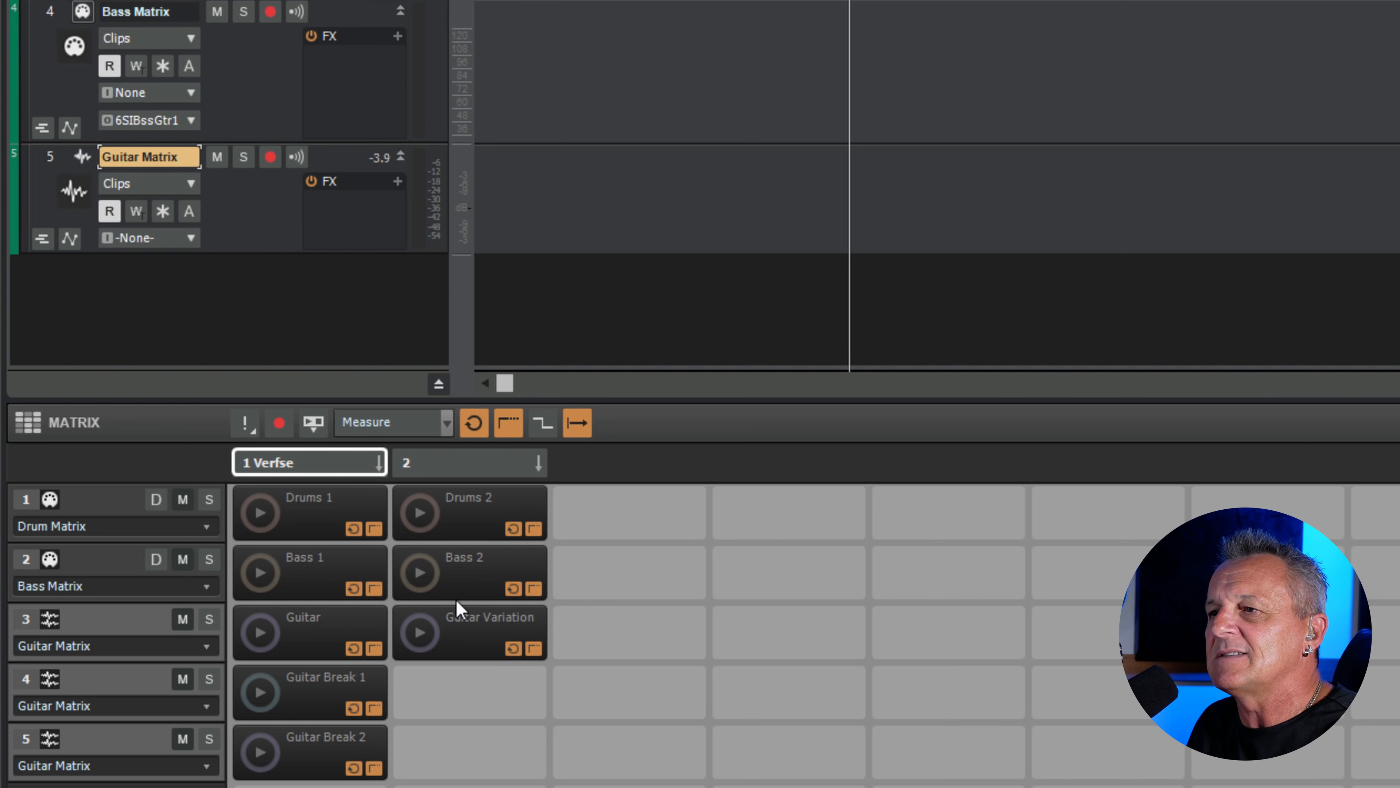
pyautogui.moveTo(469, 637); pyautogui.dragTo(649, 643)
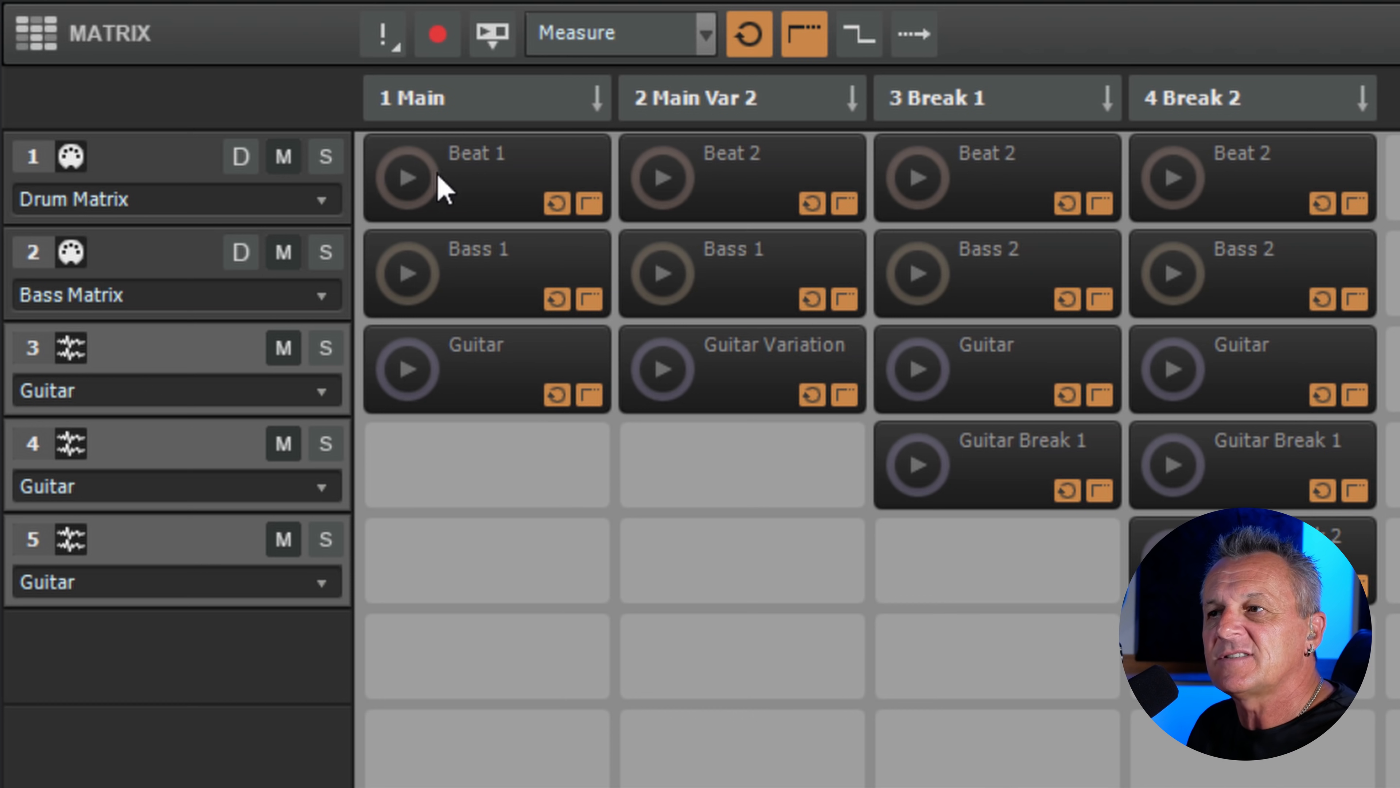
# Set the Matrix's trigger resolution to Immediate.
pyautogui.click(588, 44)
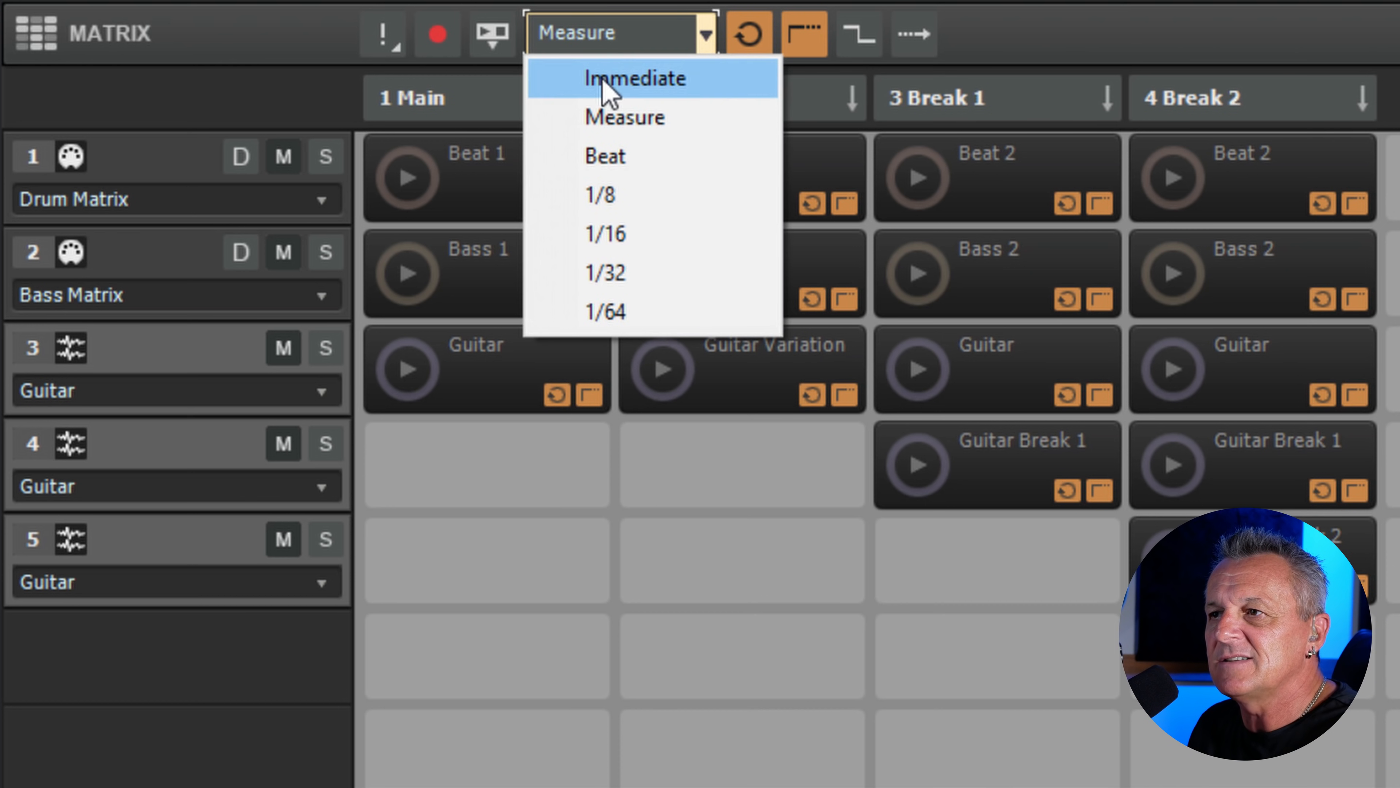
pyautogui.click(600, 80)
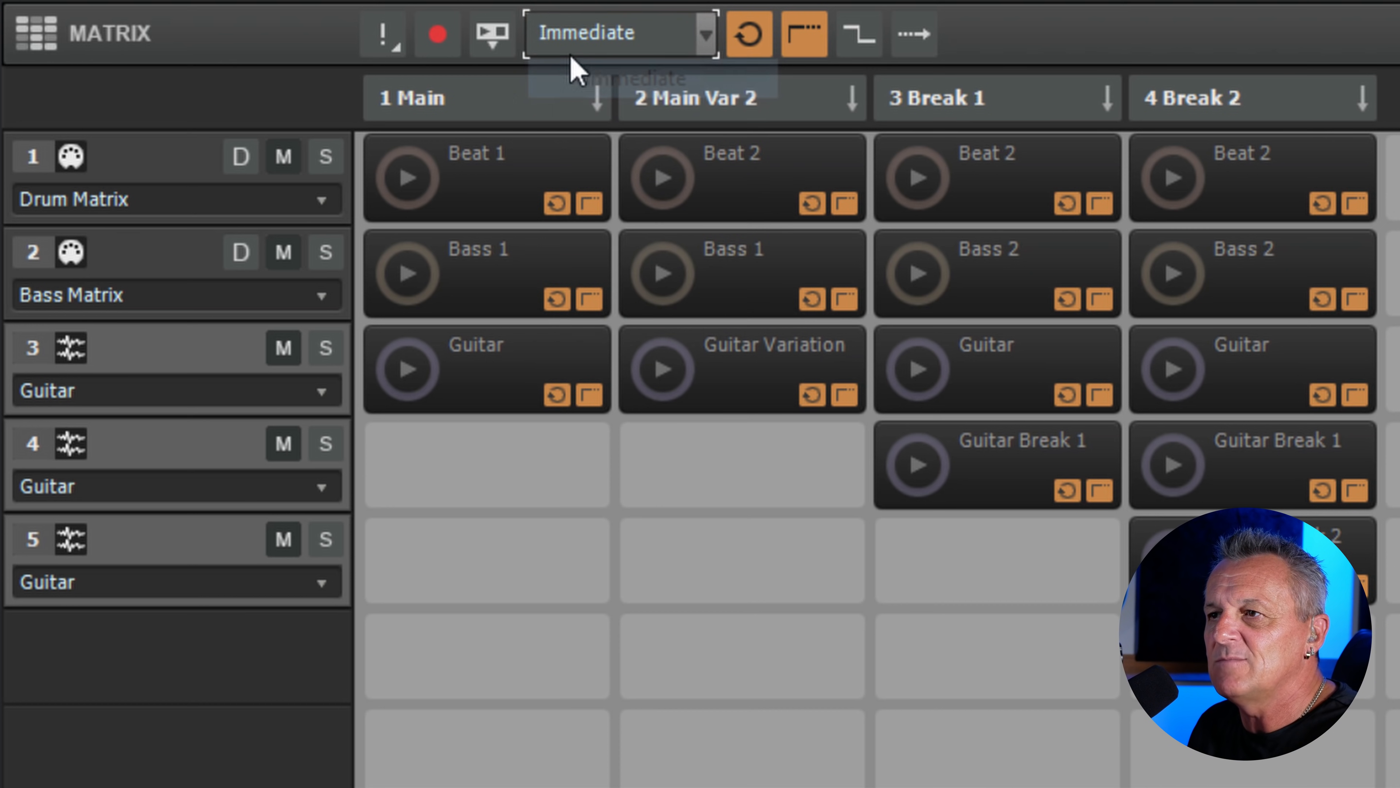
# Compare starting and stopping the Main column's Beat 1 cell with the Matrix trigger resolution at Immediate and at Beat.
pyautogui.click(407, 178)
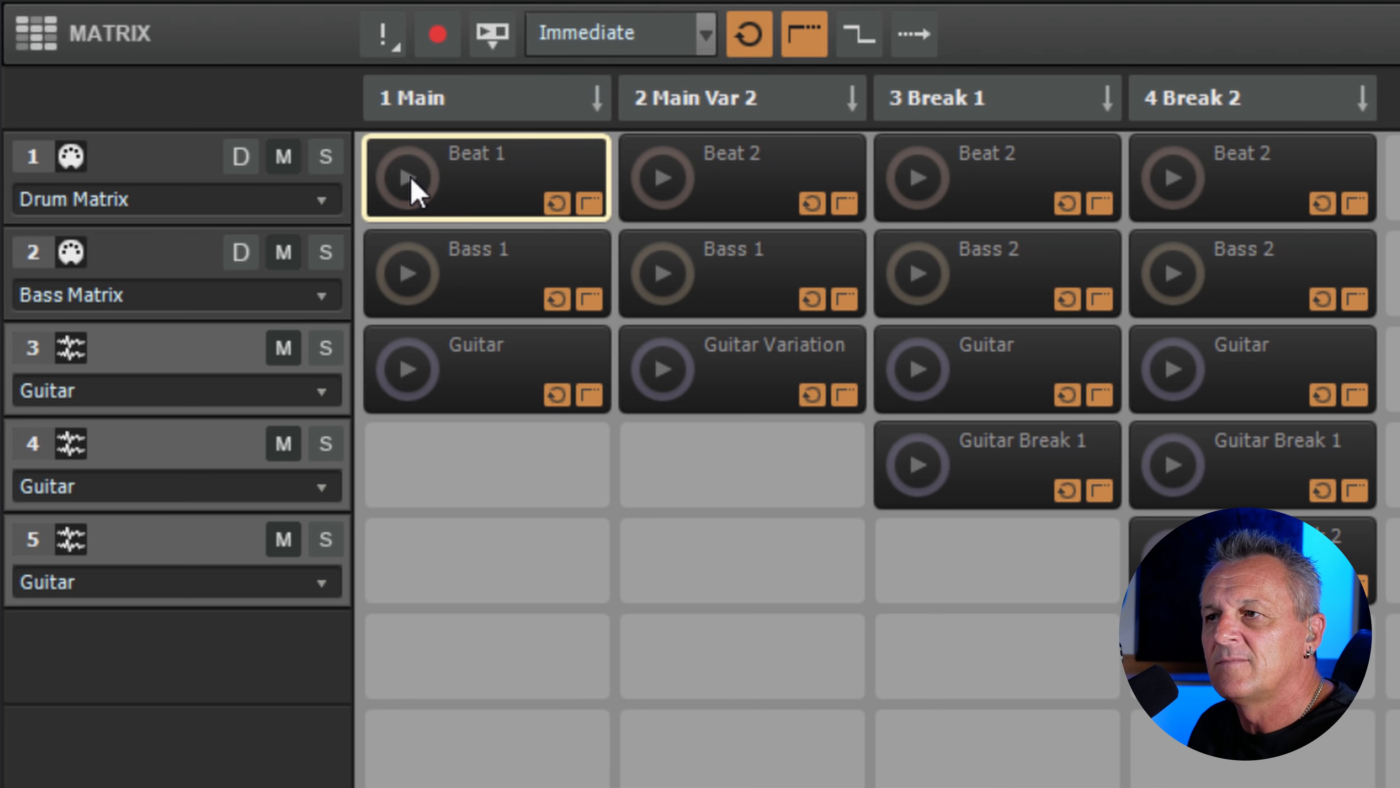
pyautogui.click(411, 176)
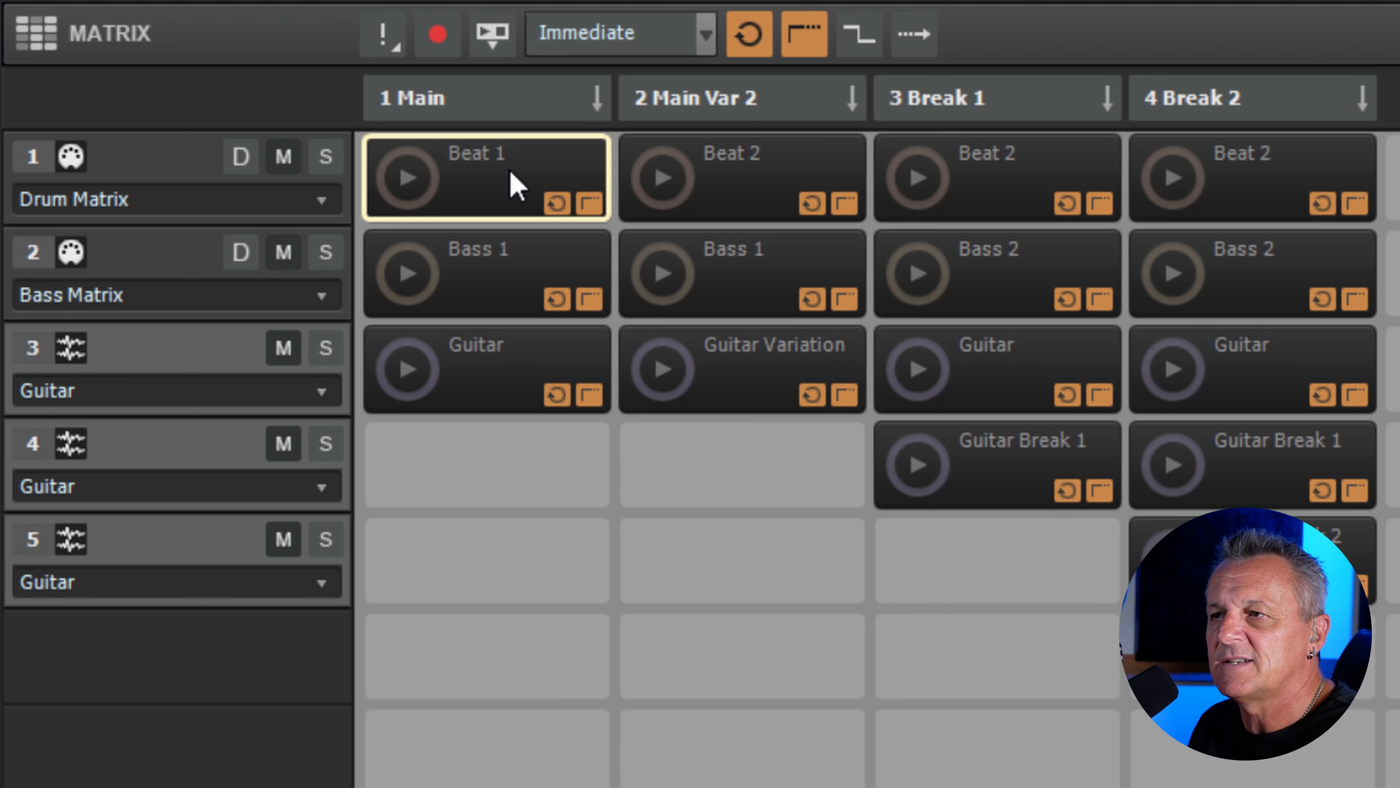
pyautogui.click(587, 37)
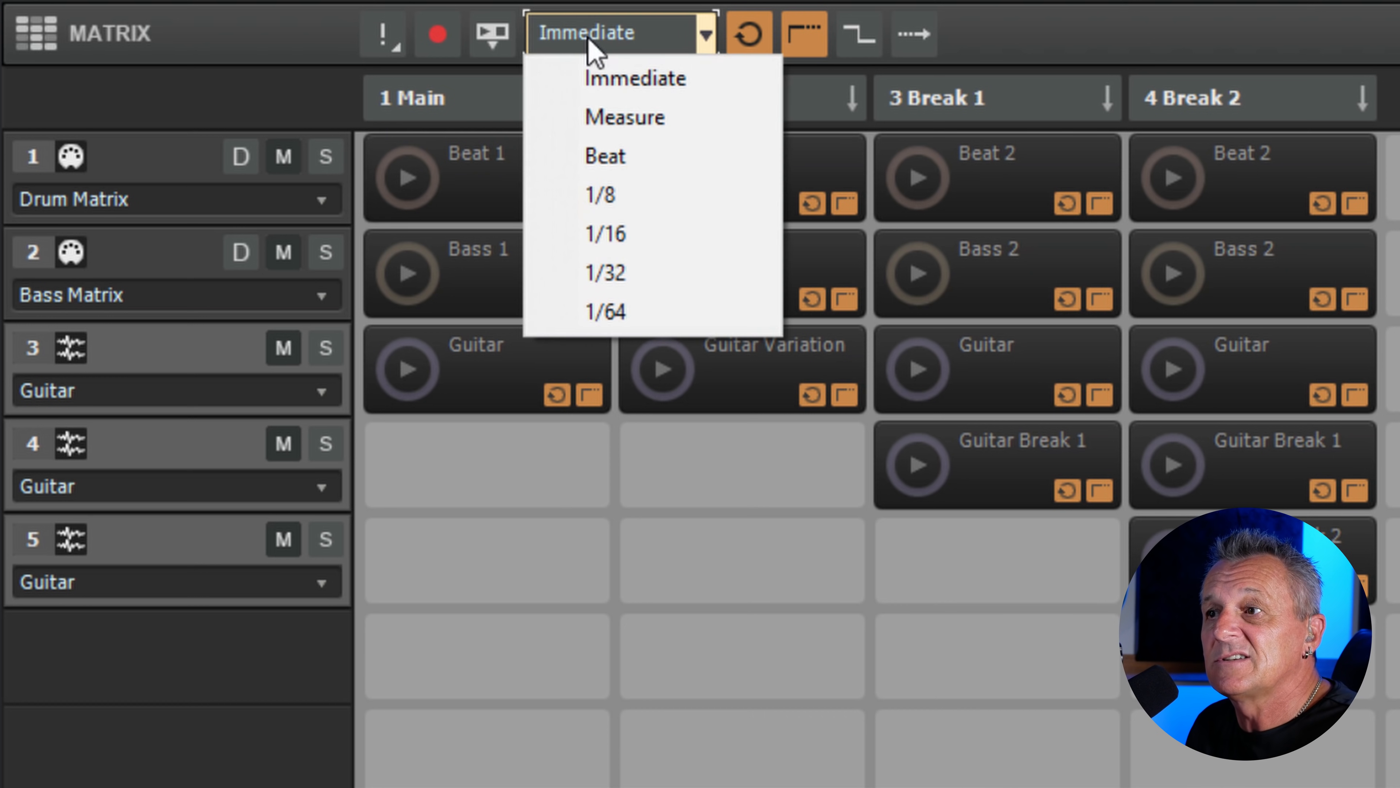
pyautogui.click(602, 159)
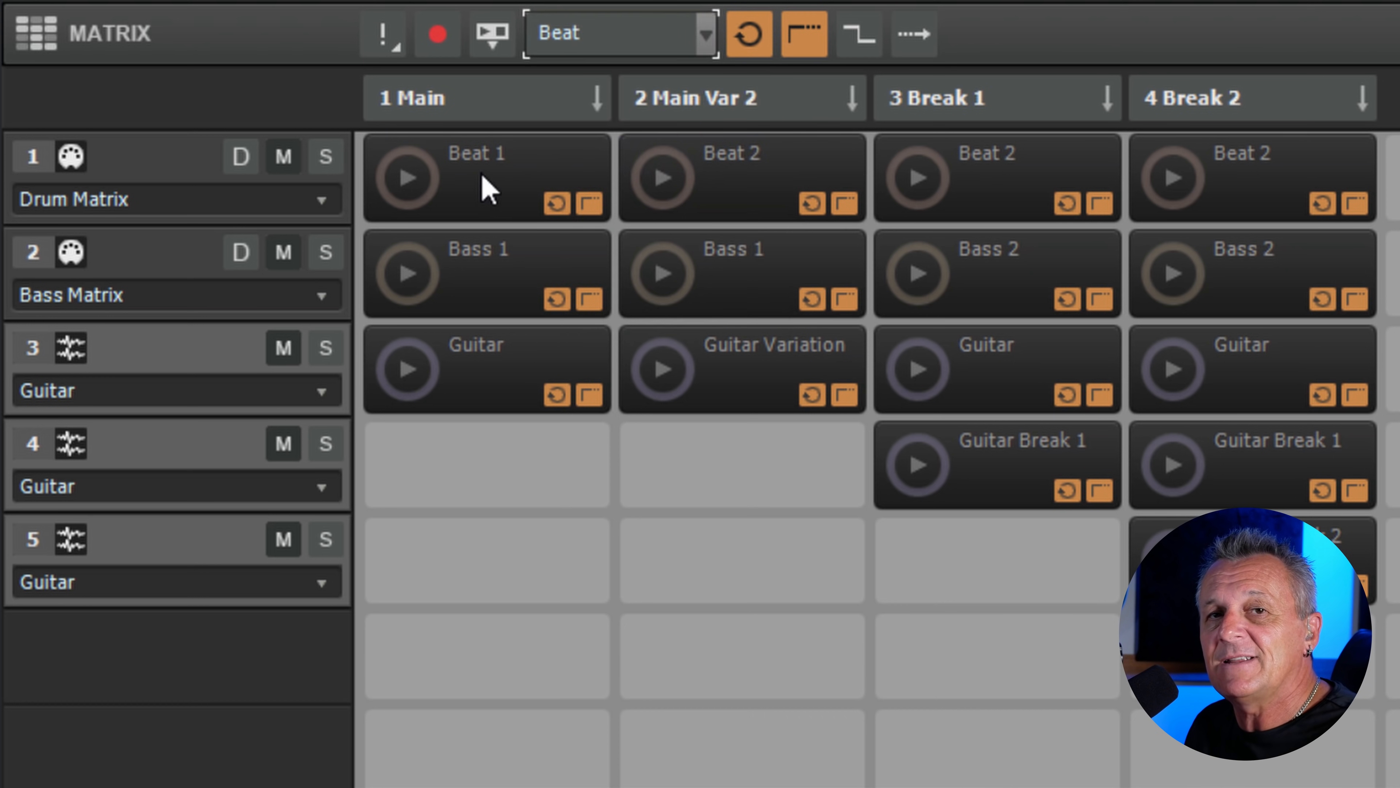
pyautogui.click(409, 177)
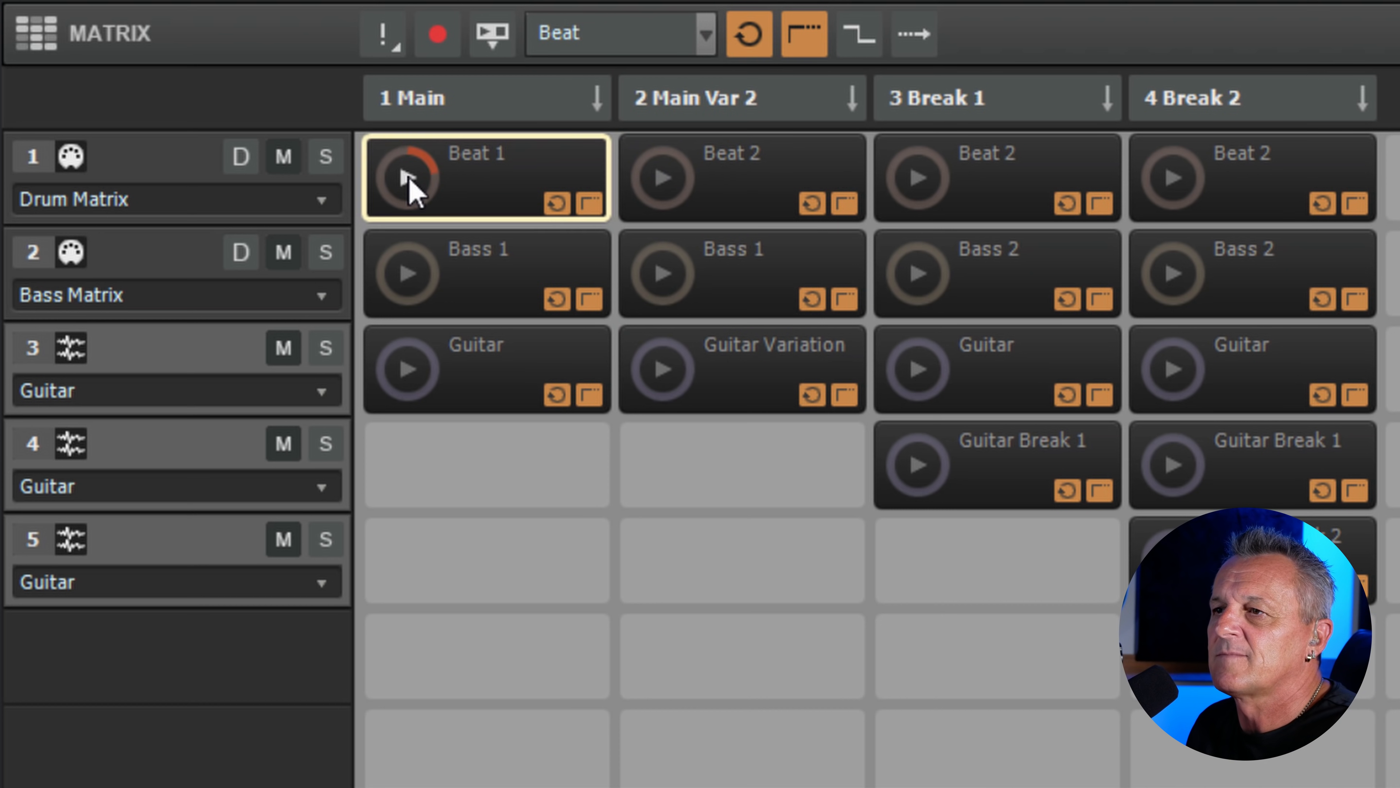
pyautogui.click(409, 177)
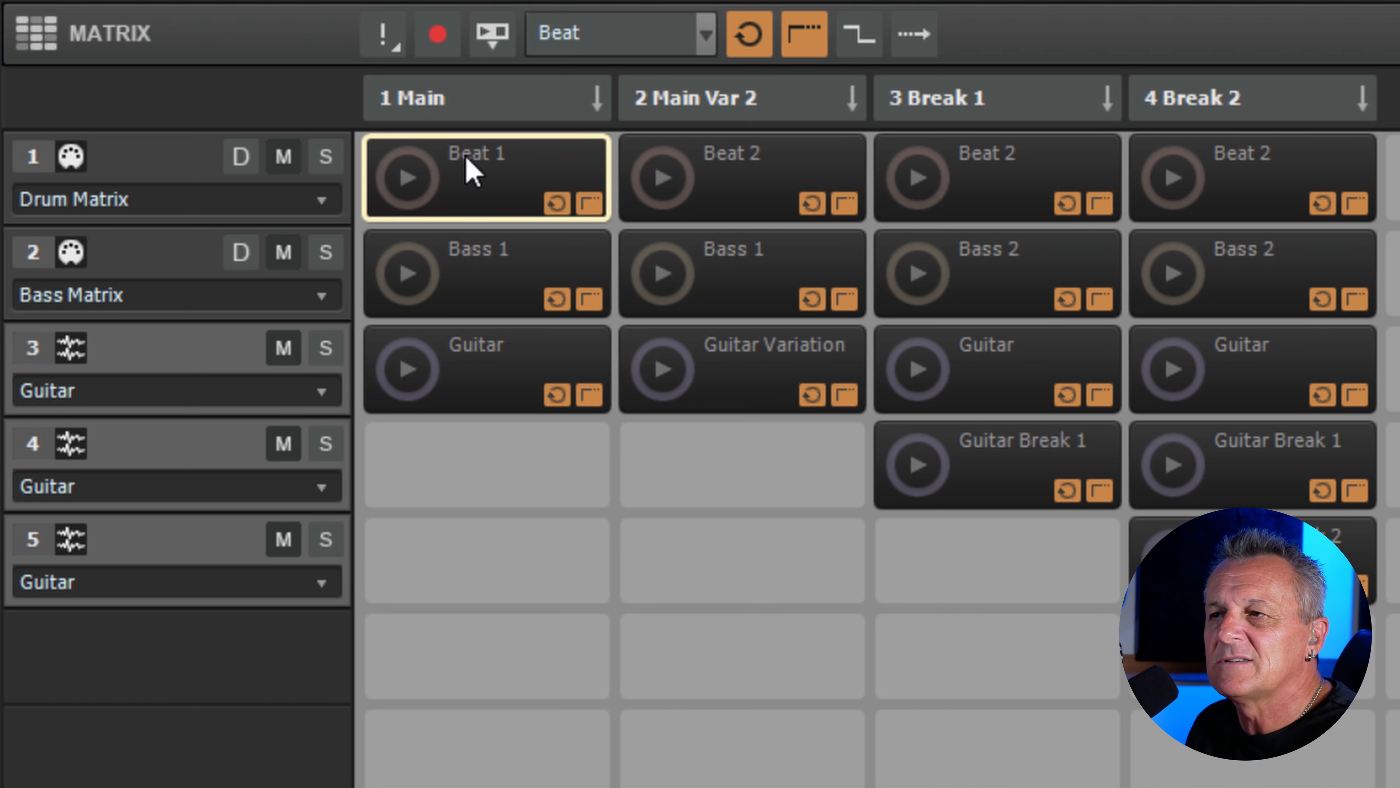
# Set the Matrix's trigger resolution to Measure, and play Beat 1 once as a one-shot with looping temporarily switched off.
pyautogui.click(566, 36)
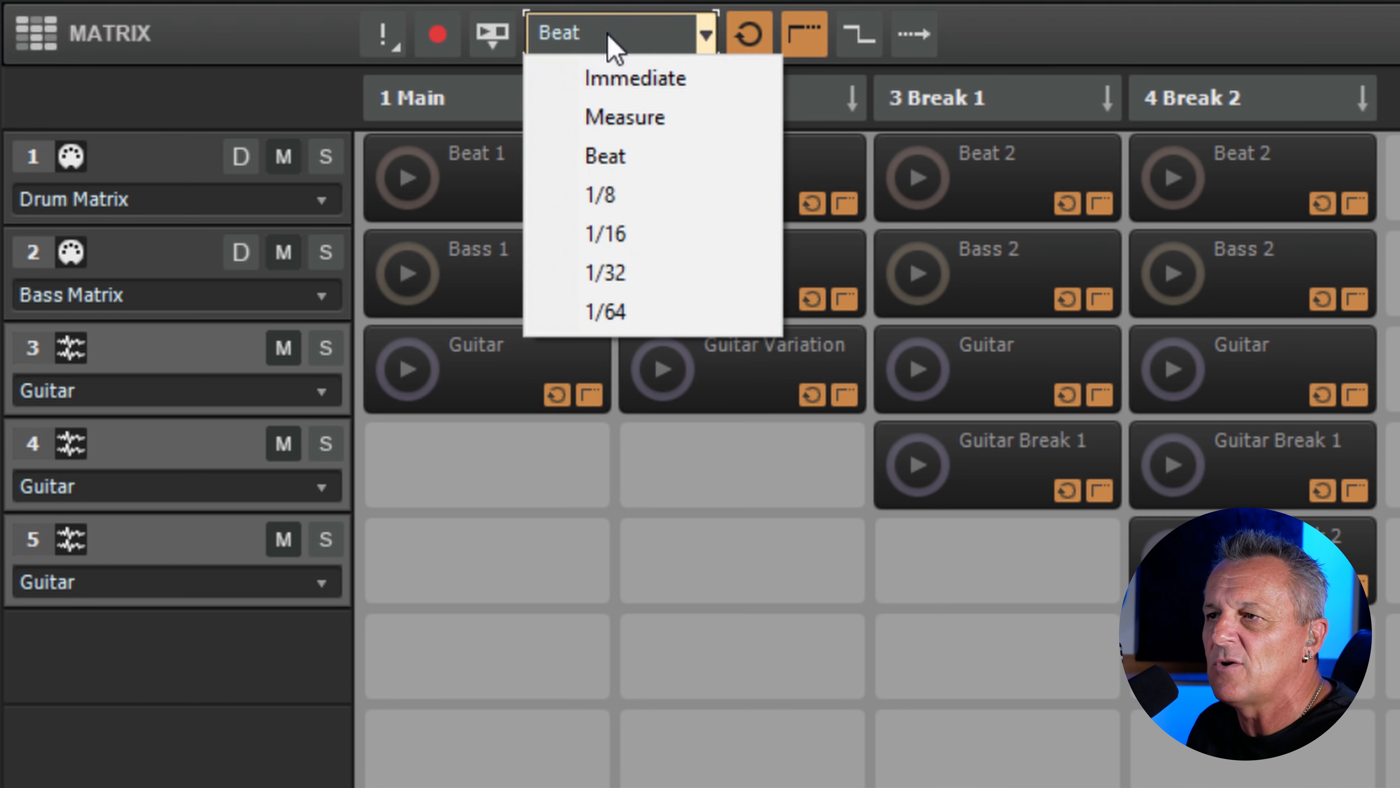
pyautogui.click(610, 127)
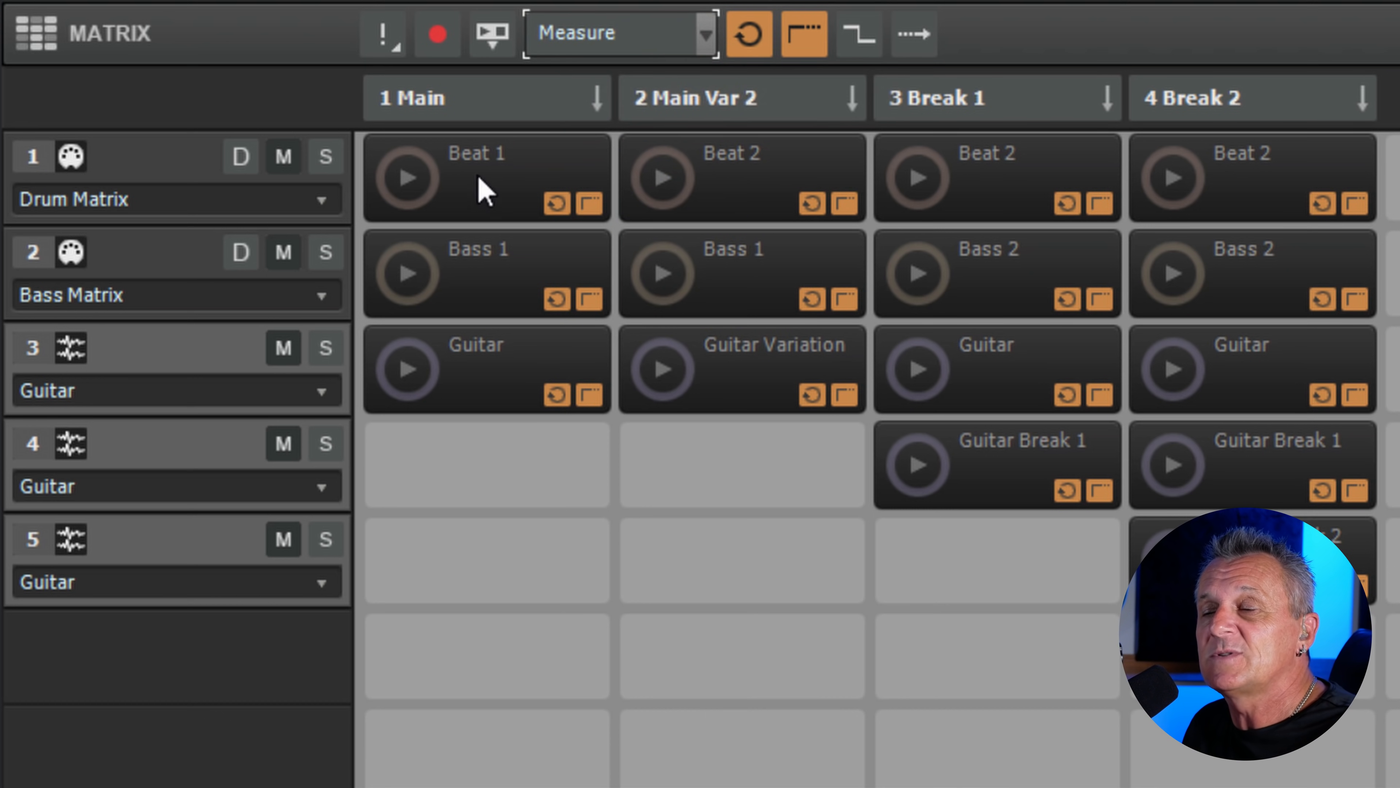
pyautogui.click(750, 39)
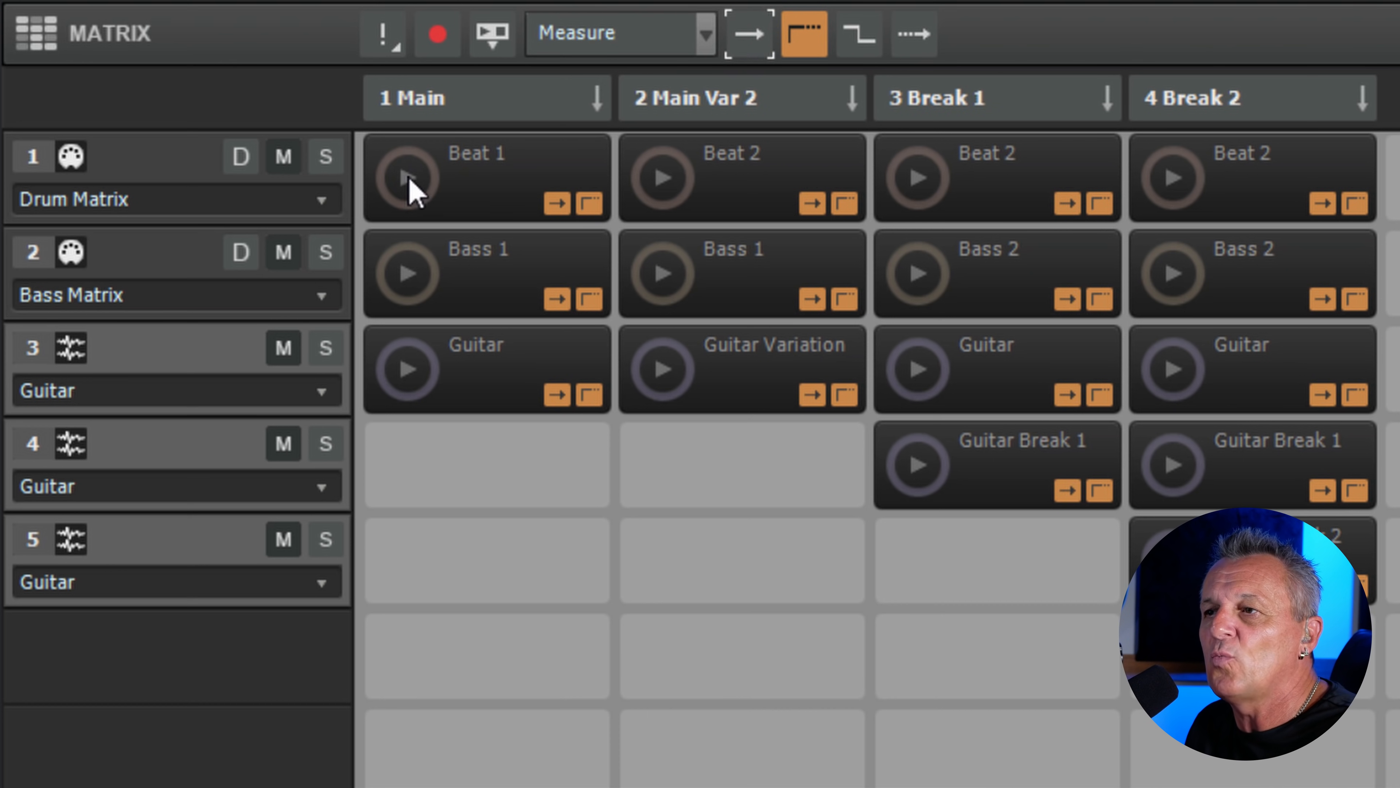
pyautogui.click(409, 177)
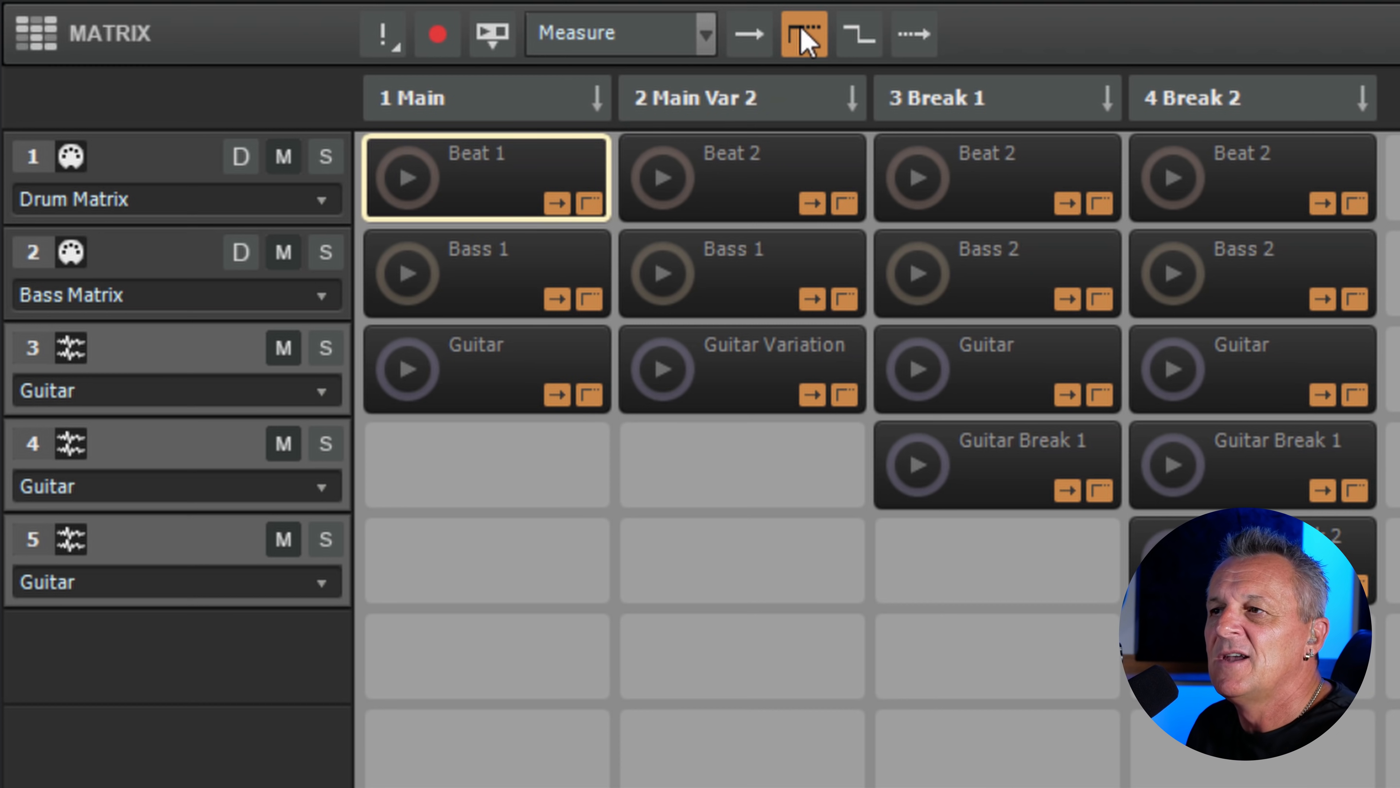
pyautogui.click(744, 45)
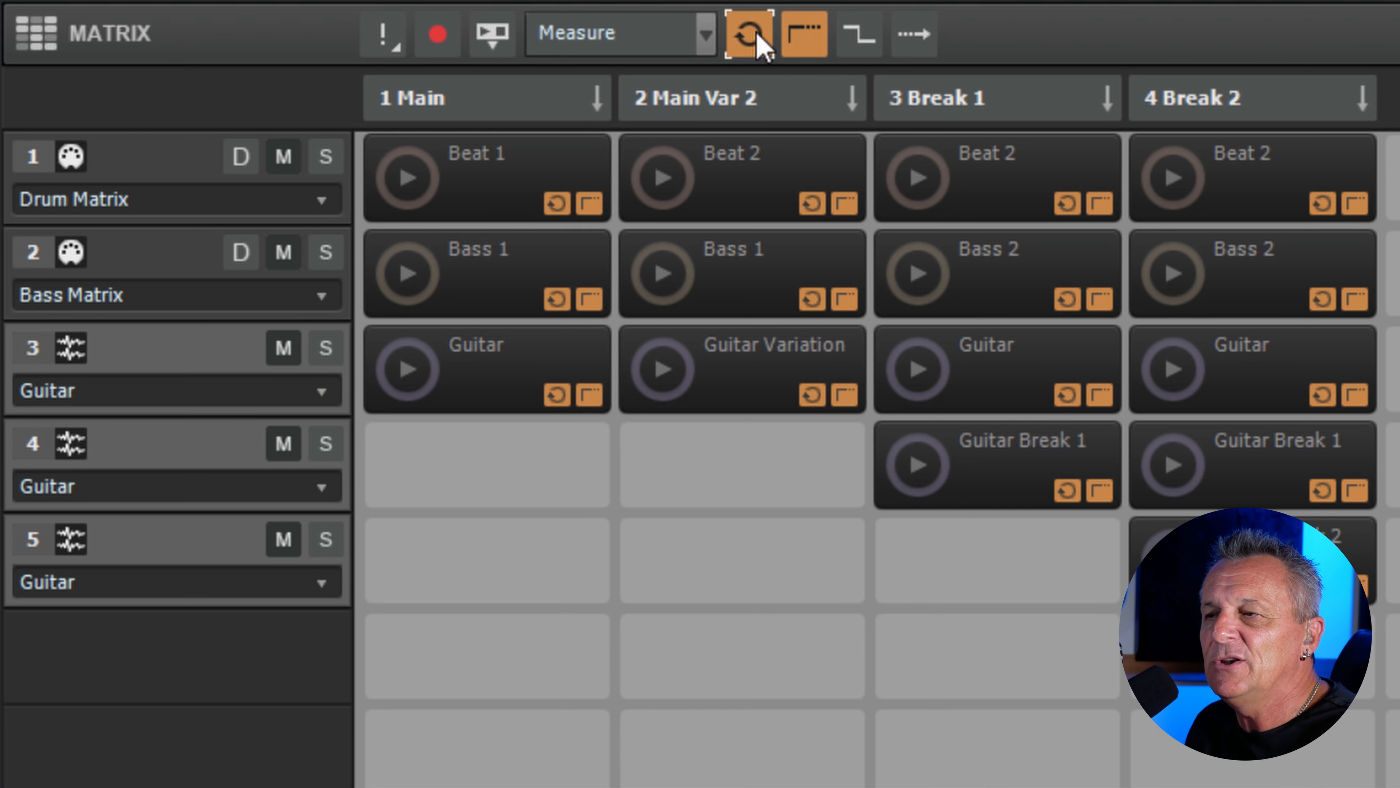
# Try momentary triggering on the Main column's Beat 1 cell, and restore latched triggering for the Matrix.
pyautogui.click(805, 50)
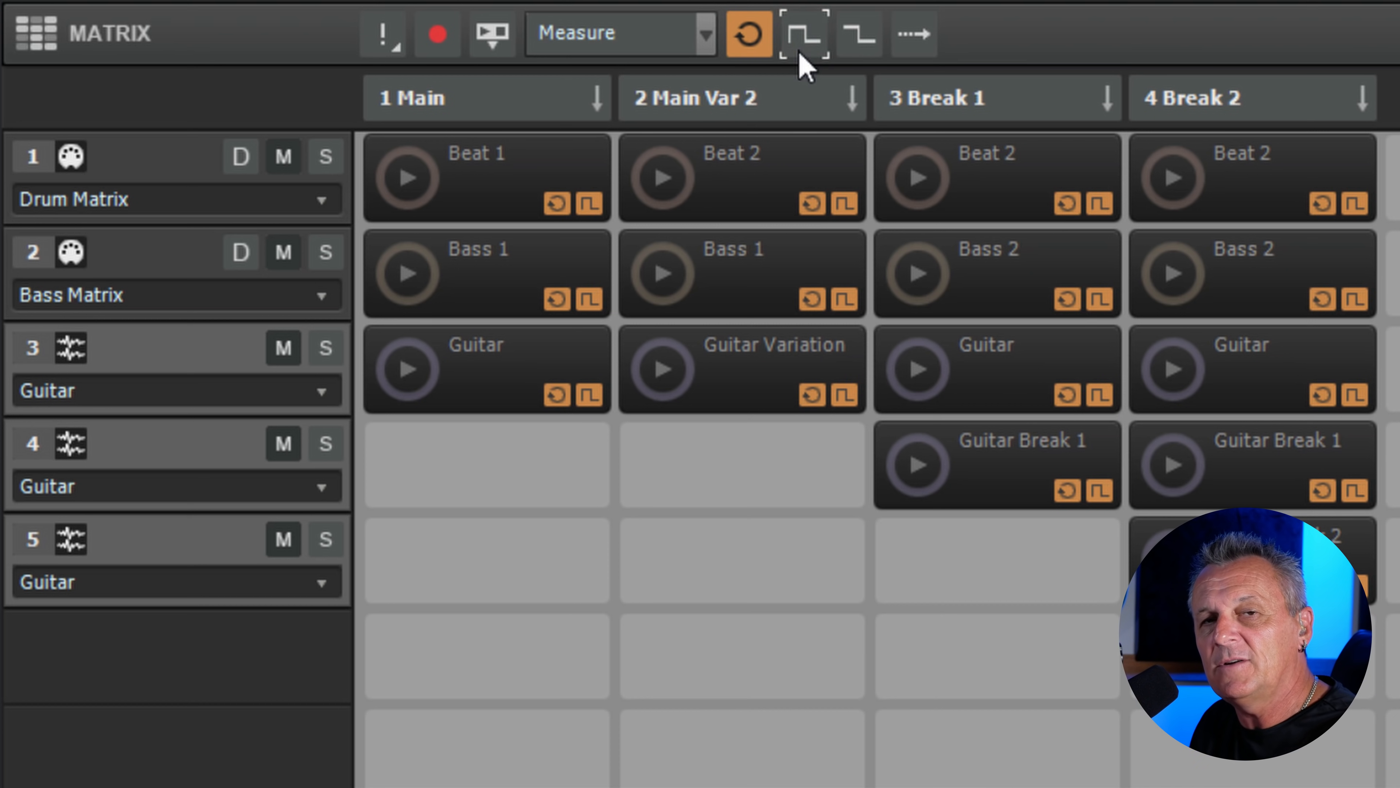
pyautogui.click(408, 178)
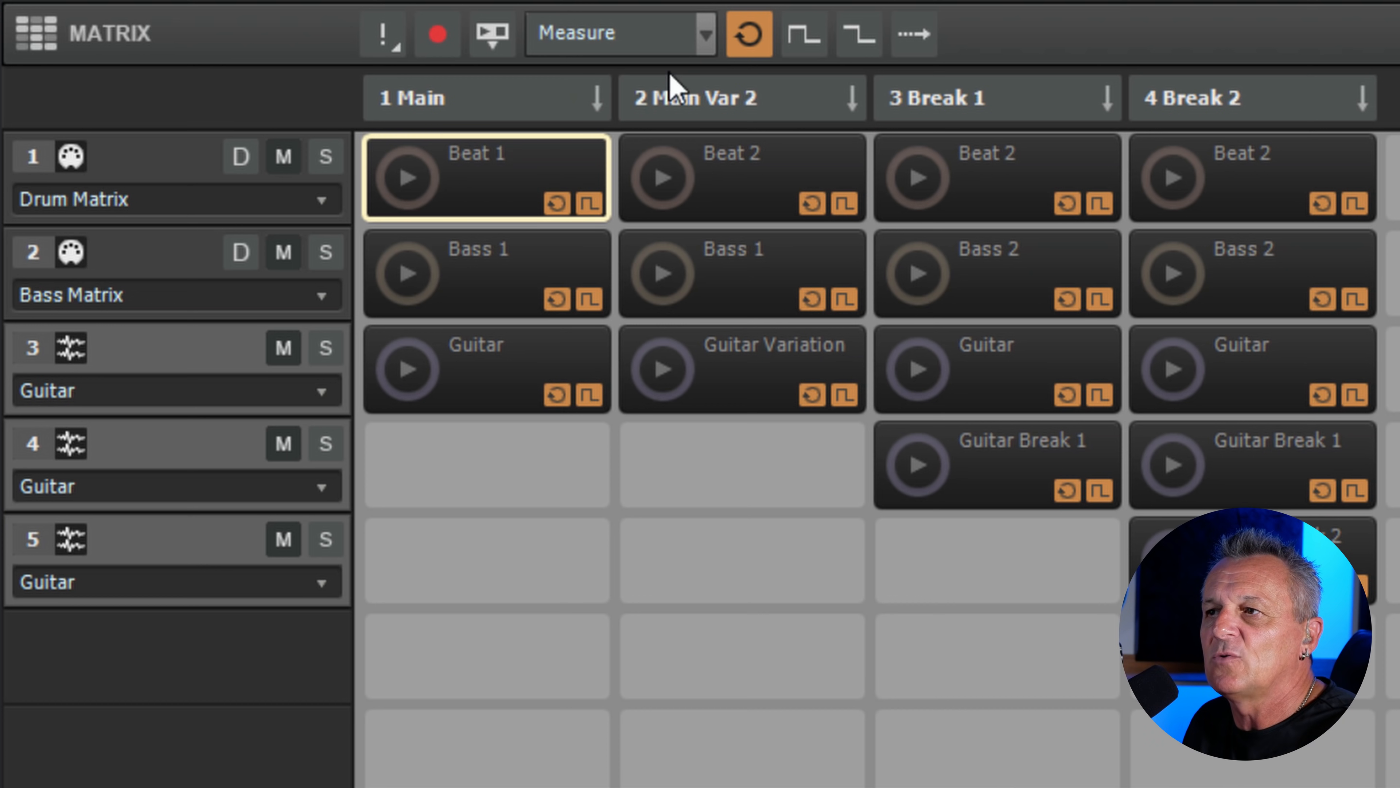
pyautogui.click(804, 42)
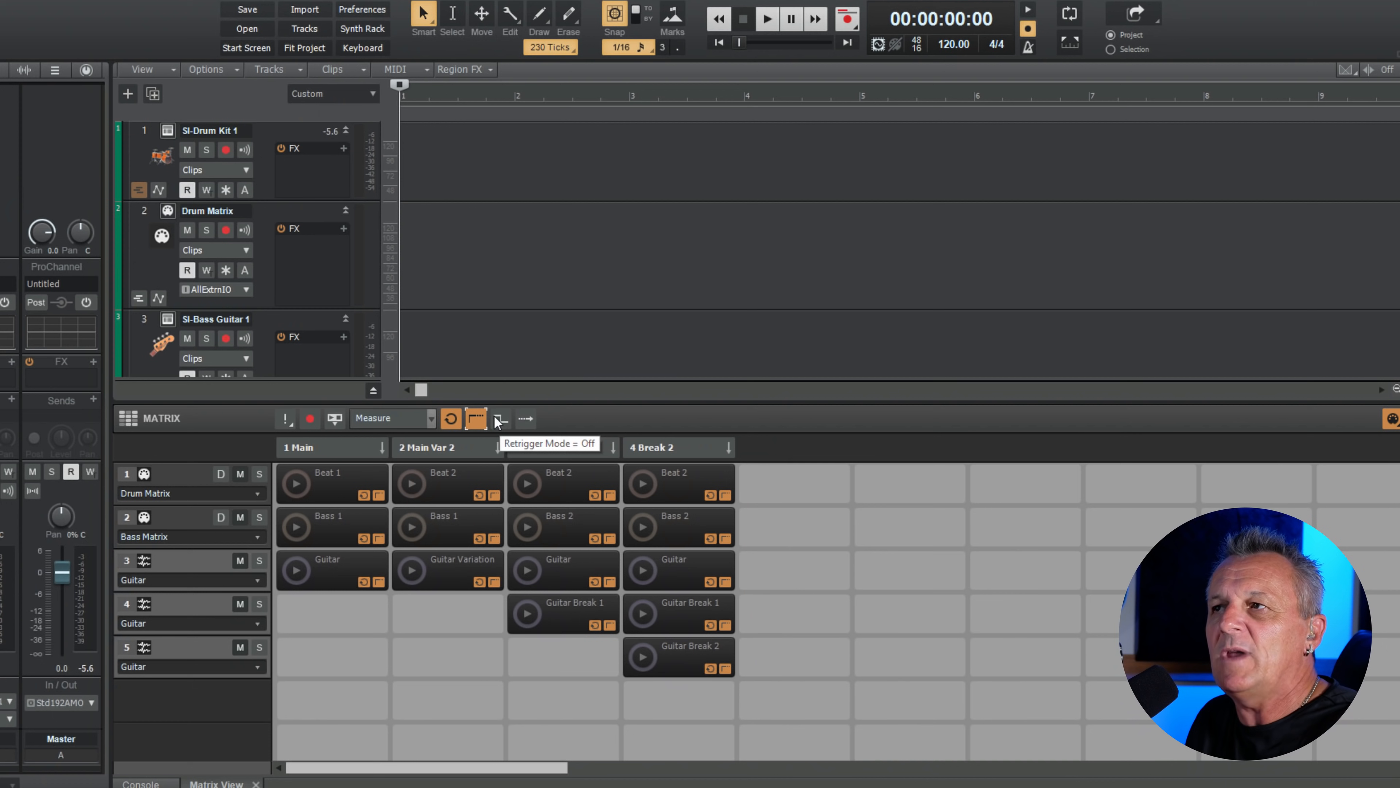
# Start the project transport, and play and stop the Beat 2 cell of the Break 1 column against it.
pyautogui.click(771, 23)
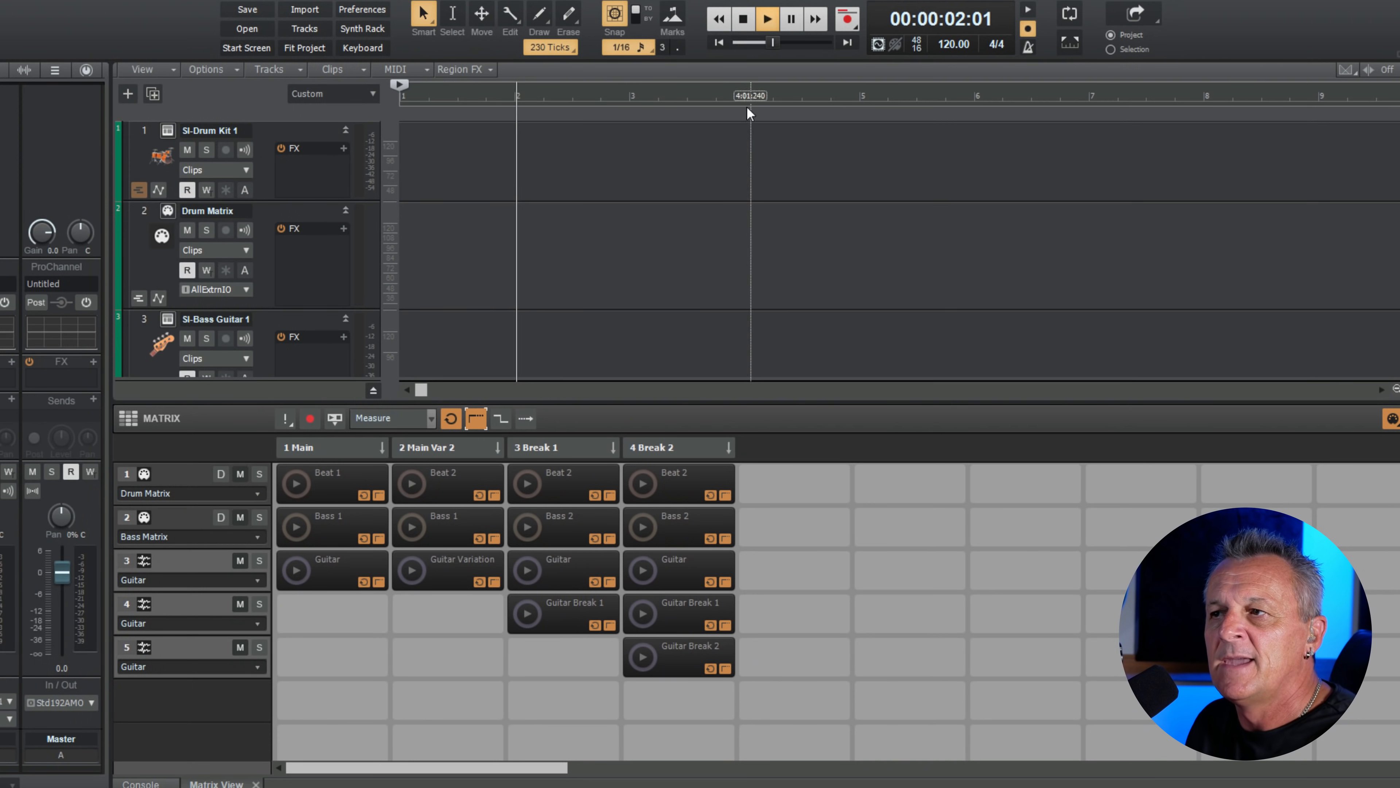
pyautogui.click(527, 483)
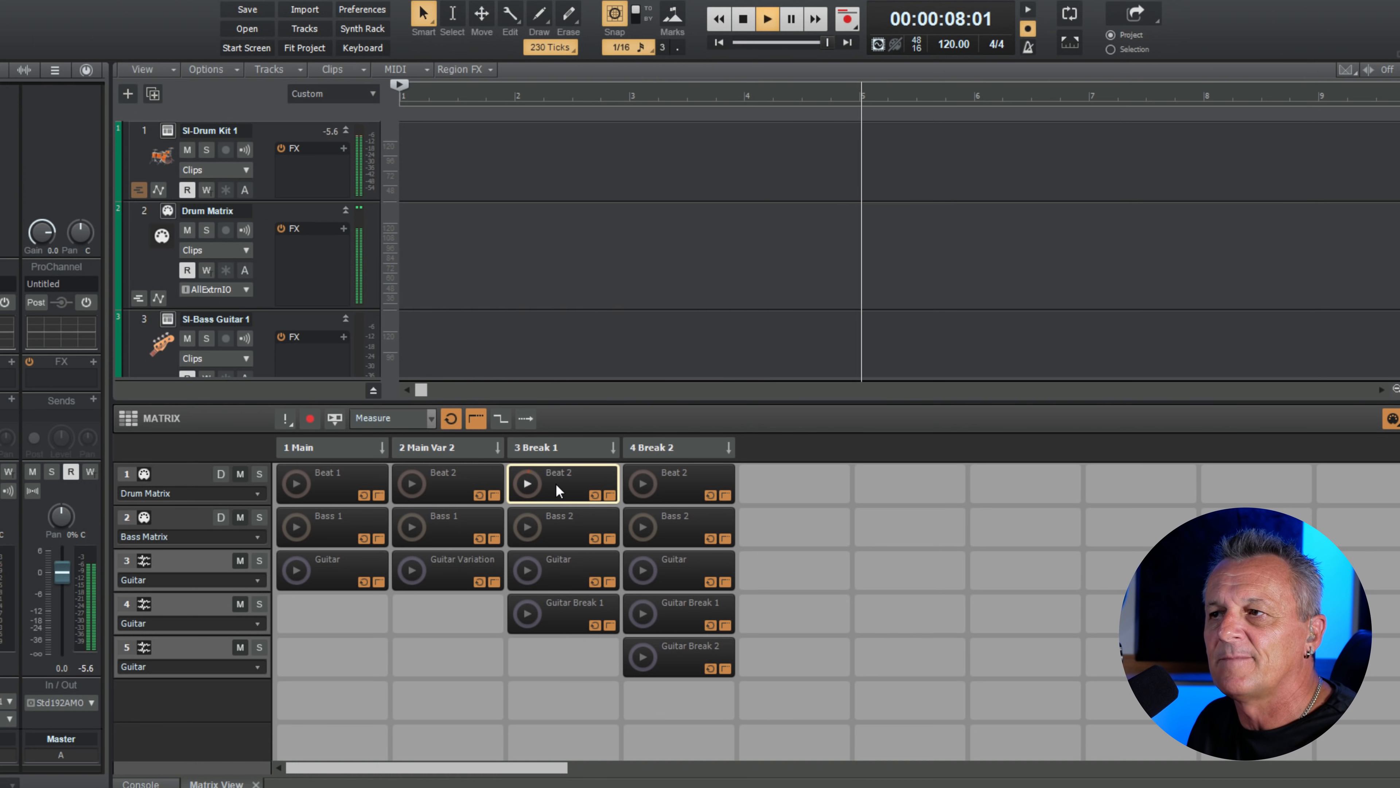
pyautogui.click(527, 483)
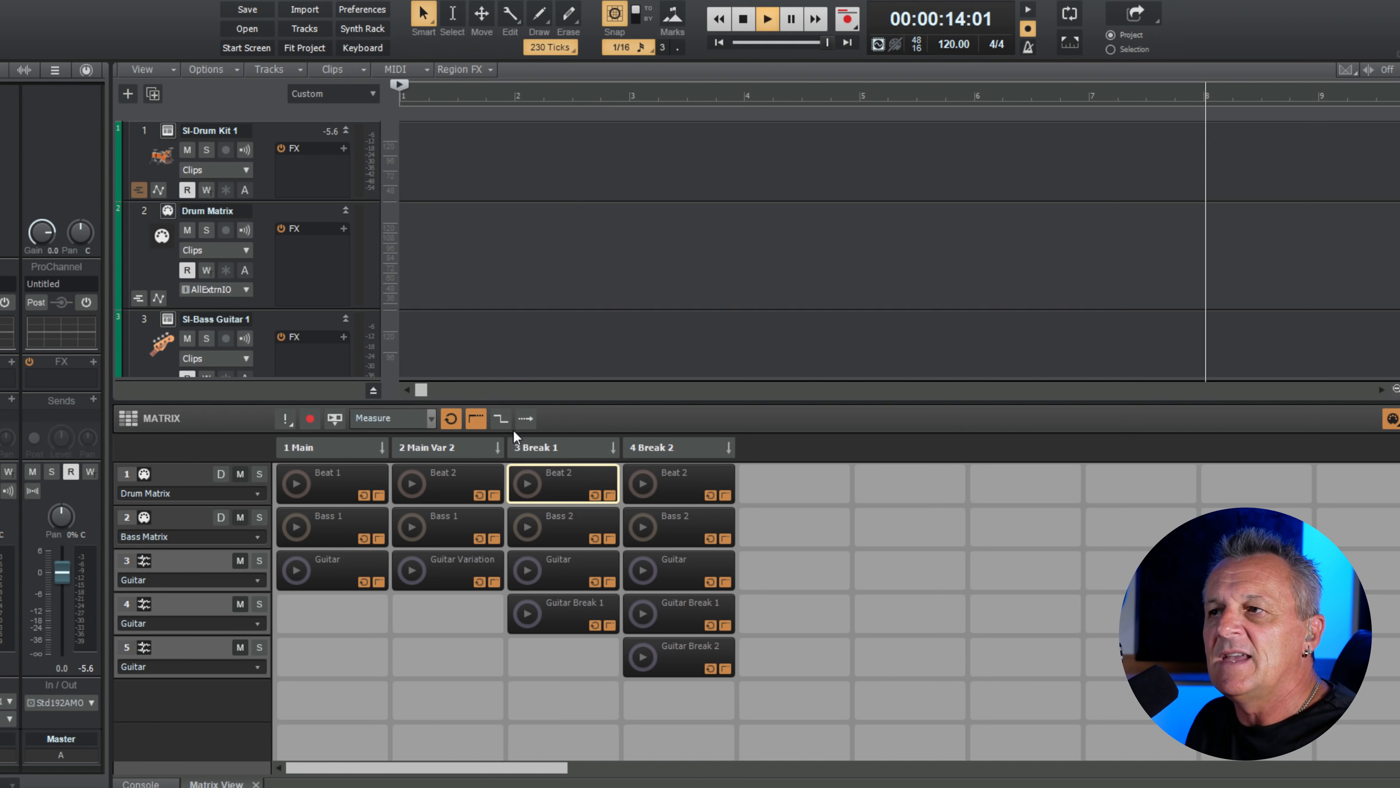
# Try out Retrigger Mode with the Break 1 column's Beat 2 cell, and stop the transport.
pyautogui.click(500, 415)
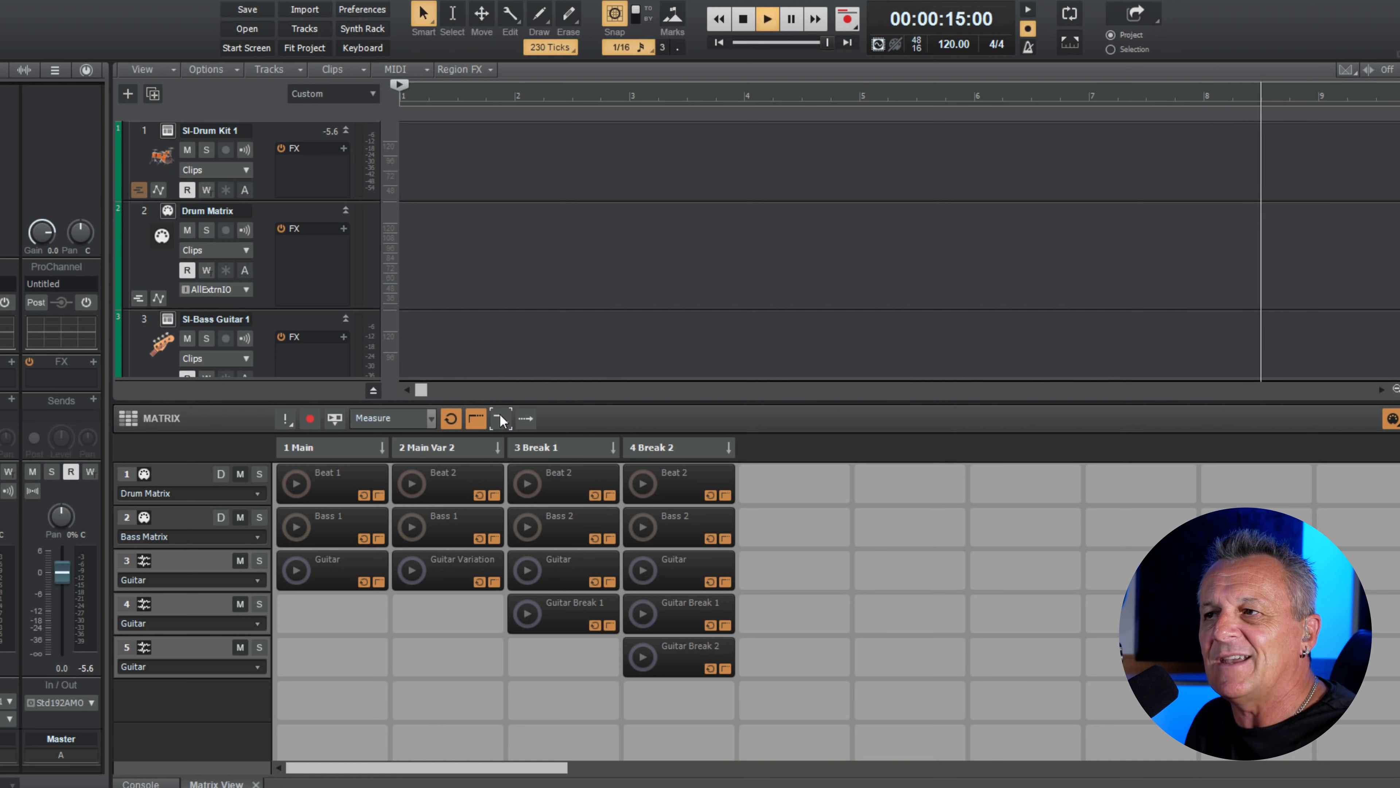
pyautogui.click(527, 482)
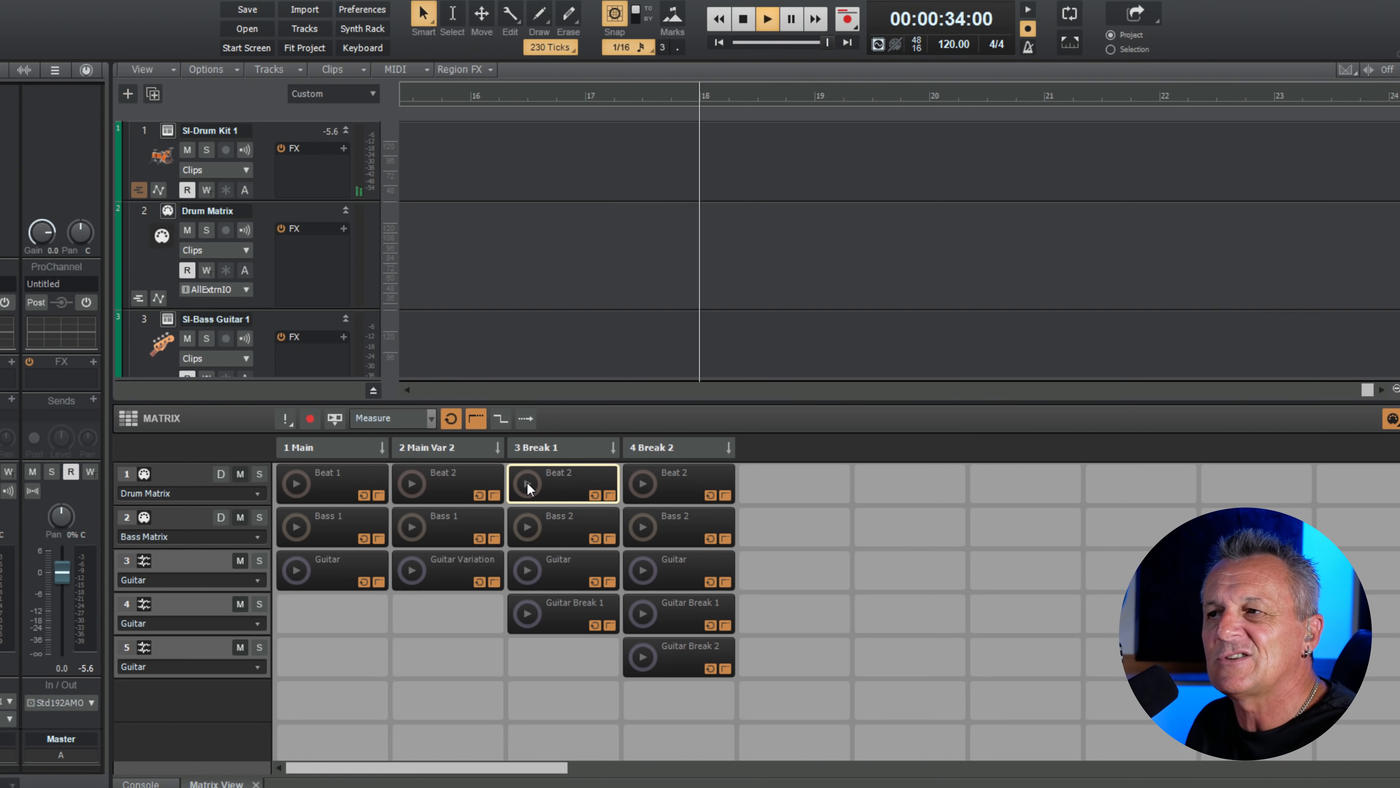
pyautogui.click(743, 19)
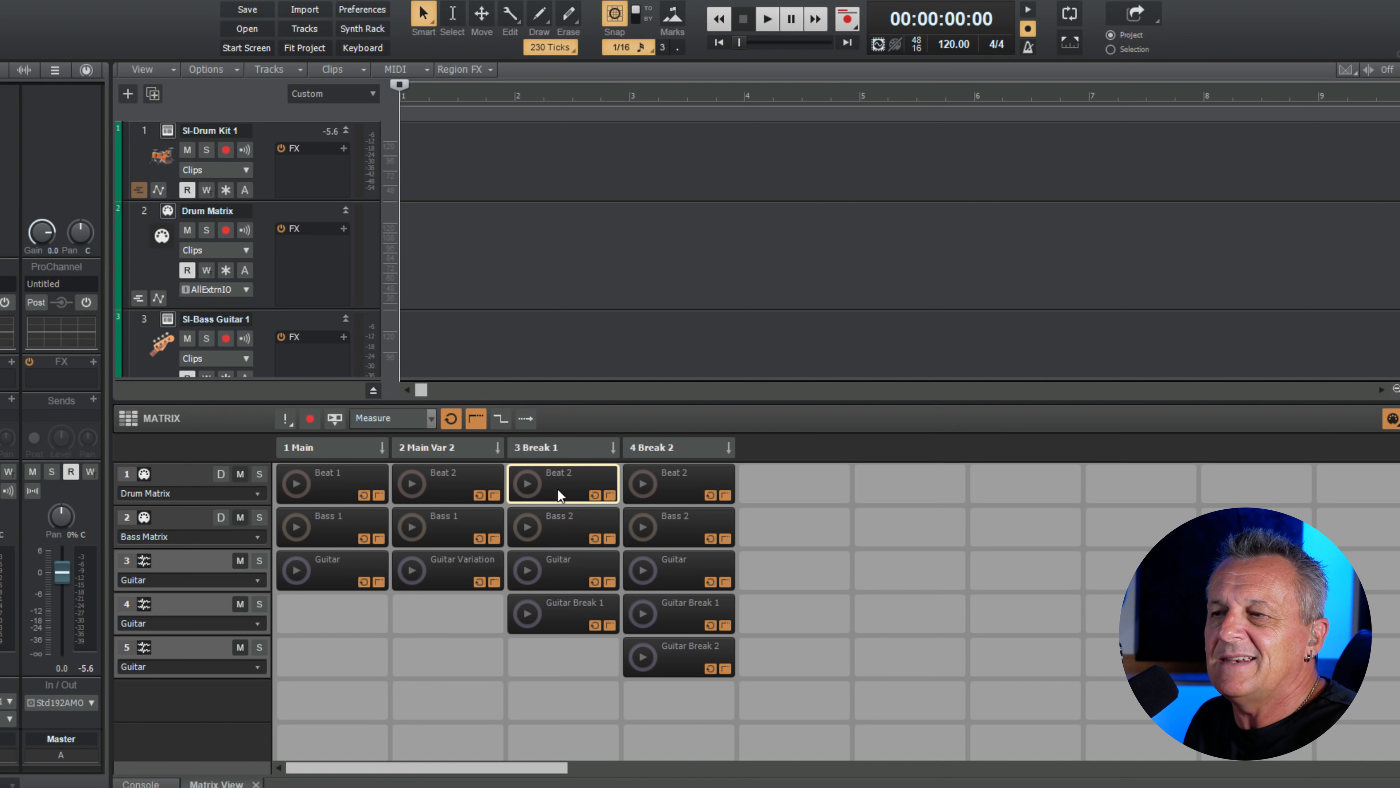
# Start the transport, enable the Matrix playback option next to Retrigger Mode, and test it on Break 1's Beat 2 cell.
pyautogui.click(769, 21)
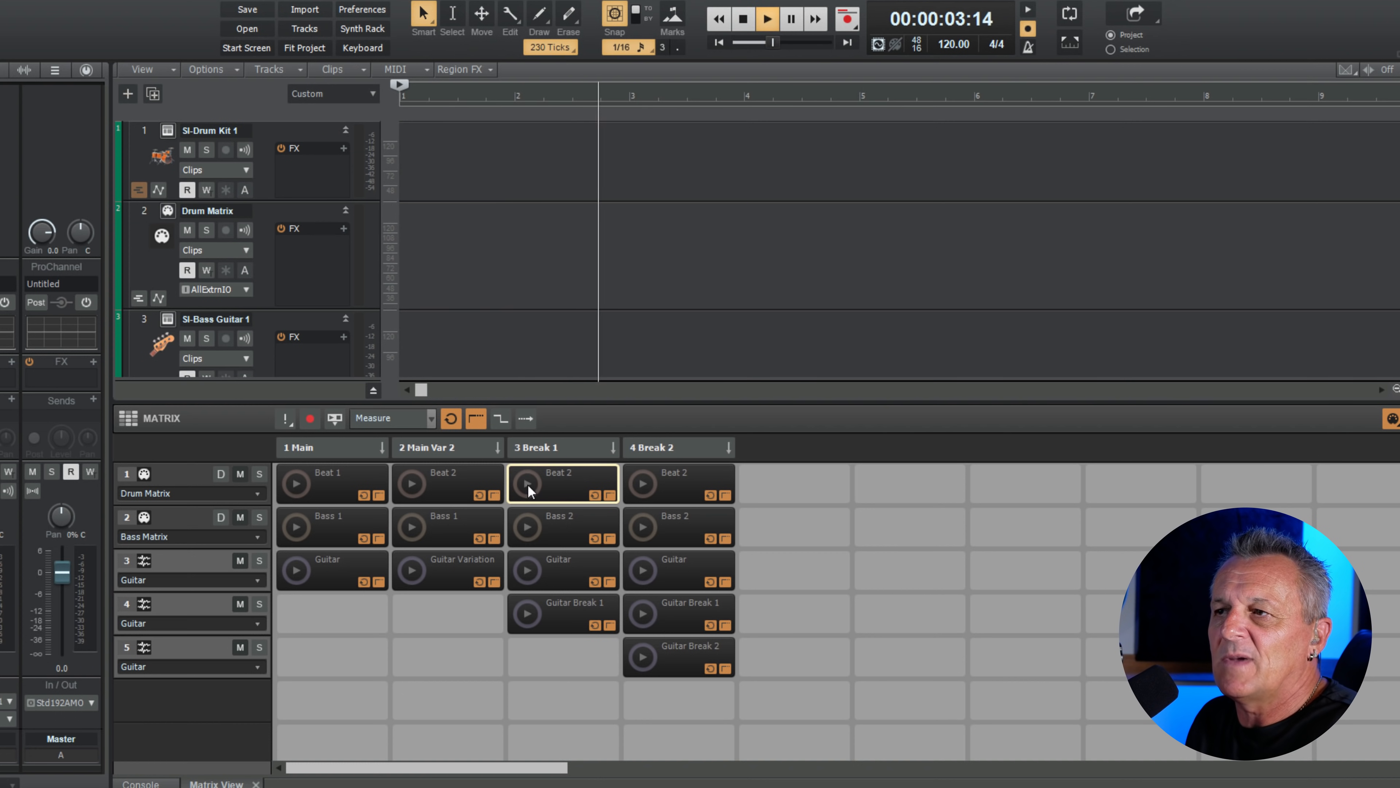
pyautogui.click(526, 417)
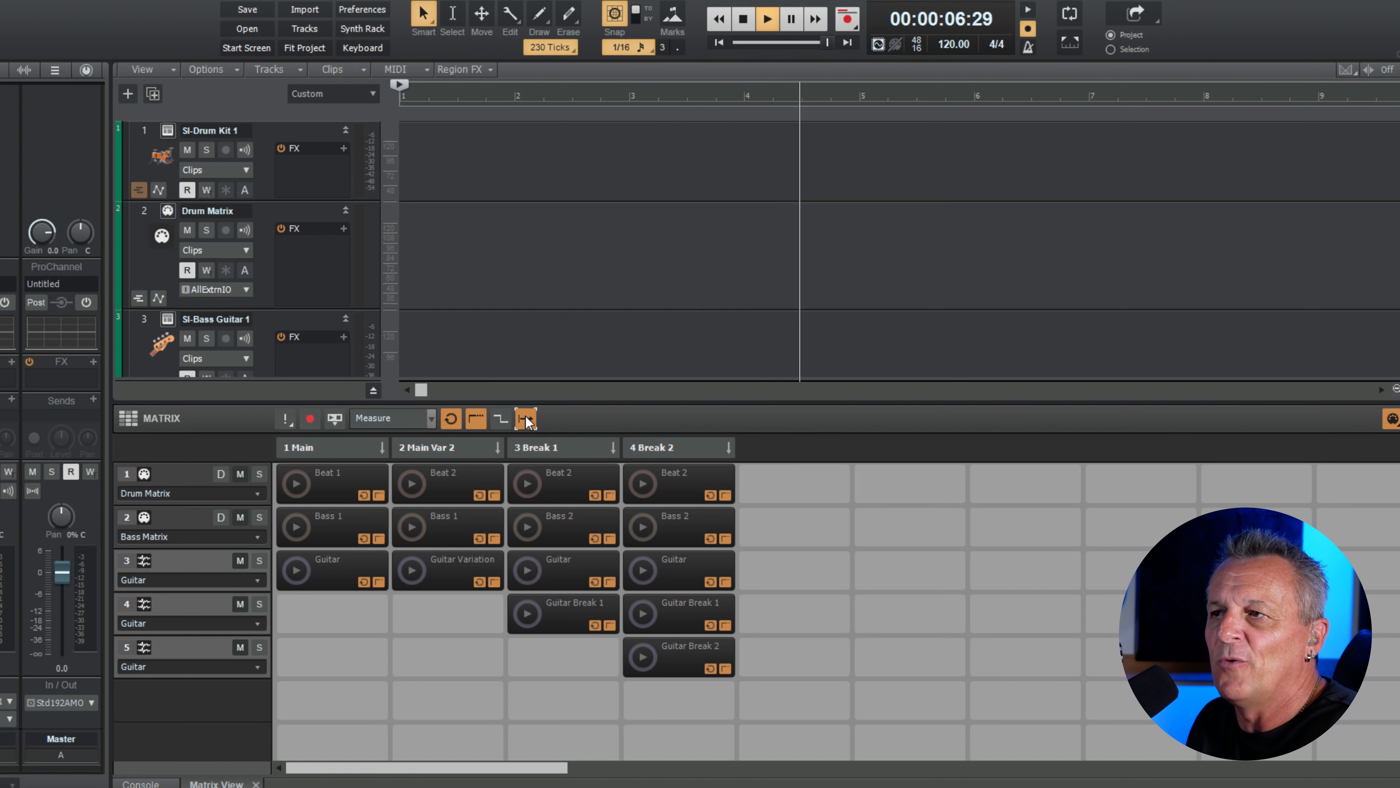
pyautogui.click(526, 484)
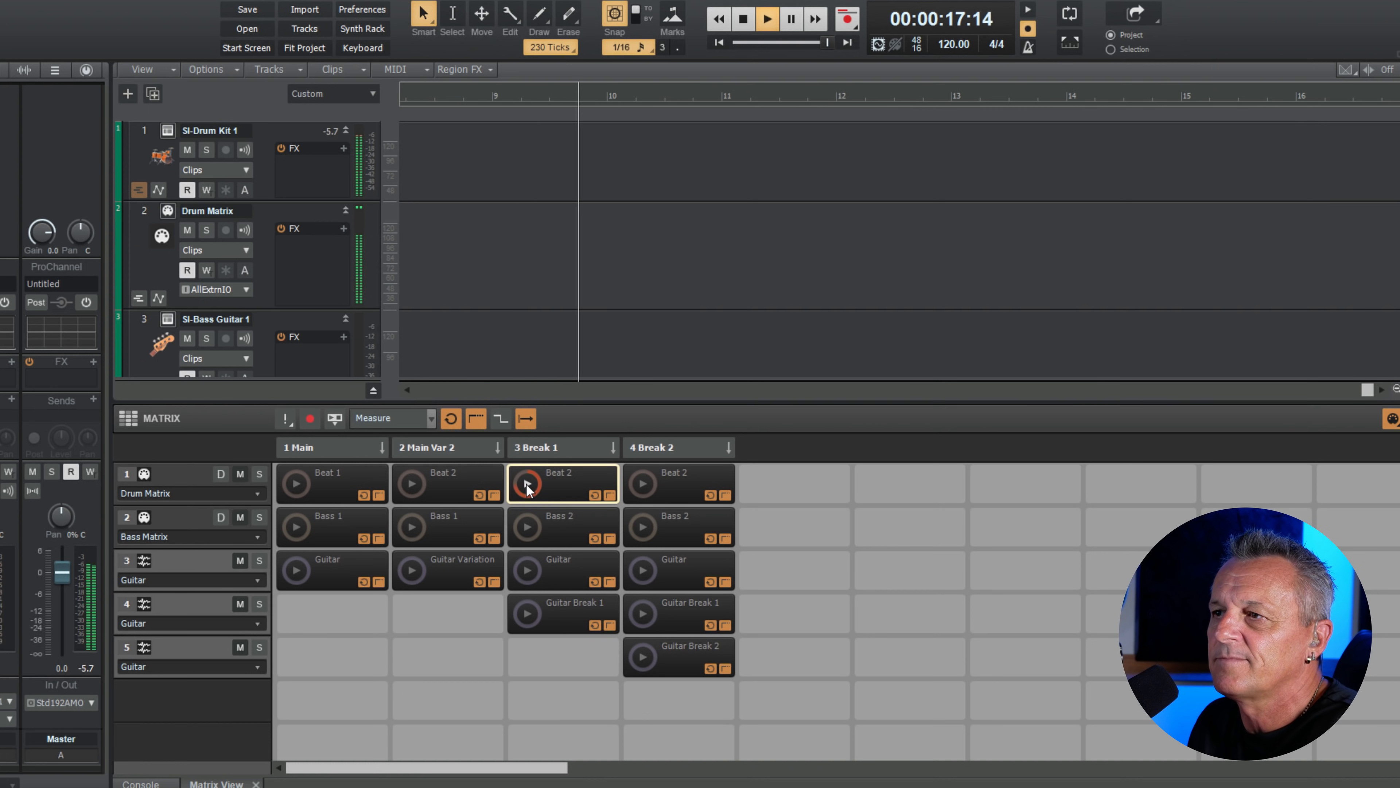
# Set the trigger resolution to Immediate, retest Break 1's Beat 2 cell, and switch off the playback option next to Retrigger Mode.
pyautogui.click(425, 418)
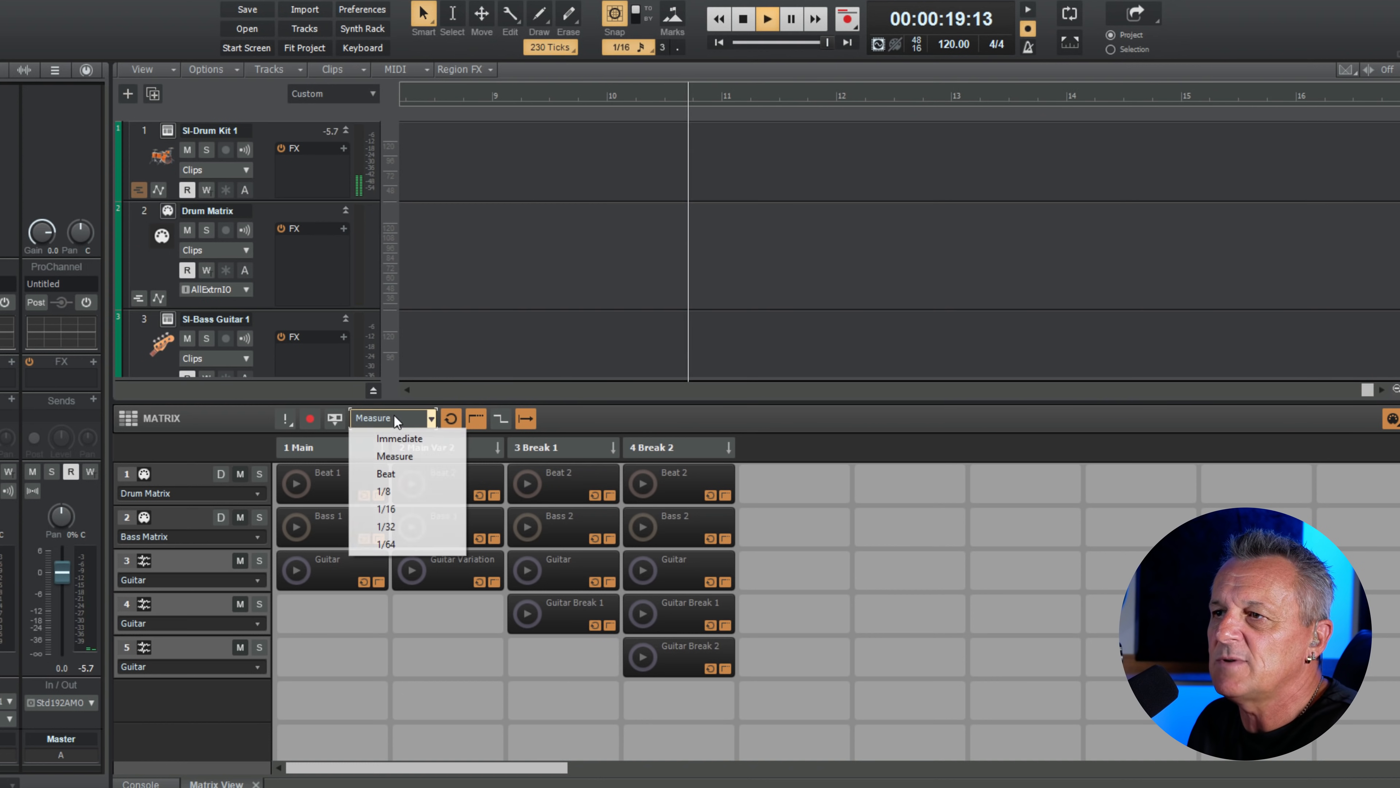
pyautogui.click(404, 437)
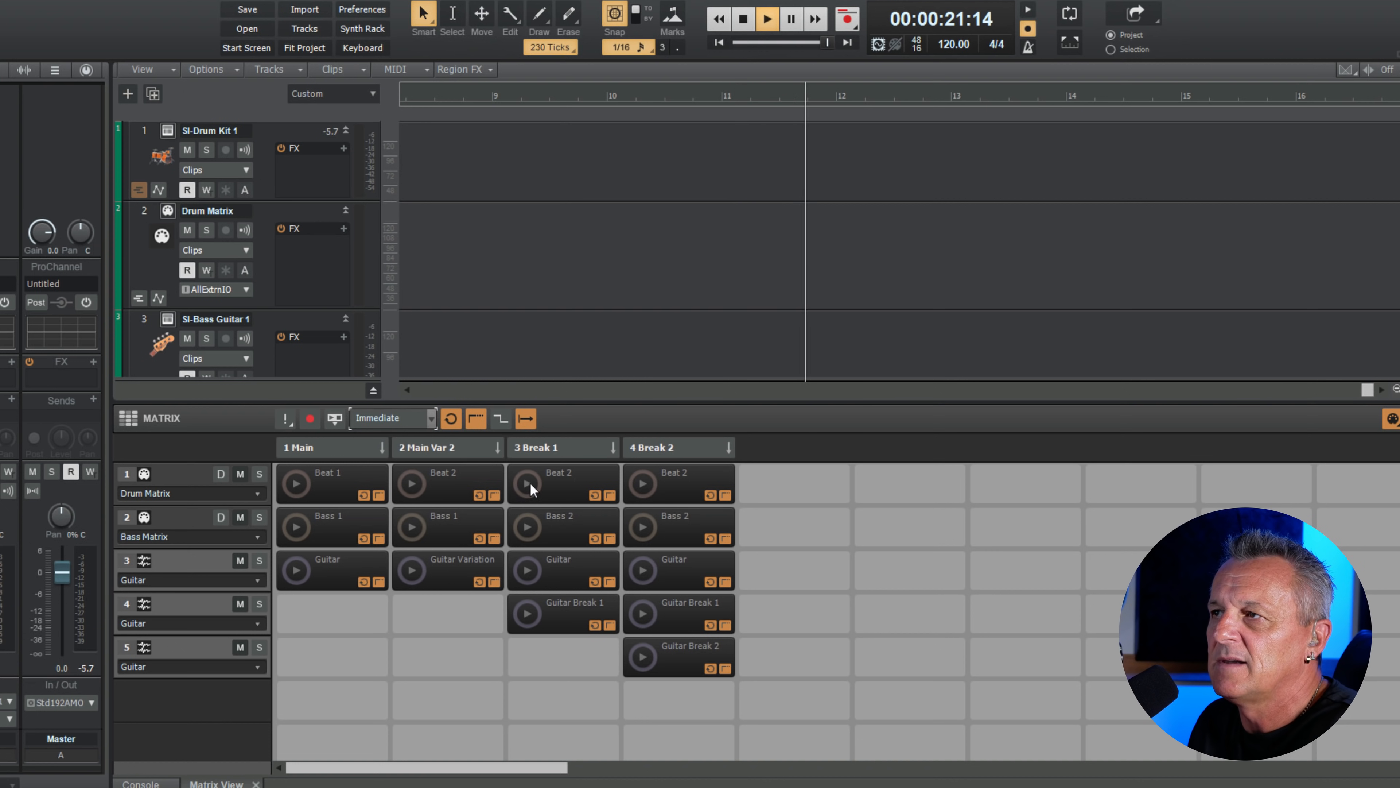
pyautogui.click(528, 483)
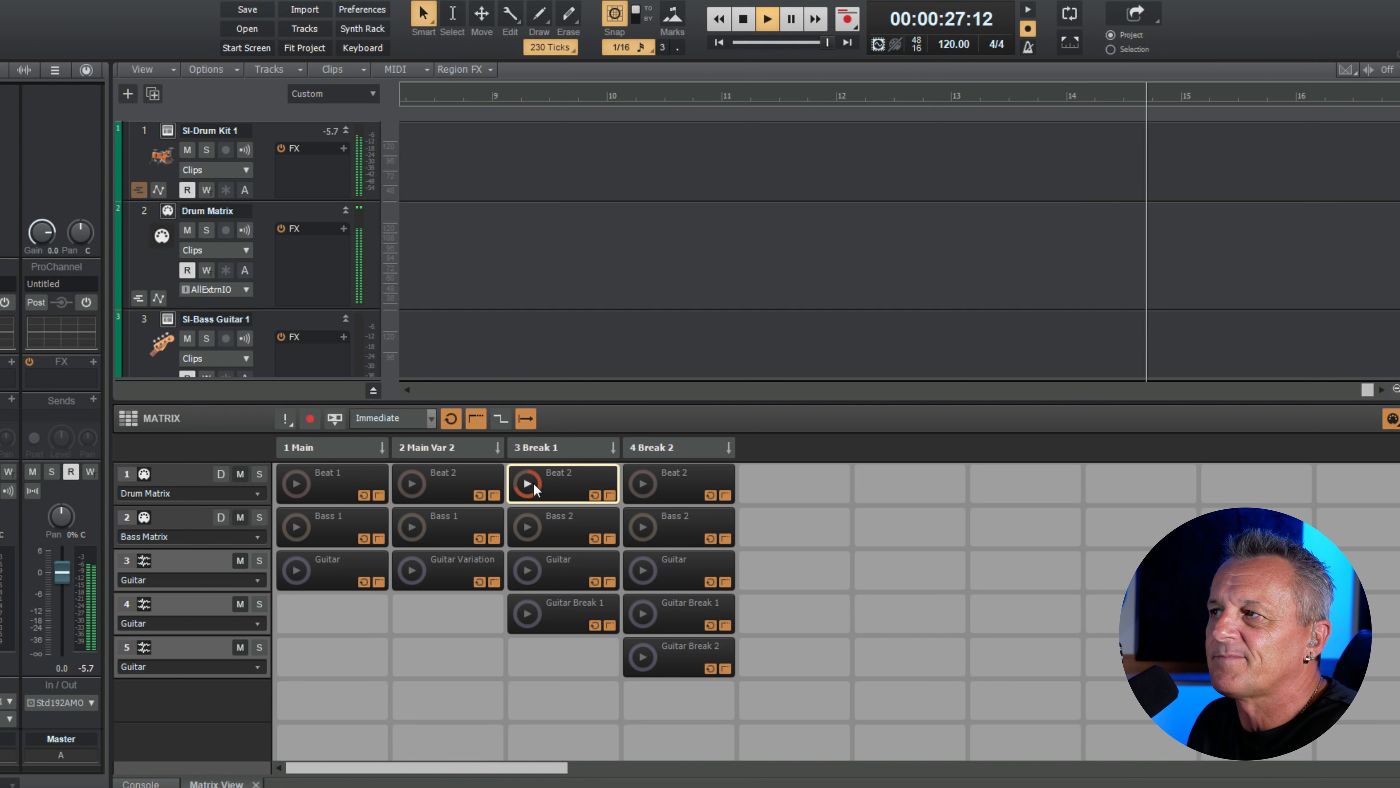
pyautogui.click(533, 483)
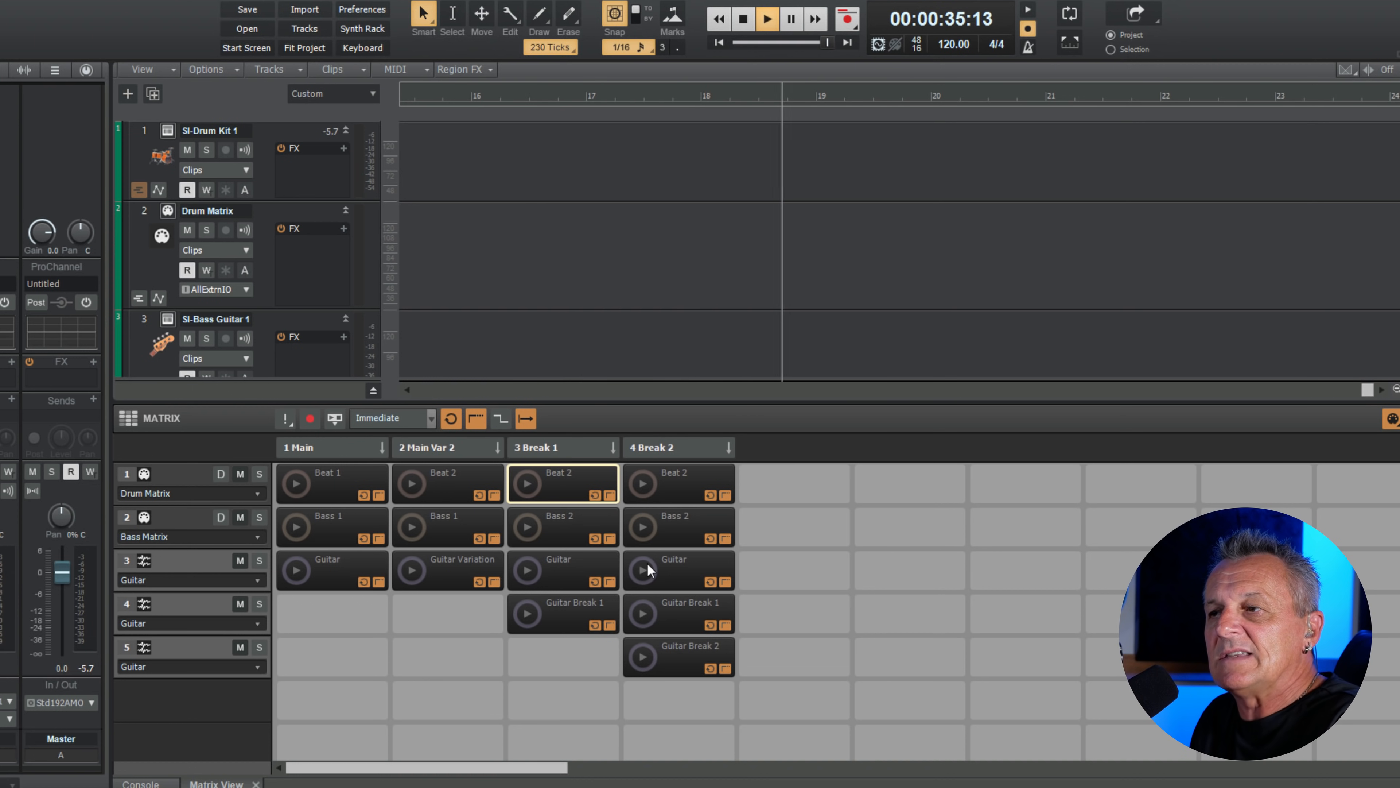
pyautogui.click(745, 19)
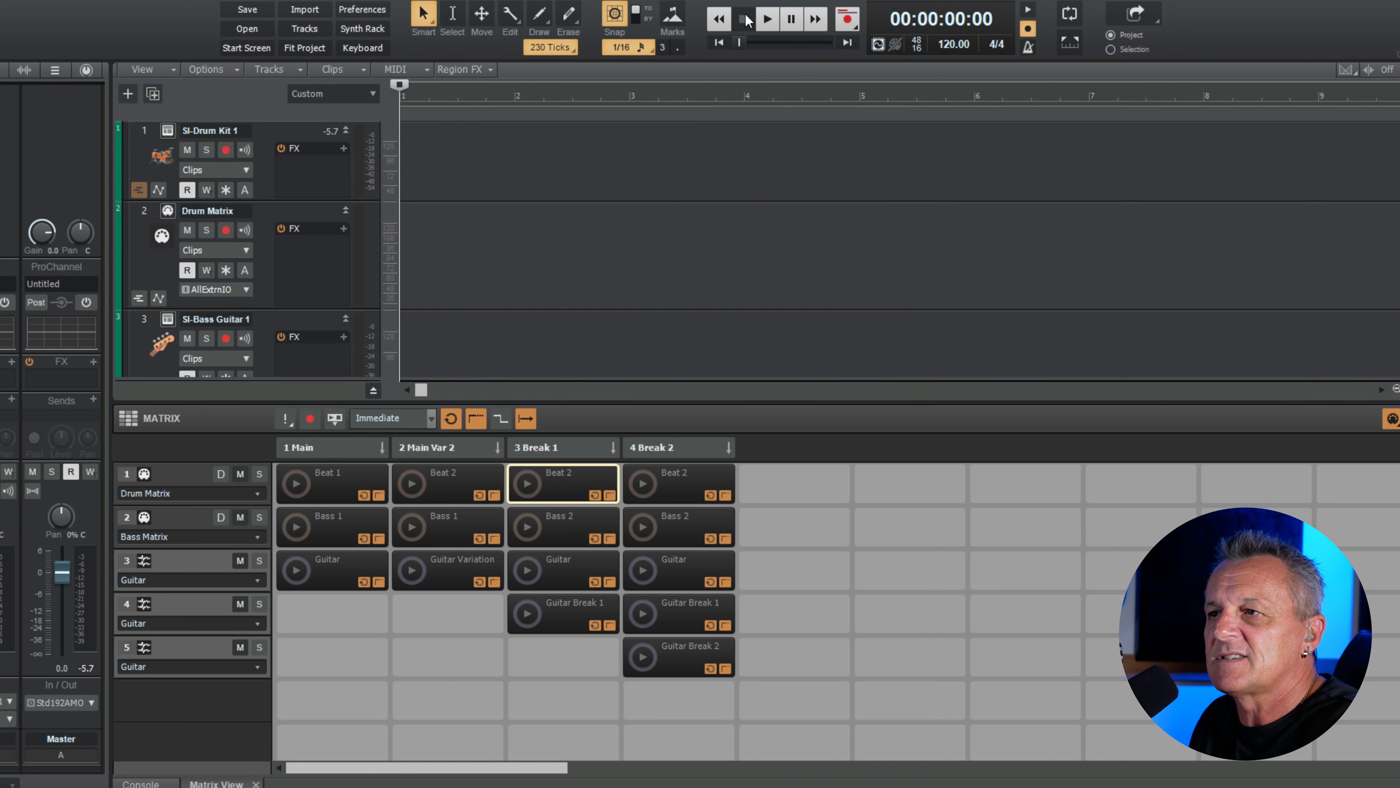
pyautogui.click(526, 418)
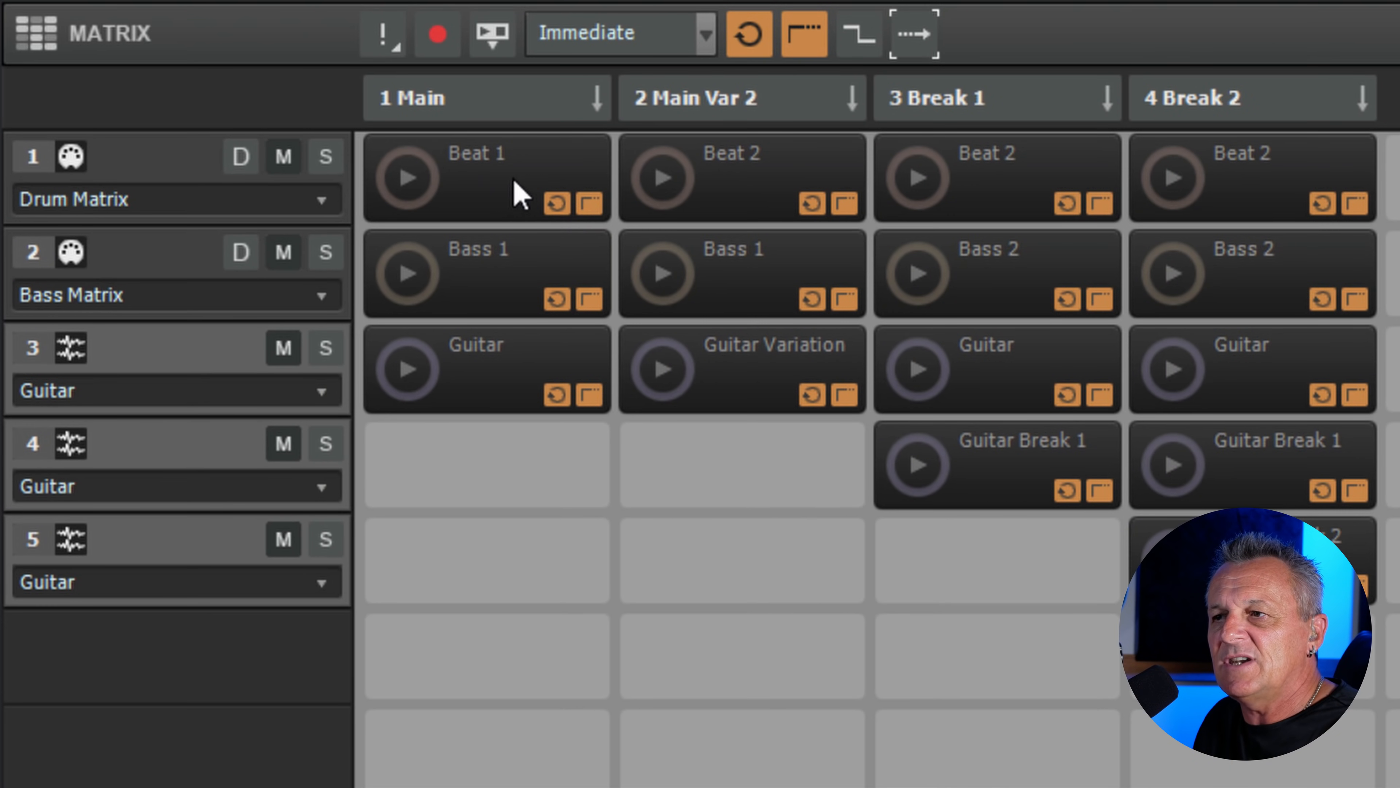
# Try the Main column's Guitar cell with its own one-shot and momentary settings, and restore its looping and latching.
pyautogui.click(557, 396)
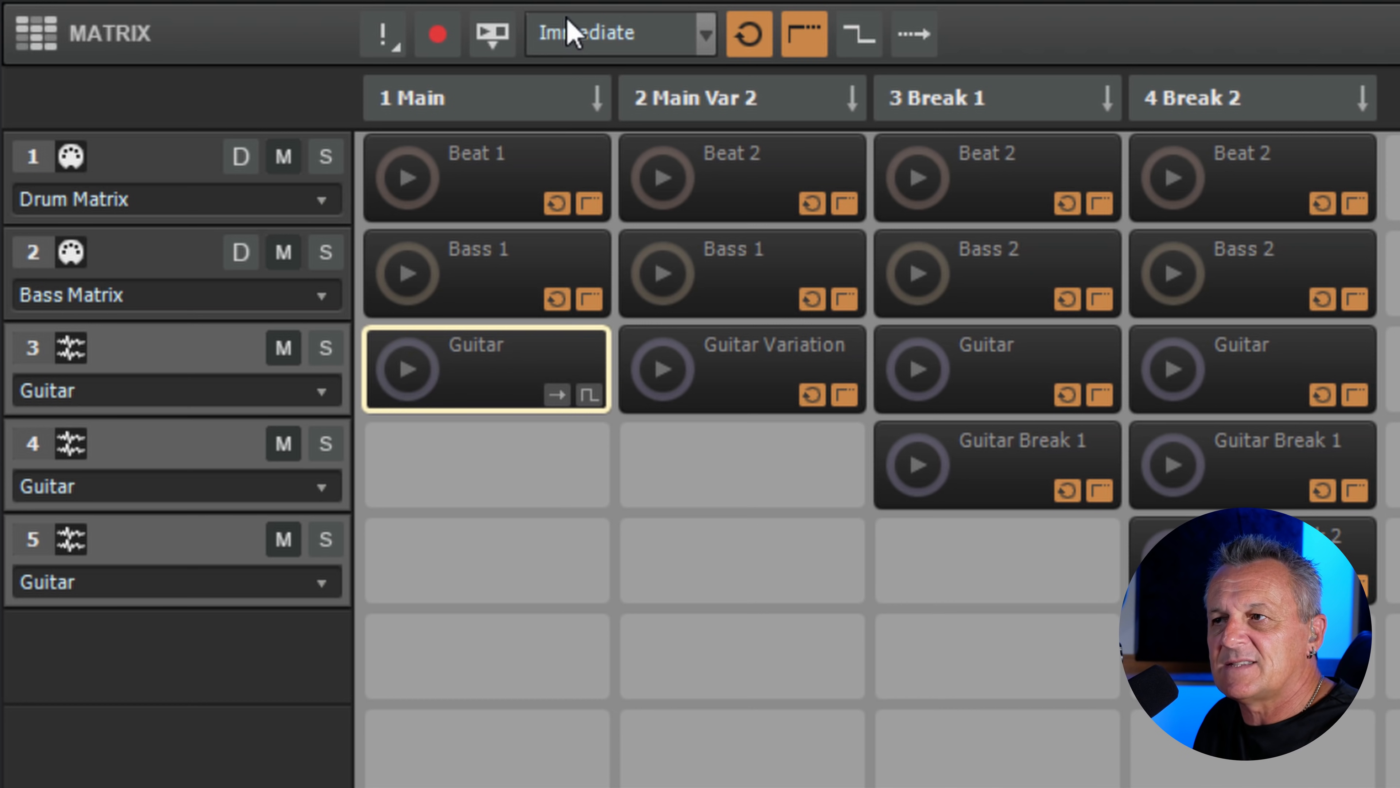
pyautogui.click(407, 365)
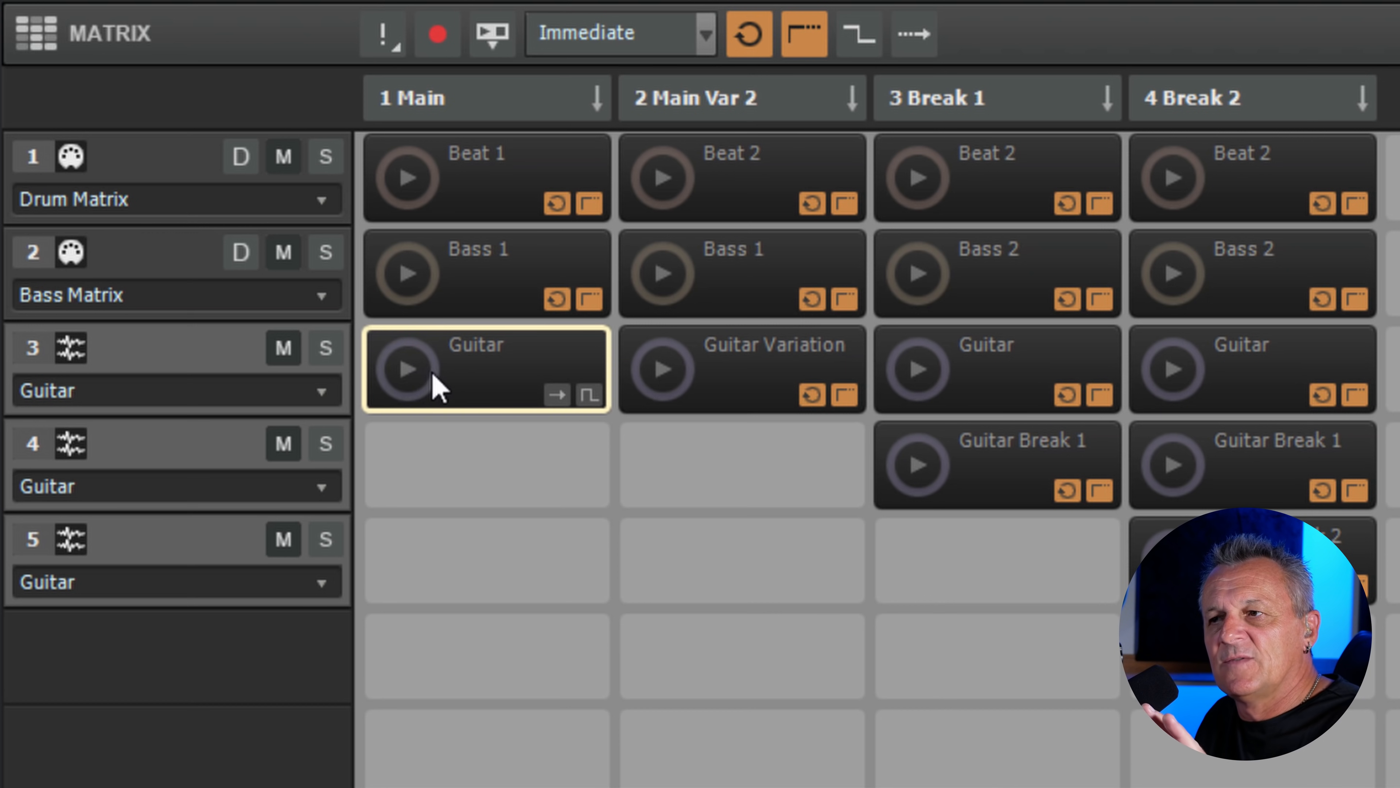
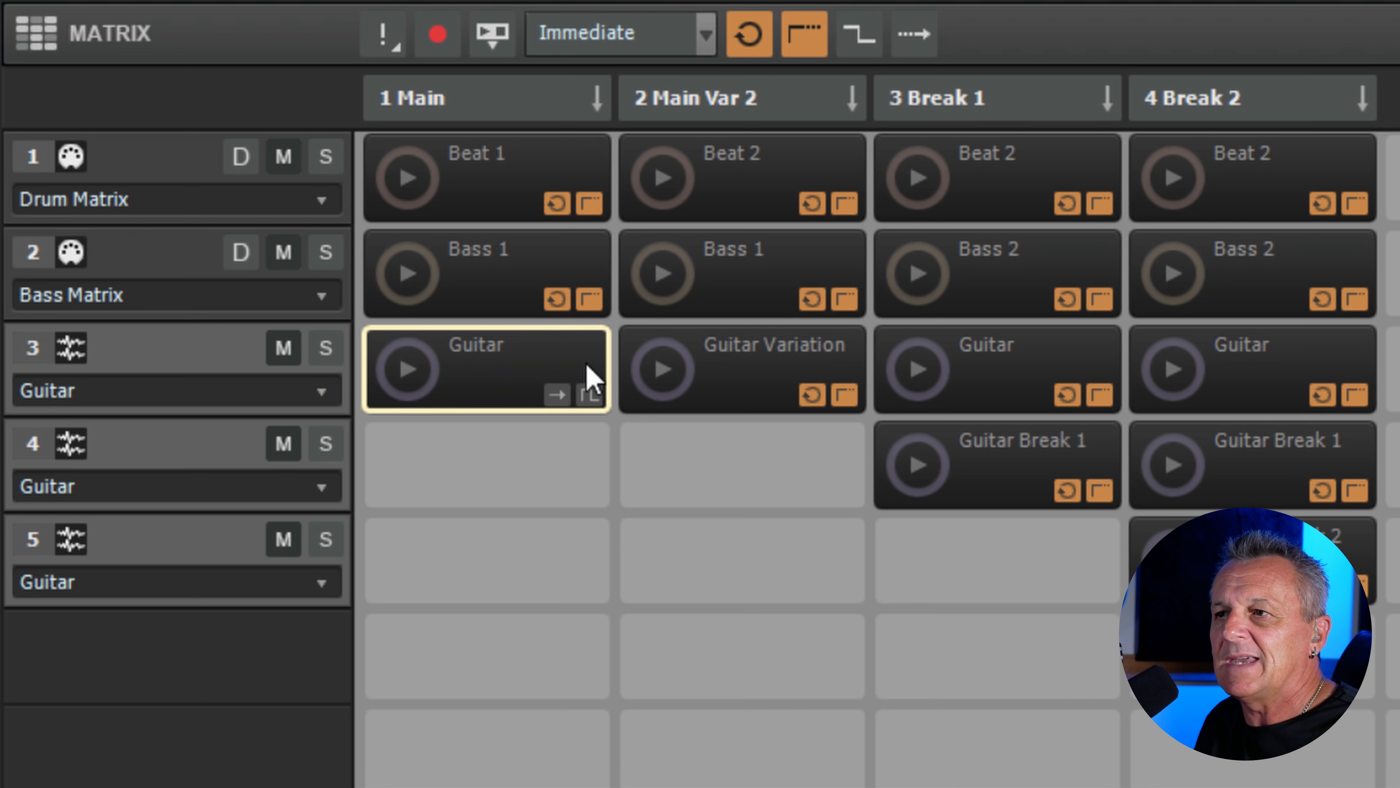
pyautogui.click(556, 394)
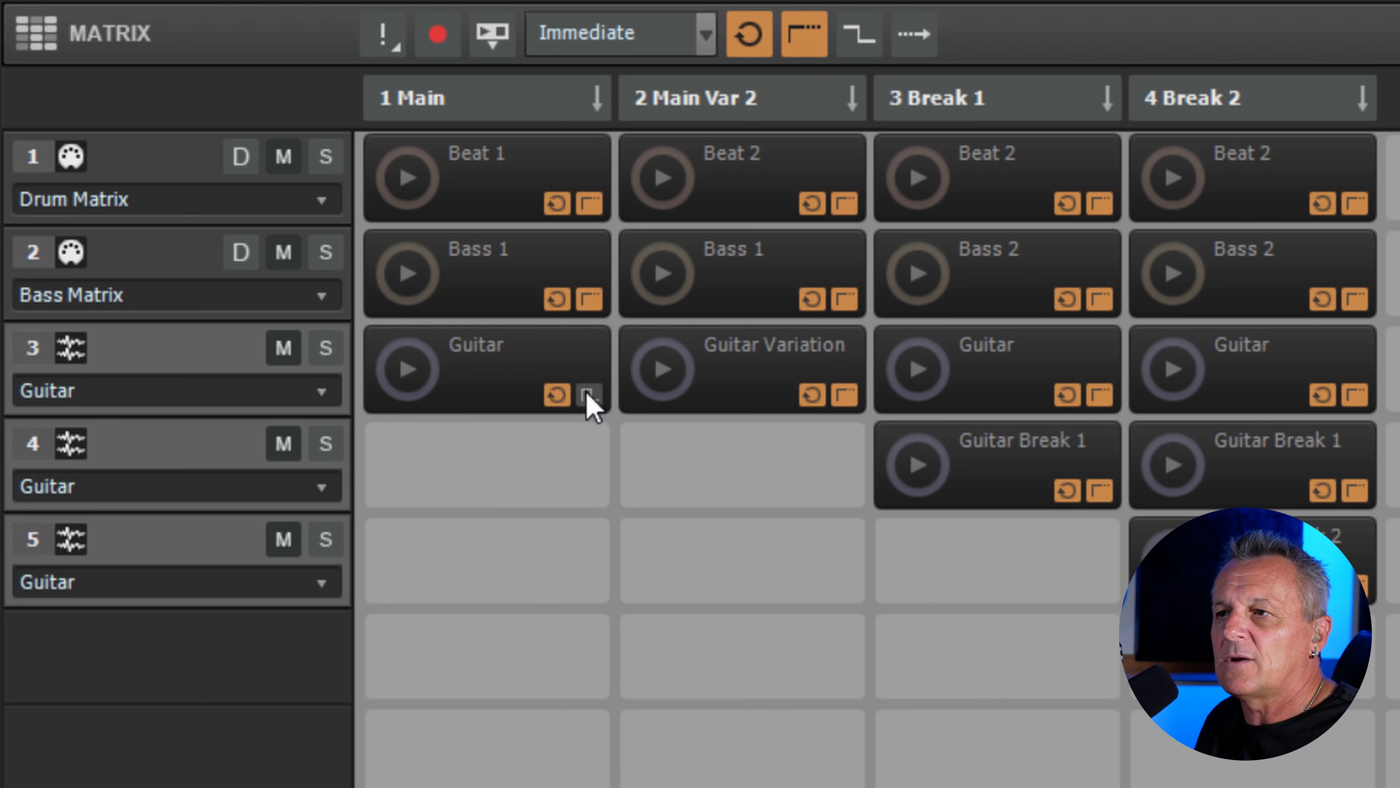
pyautogui.click(587, 394)
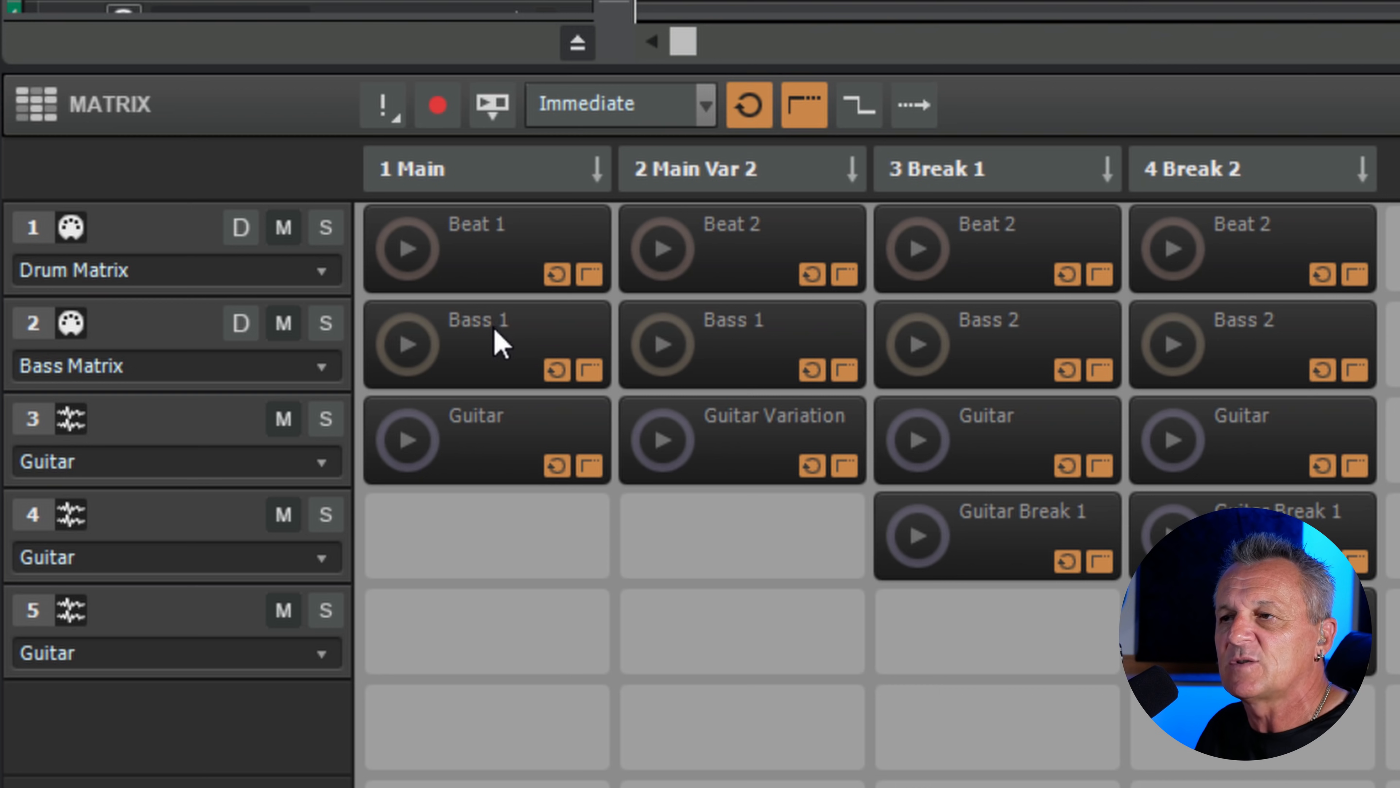
# Assign a MIDI trigger to the Main column's Bass 1 cell with MIDI Learn, and test its playback.
pyautogui.rightClick(482, 339)
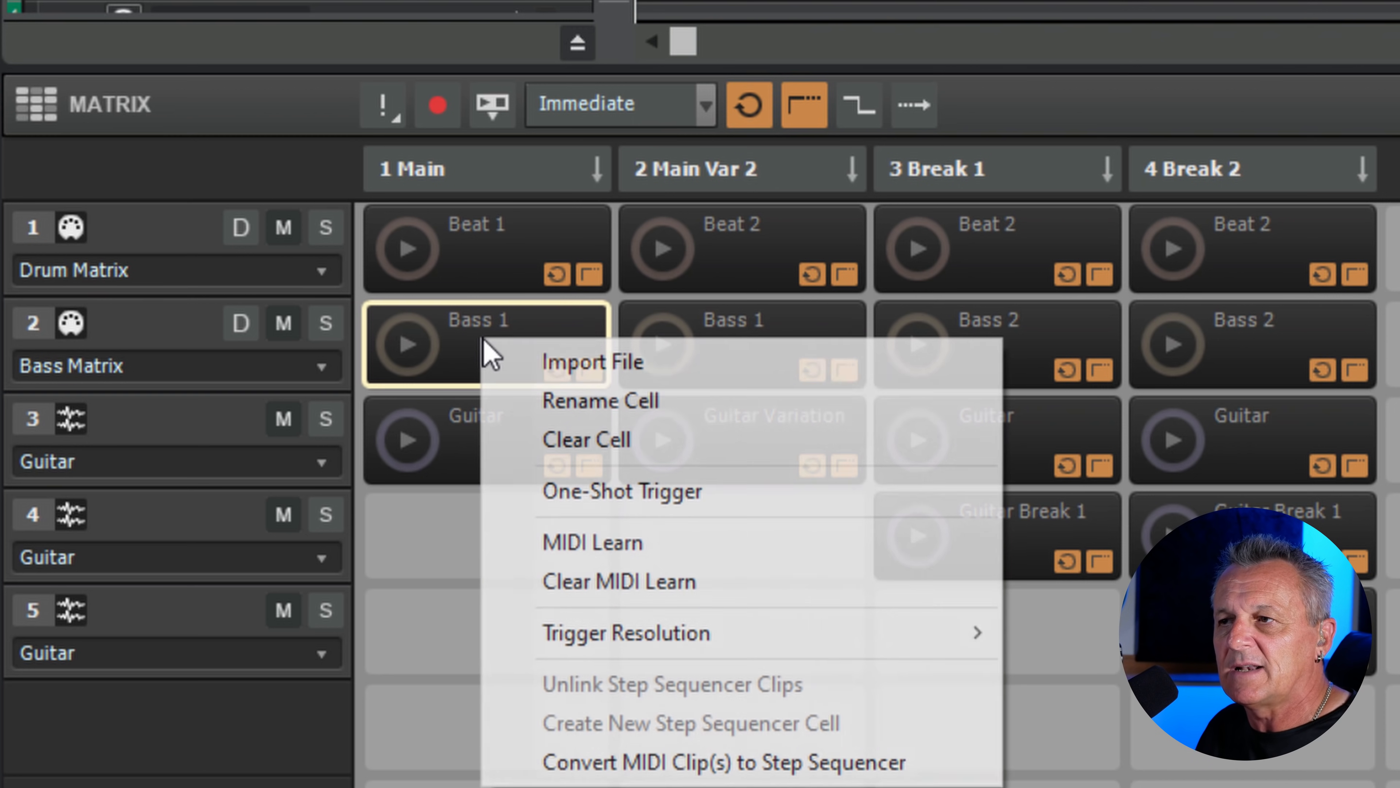
pyautogui.click(565, 544)
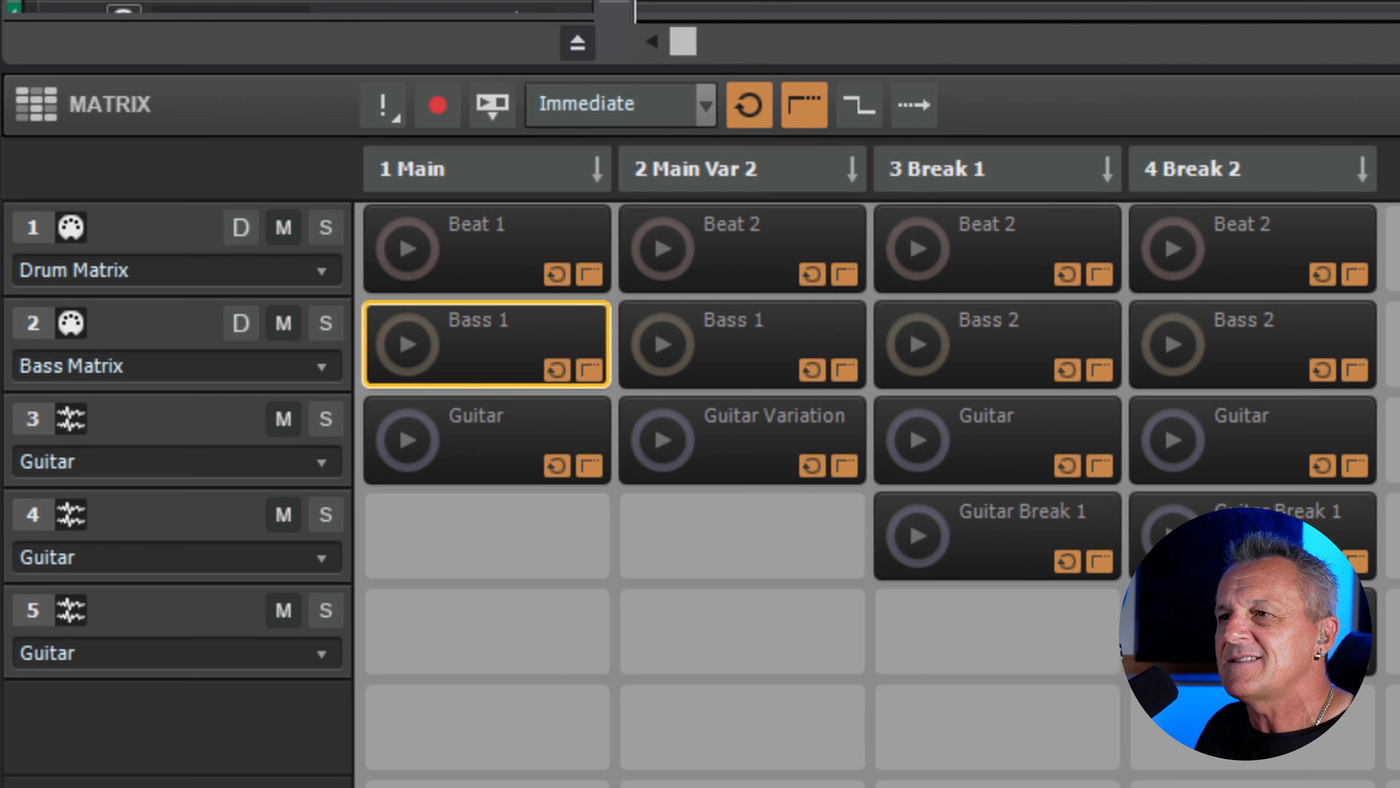
pyautogui.press('space')
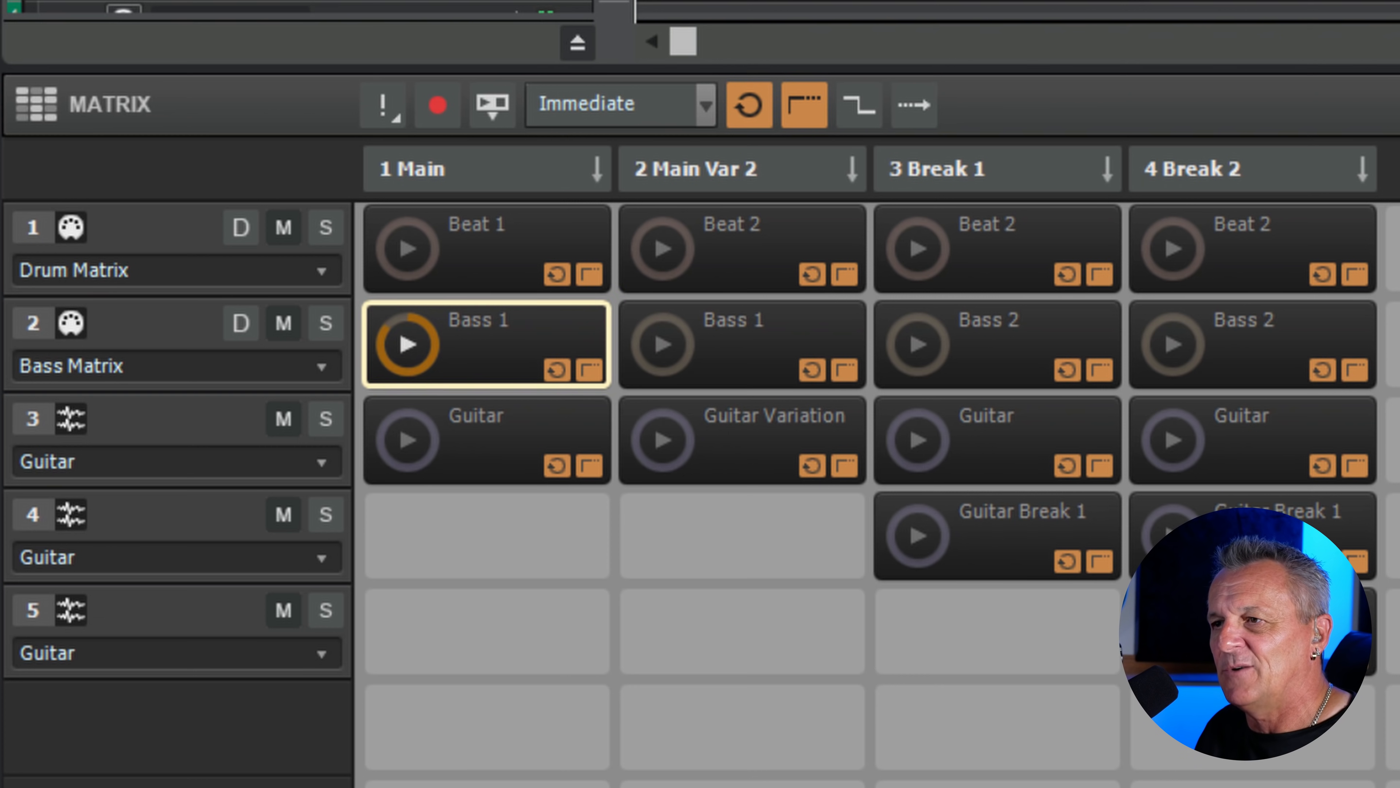
pyautogui.press('space')
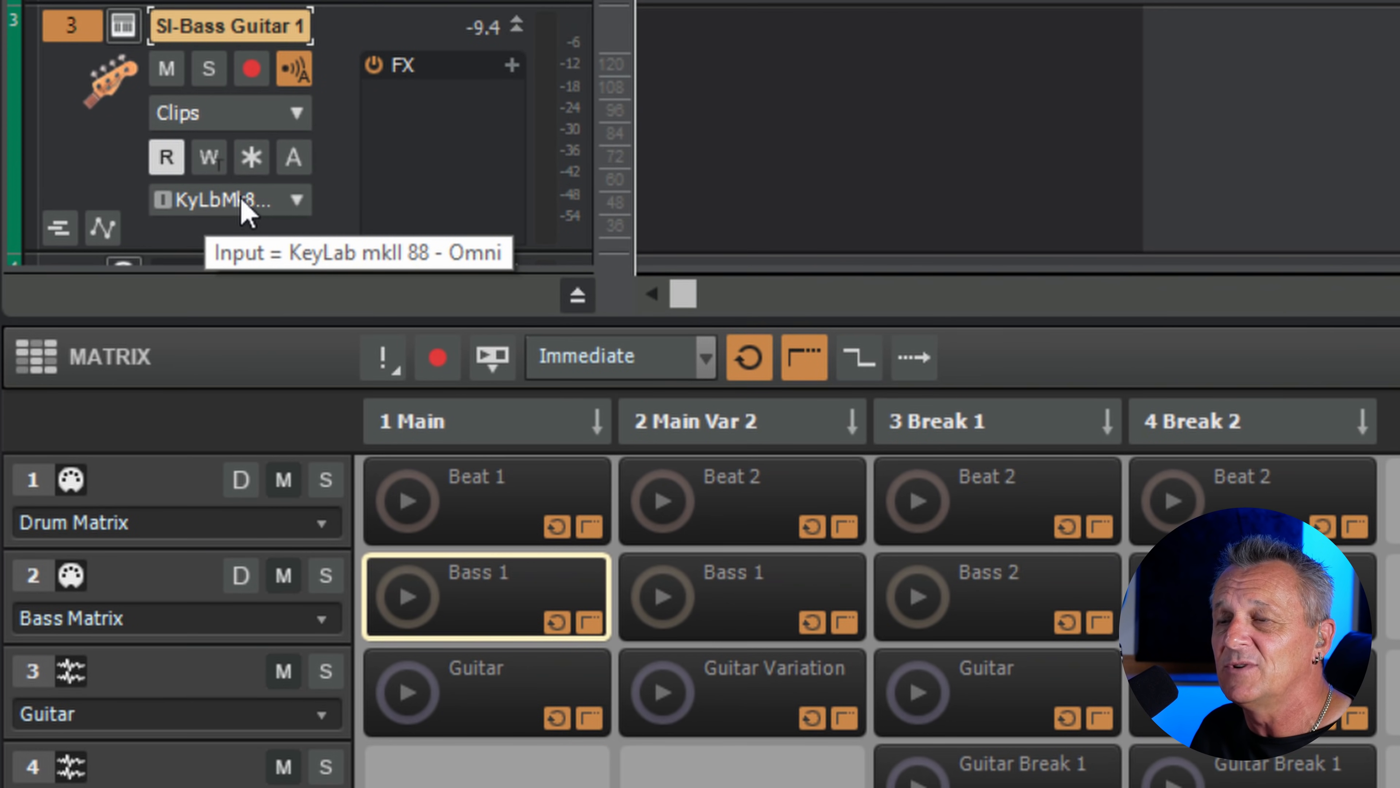
# Set the SI-Bass Guitar 1 track's input to None, and check the list of available inputs.
pyautogui.click(238, 209)
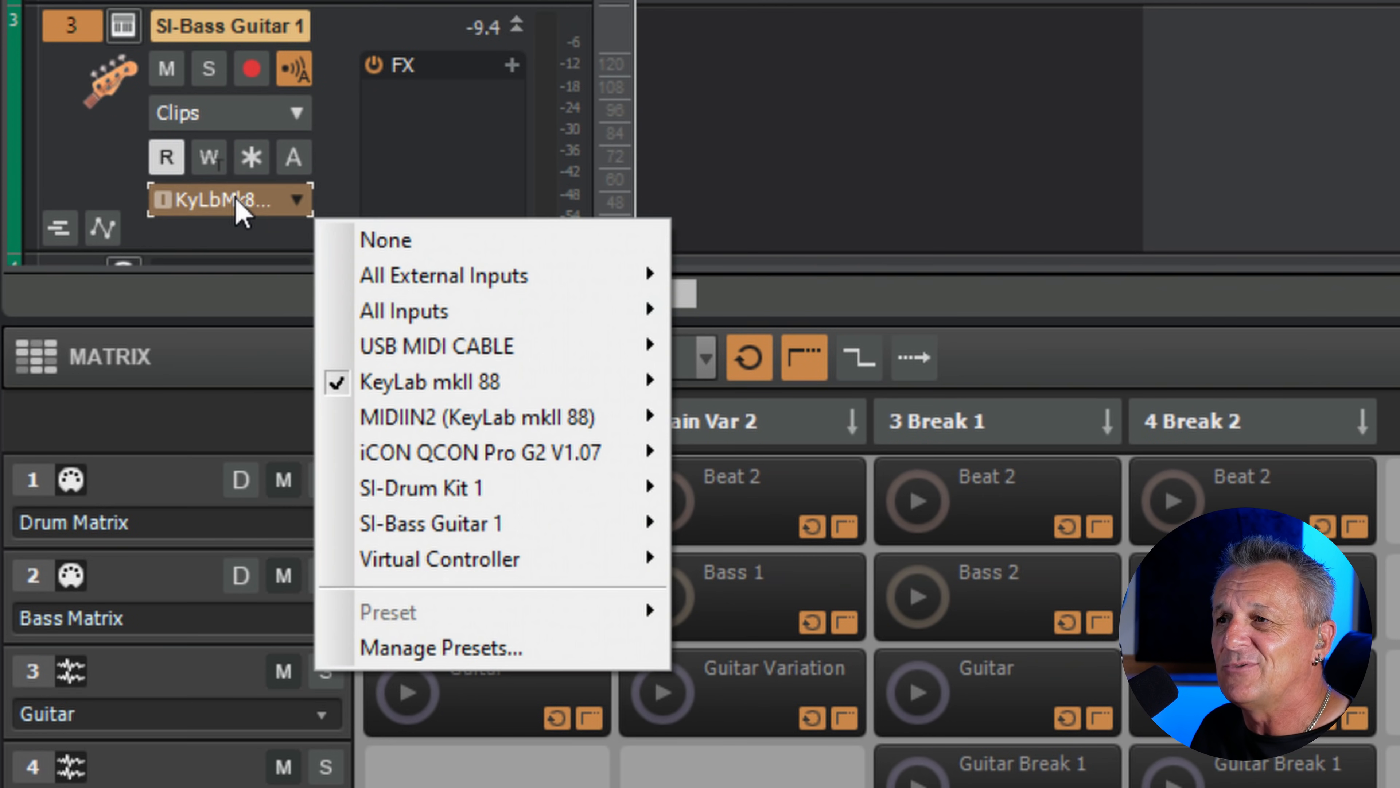
pyautogui.click(419, 241)
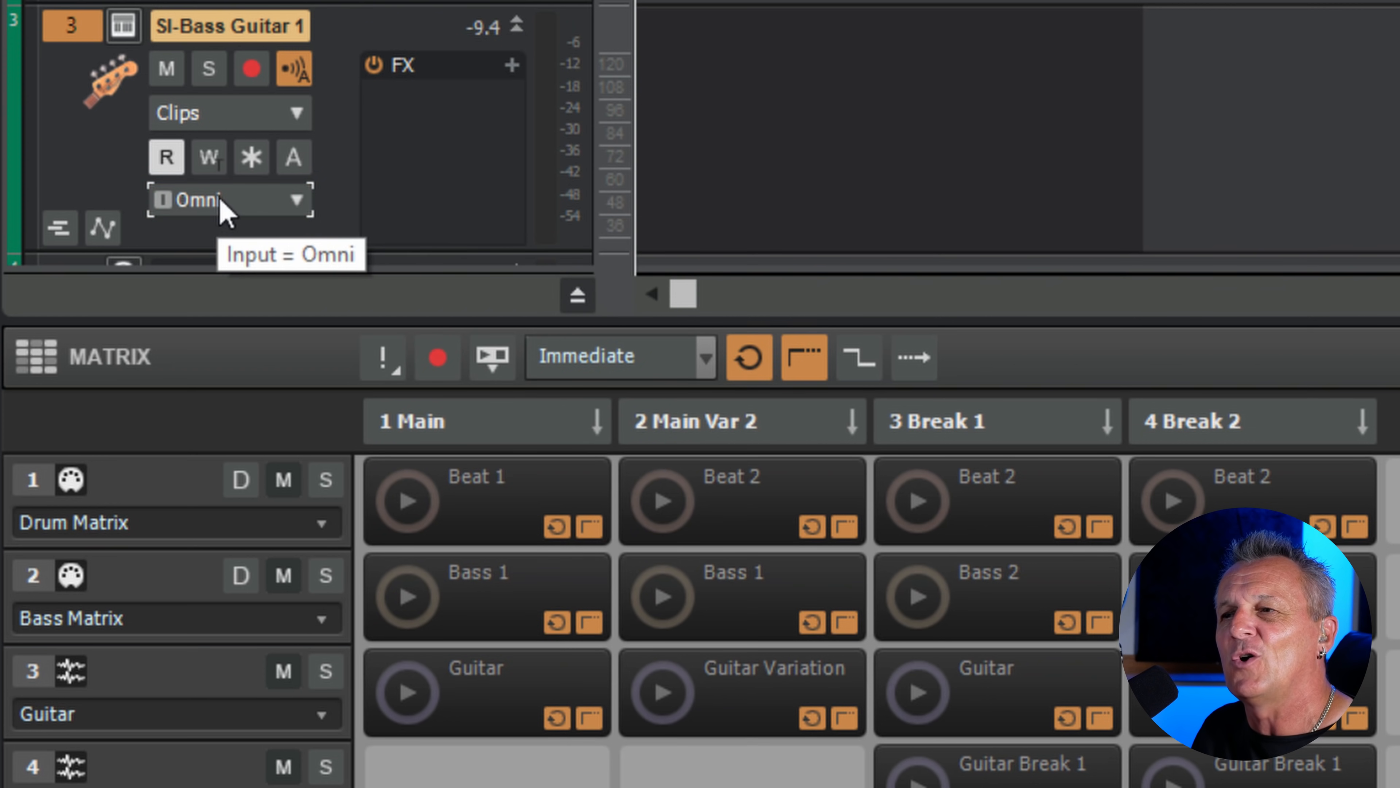
pyautogui.click(241, 208)
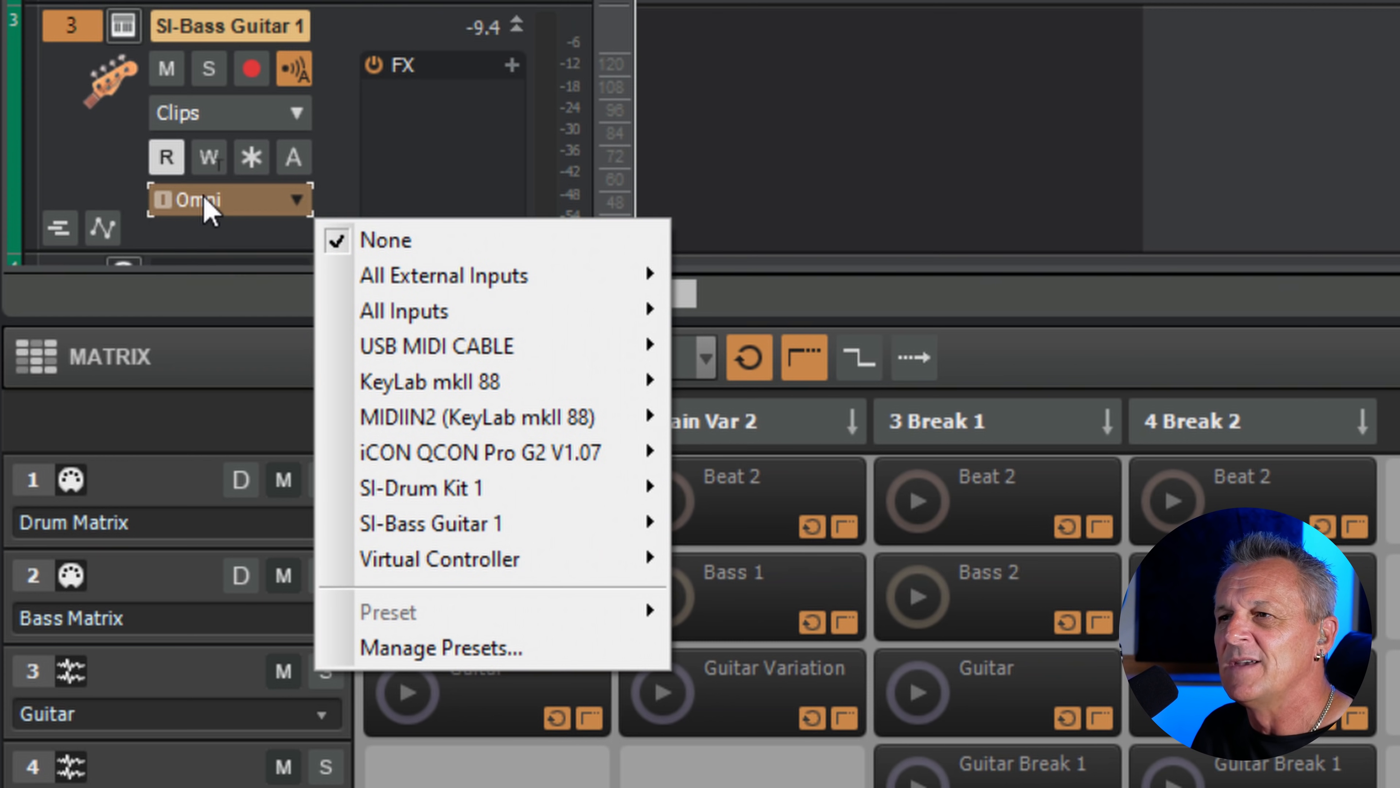
pyautogui.click(206, 241)
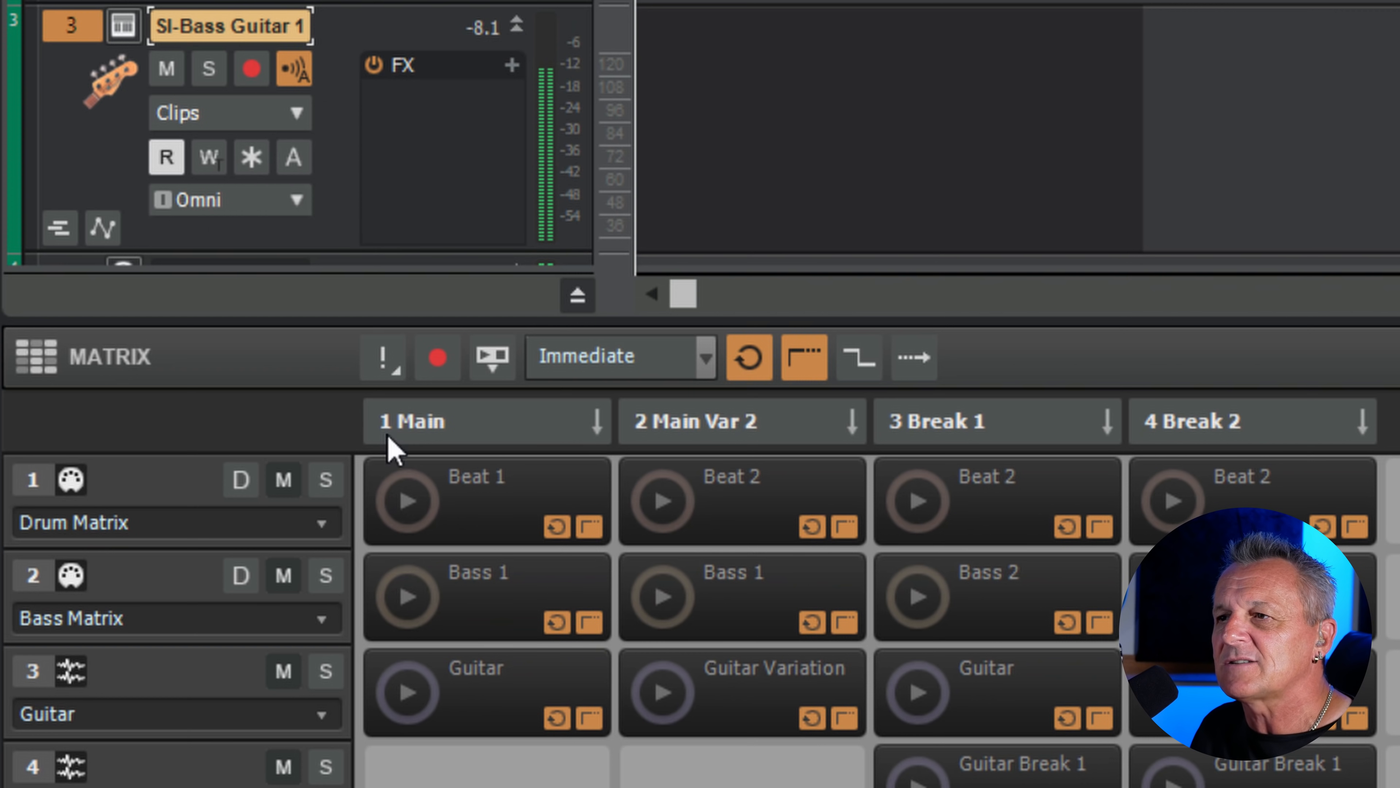
# Test the Main column's Bass 1 cell after toggling SI-Bass Guitar 1's input echo and selecting the Drum Matrix track.
pyautogui.click(296, 71)
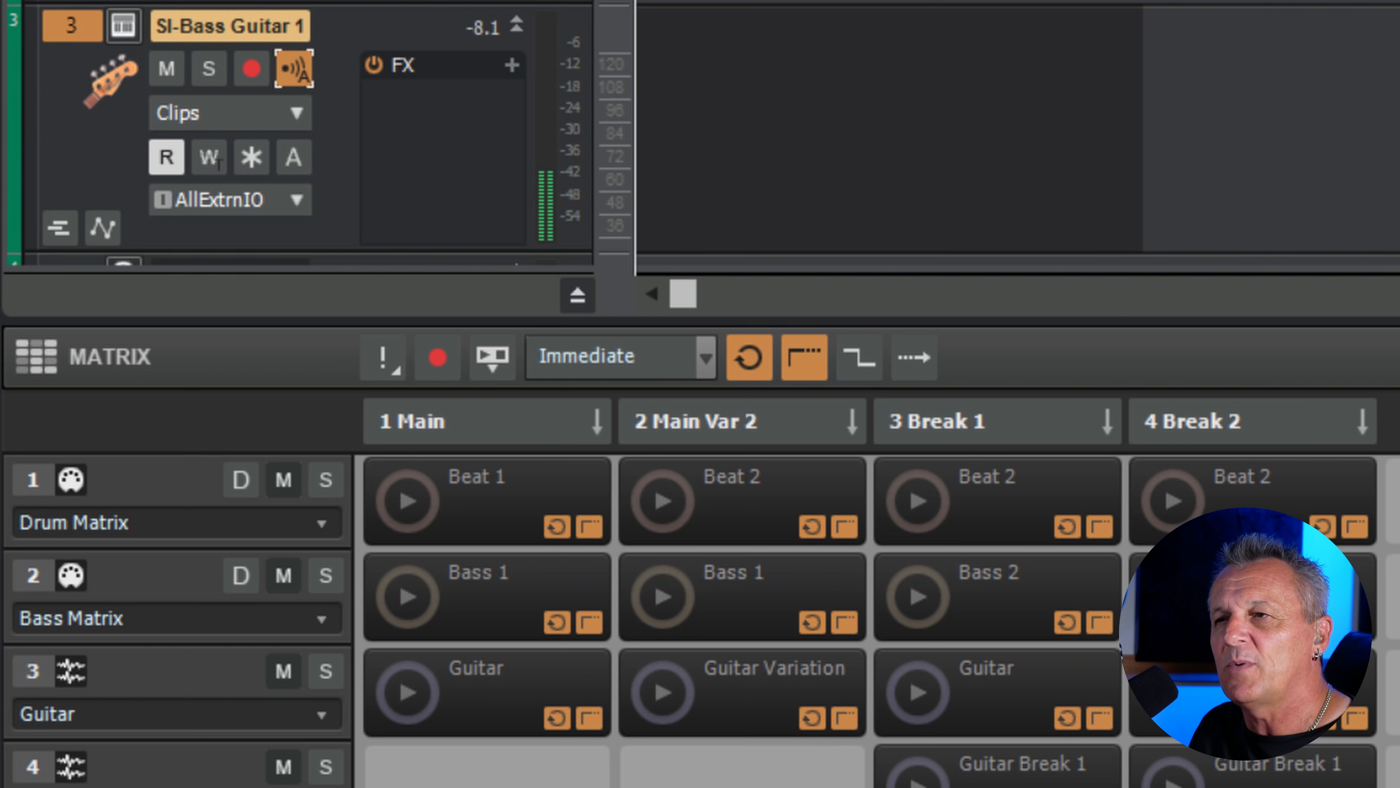
pyautogui.click(72, 1)
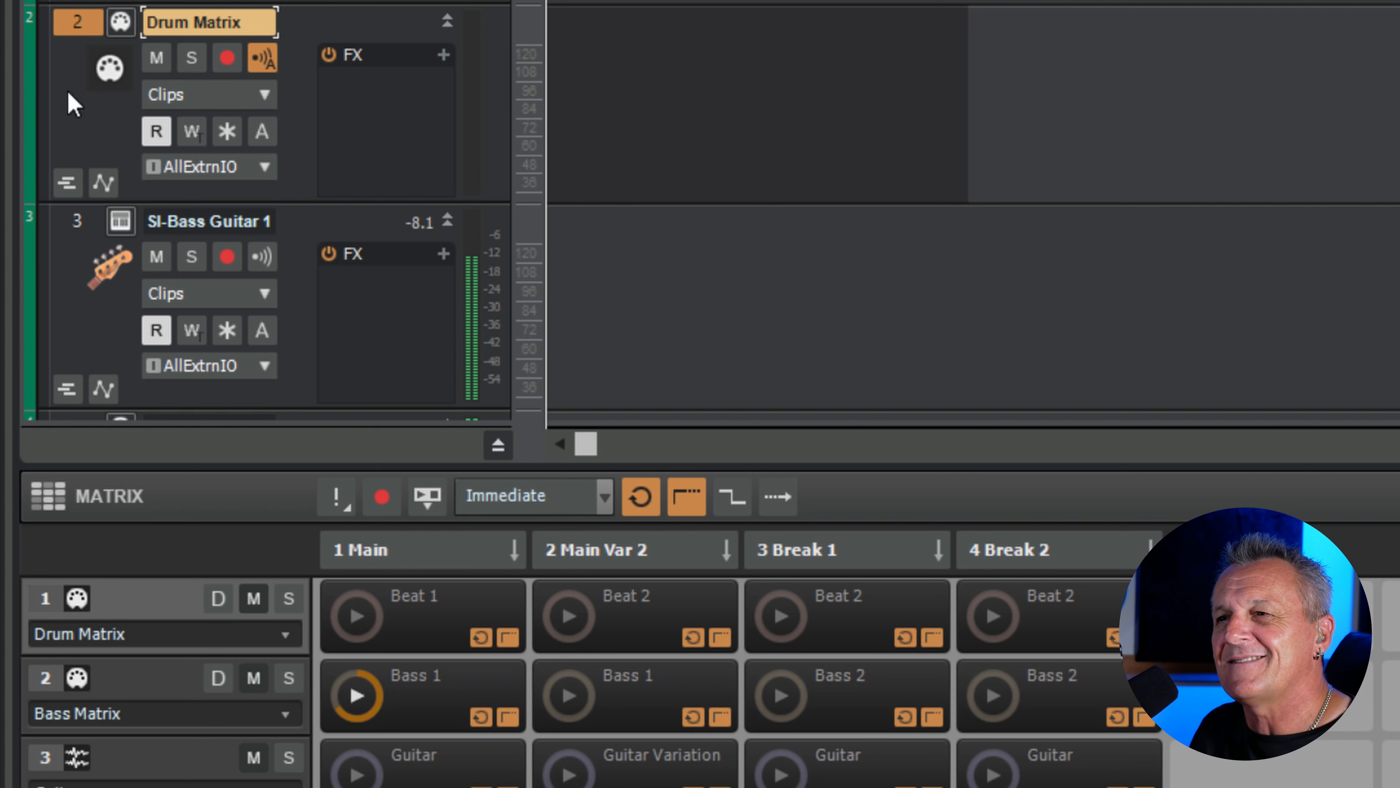
pyautogui.click(358, 698)
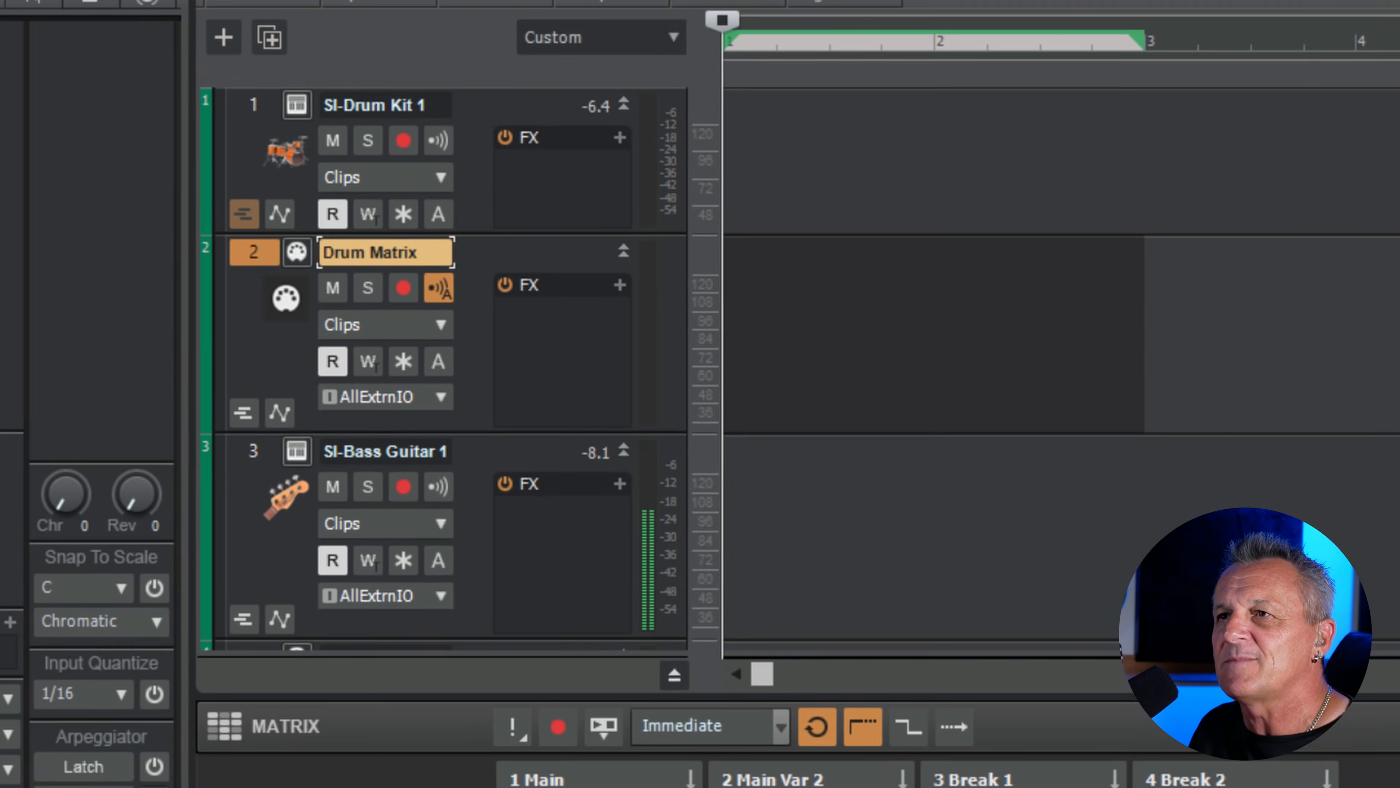
# Disable Always Echo Current MIDI Track in the MIDI Playback and Recording preferences.
pyautogui.click(95, 12)
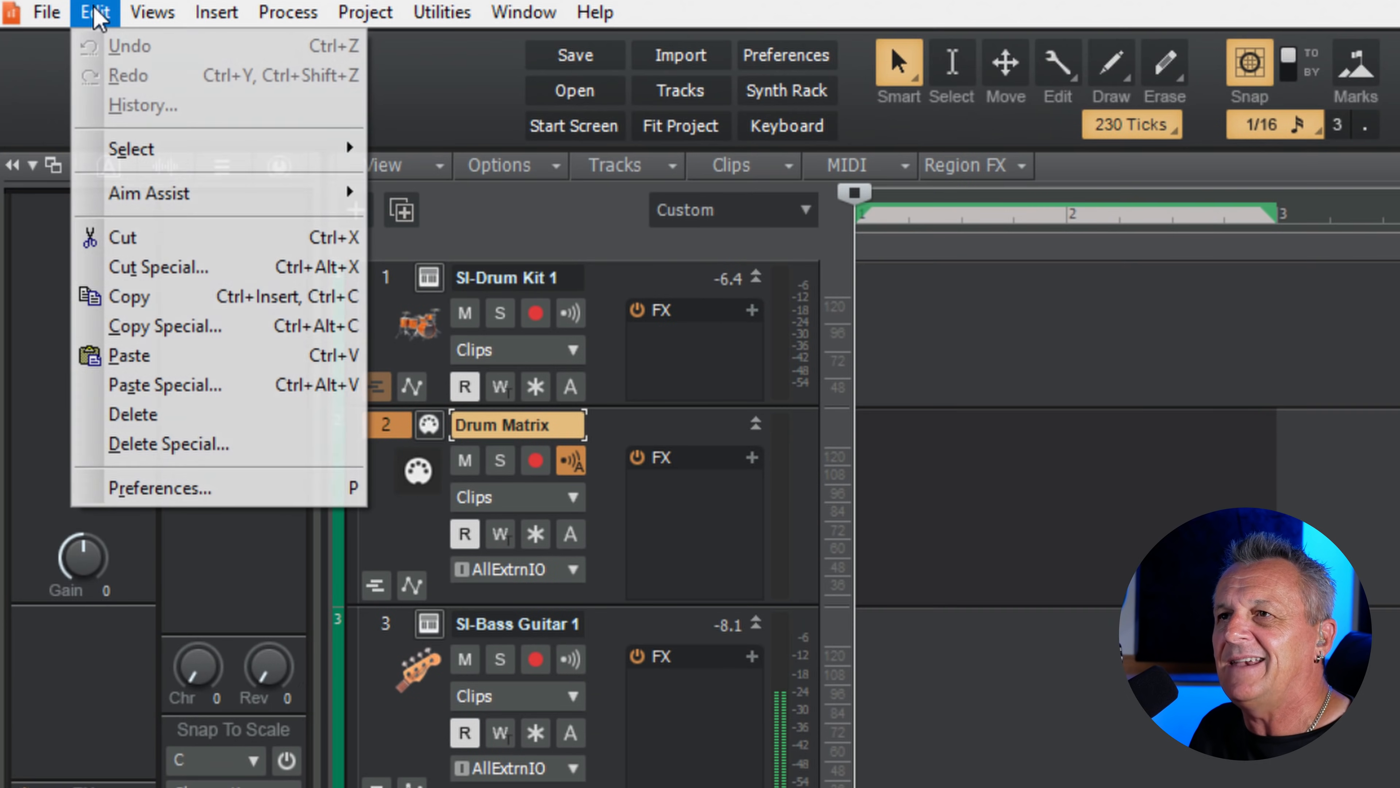
pyautogui.click(191, 489)
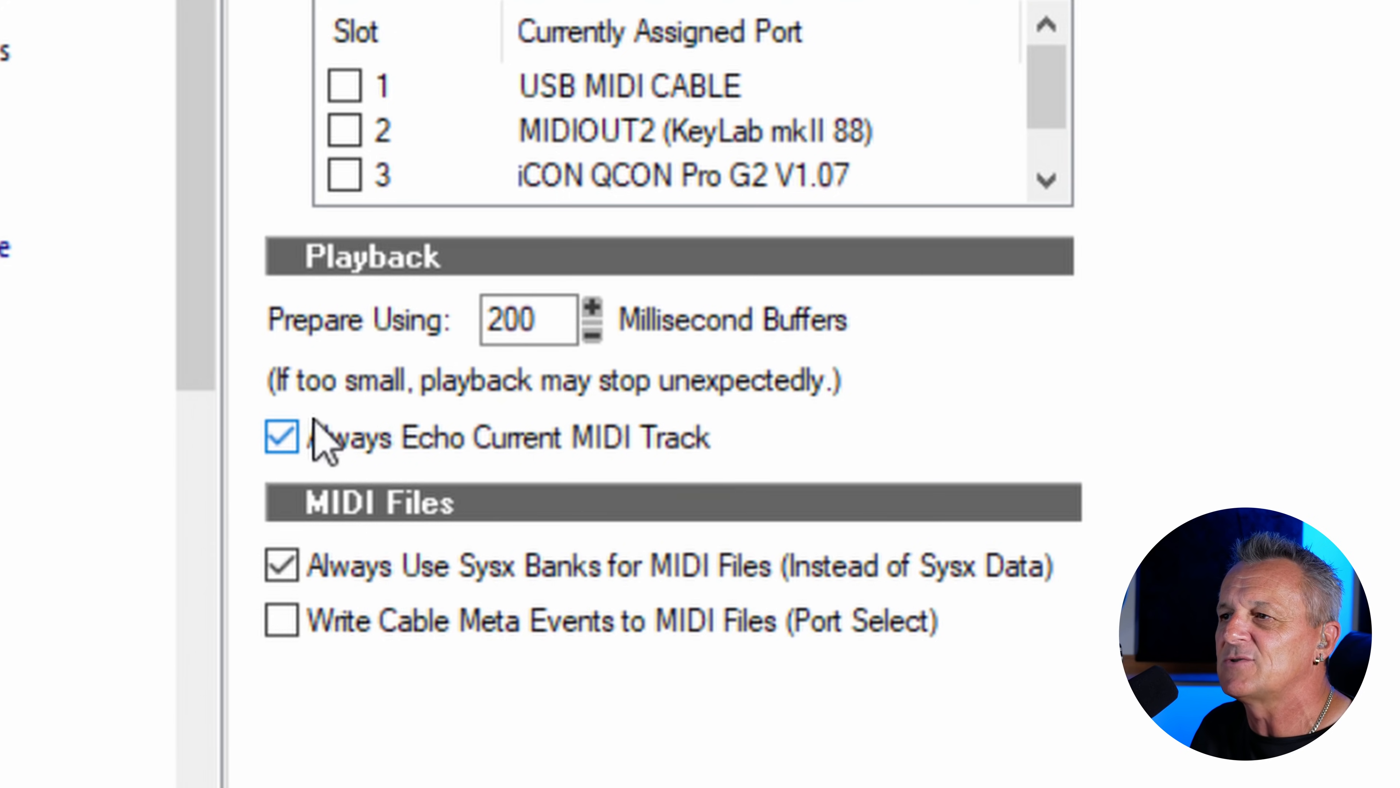
pyautogui.click(281, 439)
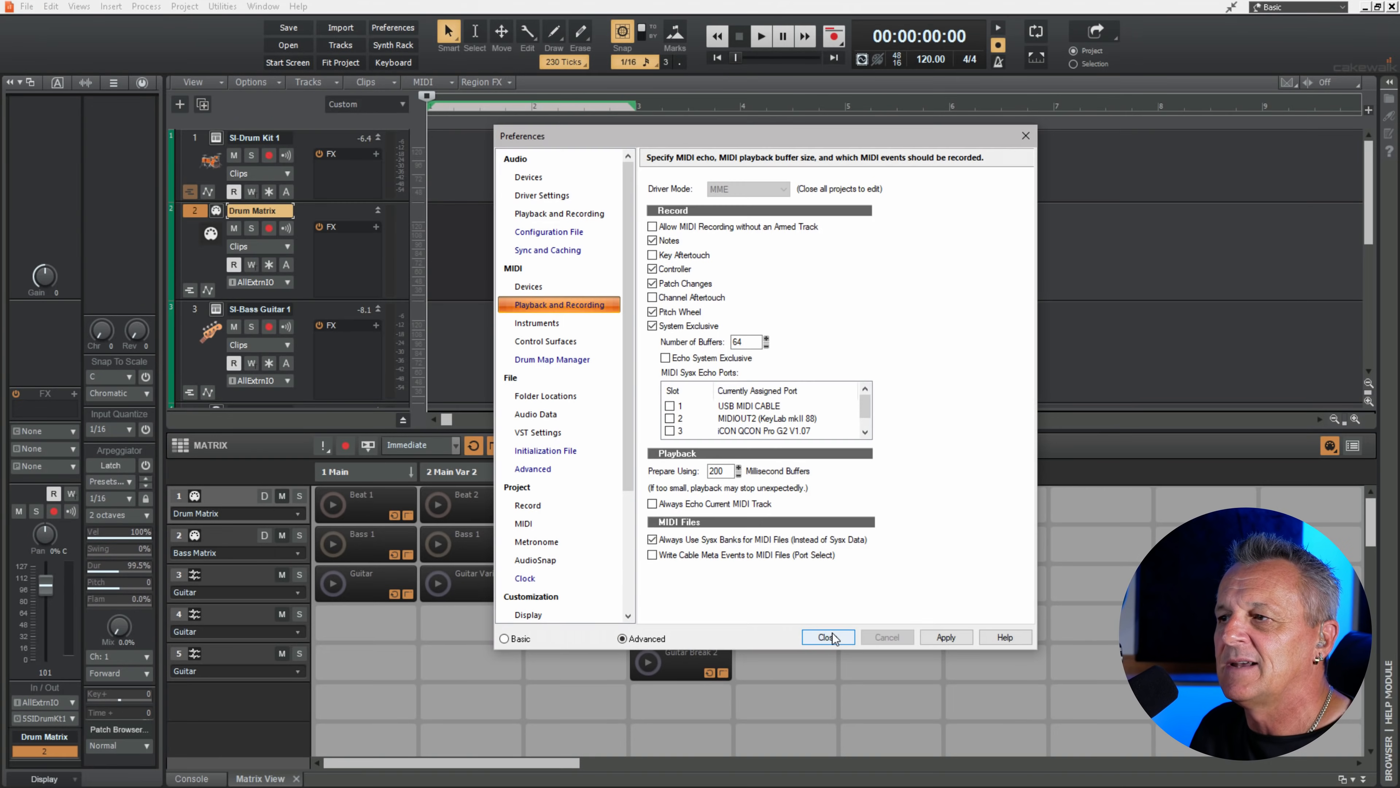
pyautogui.click(832, 634)
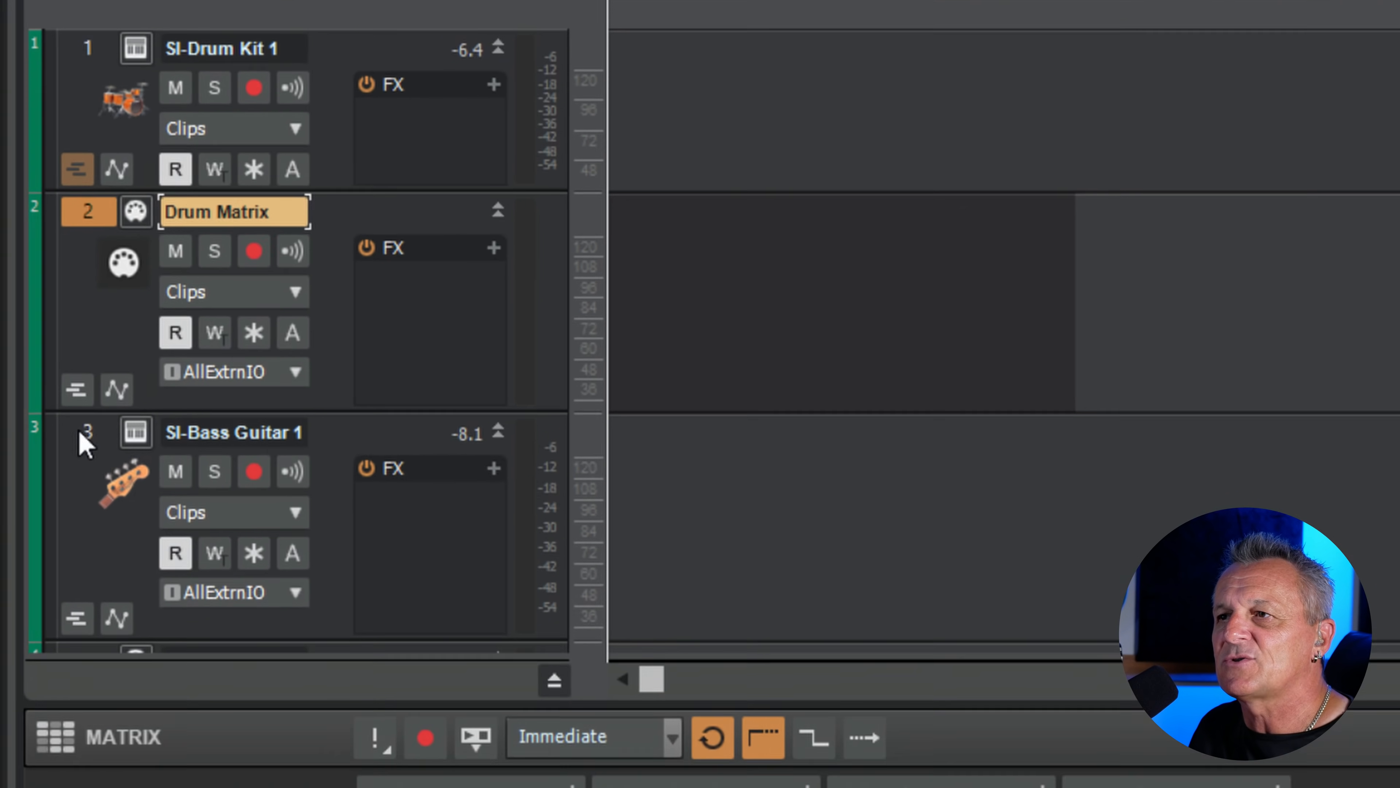
# Select the SI-Bass Guitar 1 track and toggle its input echo on and off.
pyautogui.click(83, 438)
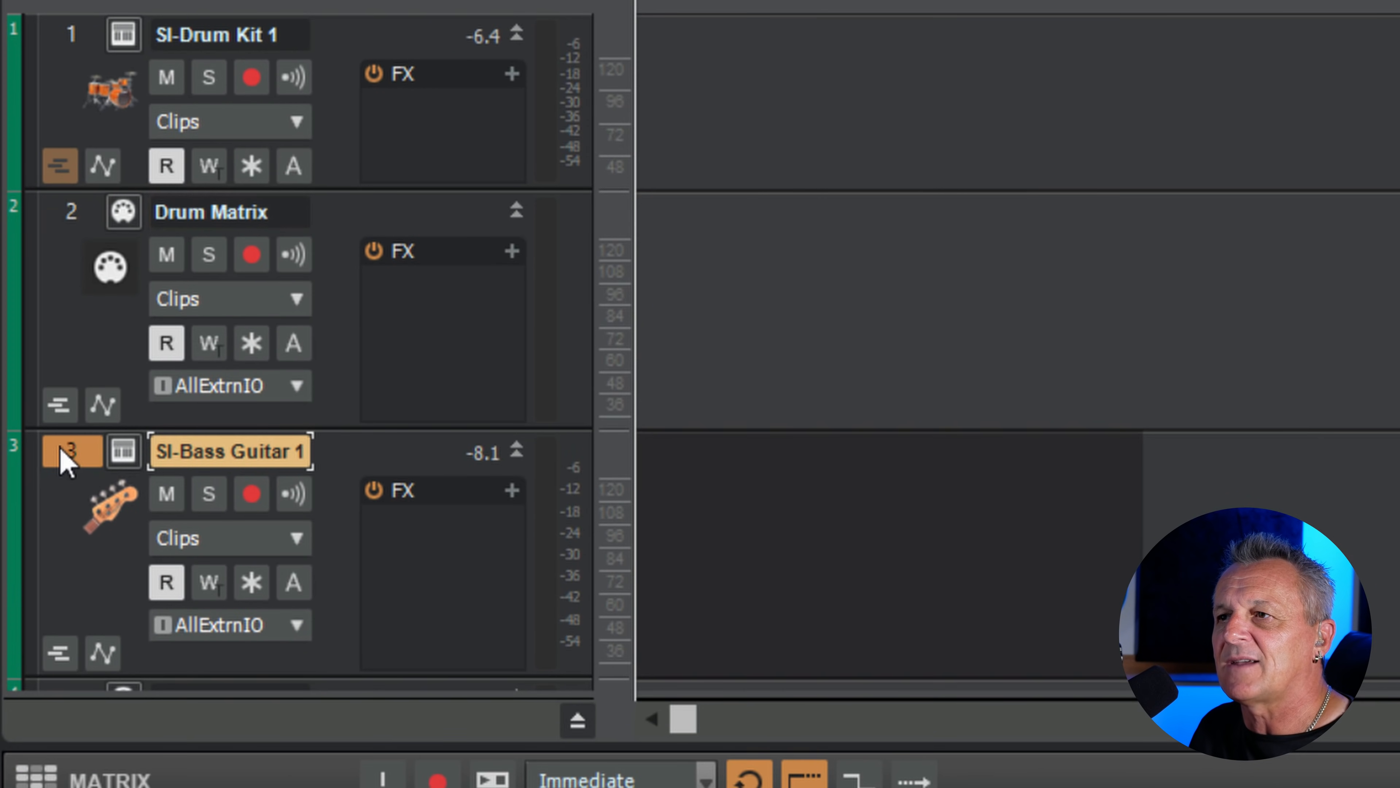
pyautogui.click(294, 493)
pyautogui.click(294, 493)
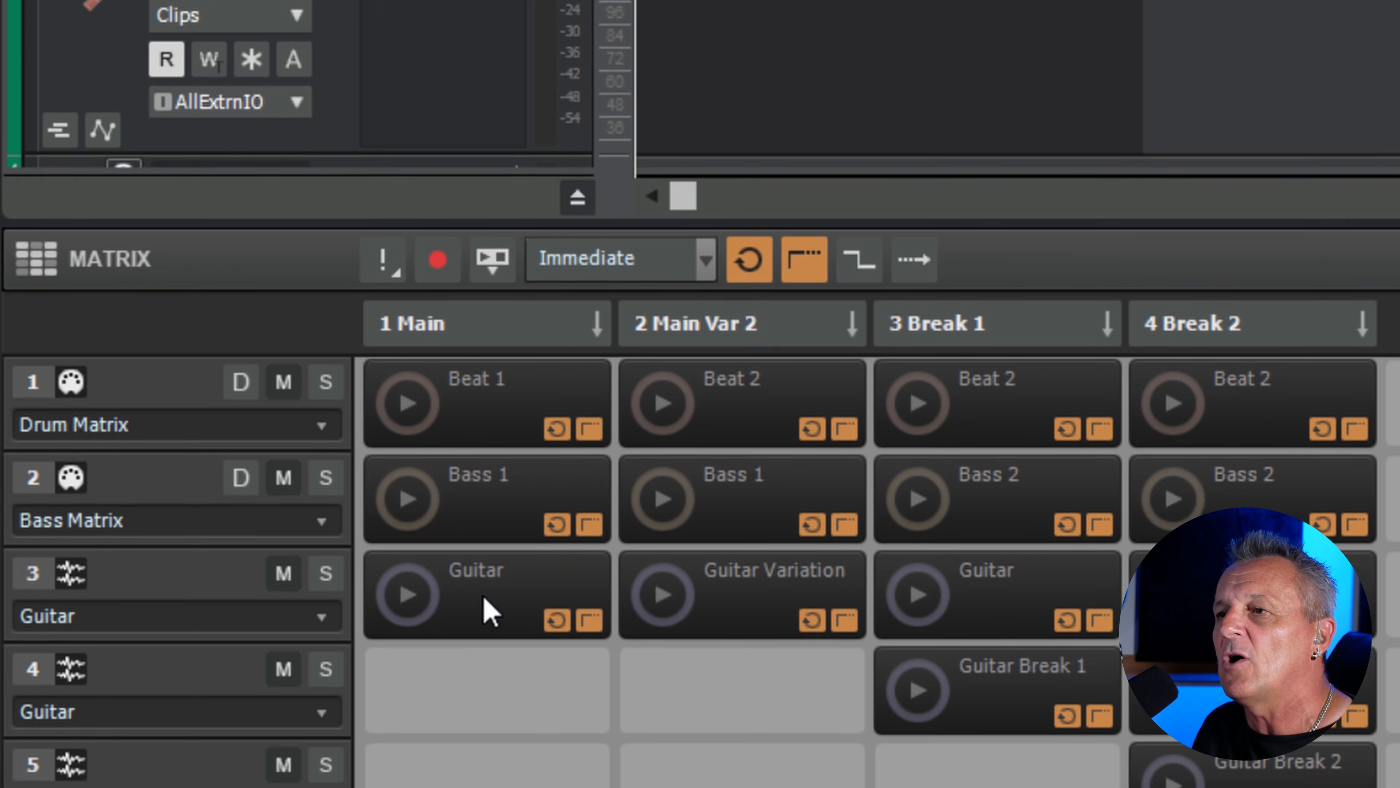
# Assign a MIDI trigger to the Main column's Guitar cell with MIDI Learn, and test it together with Bass 1.
pyautogui.rightClick(487, 713)
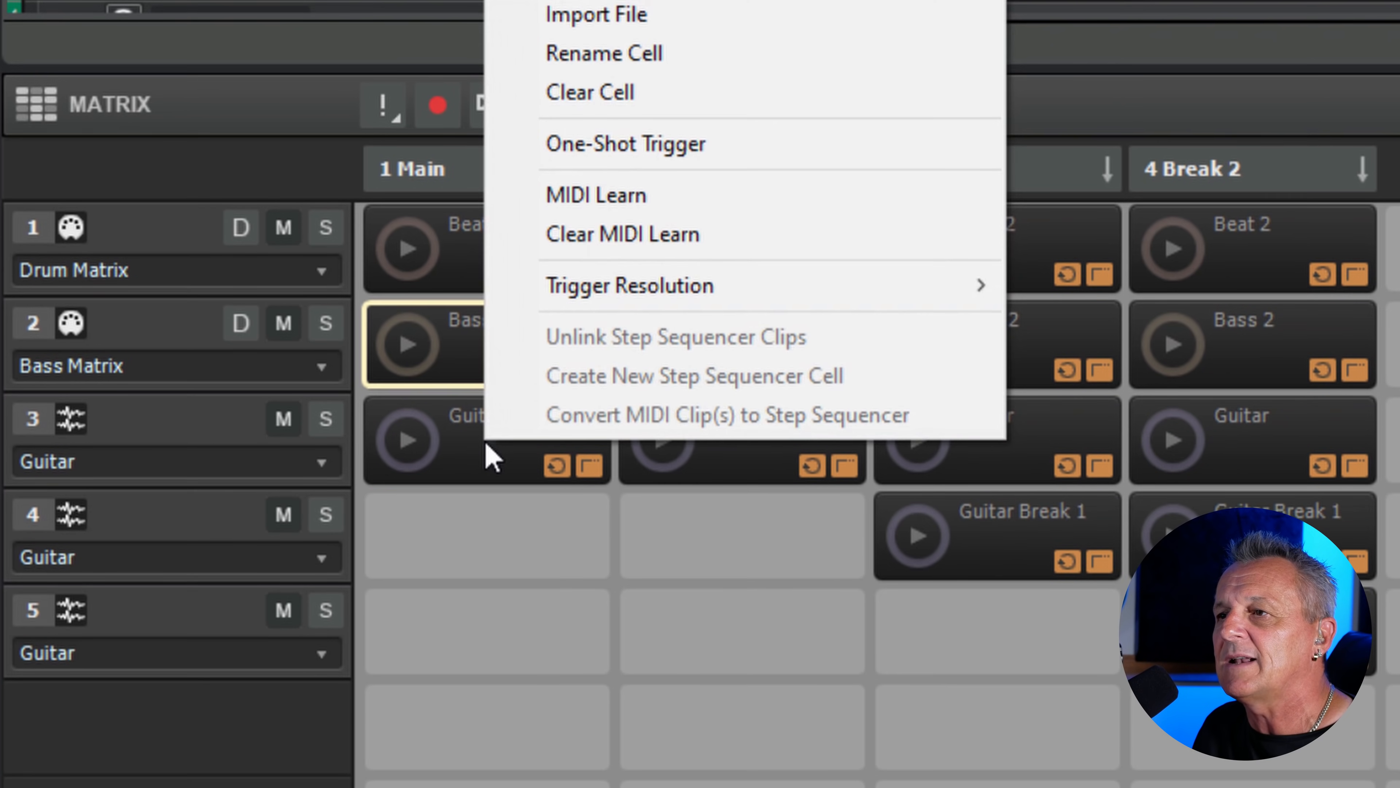
pyautogui.click(597, 194)
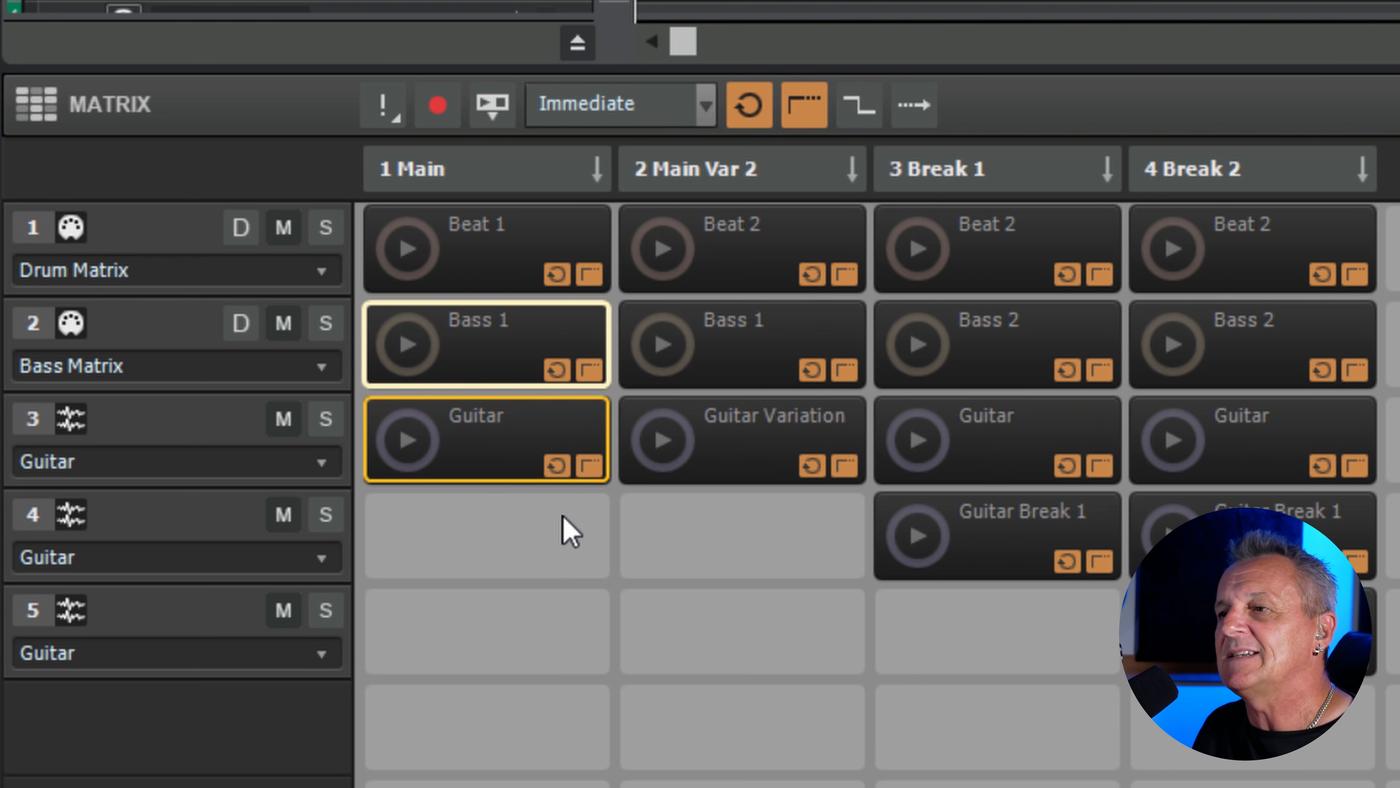
pyautogui.press('space')
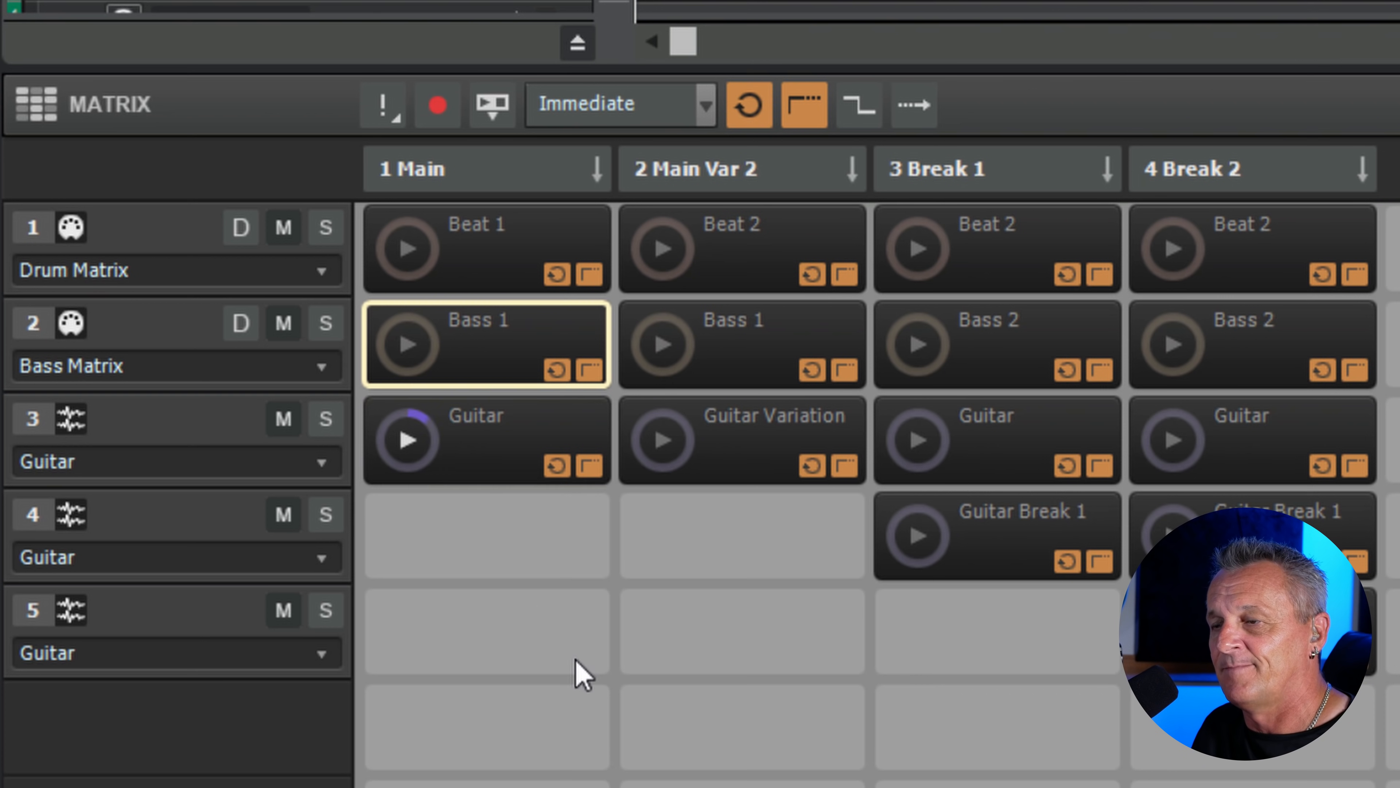
pyautogui.press('space')
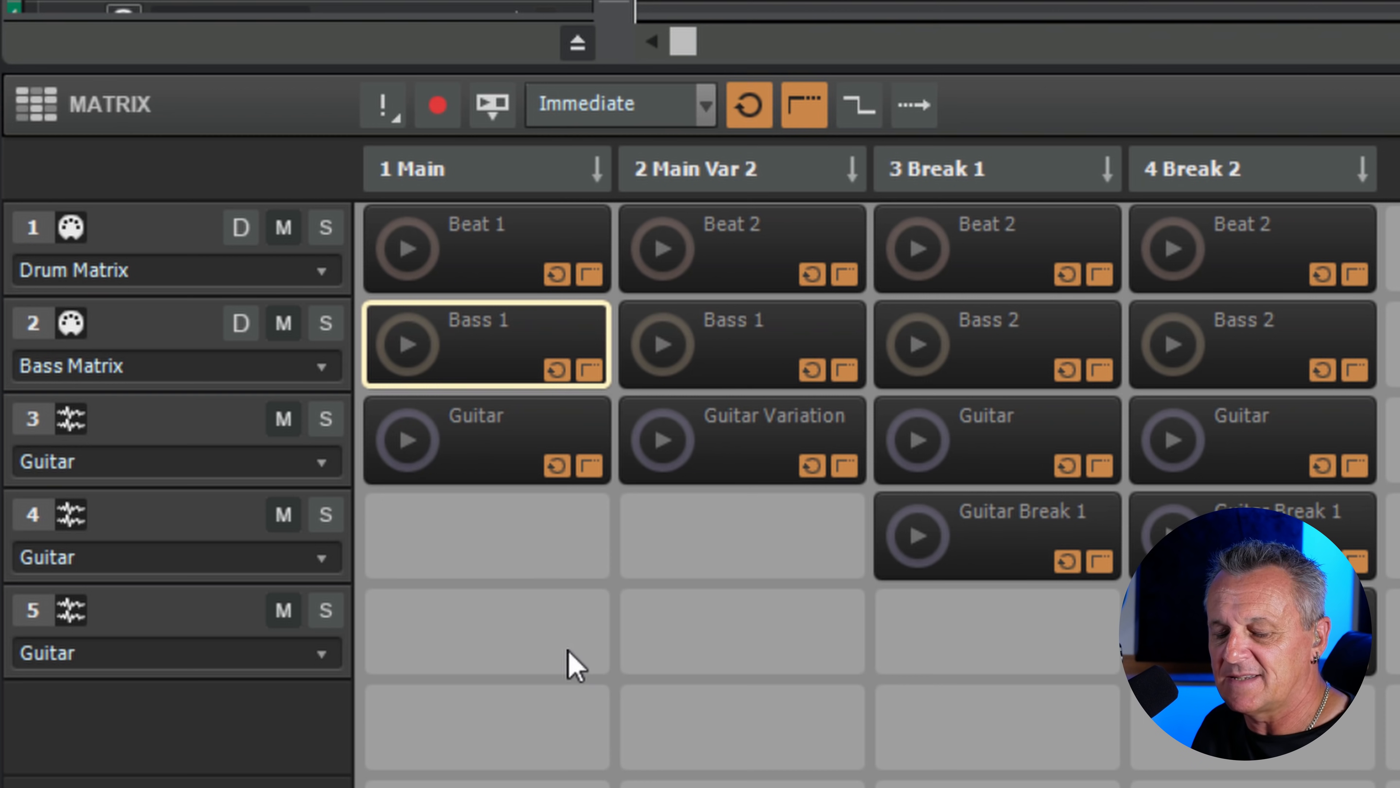
pyautogui.press('space')
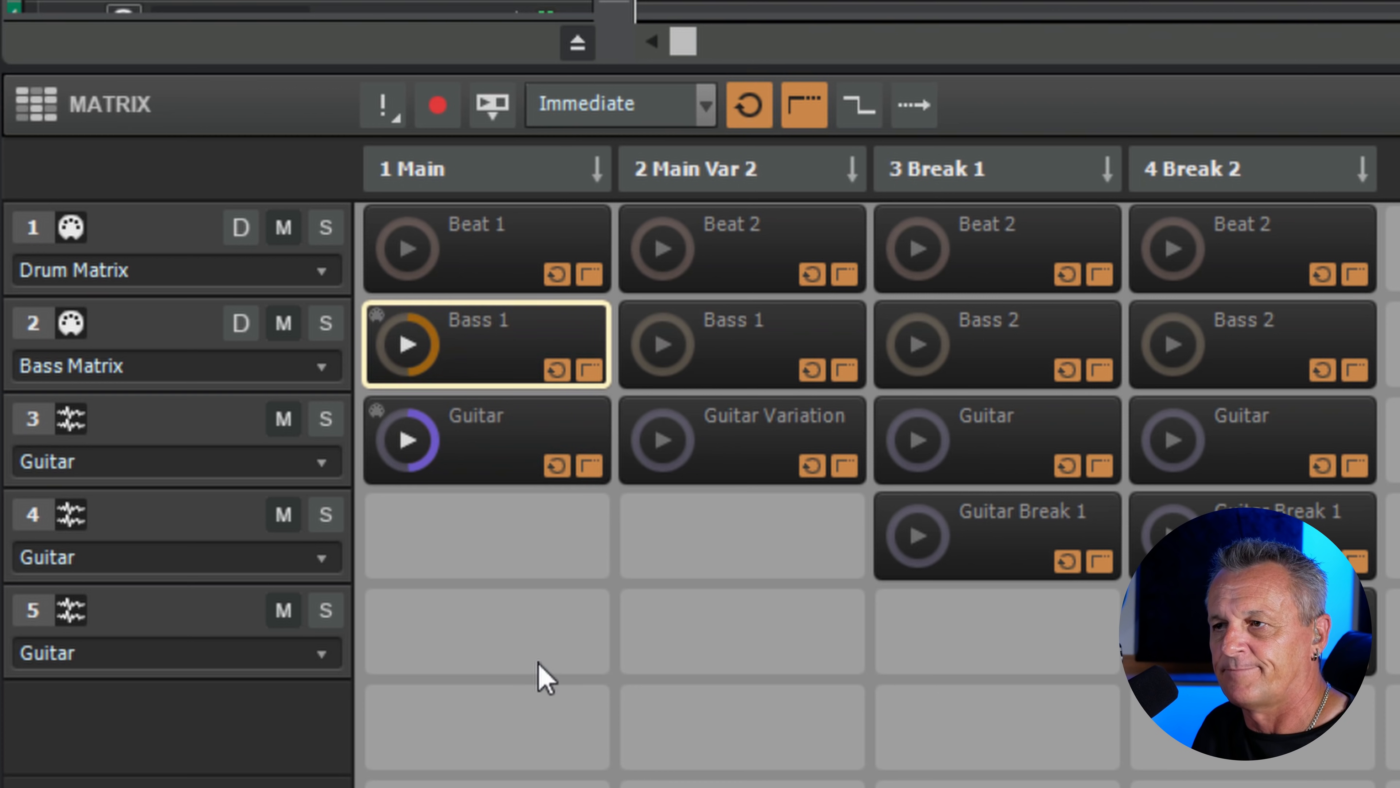
# Assign a MIDI trigger to Stop All Cells with MIDI Learn, and test it on the playing Bass 1 and Guitar cells.
pyautogui.click(384, 107)
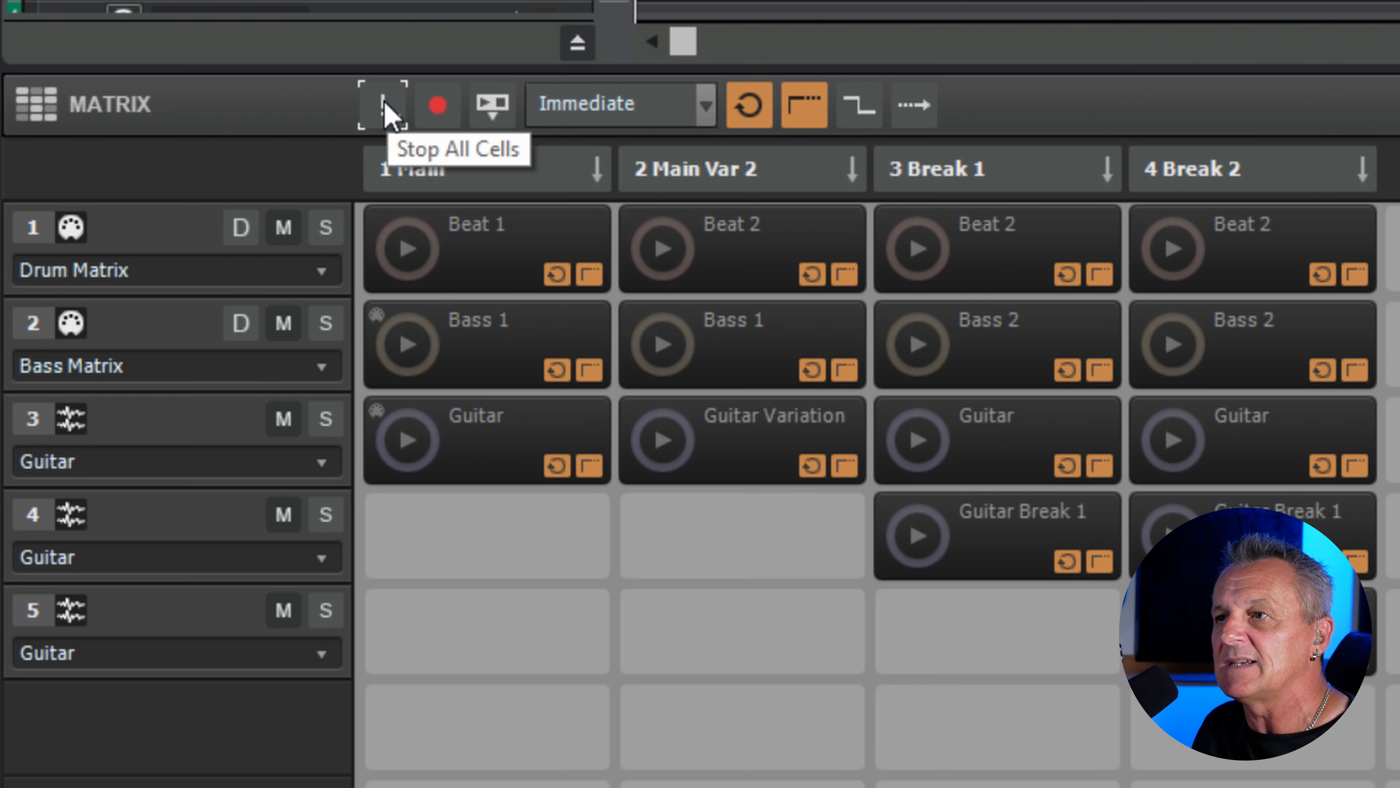
pyautogui.rightClick(385, 102)
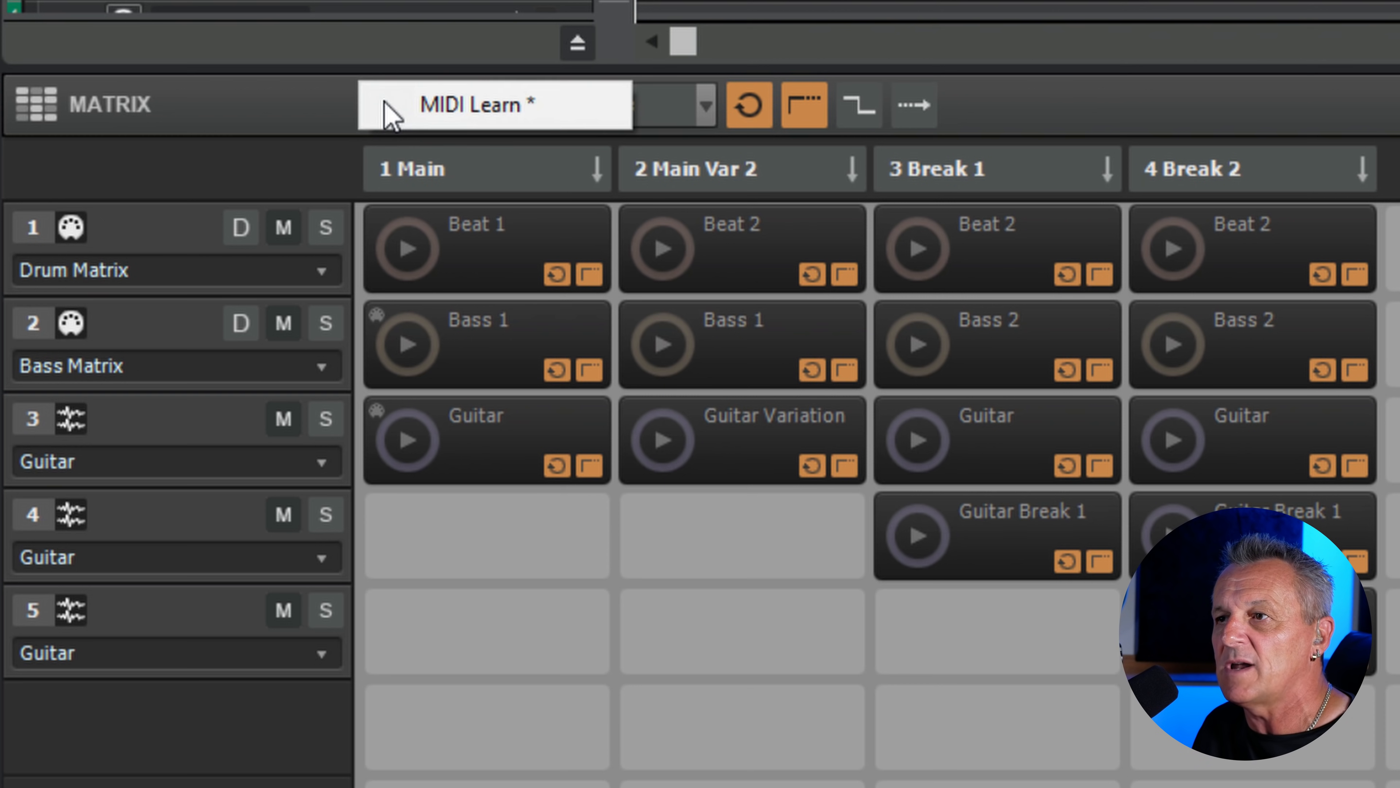
pyautogui.click(482, 118)
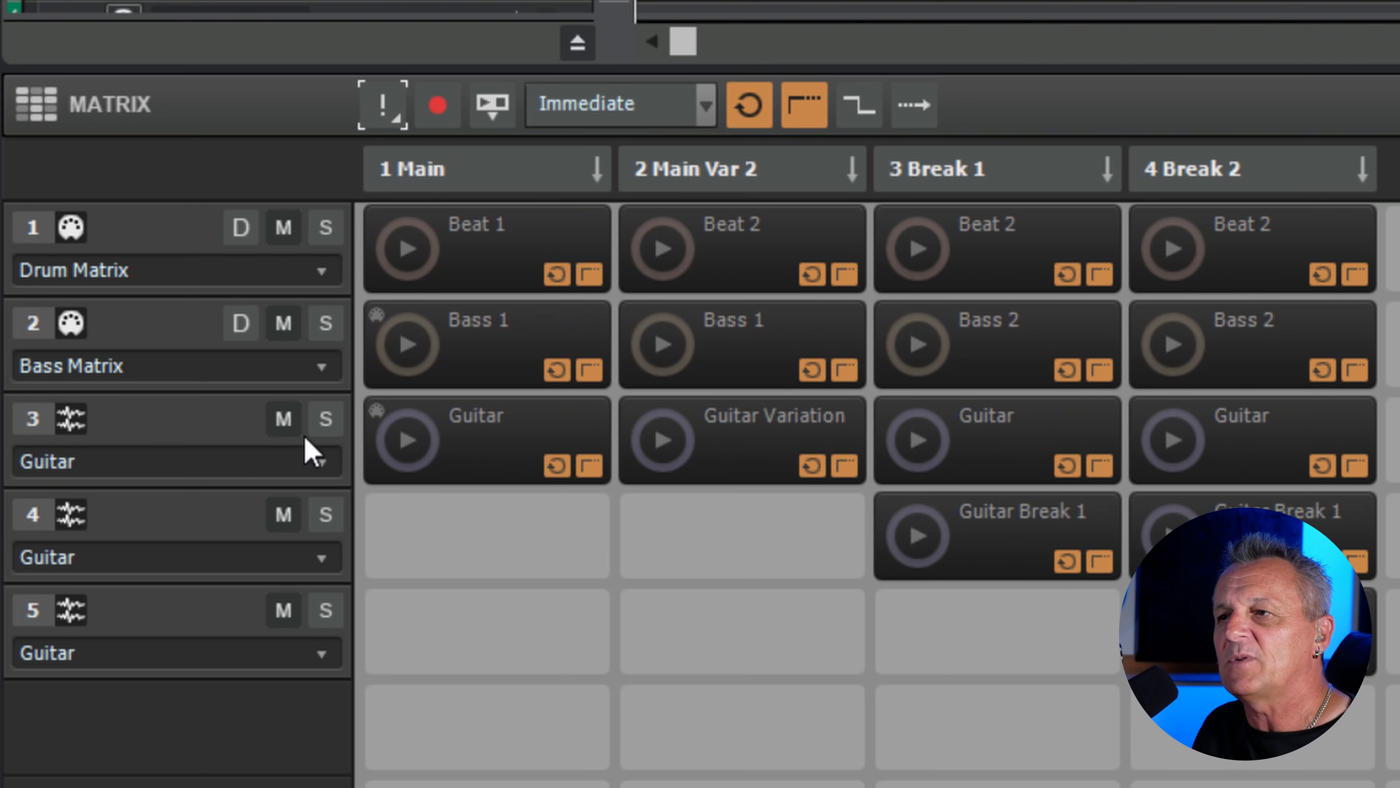
pyautogui.click(386, 421)
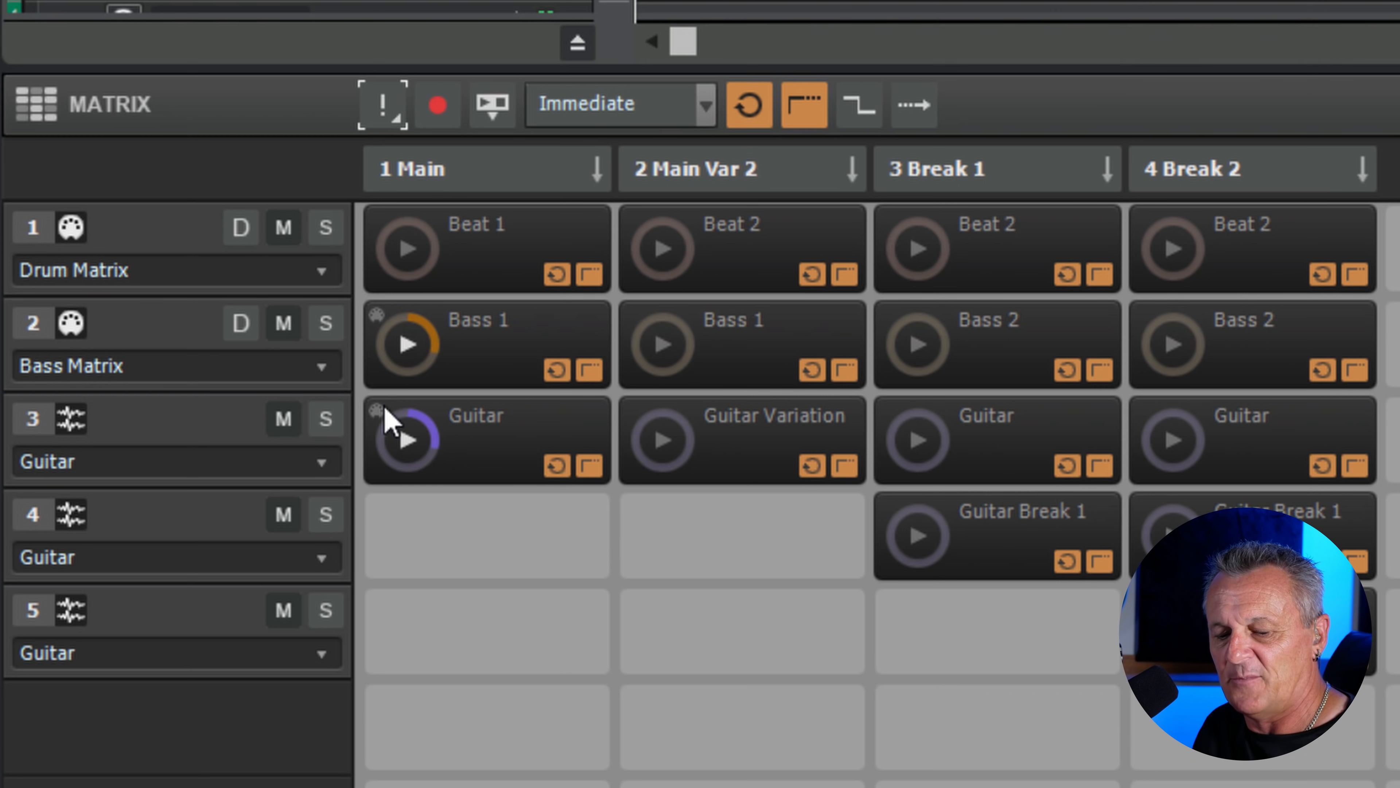
pyautogui.press('space')
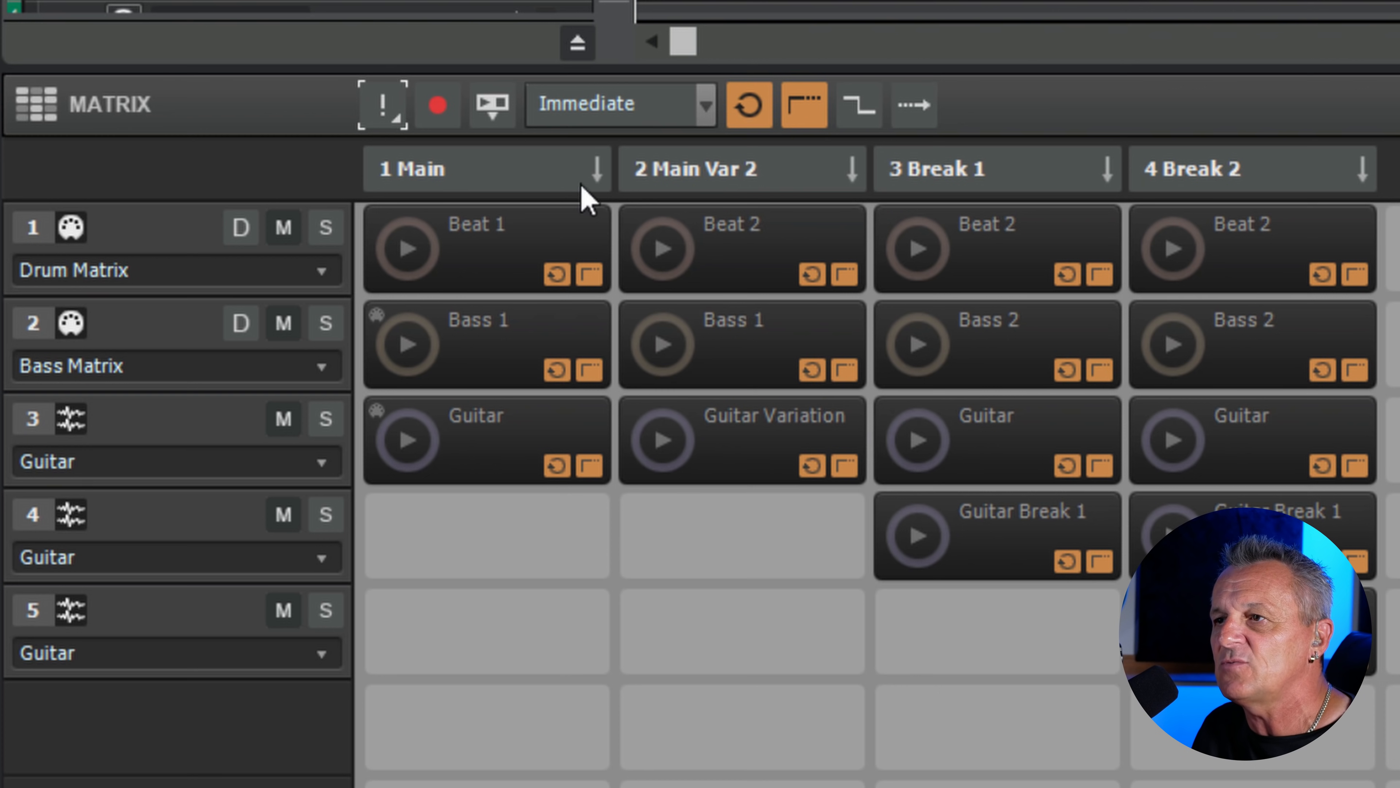
# Use MIDI Learn on the Main and Break 1 columns, and test the column triggers.
pyautogui.rightClick(490, 170)
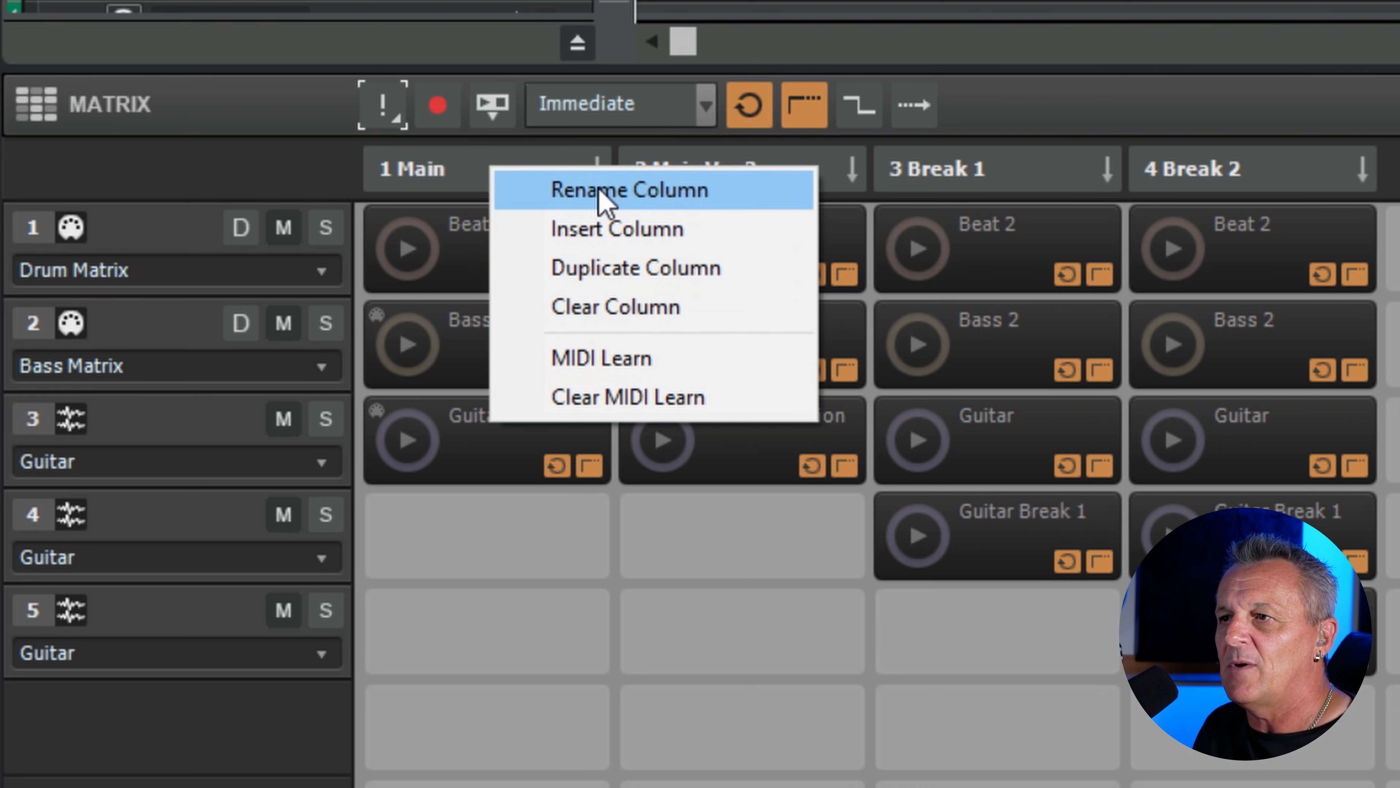
pyautogui.click(622, 364)
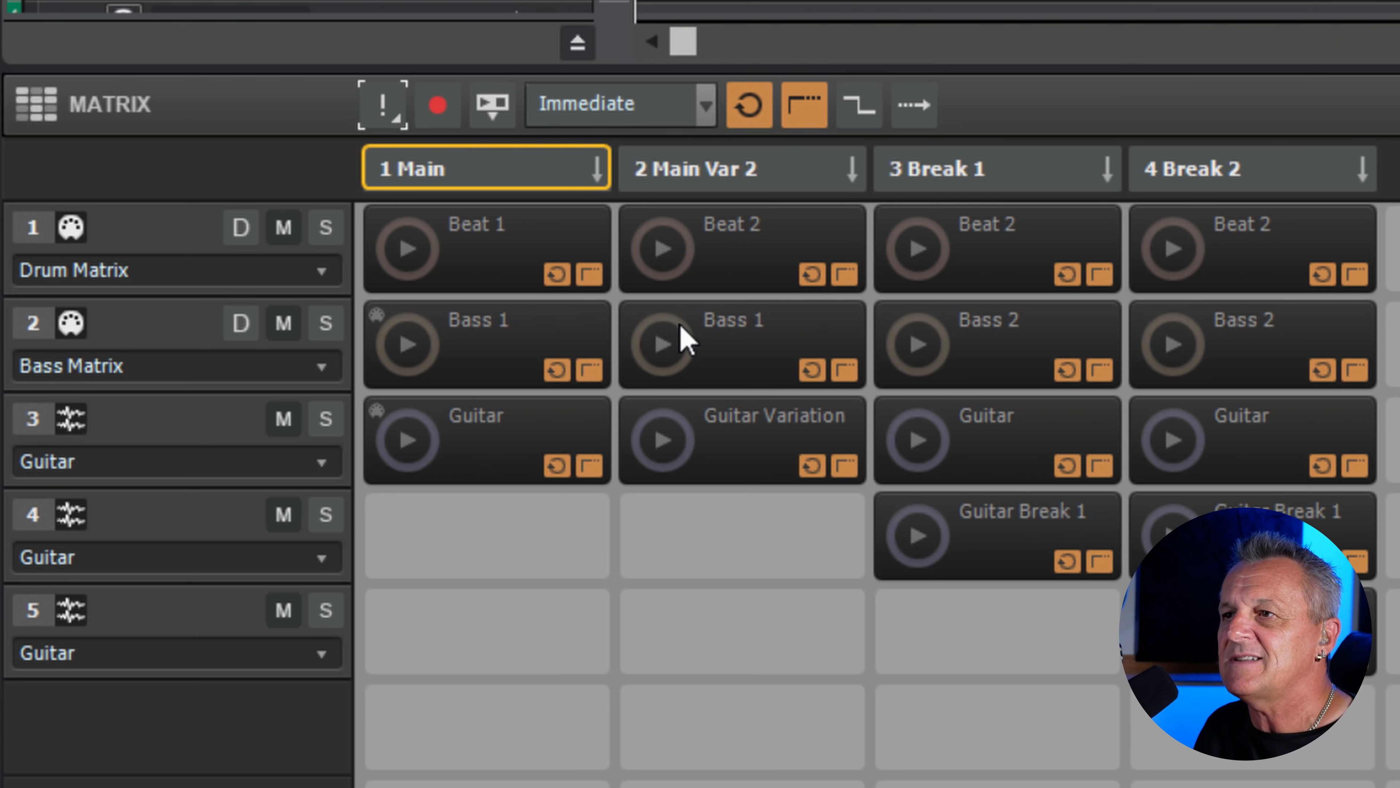
pyautogui.rightClick(1021, 166)
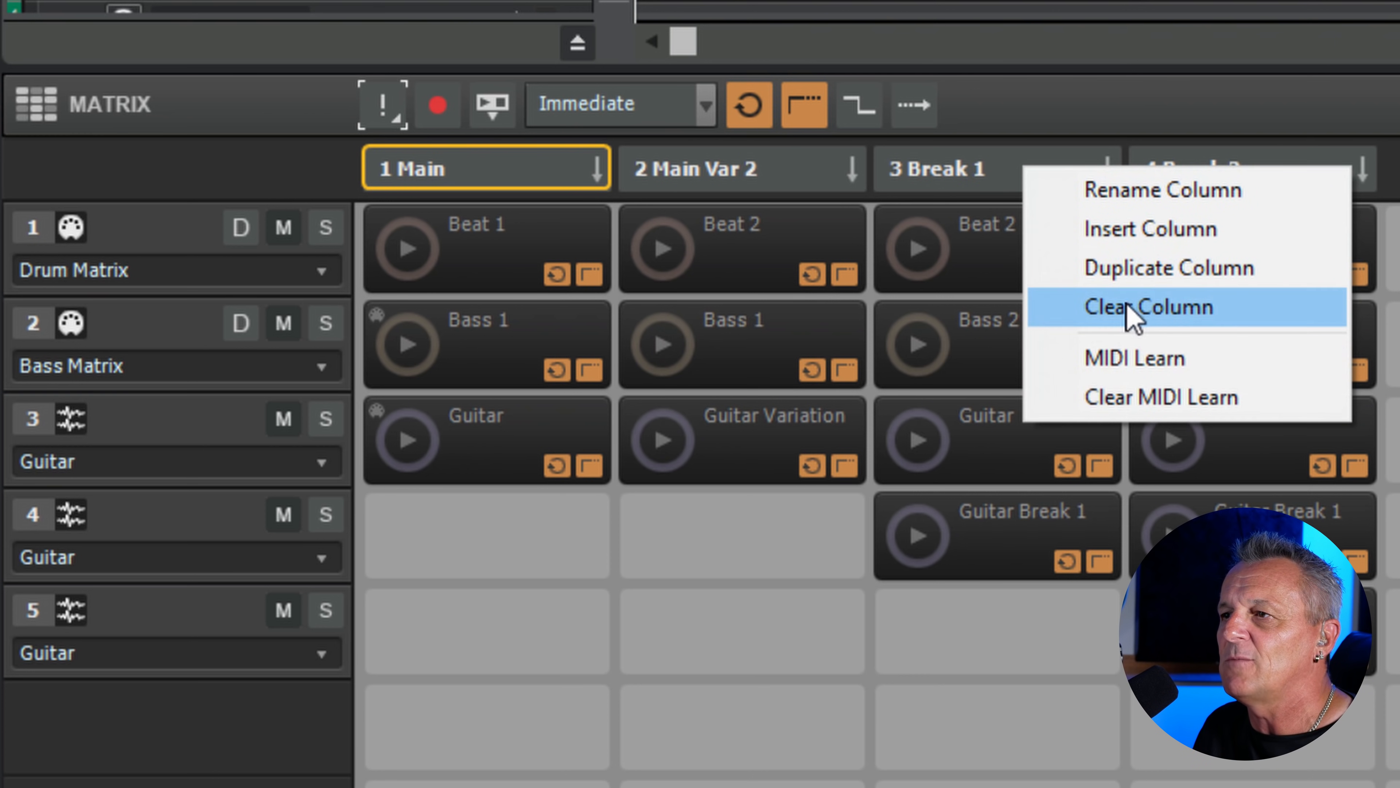
pyautogui.click(1131, 356)
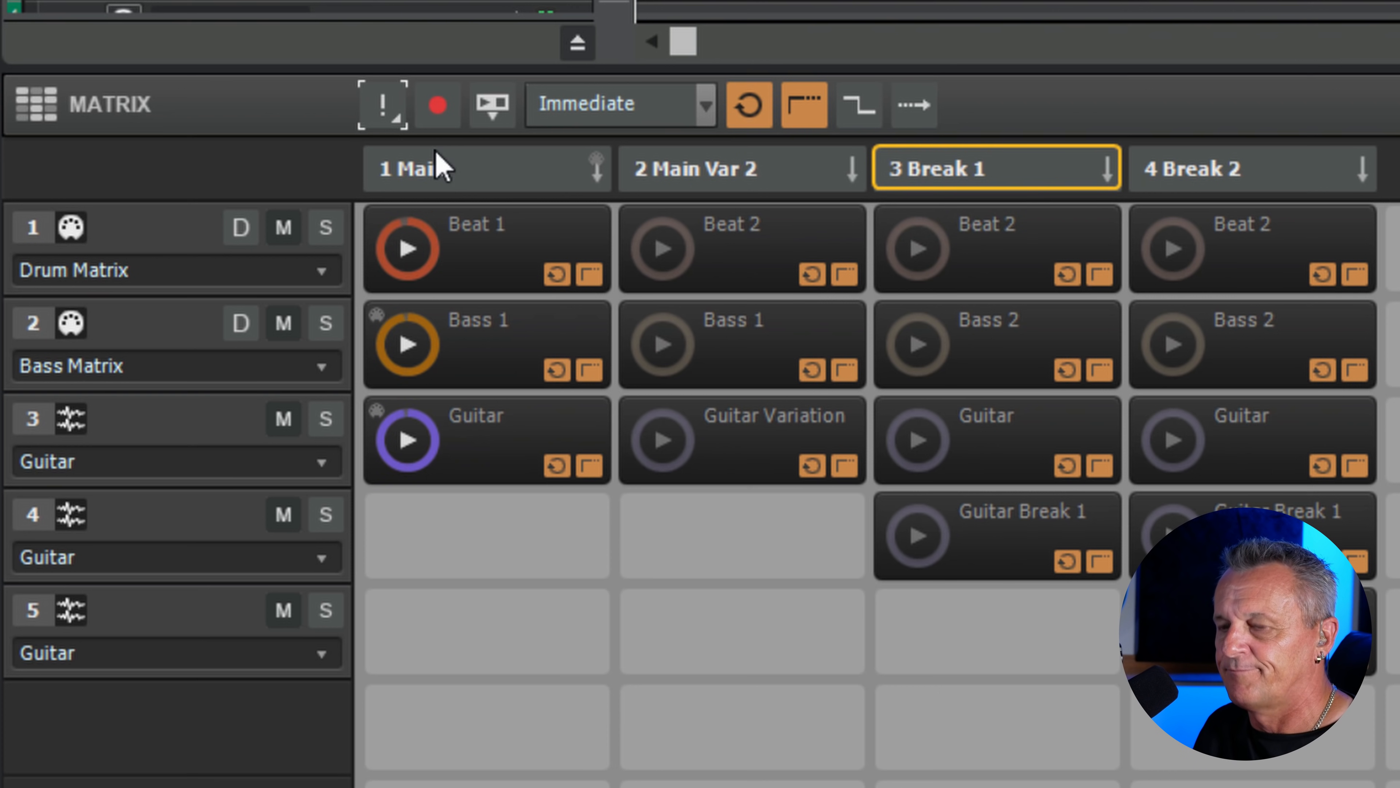
pyautogui.press('space')
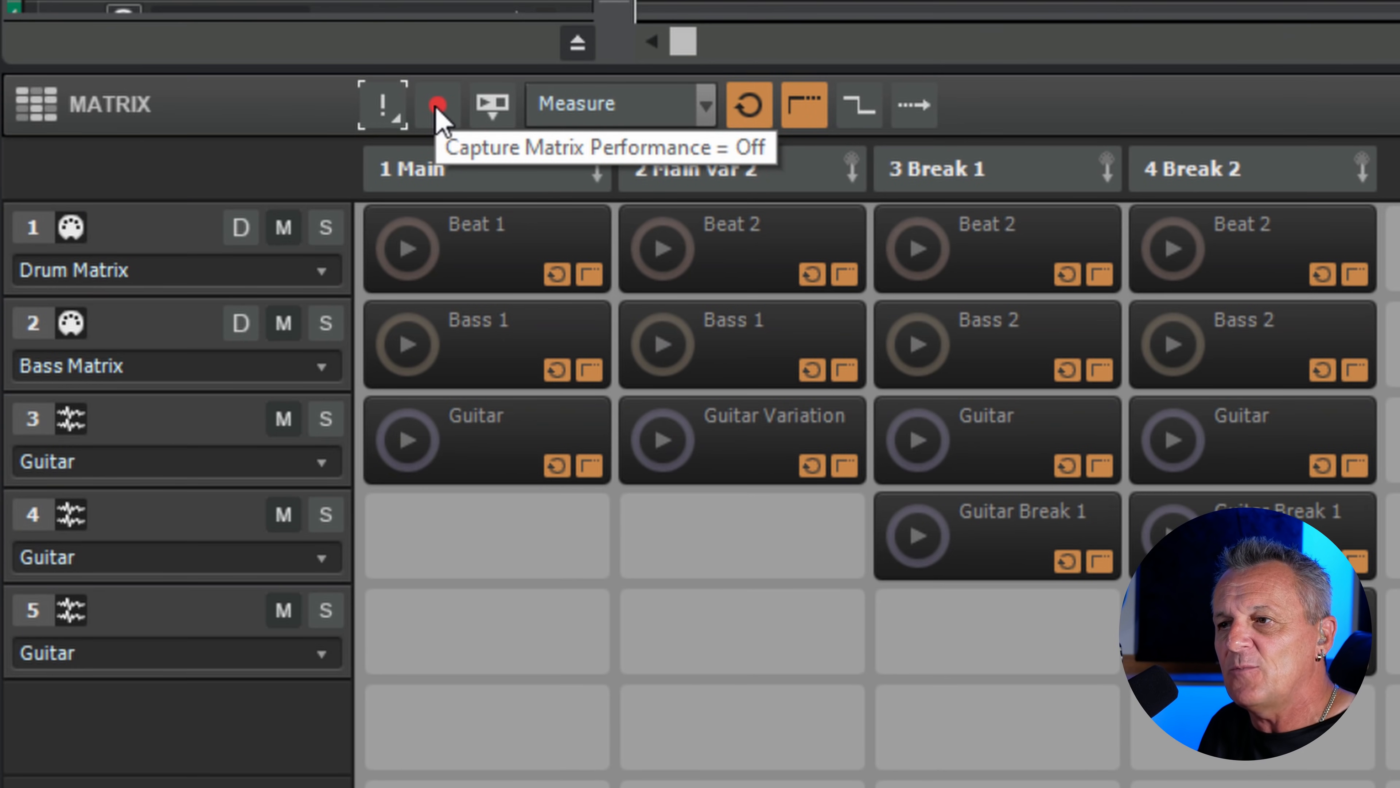
# Enable Capture Matrix Performance and the Matrix option next to it, and start the transport to record the Main column.
pyautogui.click(438, 105)
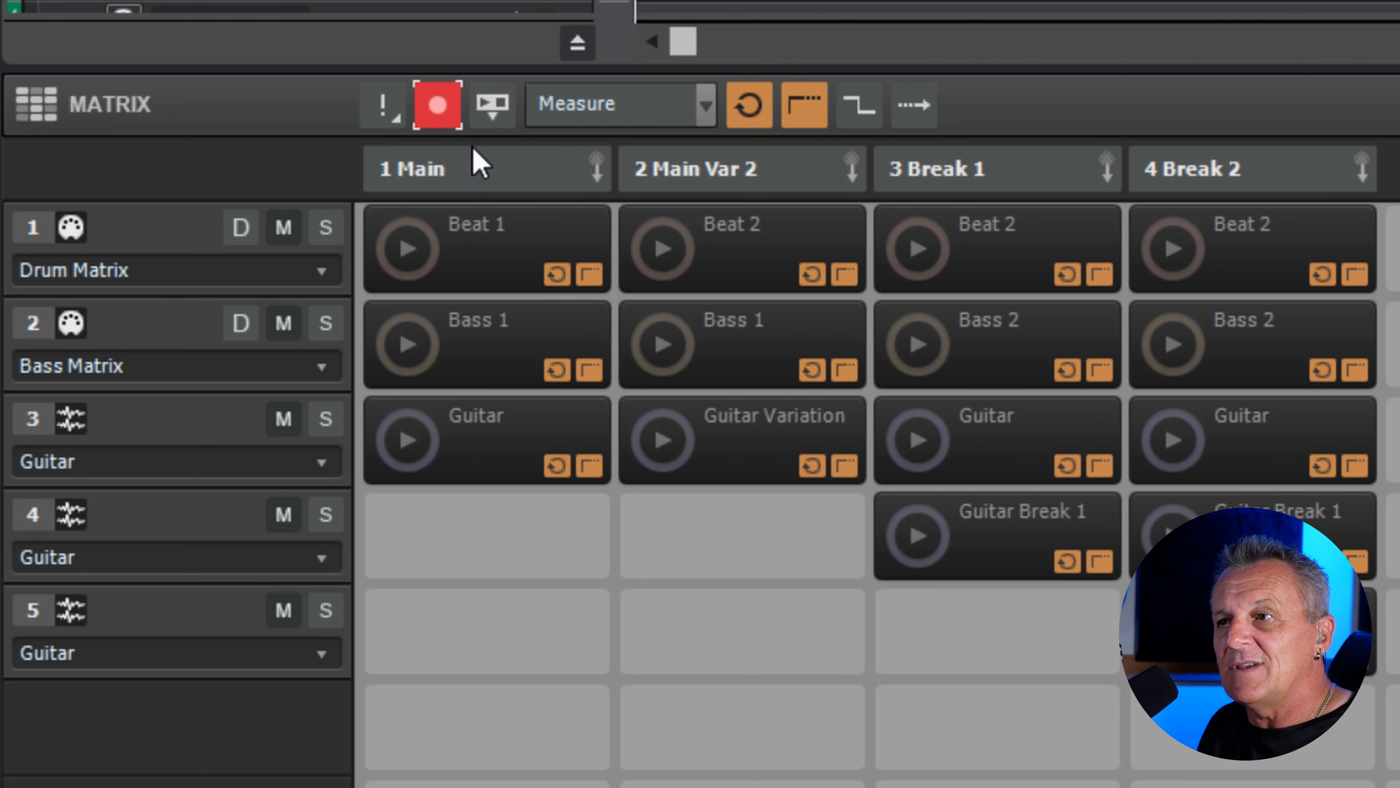
pyautogui.click(493, 104)
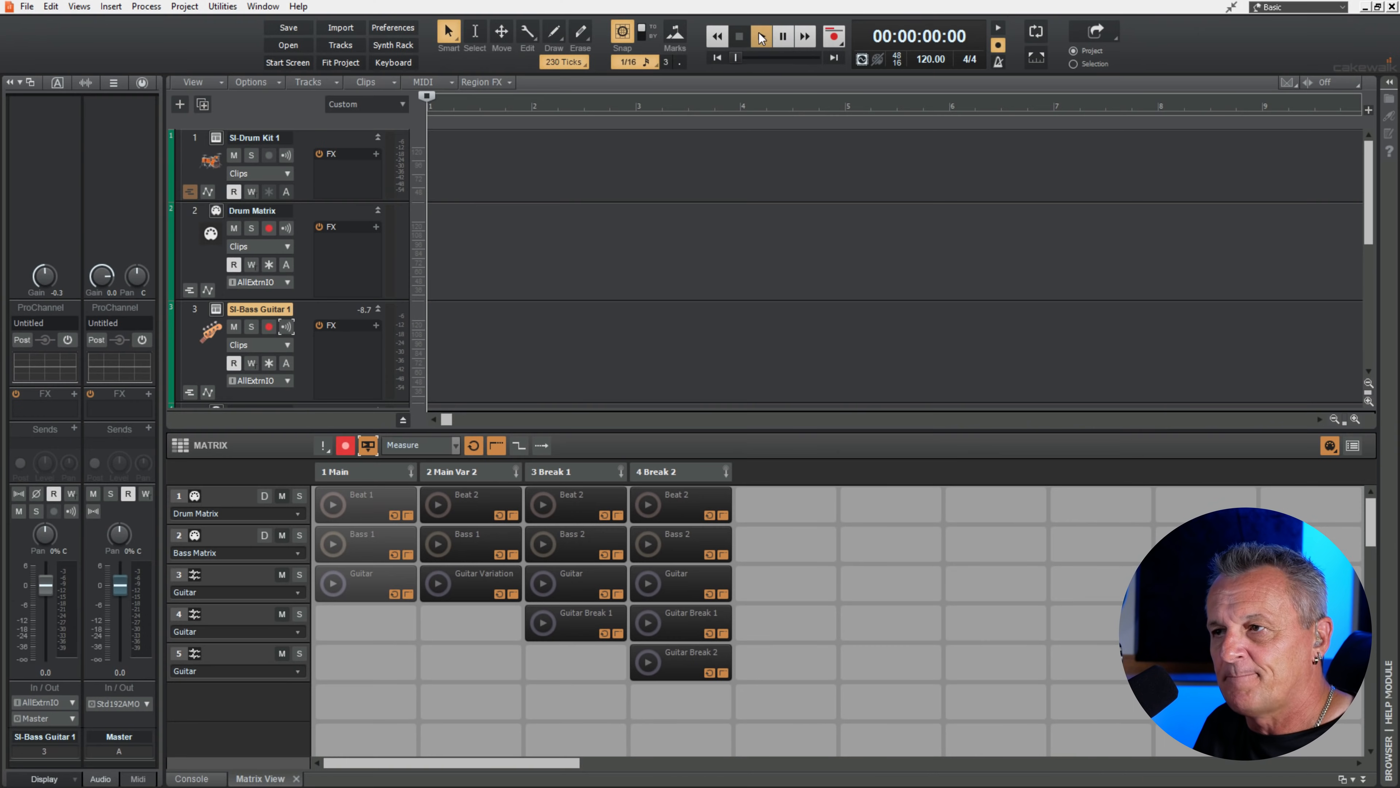
pyautogui.click(761, 37)
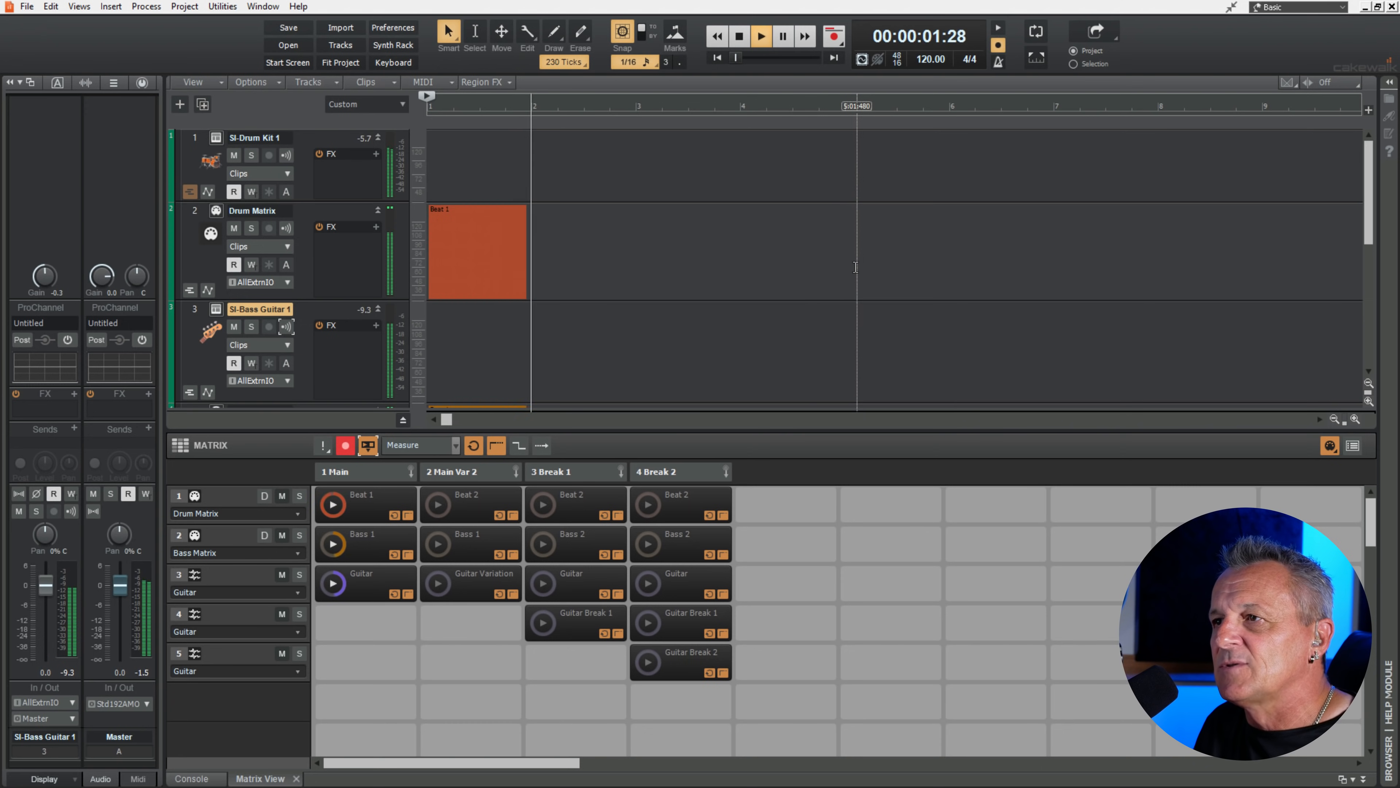
# Stop all Matrix cells, and stop the transport to finish capturing the performance into the tracks.
pyautogui.scroll(-5, 855, 267)
pyautogui.scroll(5, 855, 267)
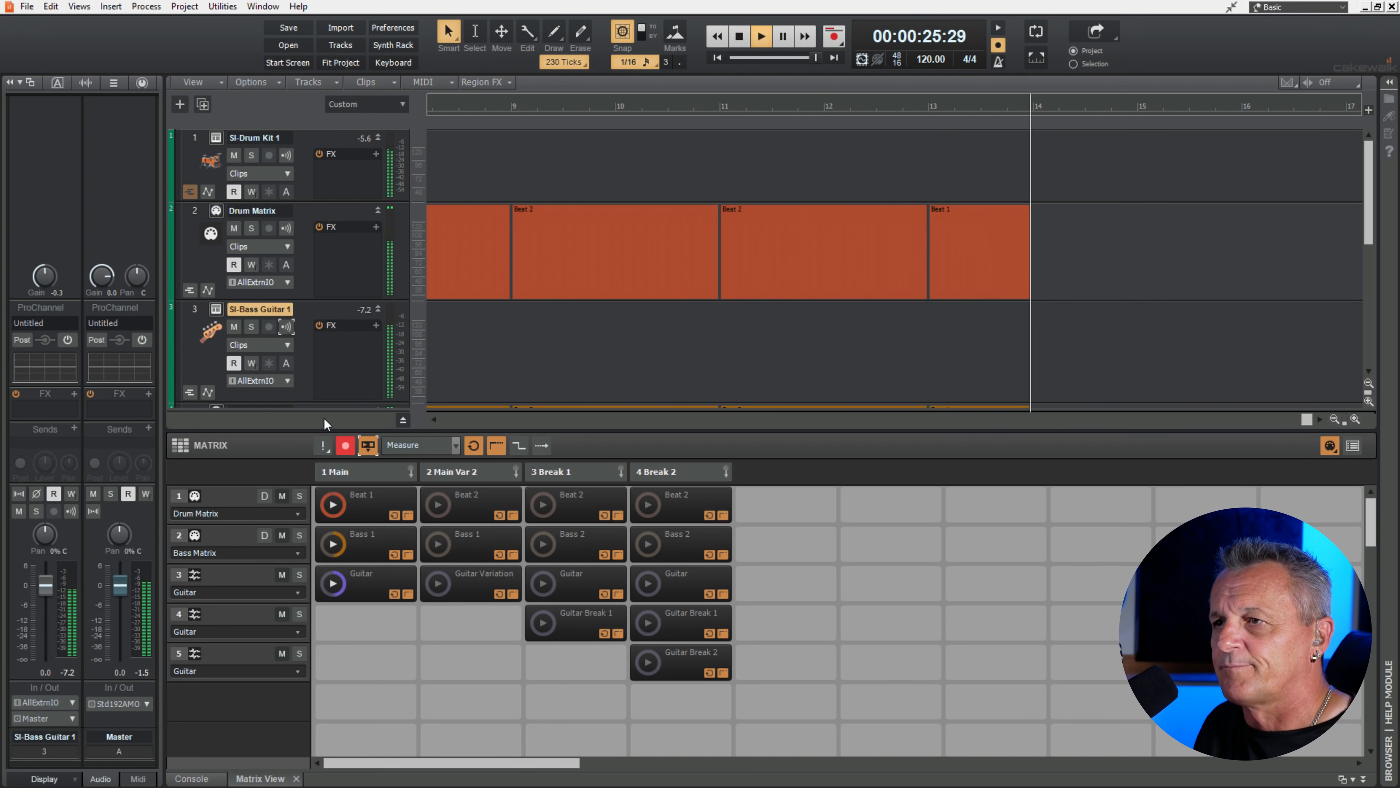
pyautogui.click(323, 446)
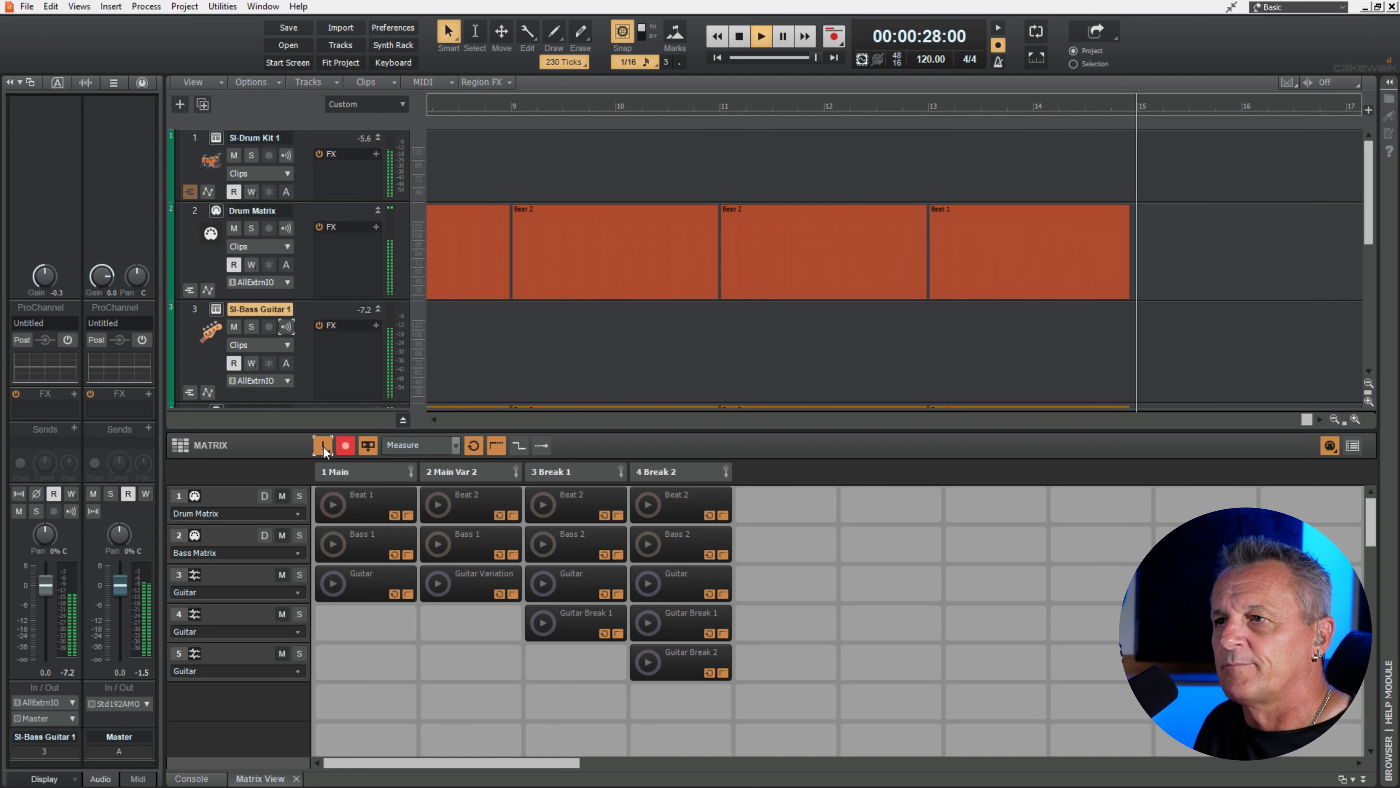
pyautogui.click(739, 36)
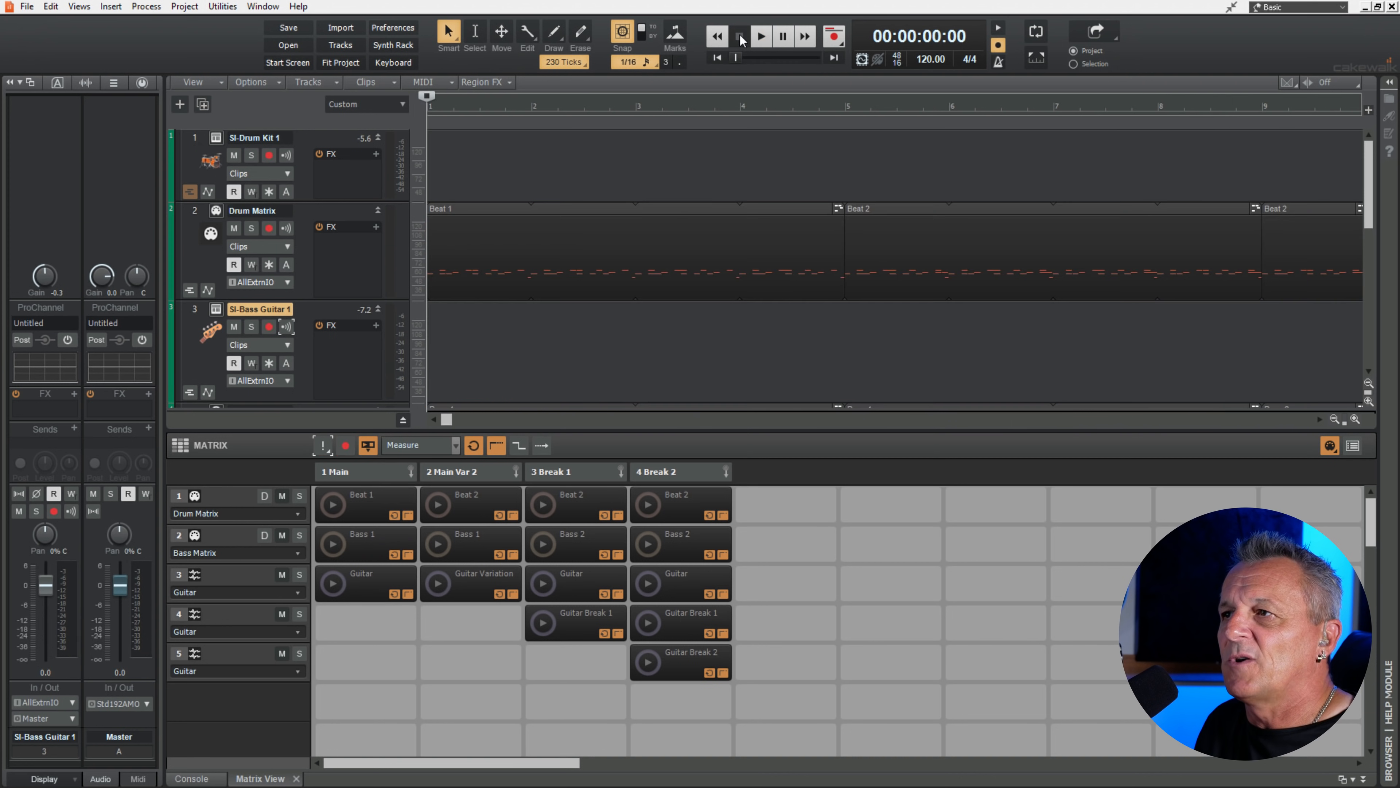
# Examine the captured clips along the timeline on the Drum Matrix, Bass Matrix and Guitar tracks, including the Guitar take lanes.
pyautogui.scroll(-4, 982, 243)
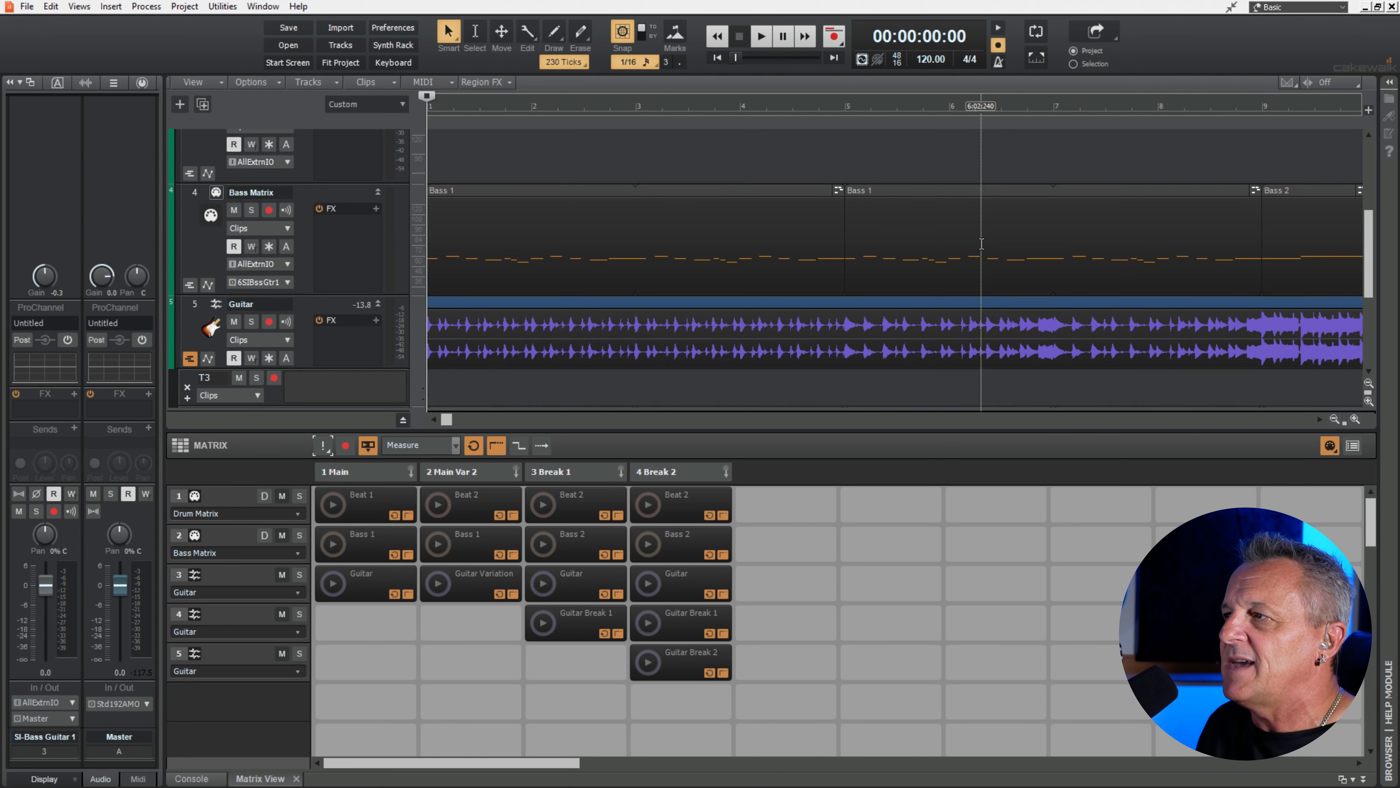
pyautogui.scroll(4, 982, 243)
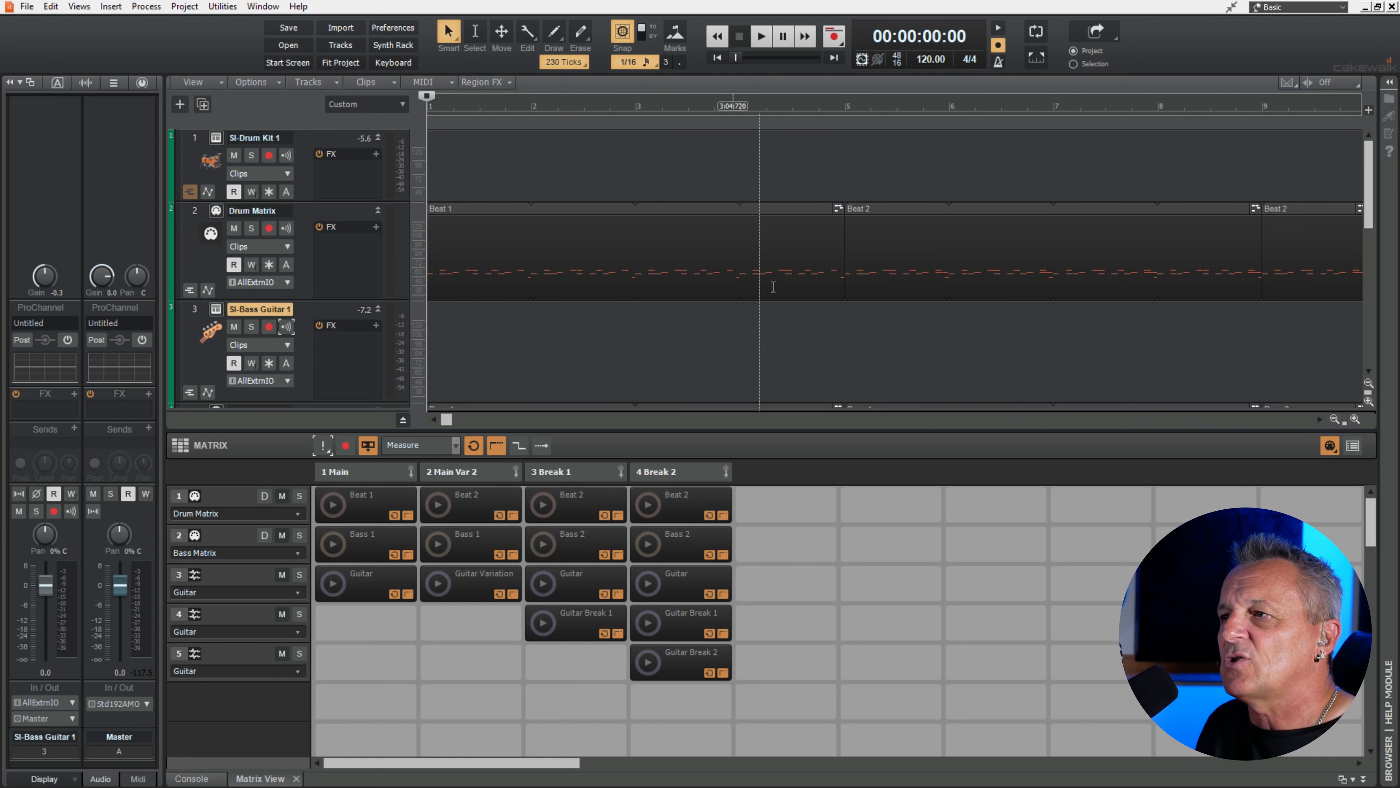
pyautogui.scroll(-2, 732, 243)
pyautogui.scroll(2, 723, 244)
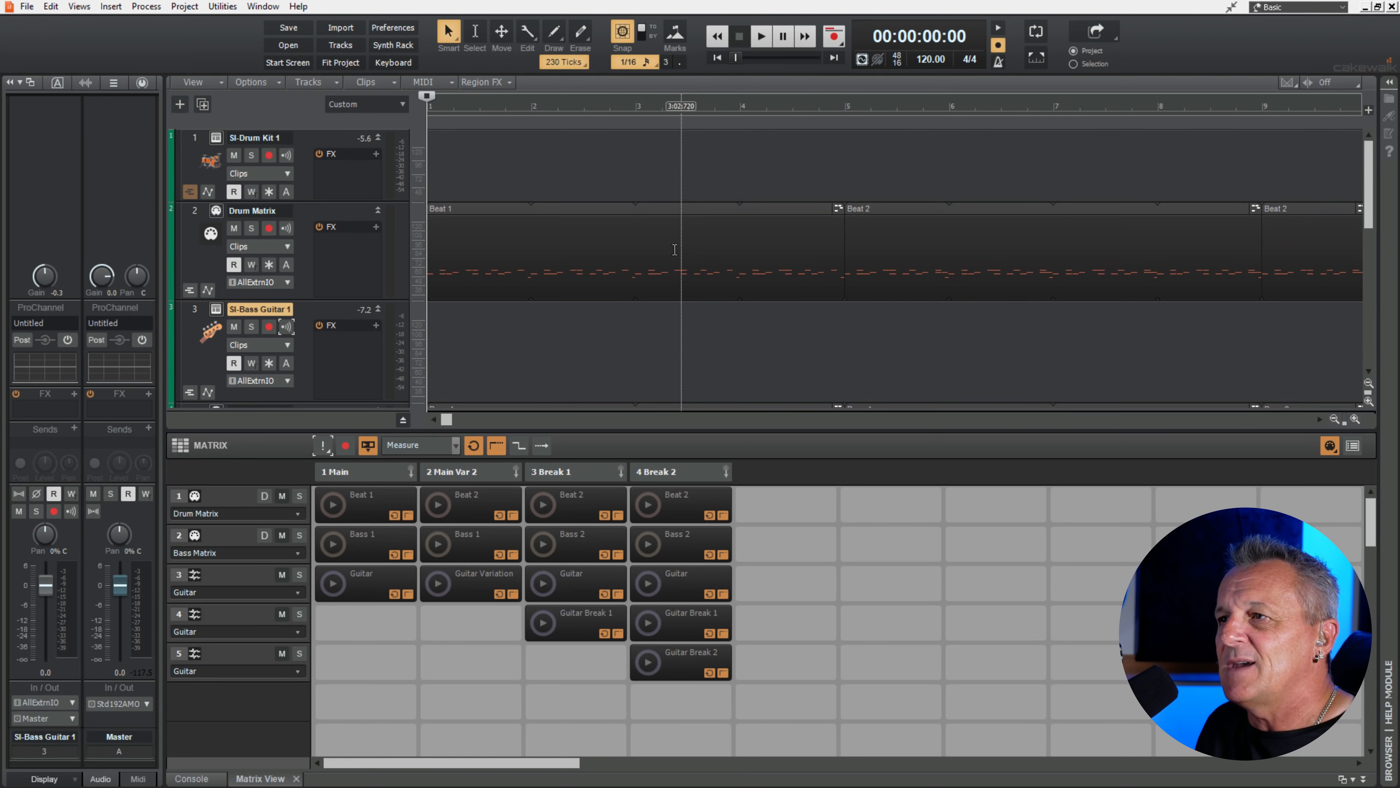
pyautogui.scroll(-2, 854, 331)
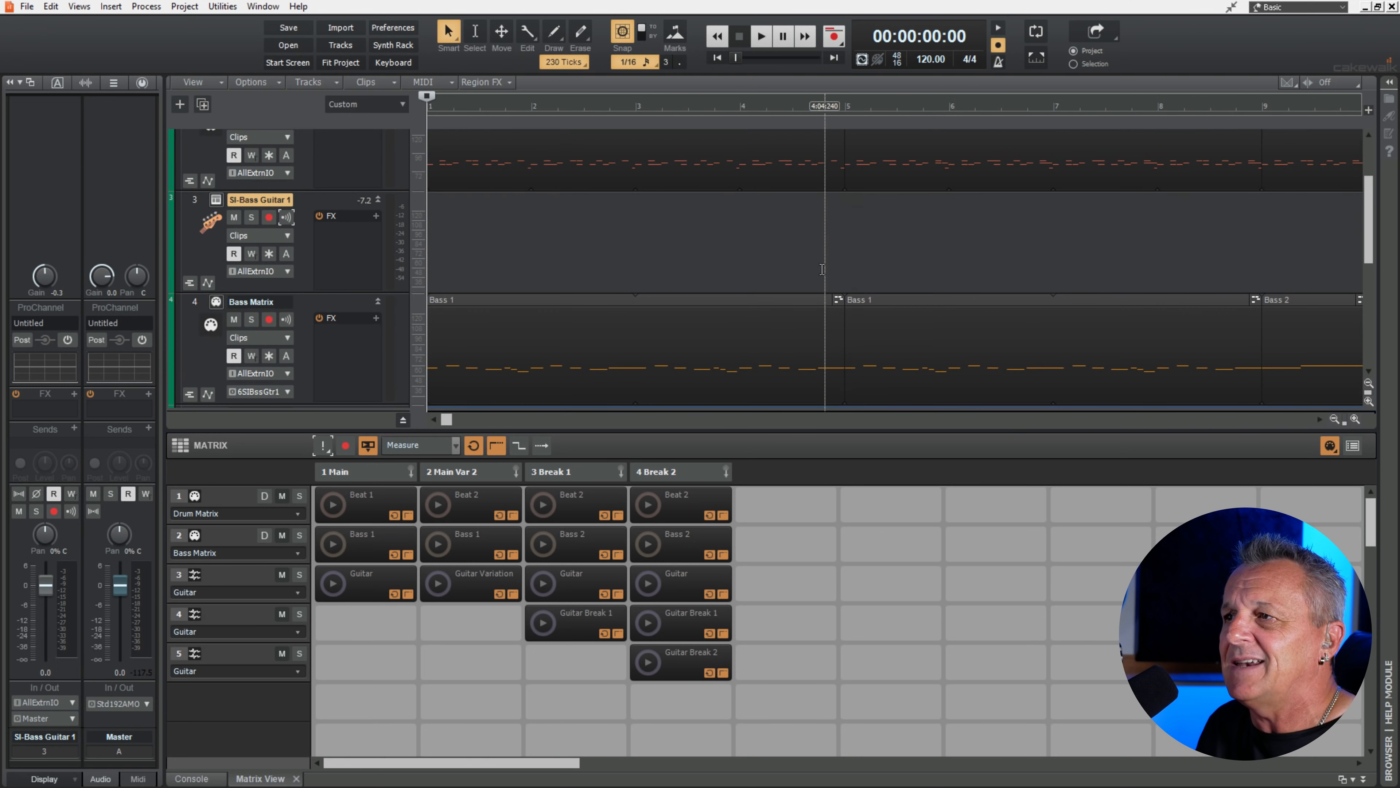
pyautogui.scroll(-4, 823, 270)
pyautogui.scroll(1, 815, 269)
pyautogui.scroll(-1, 942, 275)
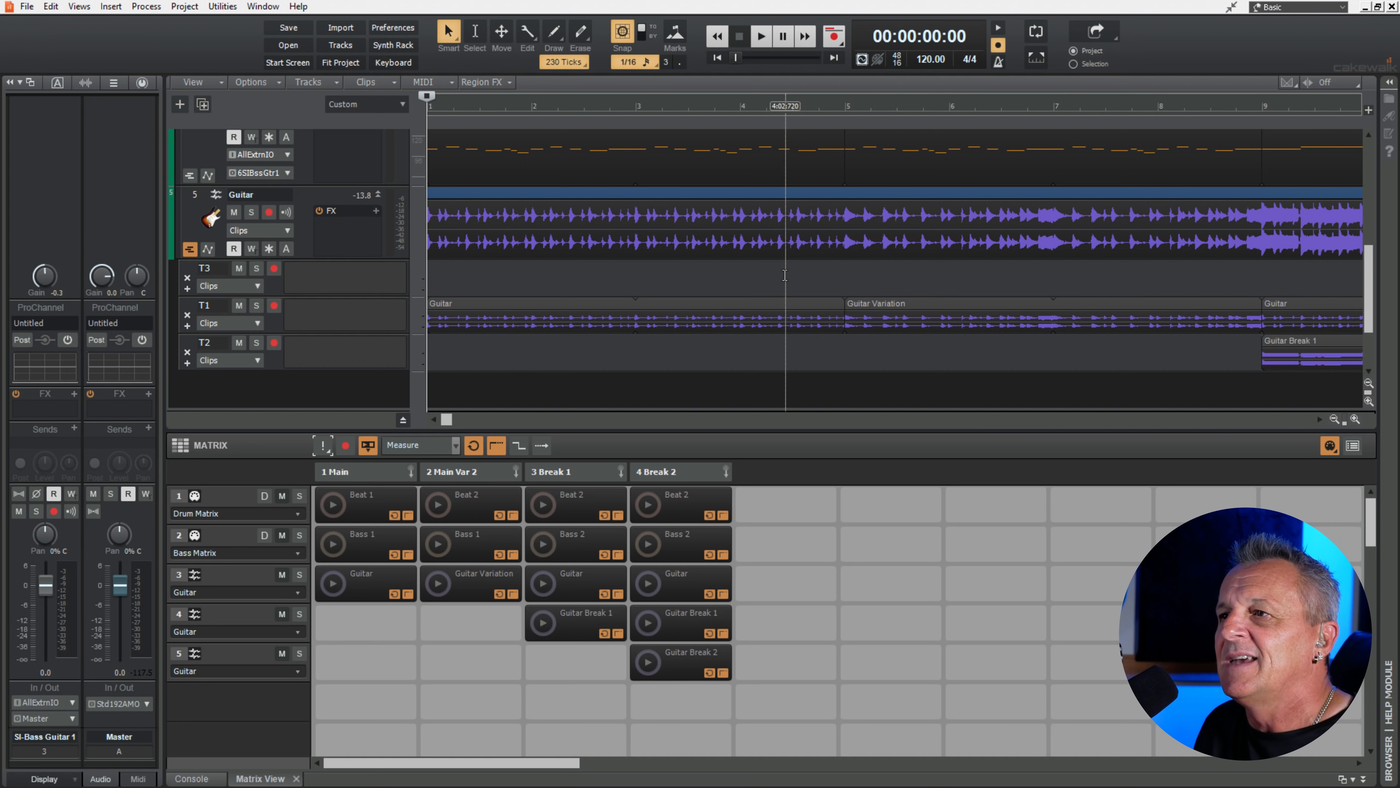
pyautogui.moveTo(446, 418); pyautogui.dragTo(610, 419)
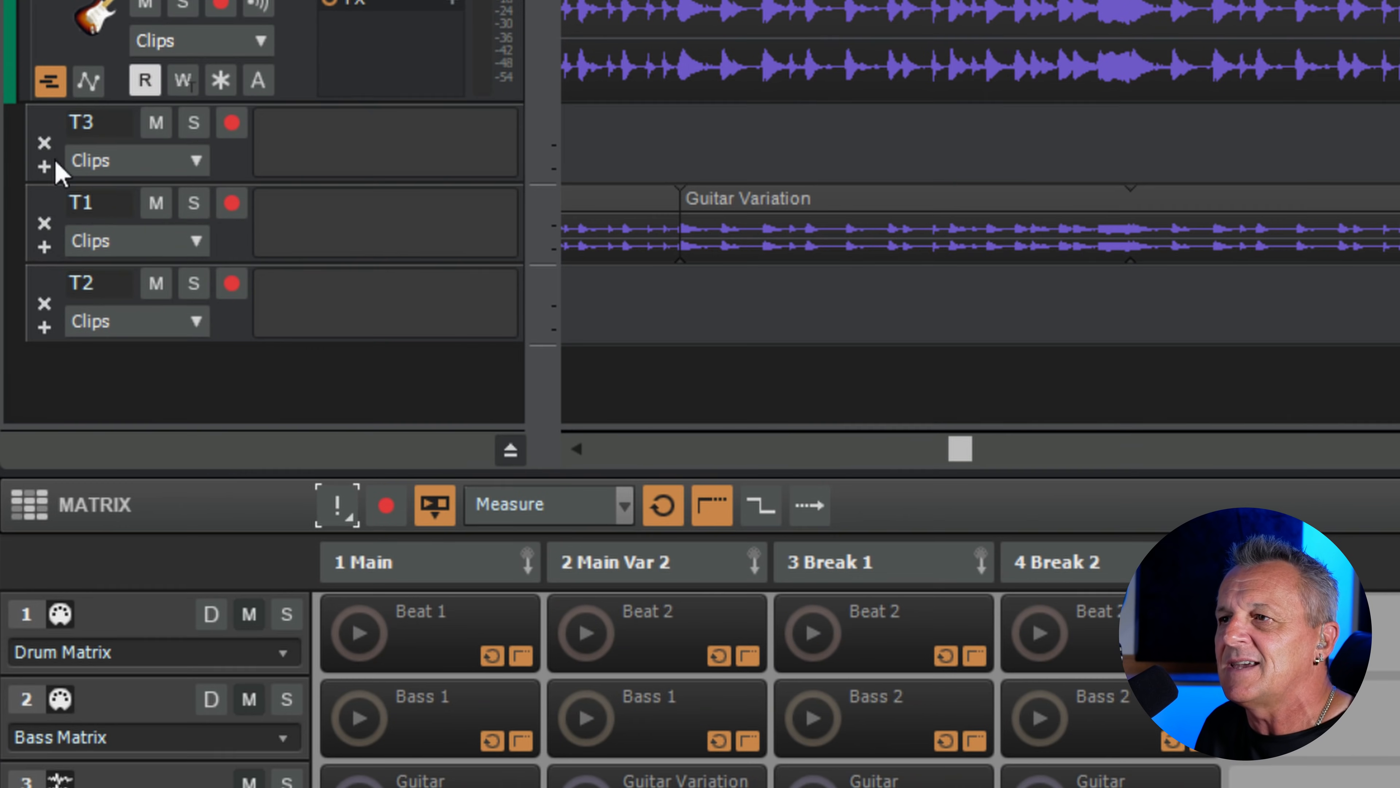
pyautogui.moveTo(959, 449); pyautogui.dragTo(1252, 488)
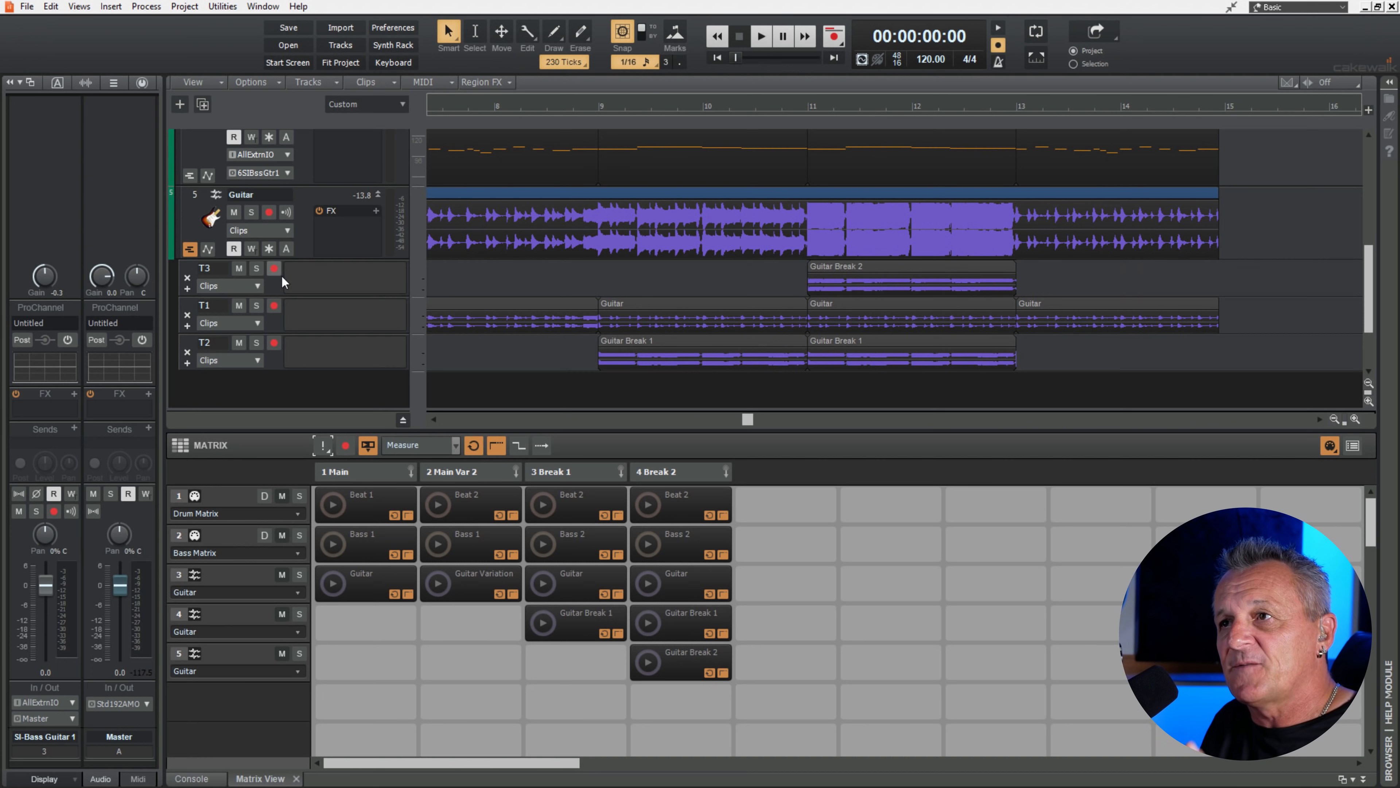
pyautogui.scroll(3, 302, 255)
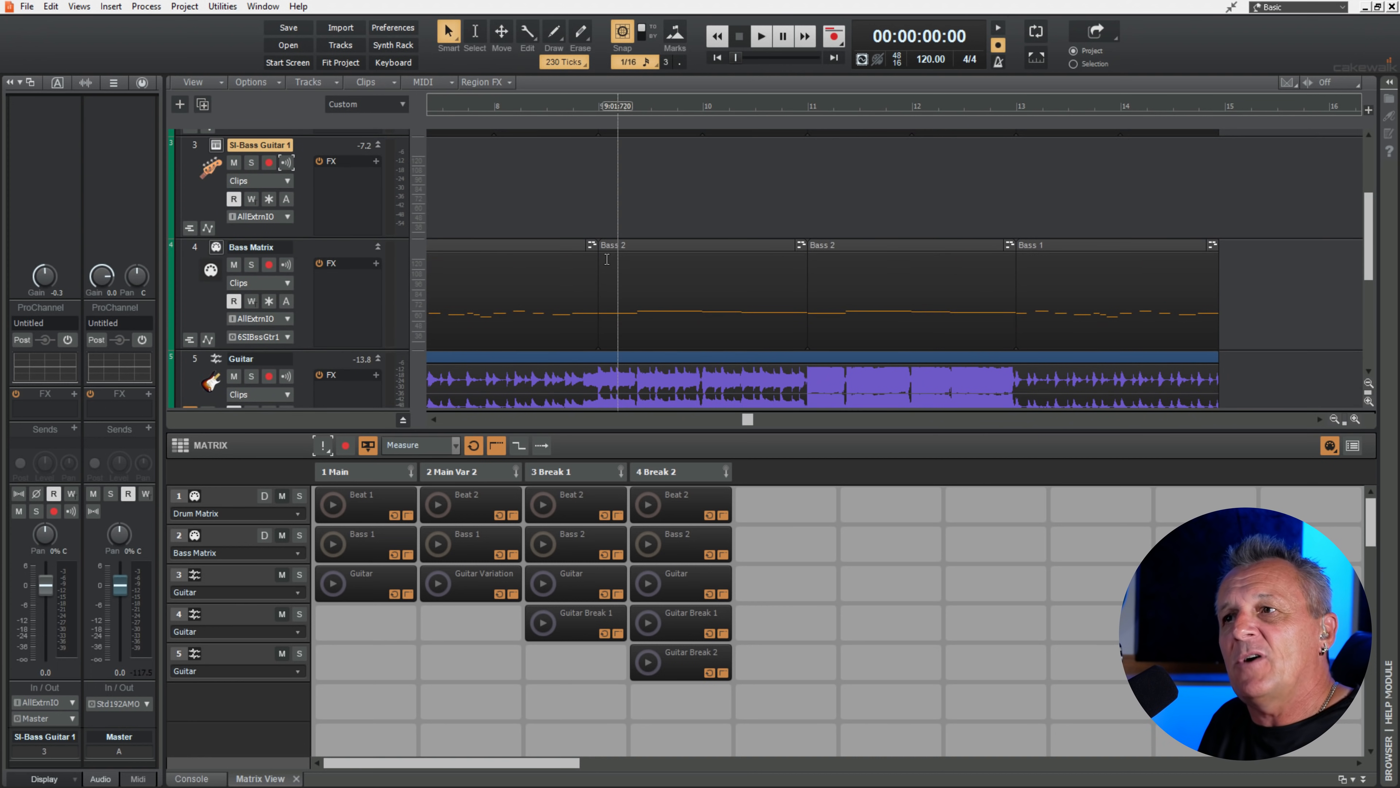